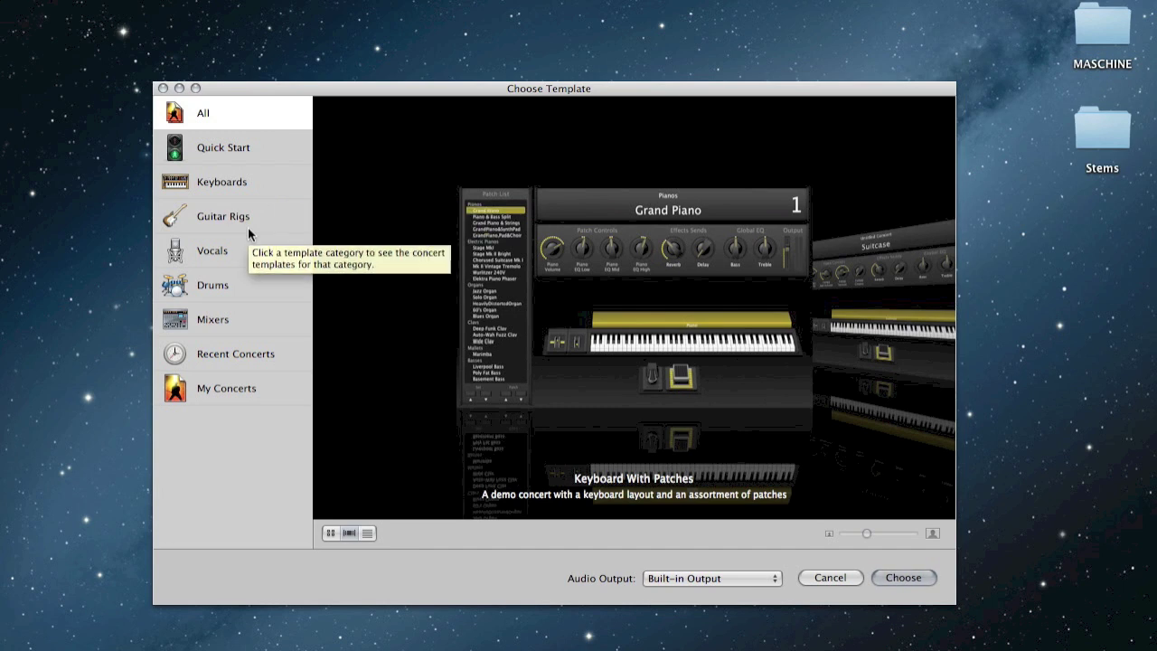
- Create a concert from the Single Amp & One Backing Track guitar rig template and lower the Guitar 1 channel's volume to -∞
left_click(245, 220)
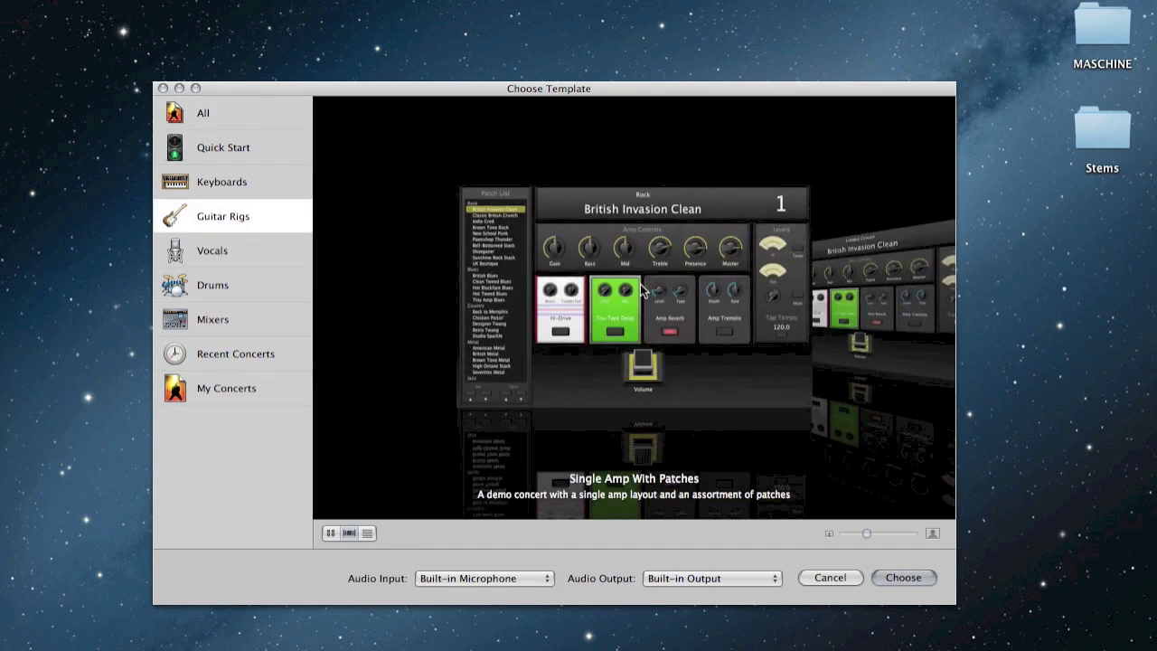
key("Right")
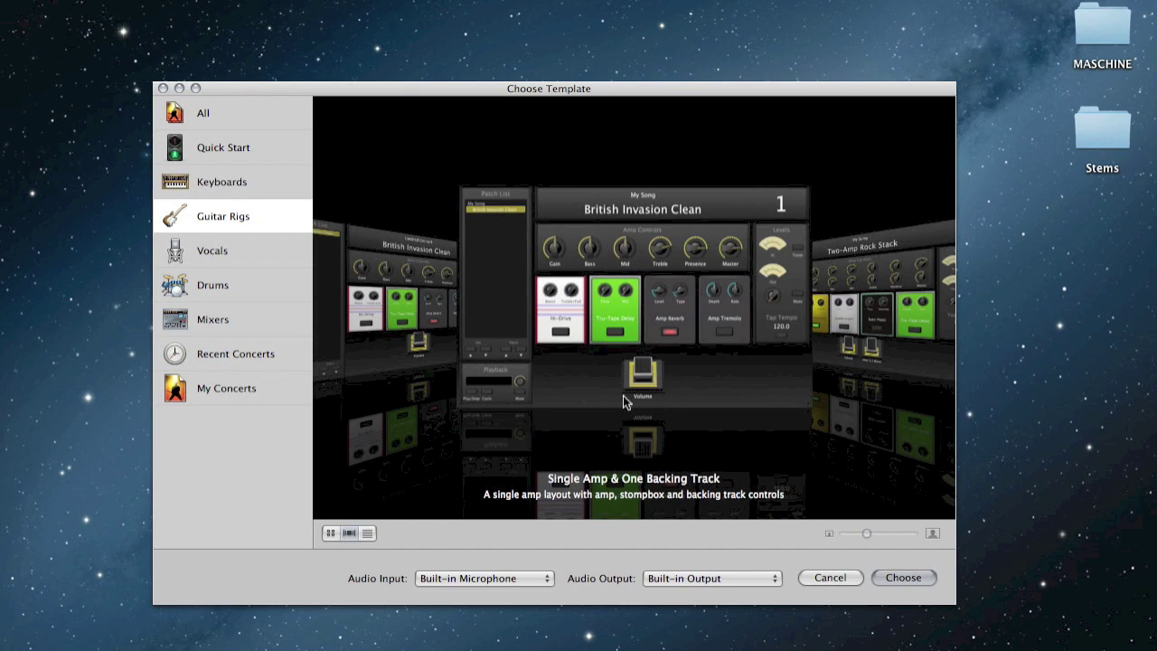
left_click(901, 580)
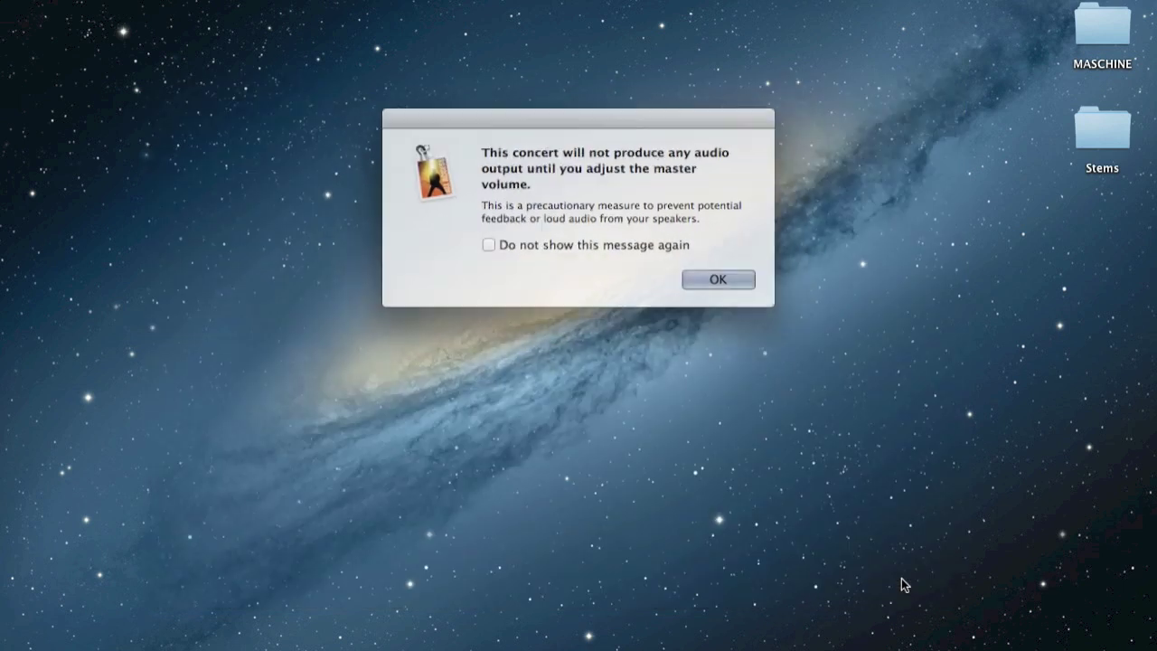
left_click(714, 276)
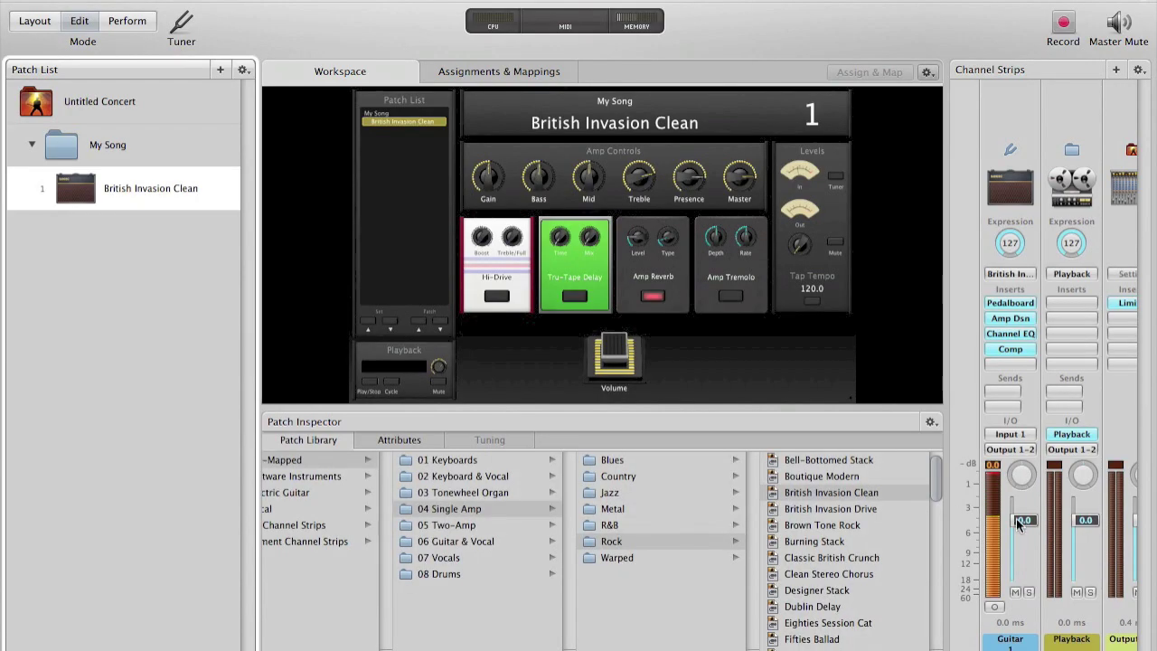
left_click_drag(1015, 518, 1016, 570)
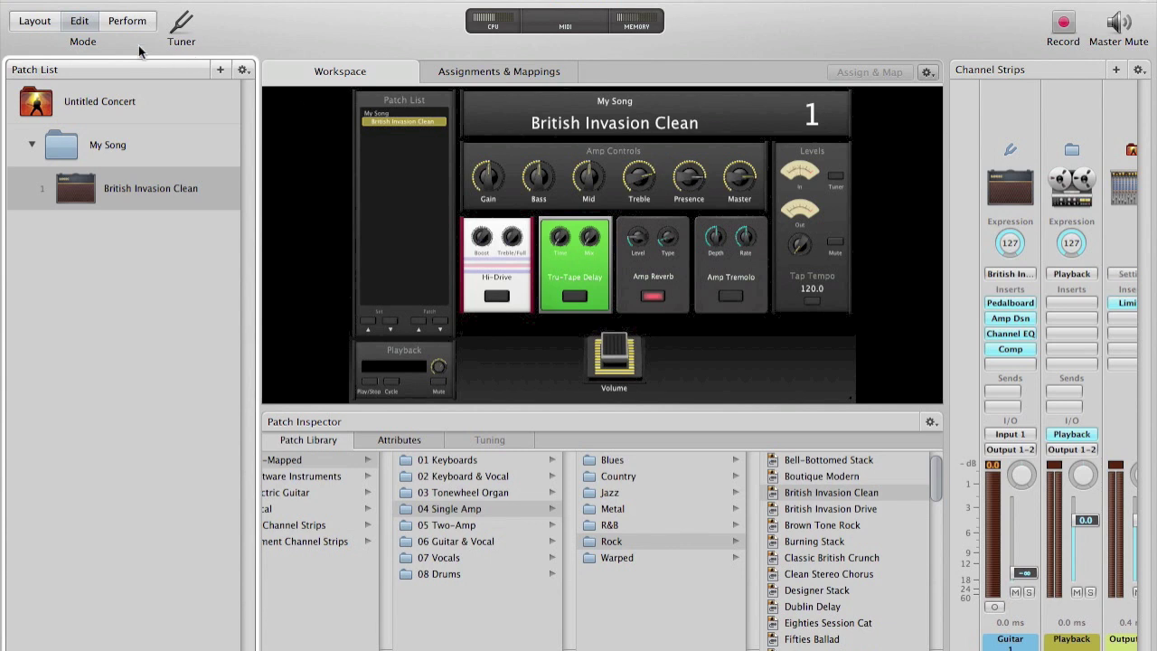
- In Layout mode, delete the four effect control groups and the expression pedal below the amp controls
left_click(34, 20)
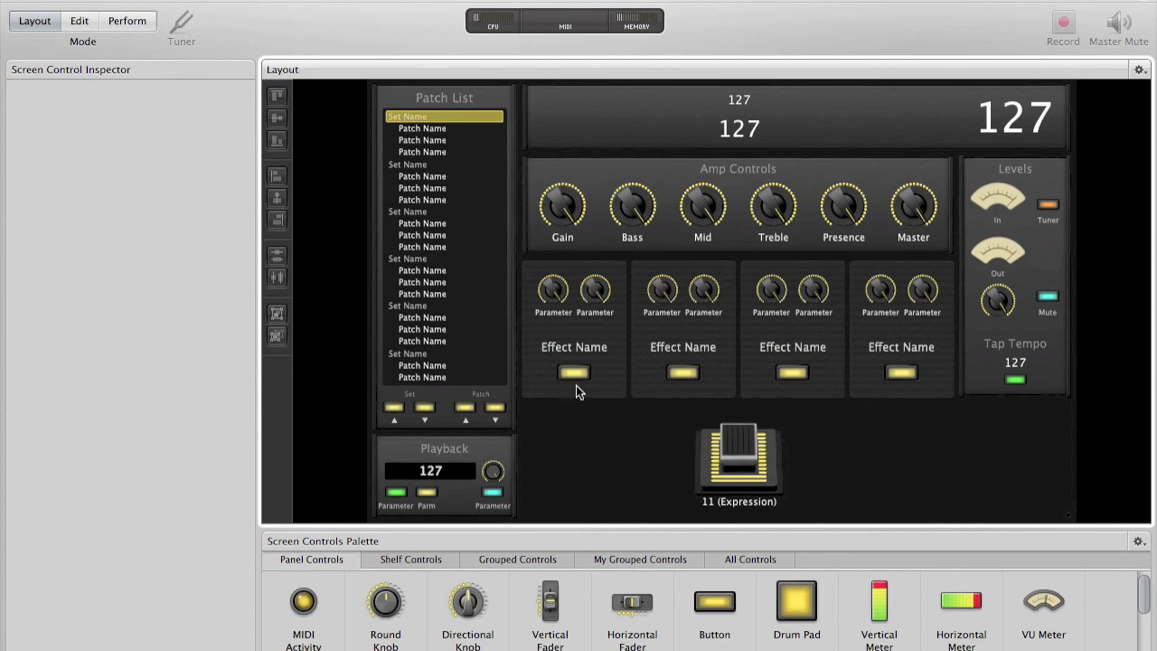
left_click_drag(543, 475, 938, 277)
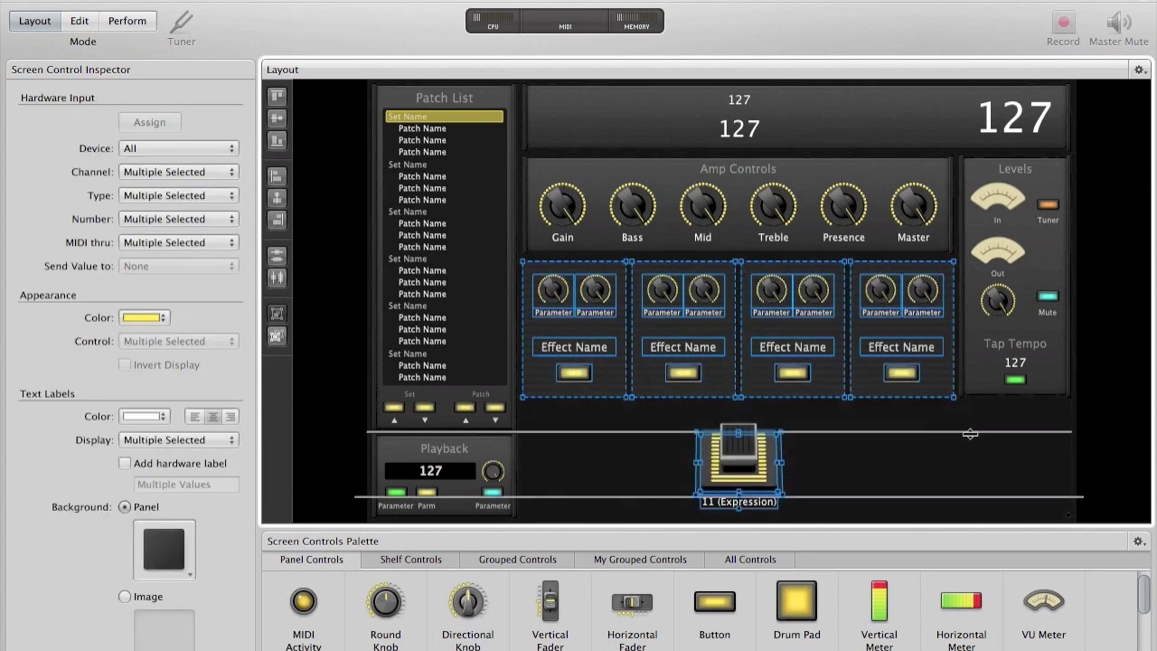
key("Delete")
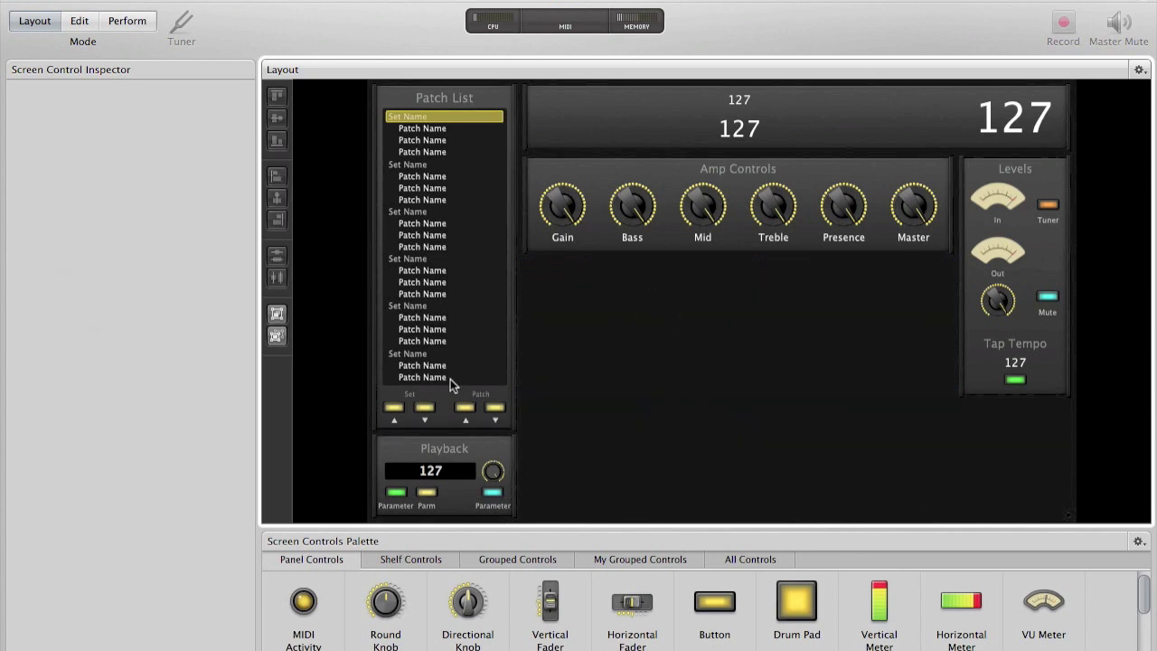
- Delete the Set label, its two buttons and their arrow labels beneath the Patch List, keeping the Patch controls
left_click(409, 395)
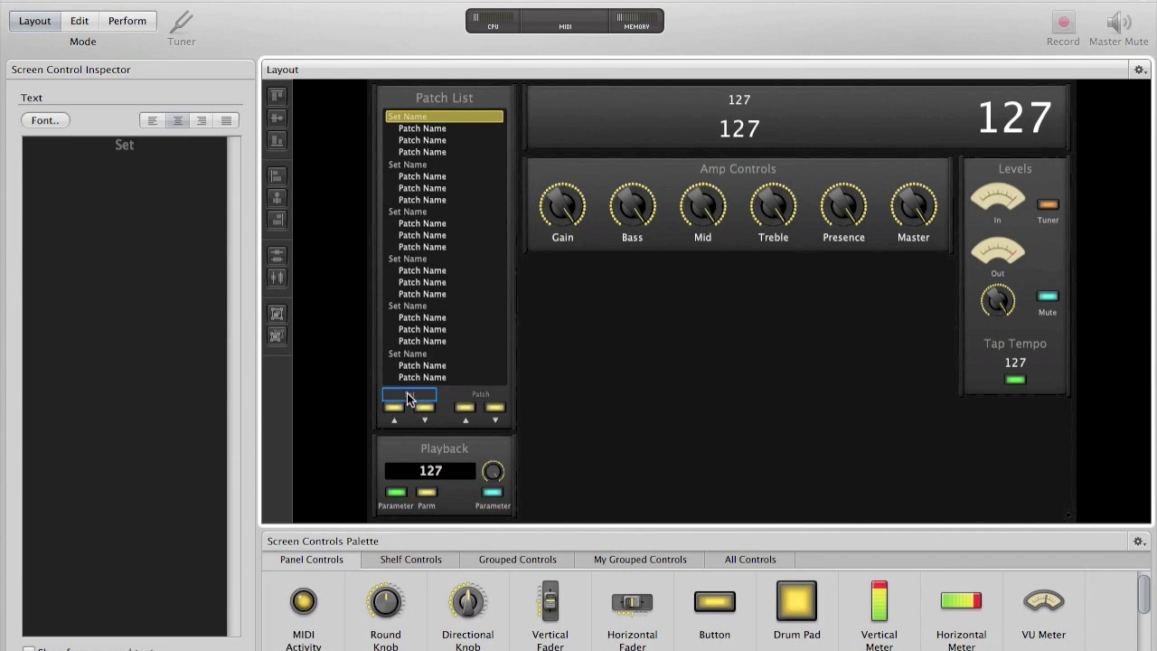
left_click(464, 407)
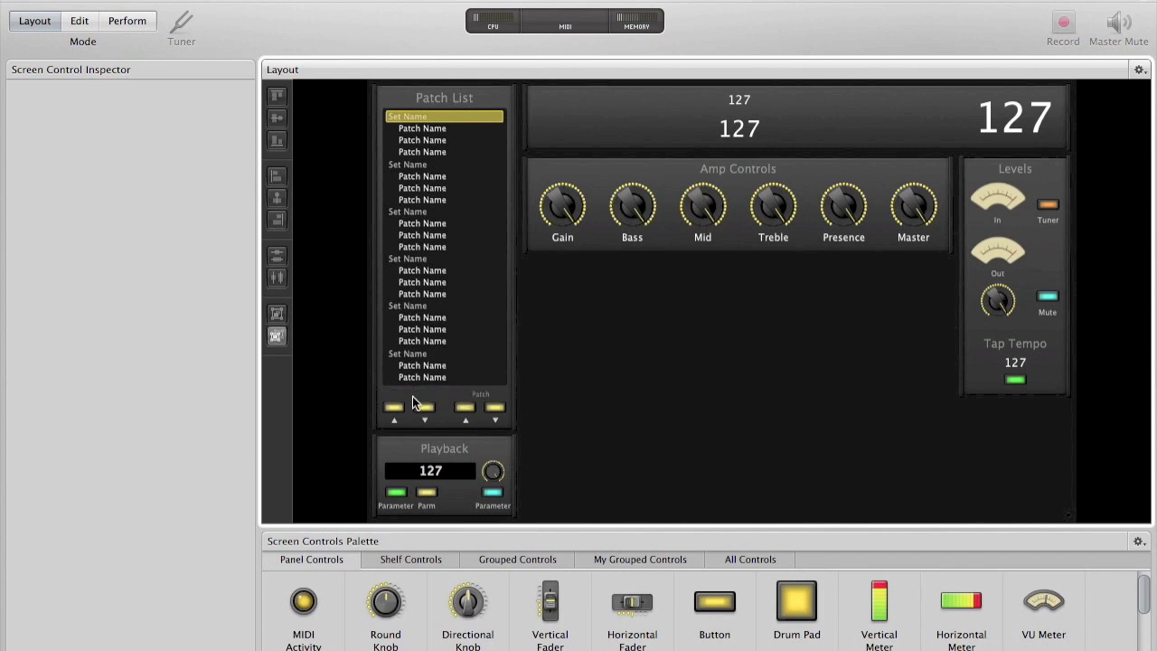
left_click(424, 407)
left_click(401, 406)
key("Delete")
left_click(395, 421)
key("Delete")
left_click(424, 419)
key("Delete")
- In Edit mode, duplicate the British Invasion Clean patch four times so that My Song holds five patches
left_click(78, 22)
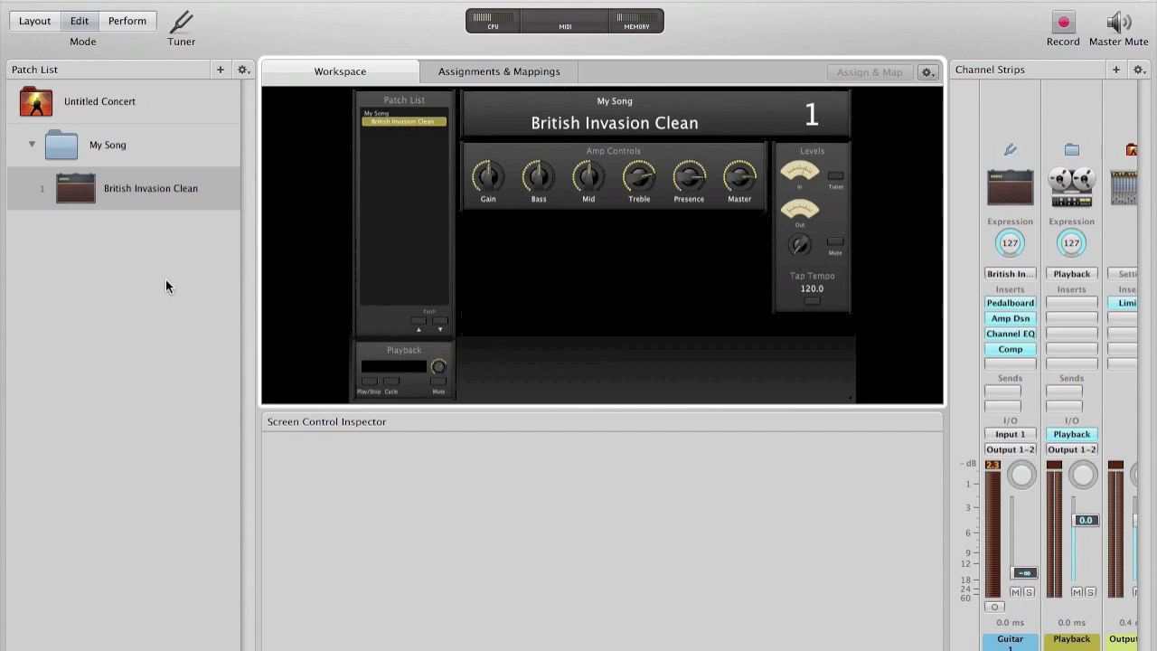
left_click(121, 195)
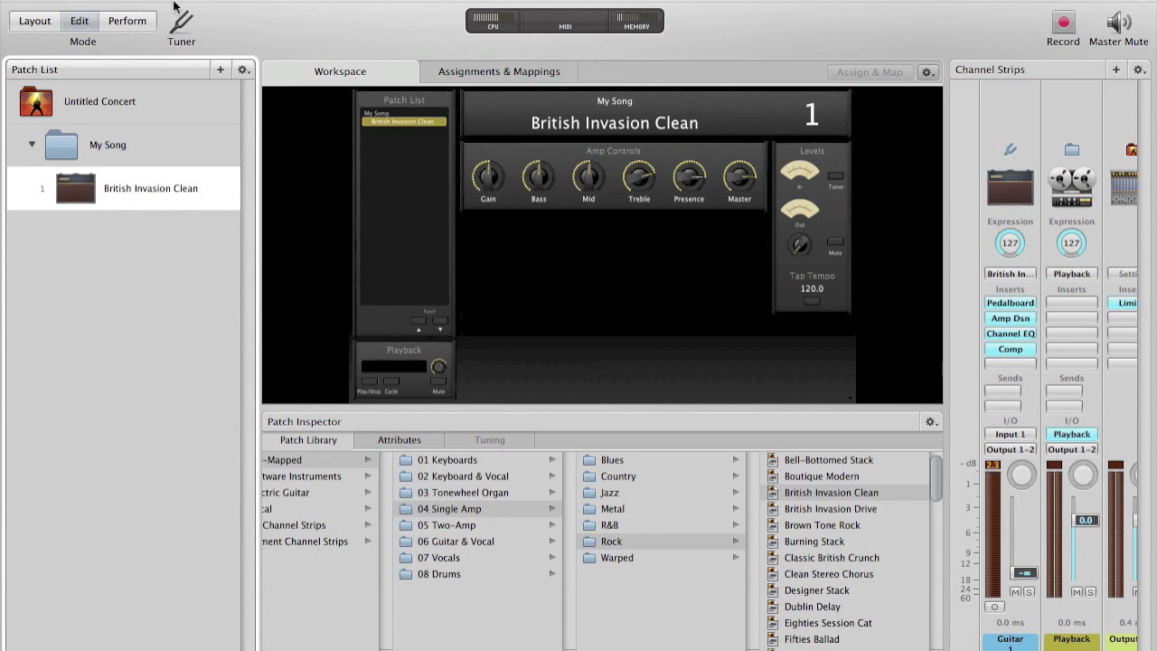
left_click(220, 0)
mouse_move(180, 0)
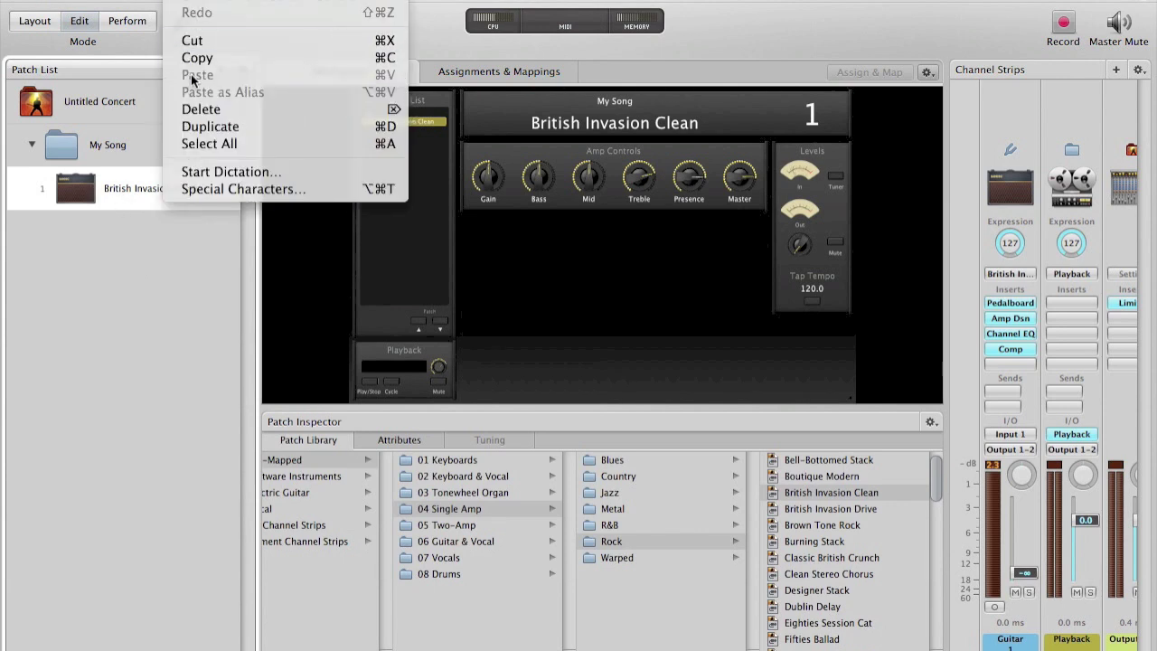
left_click(199, 128)
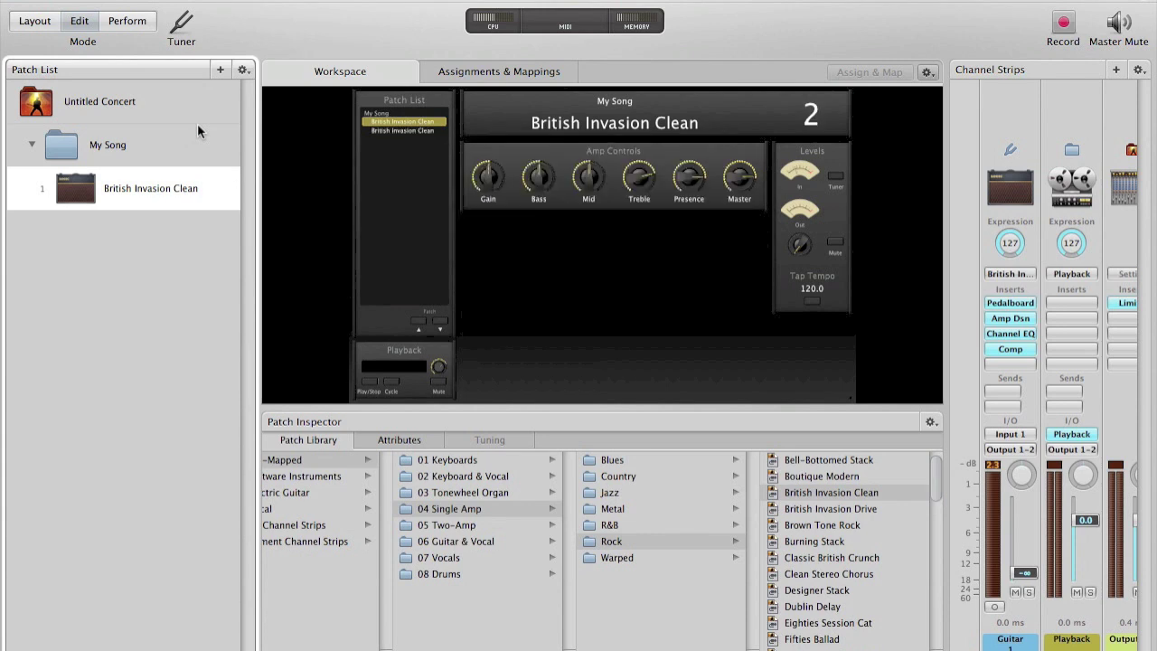
left_click(178, 0)
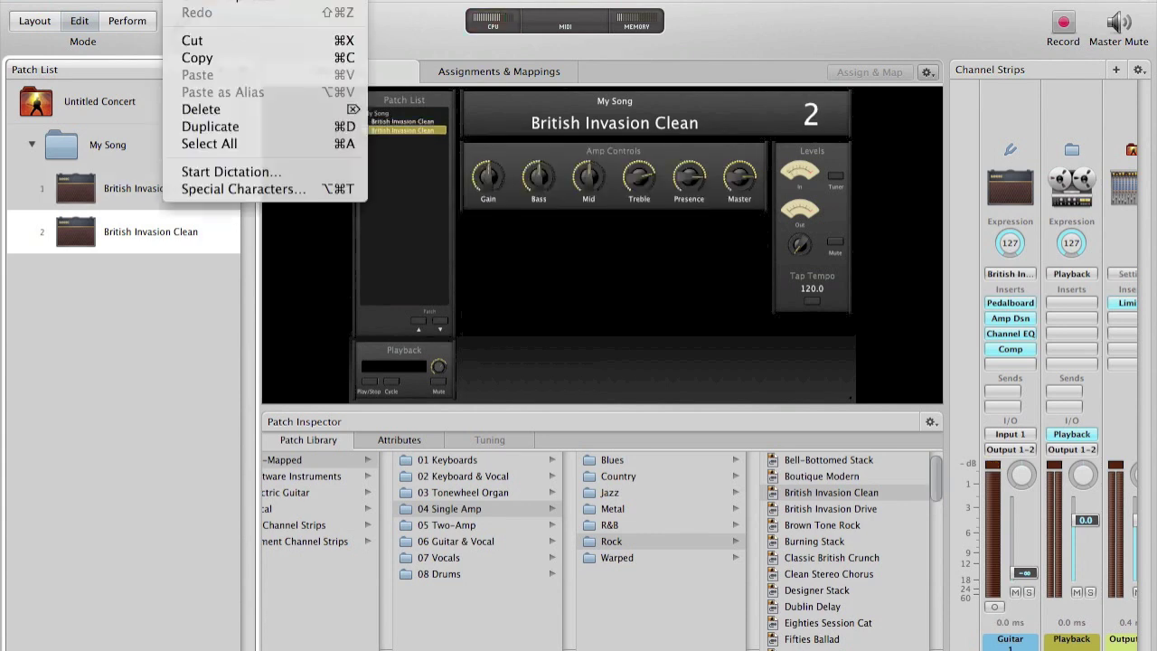
left_click(193, 127)
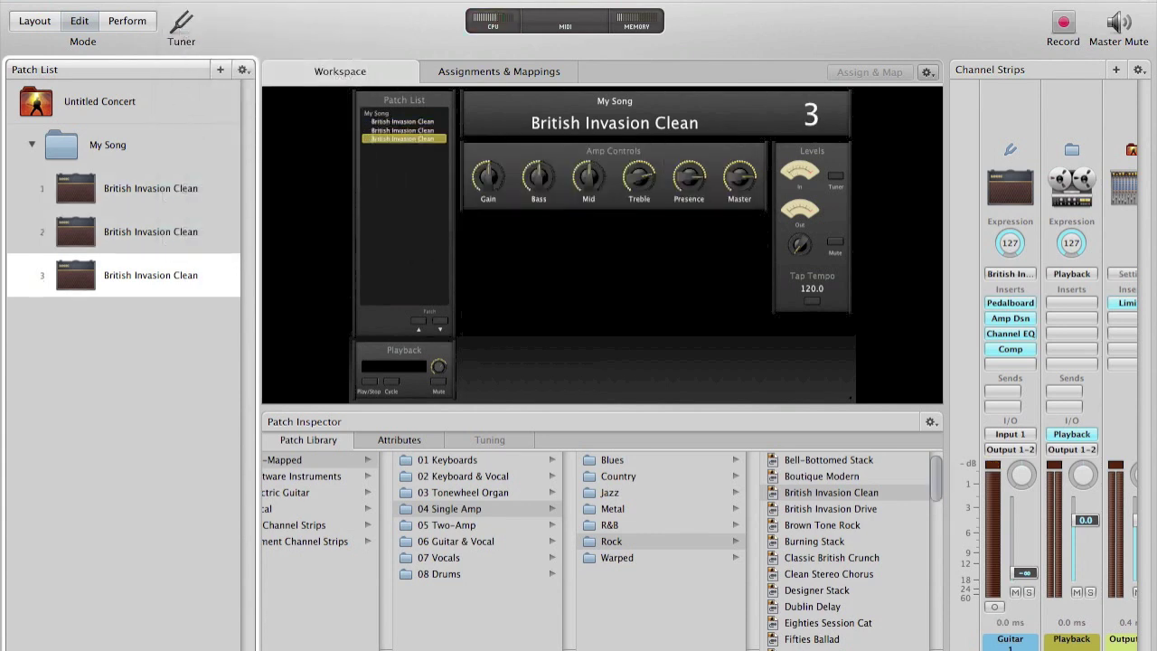
left_click(178, 0)
left_click(190, 127)
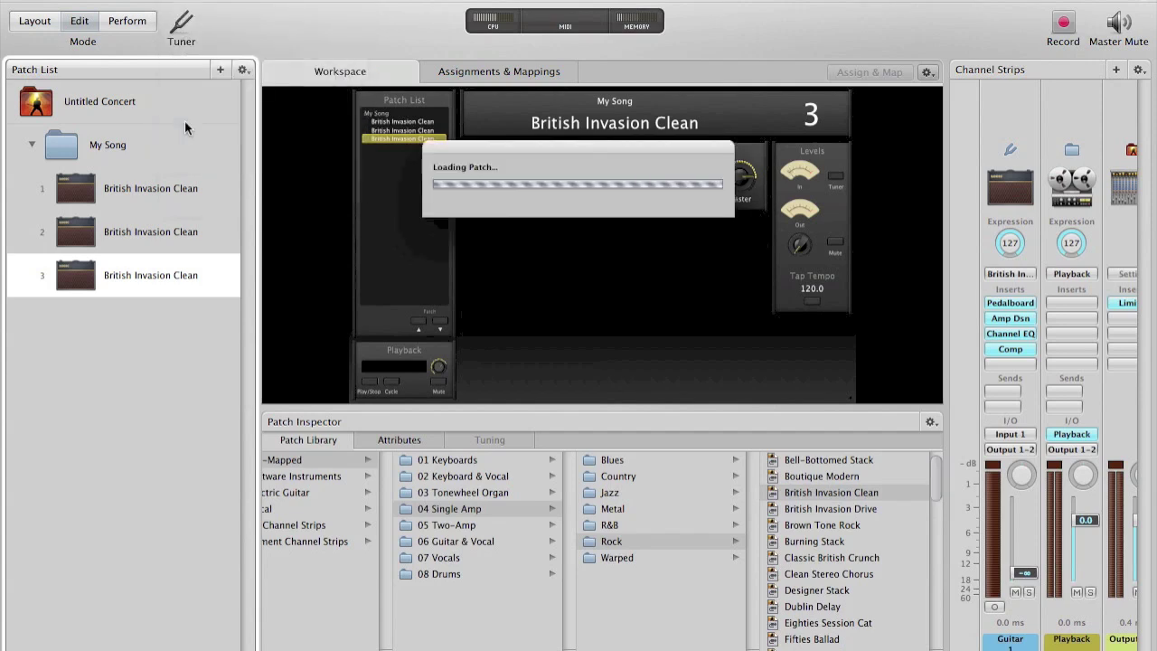
left_click(180, 0)
left_click(185, 127)
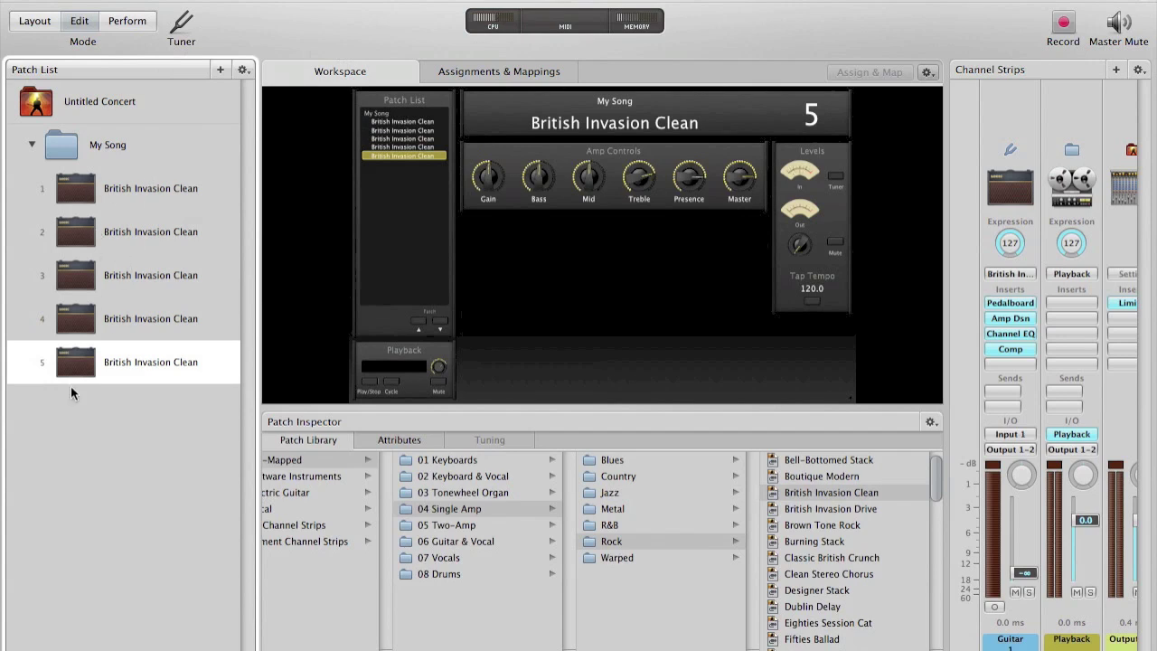
- Rename the first three patches as STRING OF LIGHTS, SONG 2 and SONG 3
double_click(124, 187)
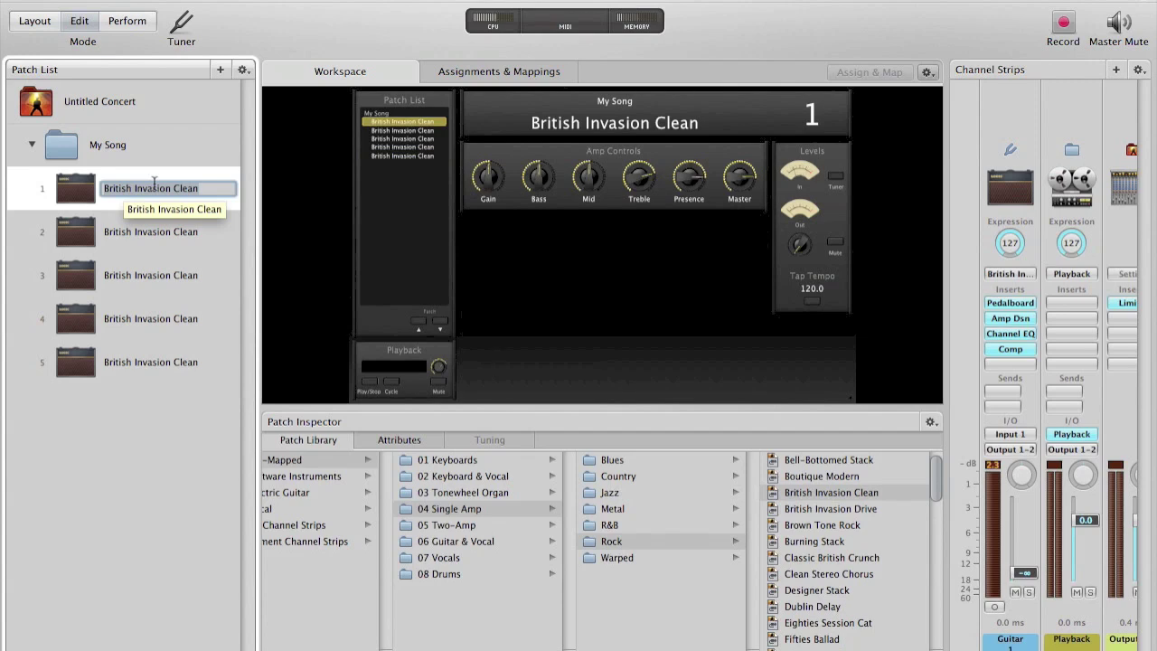
type("STRING OF LIGHTS")
key("Return")
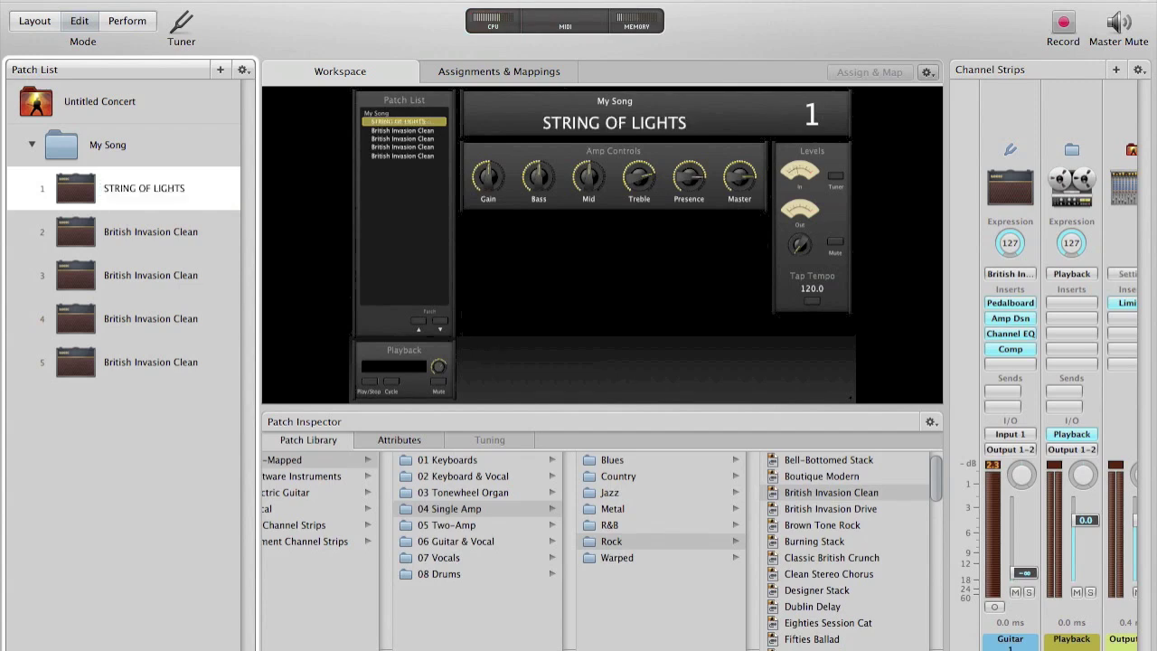
double_click(113, 232)
type("SONG 2")
key("Return")
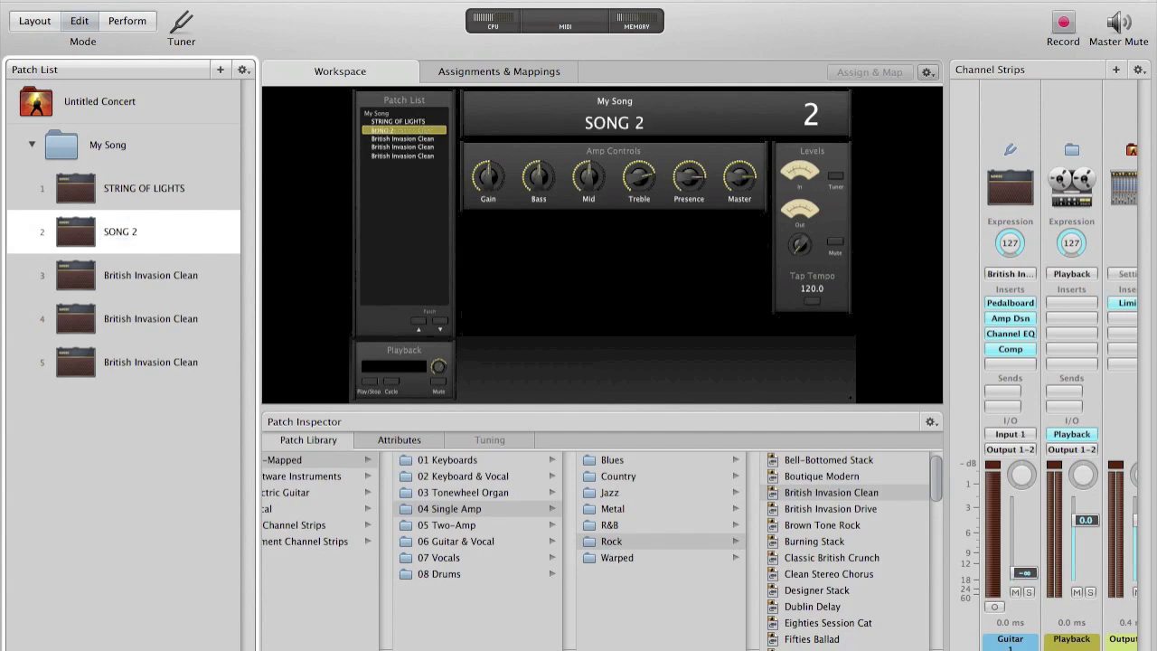
double_click(136, 277)
type("SONG")
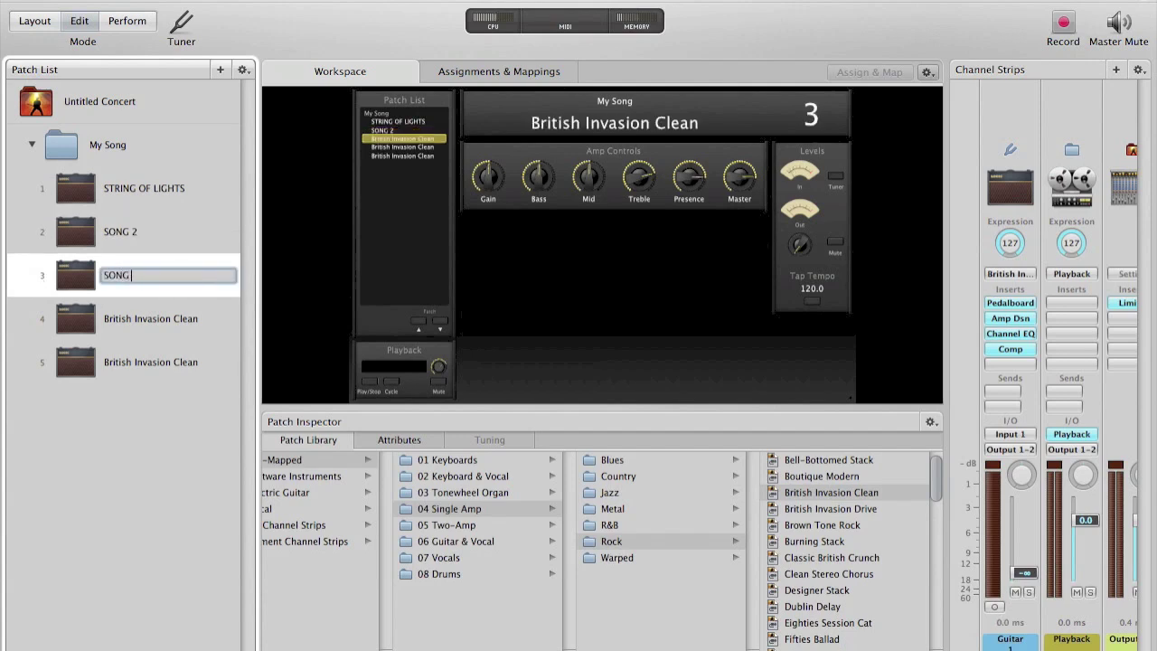
type(" 3")
key("Return")
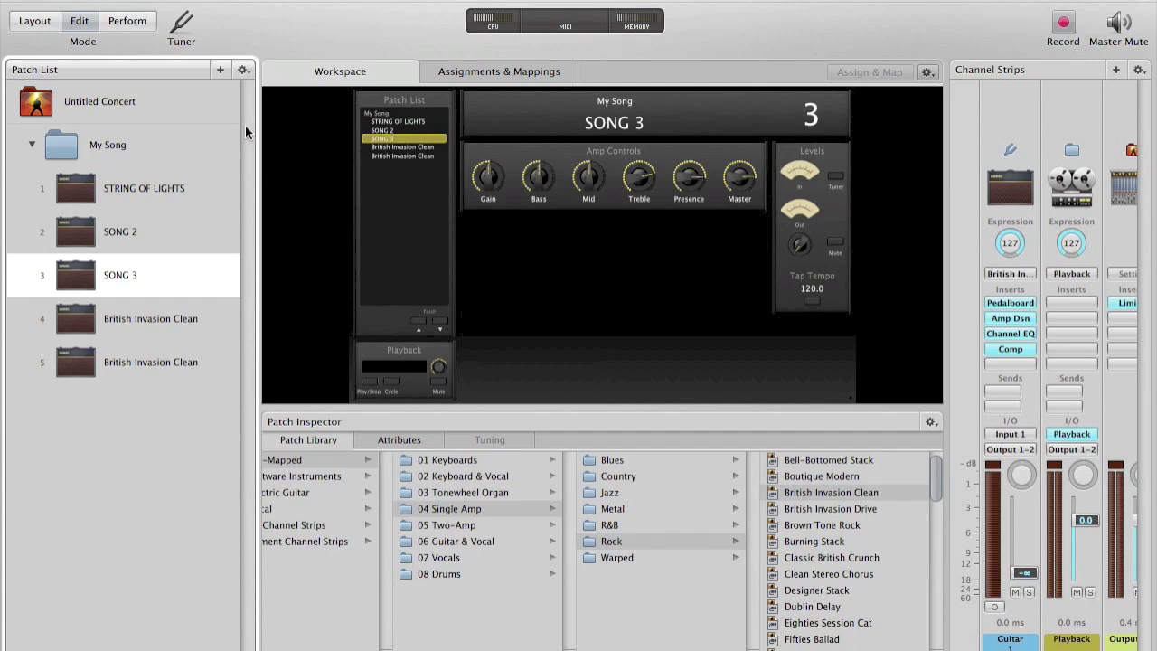
- Select the STRING OF LIGHTS patch, open the desktop's Stems > String of Lights folder in Finder, and move its window clear of the channel strips
left_click(153, 186)
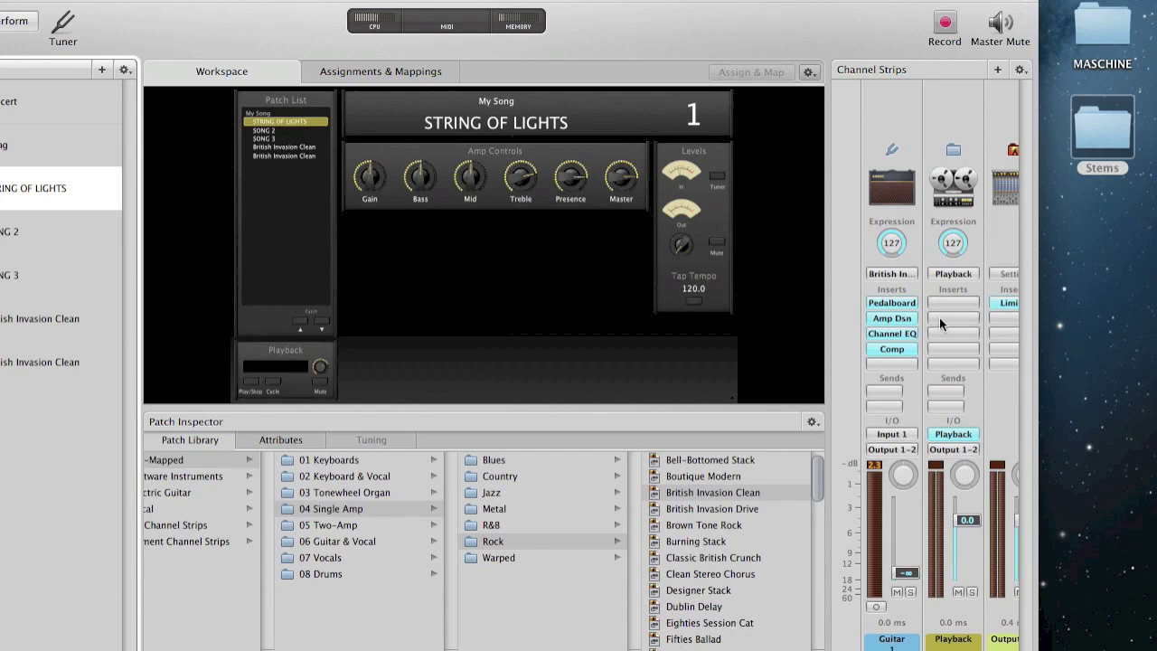
left_click(1106, 108)
double_click(1096, 118)
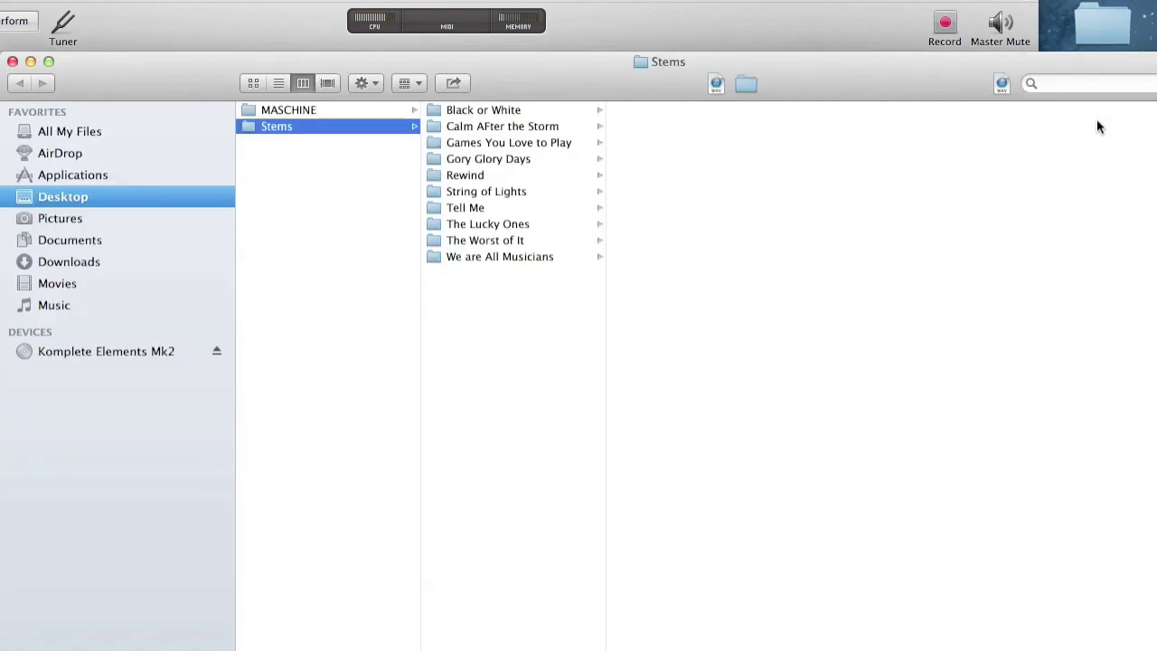
left_click(458, 196)
left_click_drag(524, 65, 4, 80)
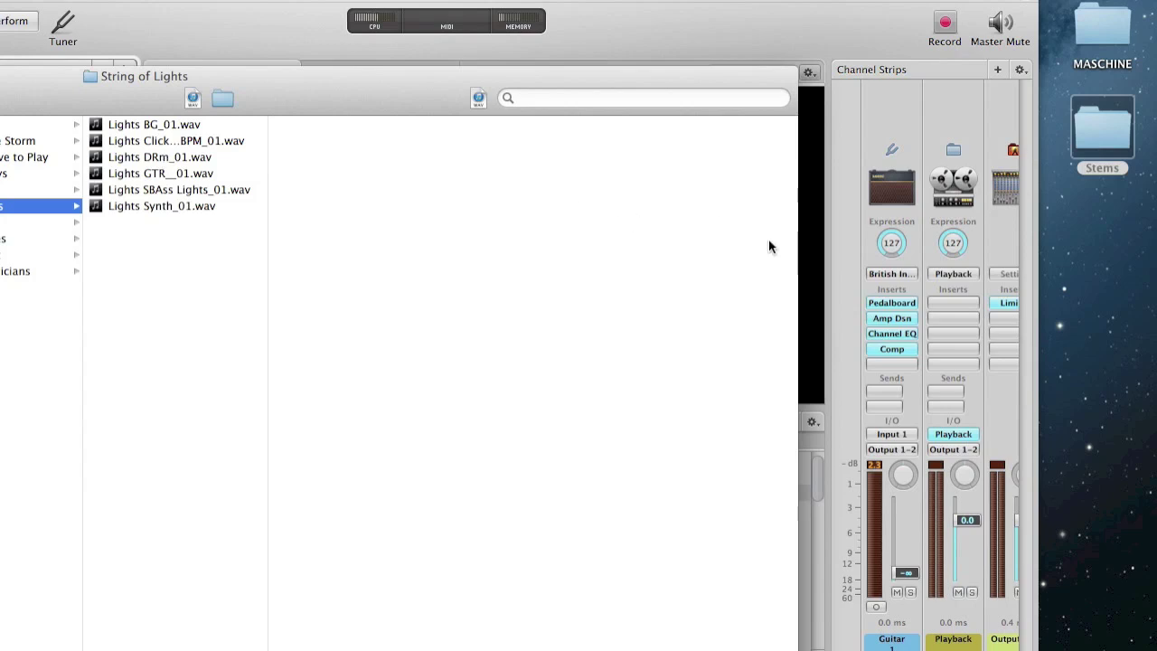
- Add the click, drum, bass, guitar, synth and BG stem files to the STRING OF LIGHTS patch as separate Playback channel strips
left_click_drag(181, 141, 927, 277)
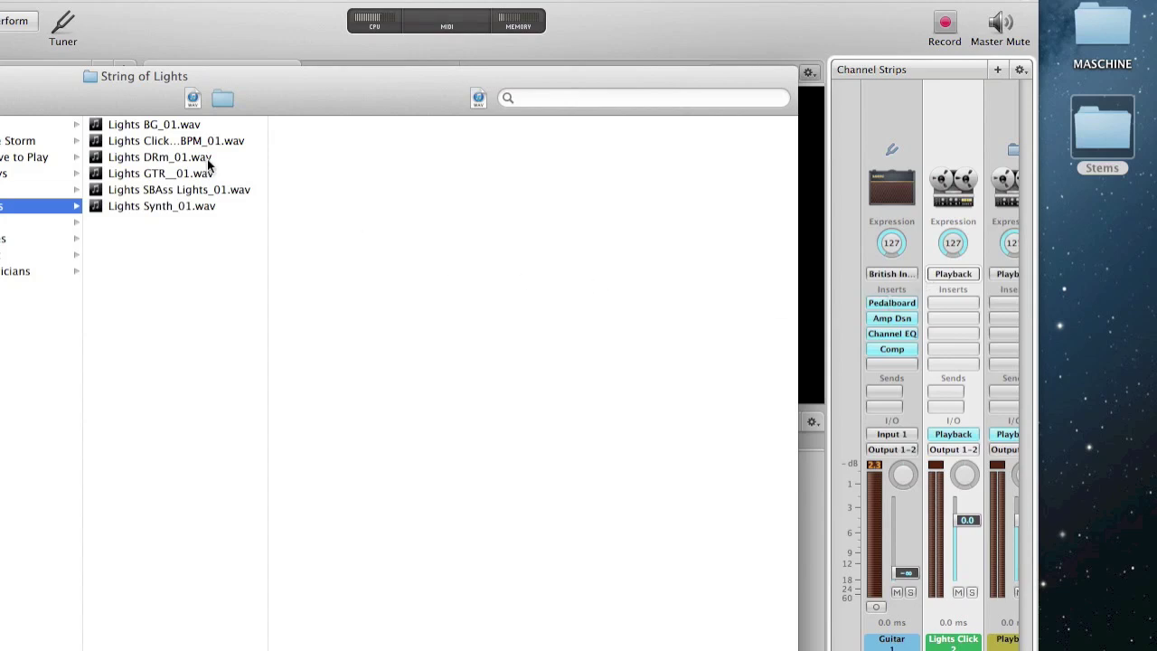
left_click_drag(170, 158, 979, 263)
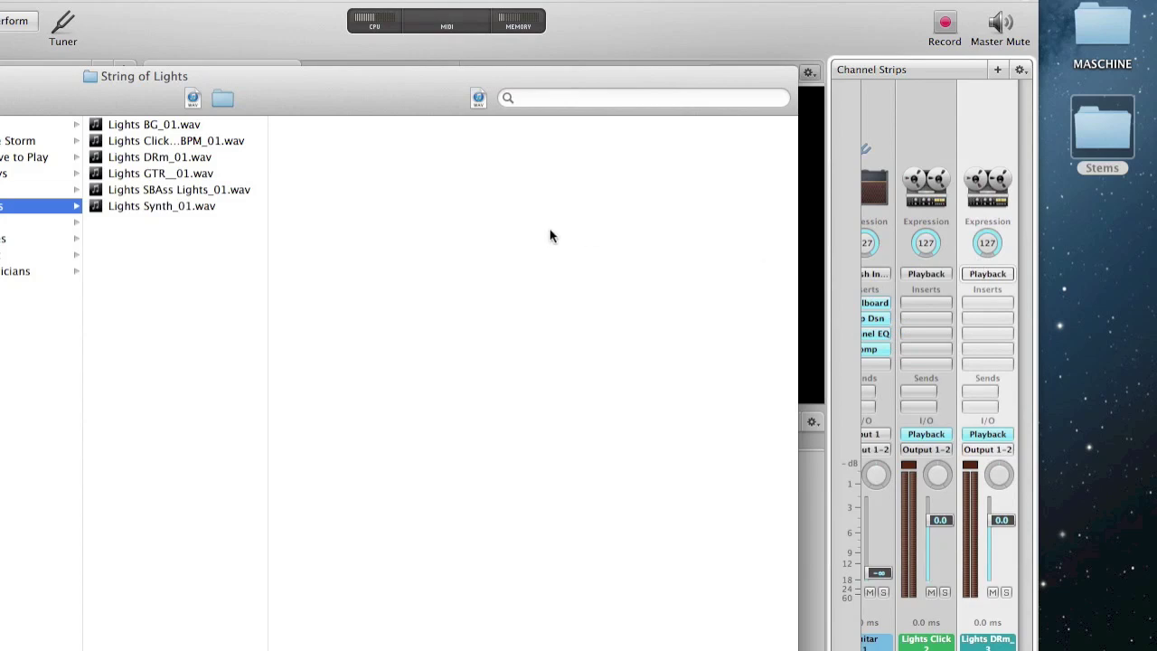
left_click_drag(166, 189, 1013, 264)
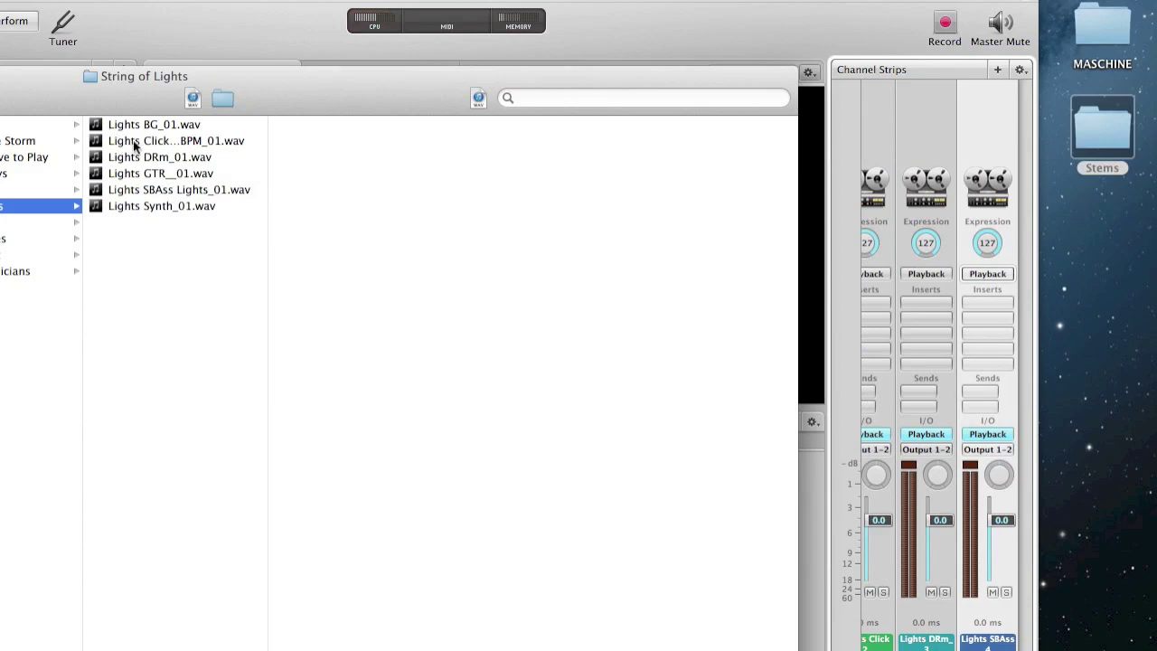
left_click_drag(142, 173, 1013, 224)
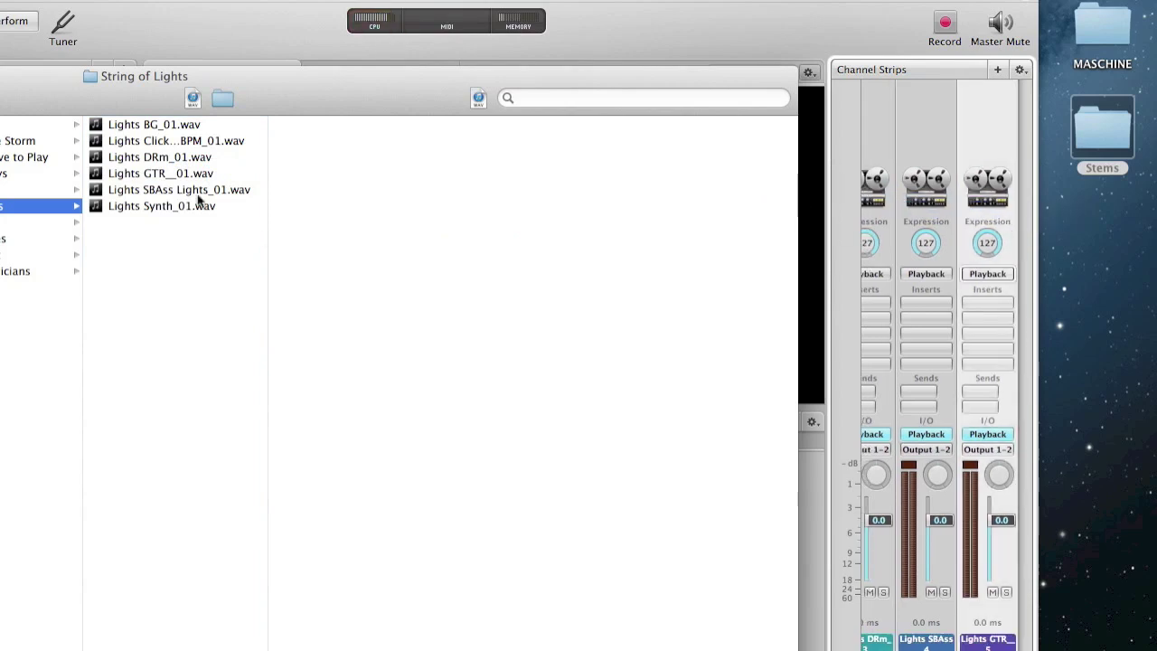
left_click_drag(171, 207, 1014, 264)
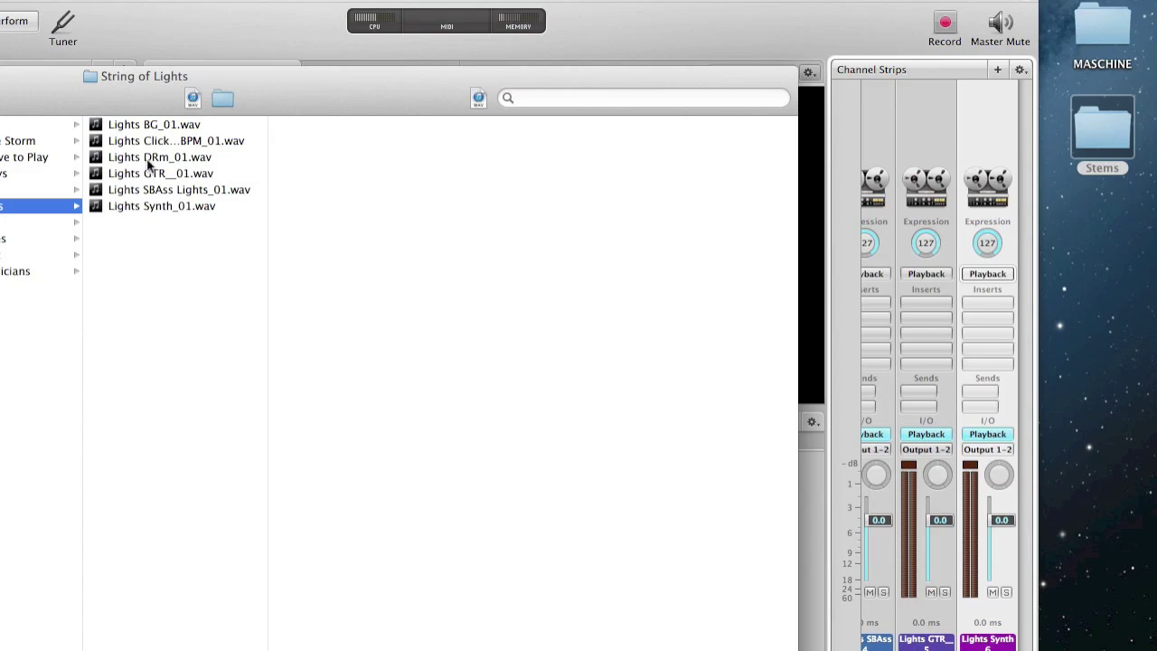
left_click_drag(154, 124, 1017, 209)
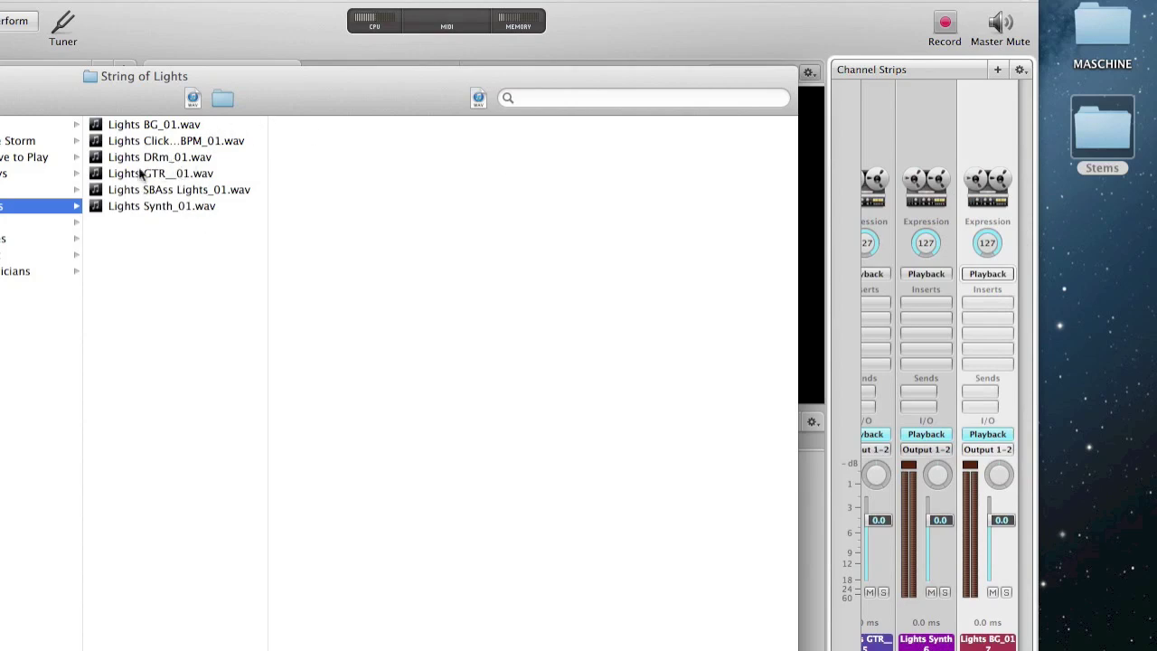
- Bring the String of Lights folder window back into view and dismiss it to return to MainStage
left_click_drag(145, 98, 455, 126)
left_click_drag(91, 113, 363, 102)
left_click_drag(139, 101, 152, 102)
left_click(72, 99)
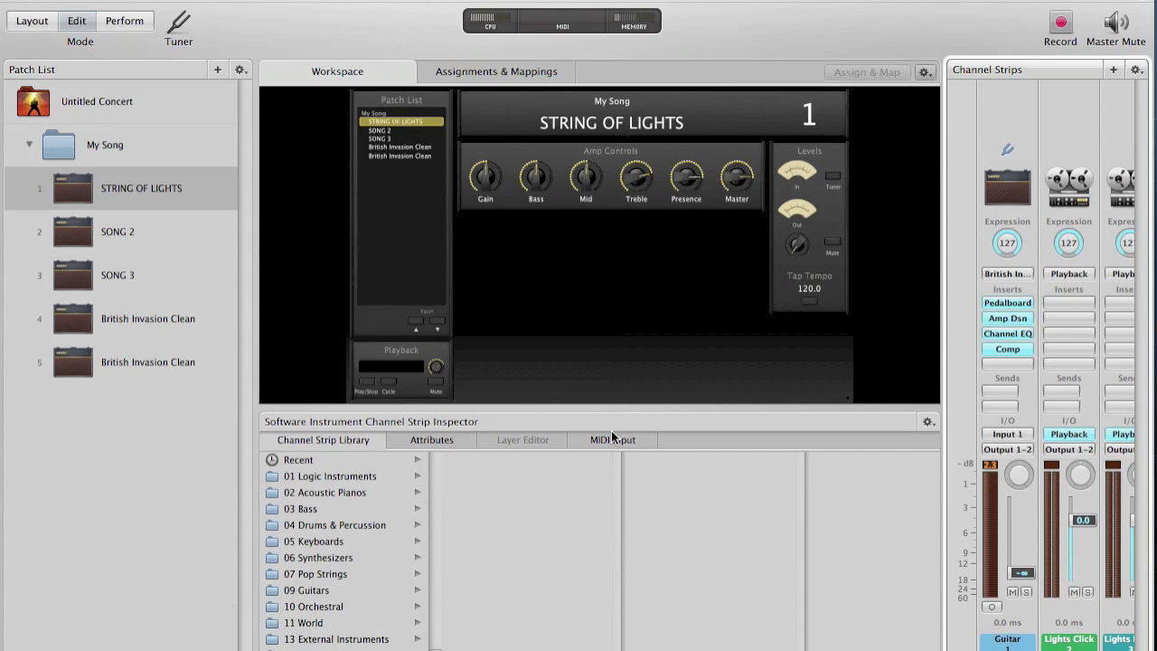
- Enable Override Set Mapping for the Play/Stop button in the workspace's Playback section
left_click(367, 387)
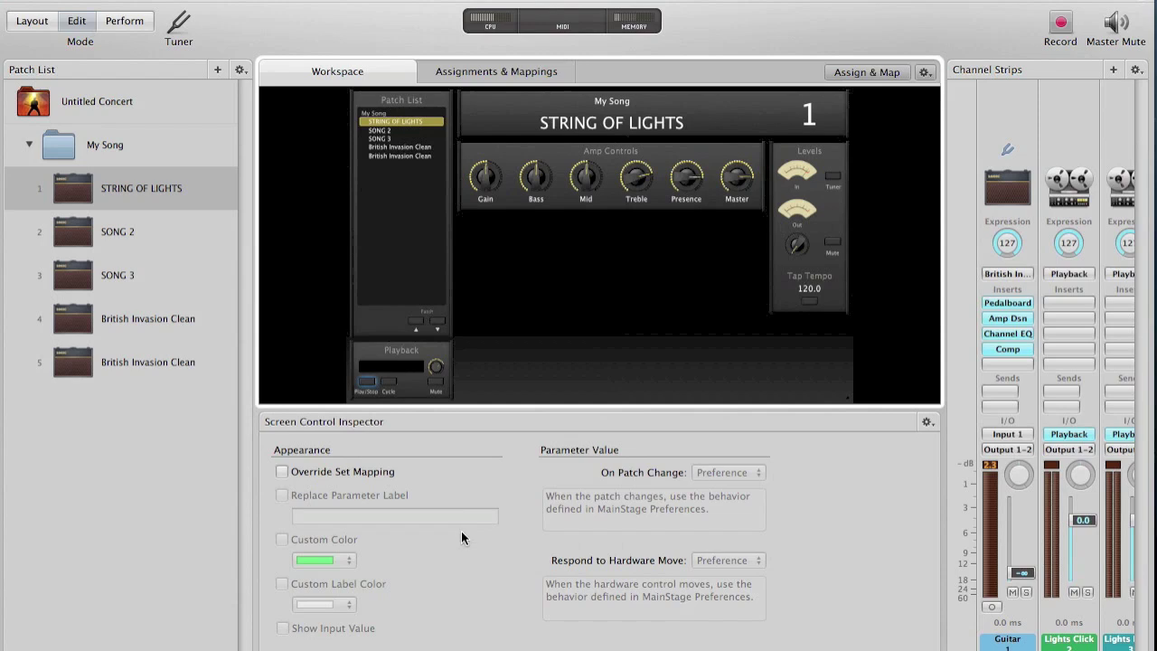
left_click(383, 385)
left_click(368, 383)
left_click(282, 471)
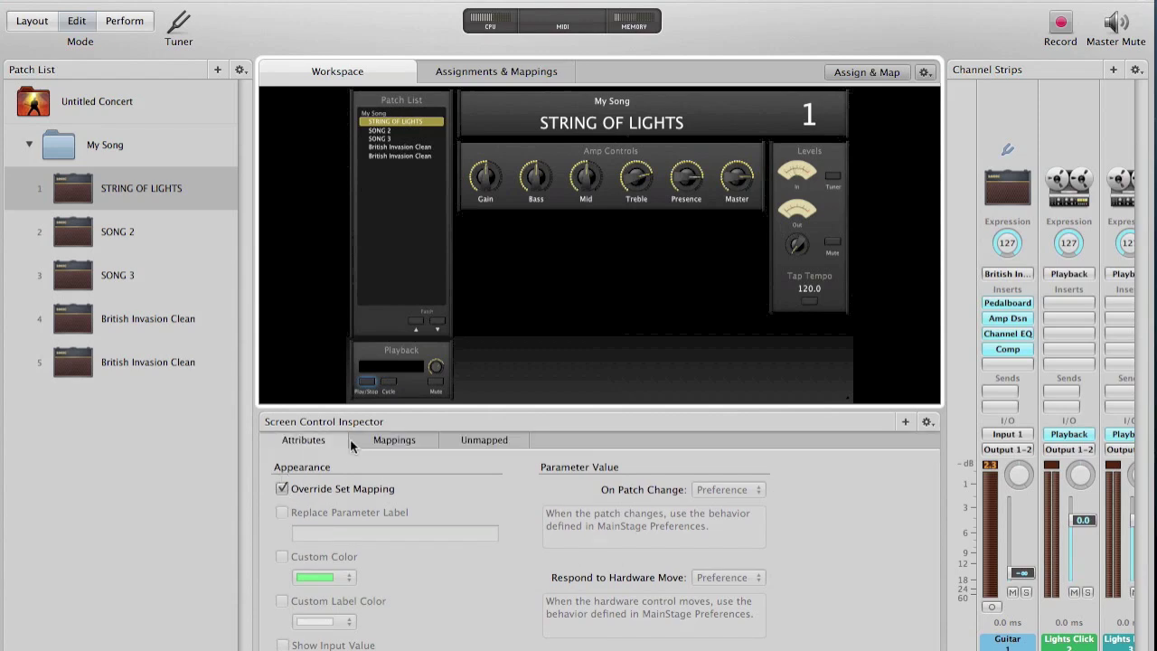
- Map the Play/Stop button to the Lights Click 120BPM_01 channel strip's Playback transport parameter Play/Stop (From Start)
left_click(480, 437)
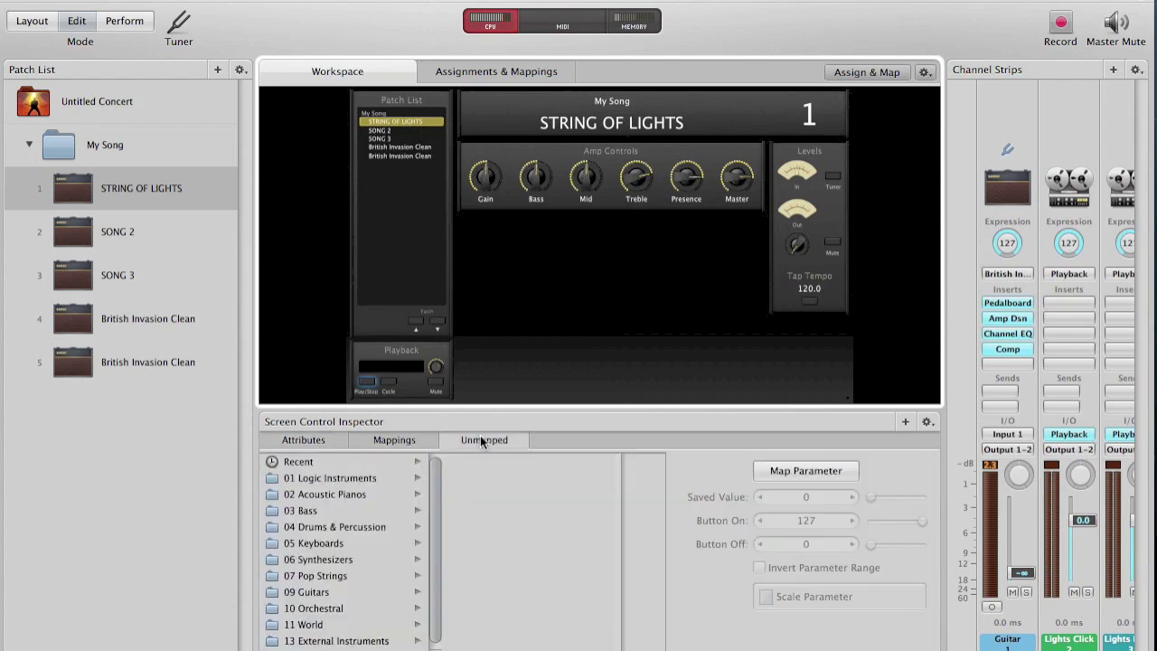
left_click(412, 441)
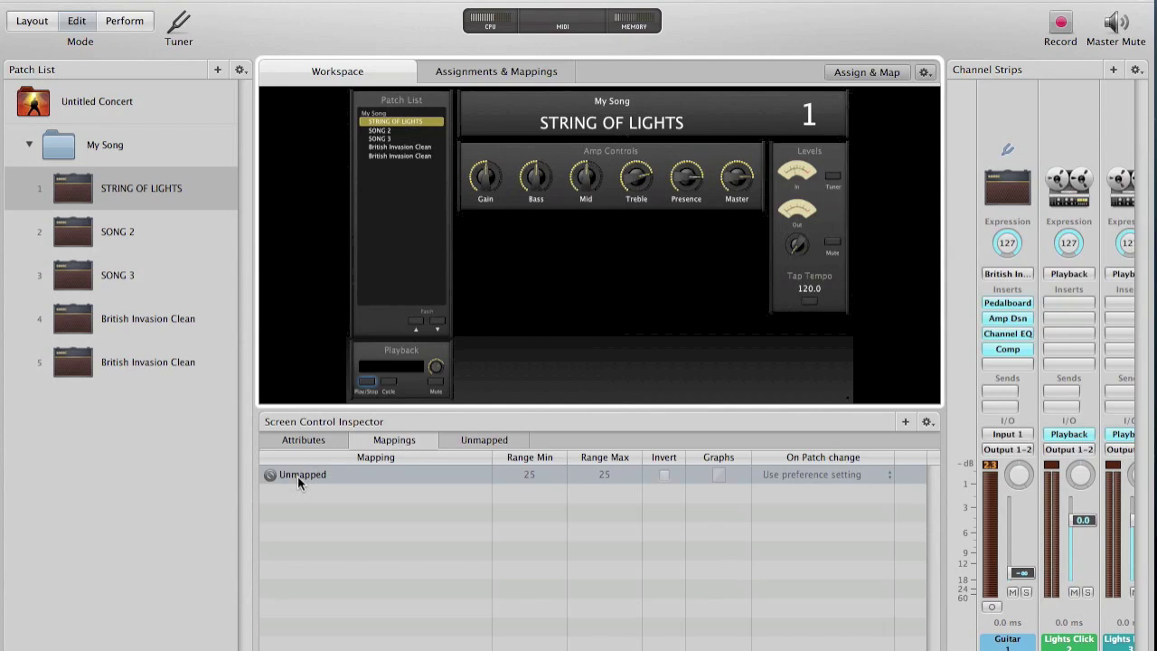
double_click(297, 475)
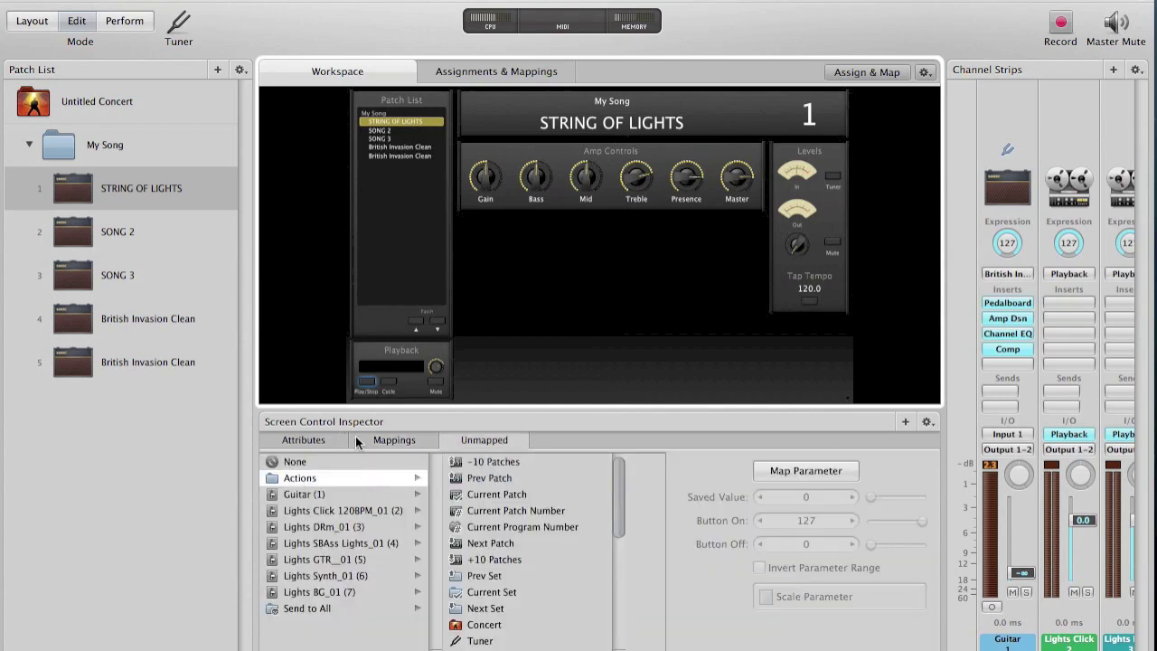
left_click(356, 437)
double_click(297, 479)
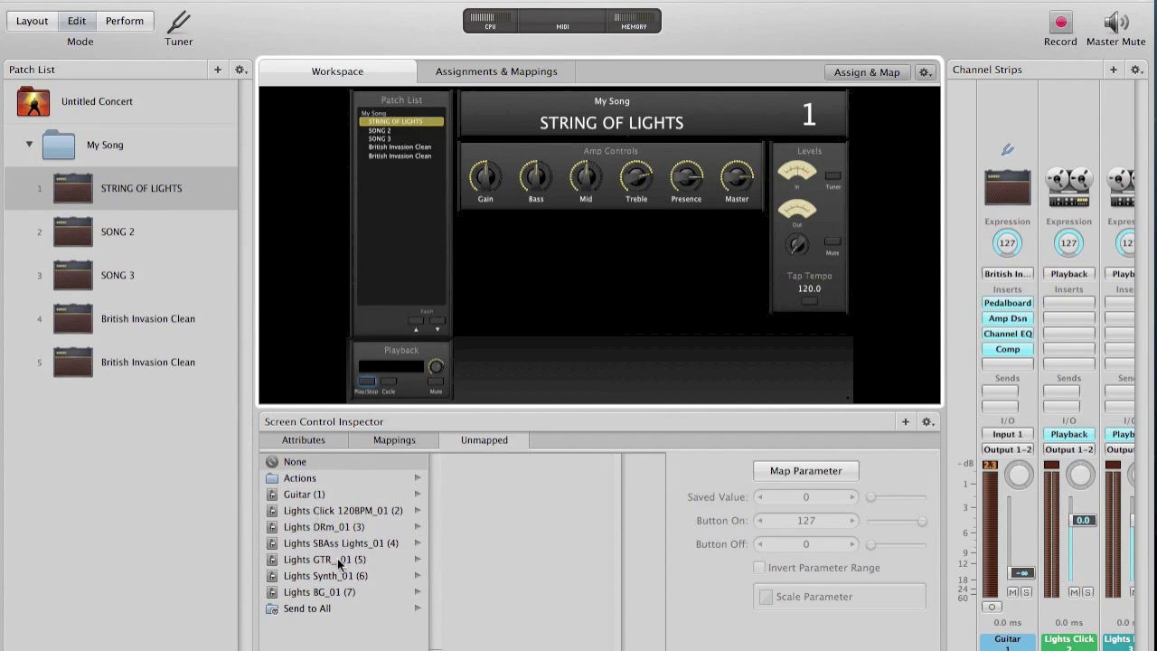
left_click(318, 509)
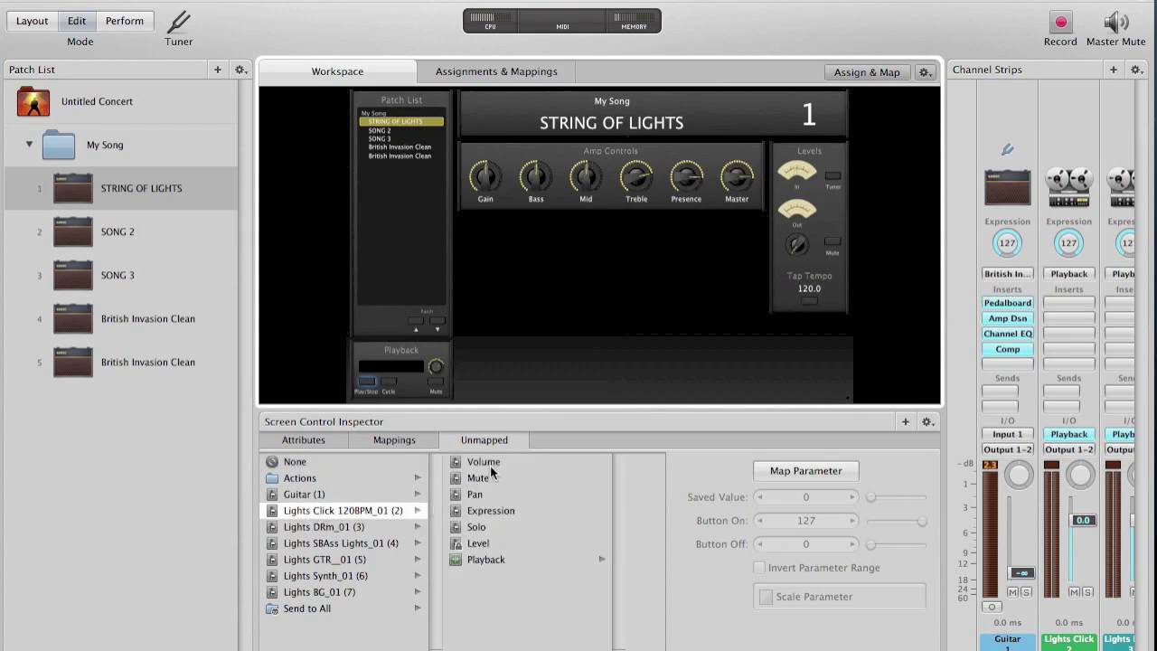
left_click(491, 559)
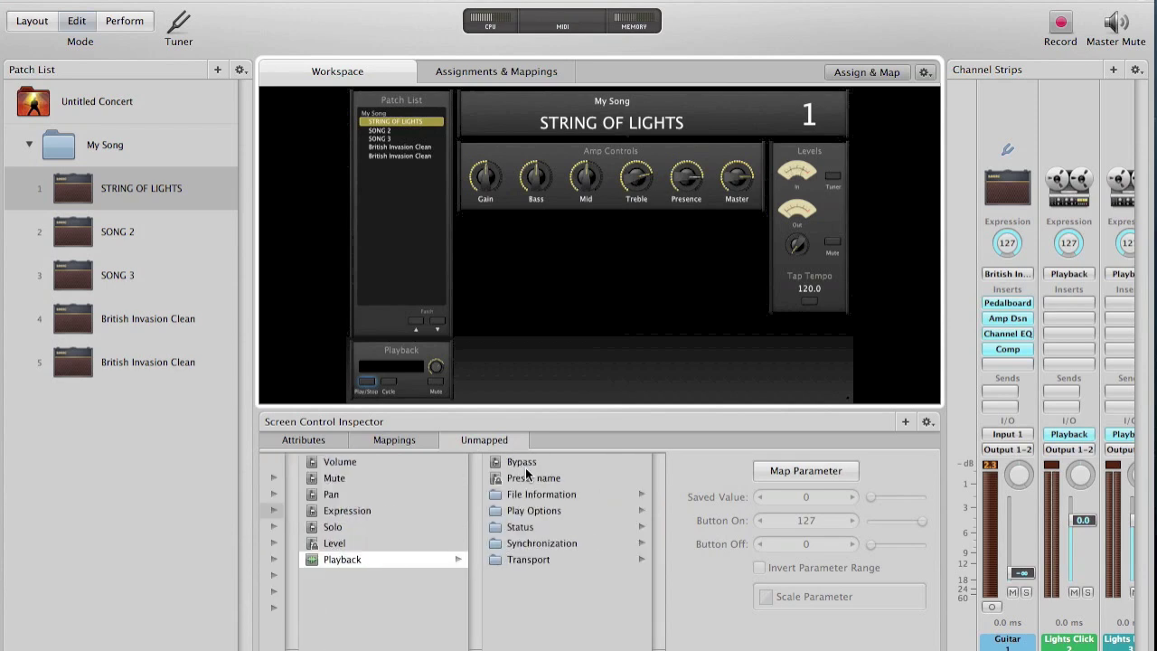
left_click(527, 559)
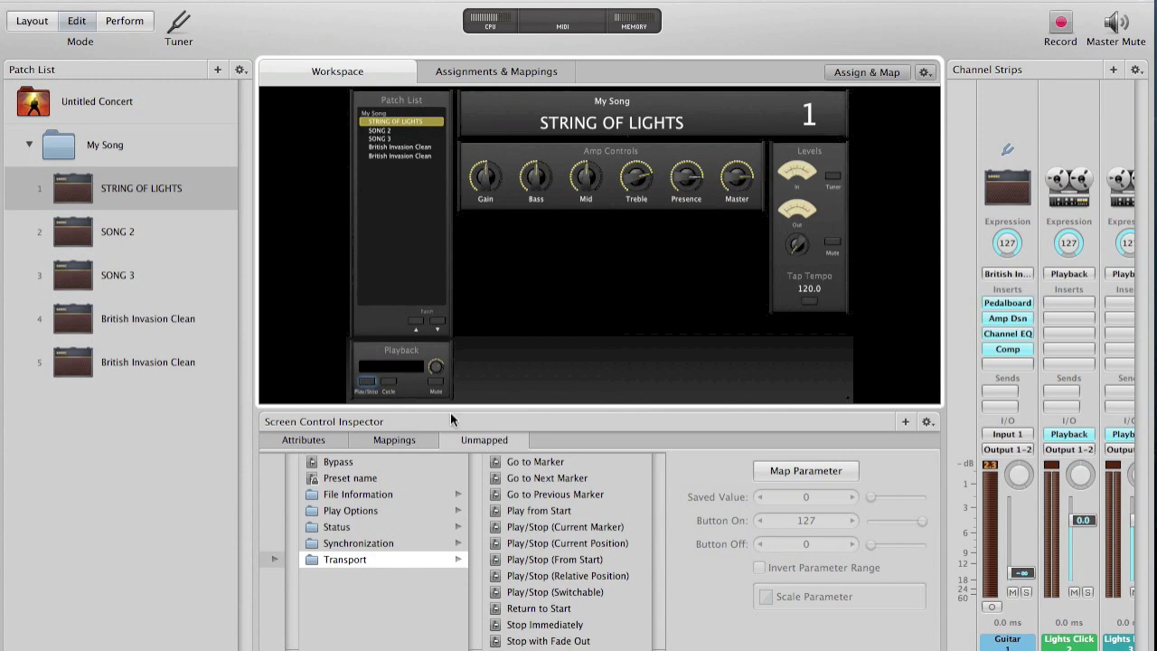
left_click(531, 560)
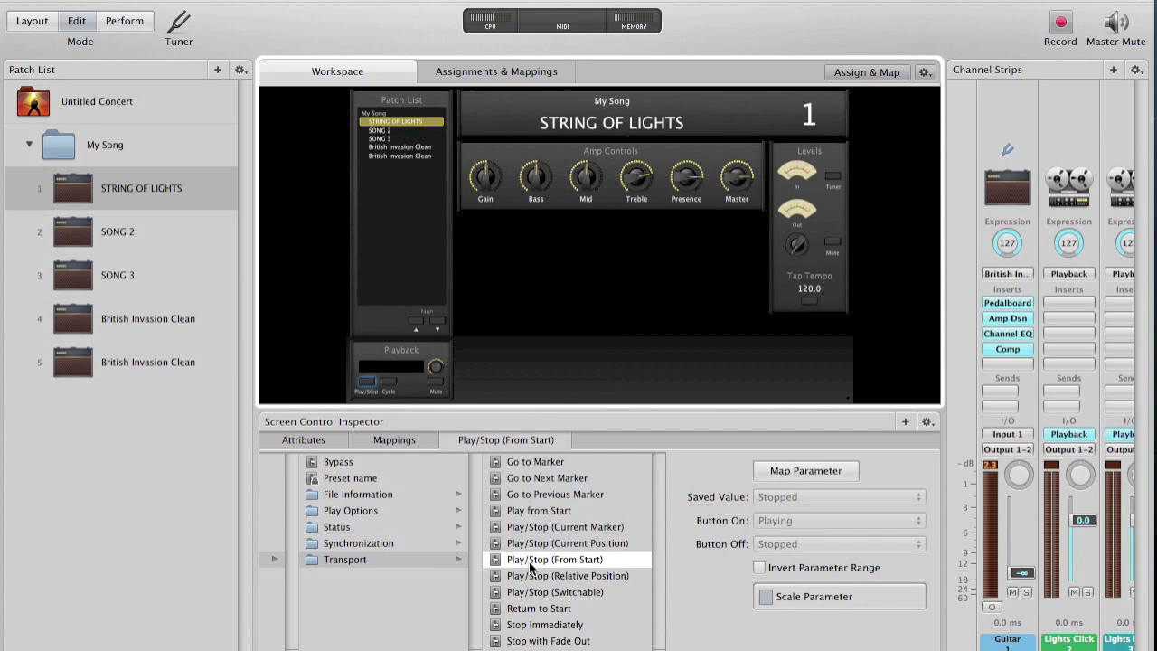
left_click(393, 439)
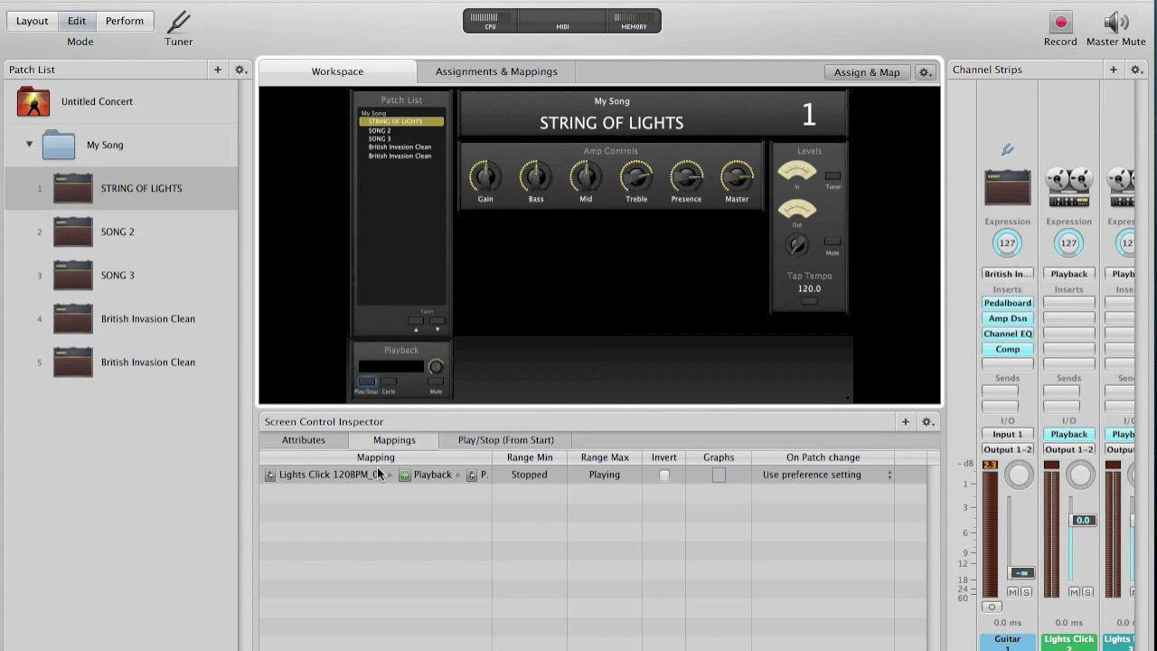
- Test the Play/Stop button by starting and stopping the click, raising the Lights Click channel strip's volume to +2.0 dB during playback
left_click(368, 386)
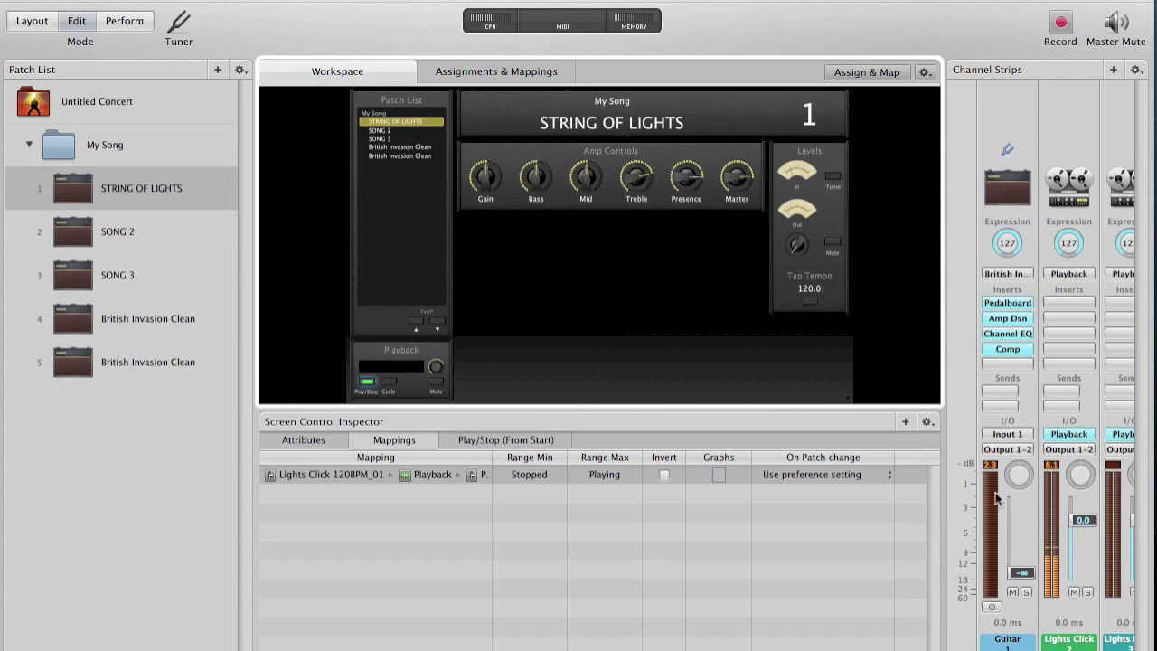
left_click_drag(1082, 520, 1081, 504)
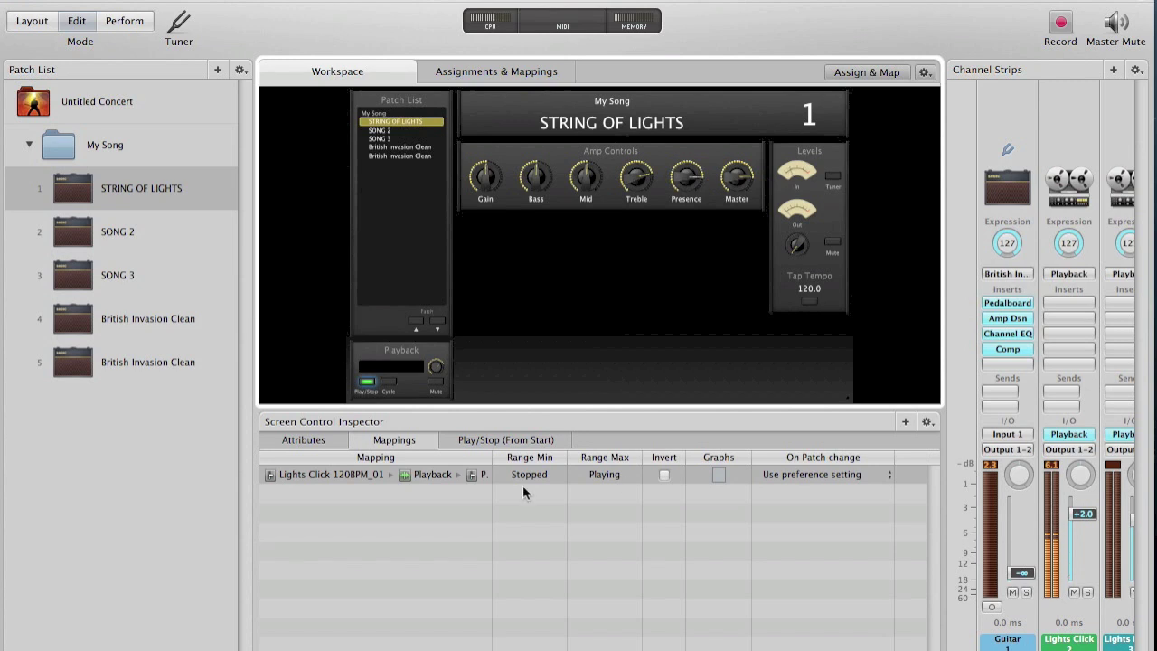
left_click(367, 383)
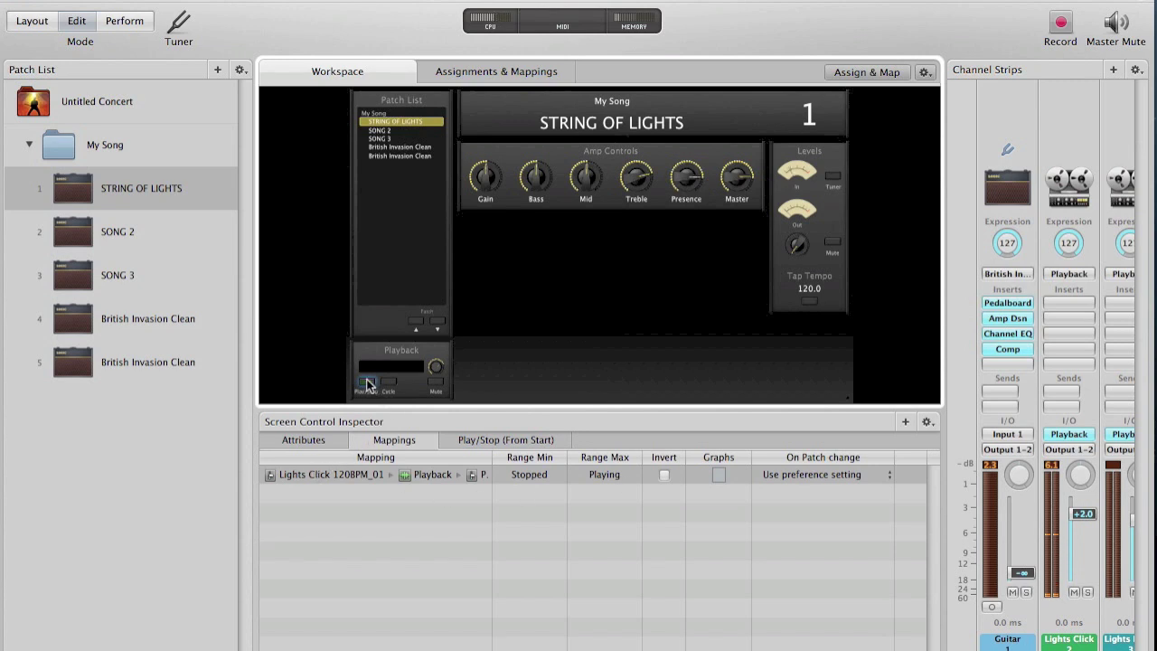
left_click(367, 383)
left_click(367, 385)
- Enable Override Set Mapping for the Cycle button and map it to Lights Click 120BPM_01's Playback transport parameter Play/Stop (Current Position)
left_click(390, 384)
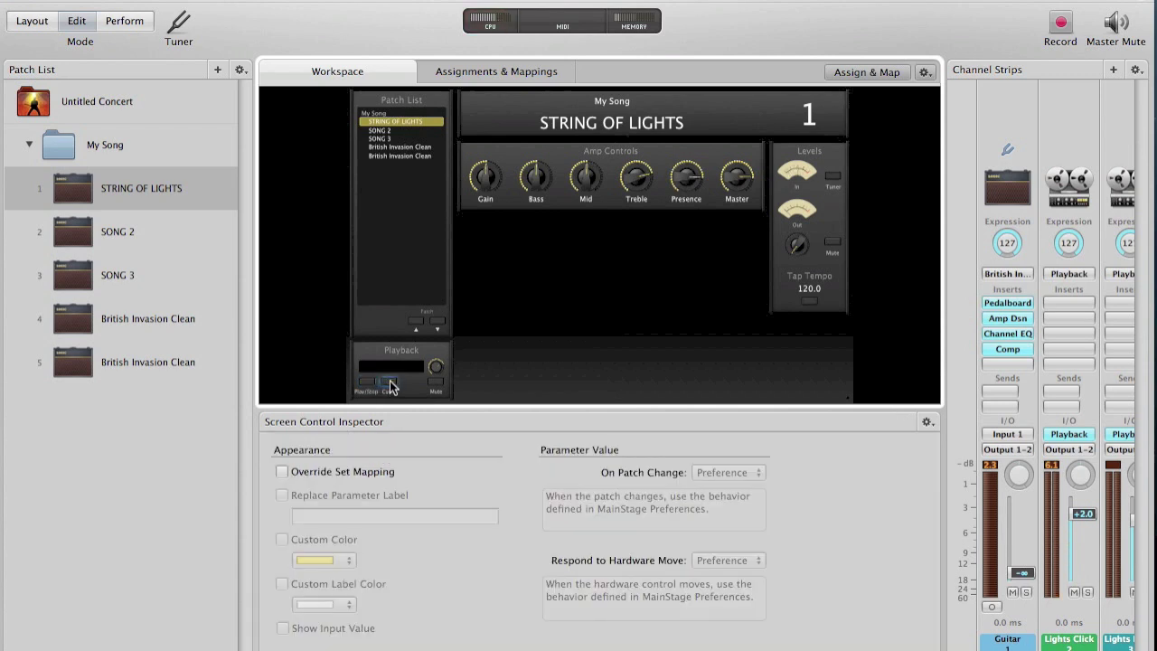
left_click(282, 471)
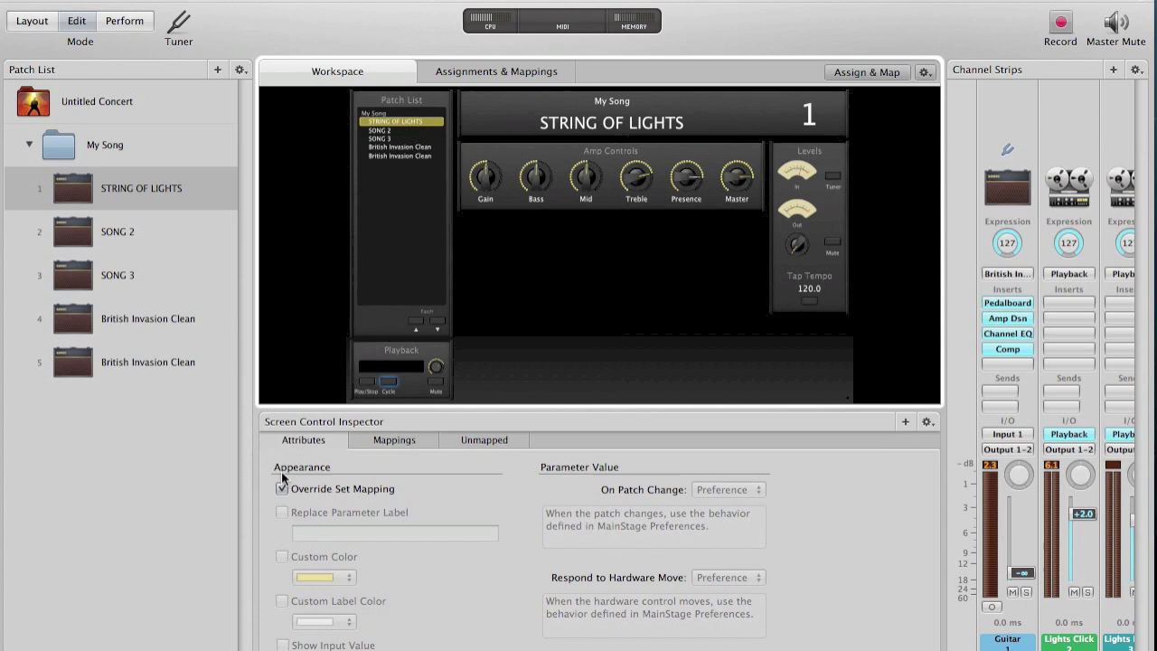
left_click(396, 440)
left_click(349, 479)
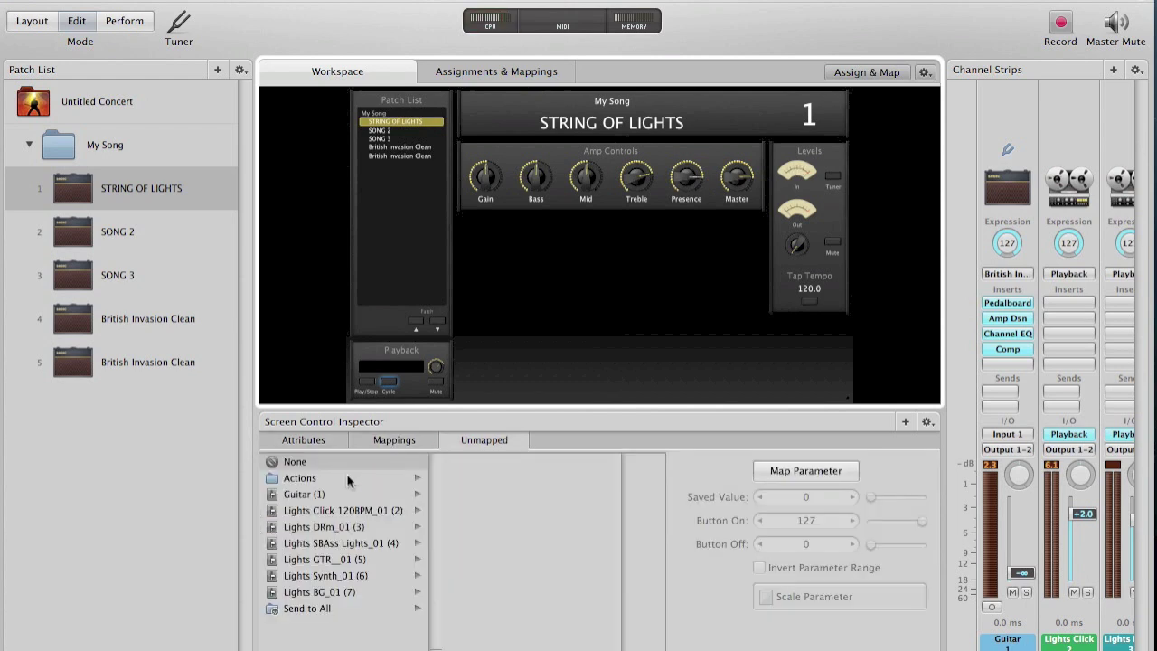
left_click(323, 511)
left_click(479, 558)
left_click(520, 560)
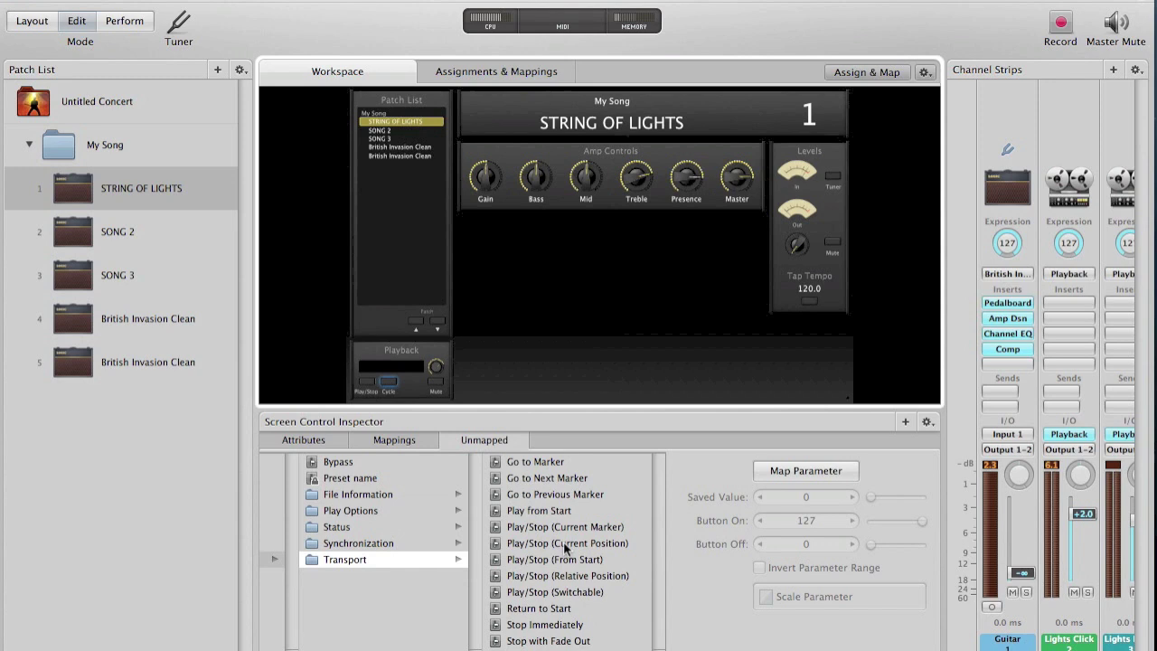
left_click(566, 543)
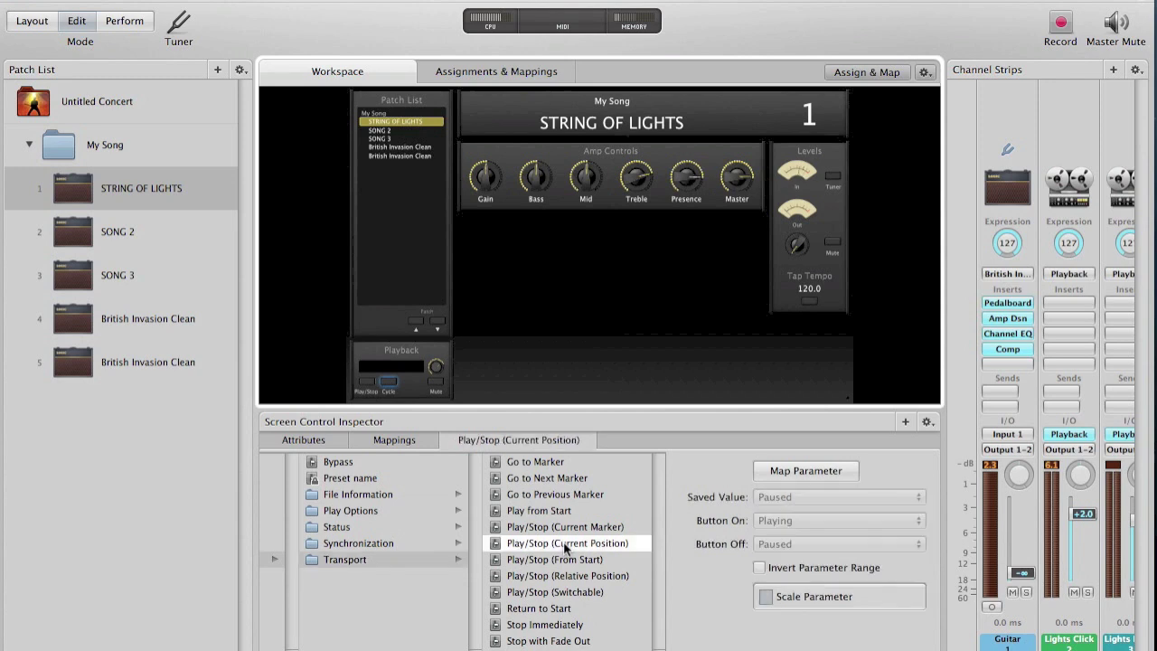
- Add a second mapping to the Play/Stop button and assign it to Lights DRm_01's Playback transport parameter Play/Stop (From Start)
left_click(366, 382)
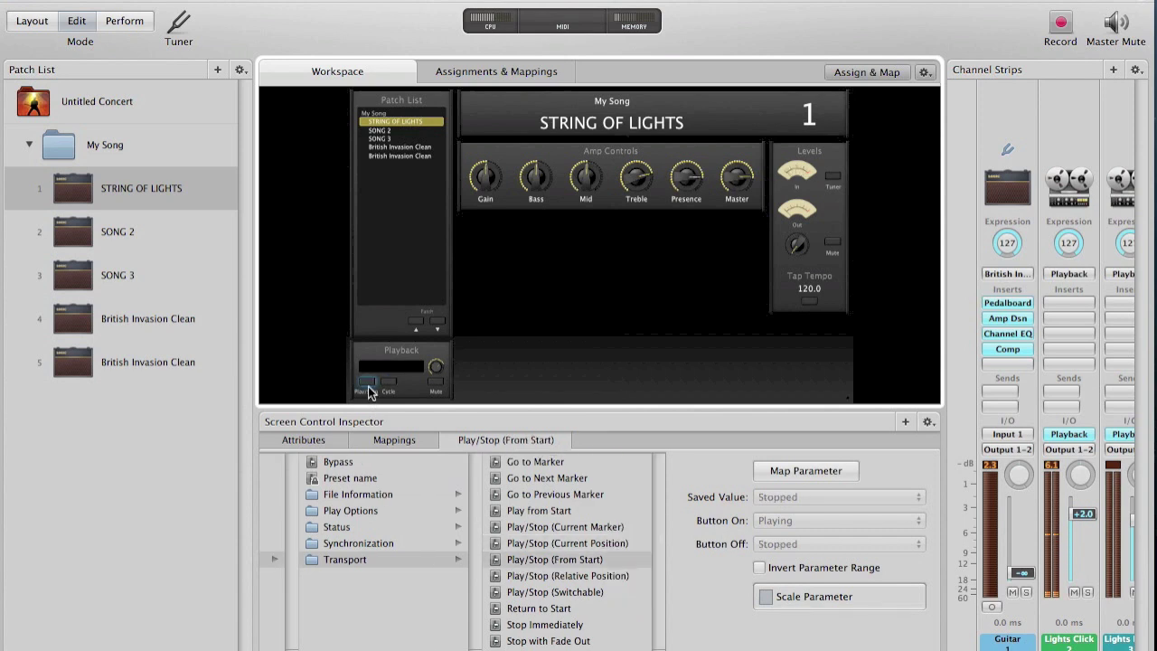
left_click(371, 390)
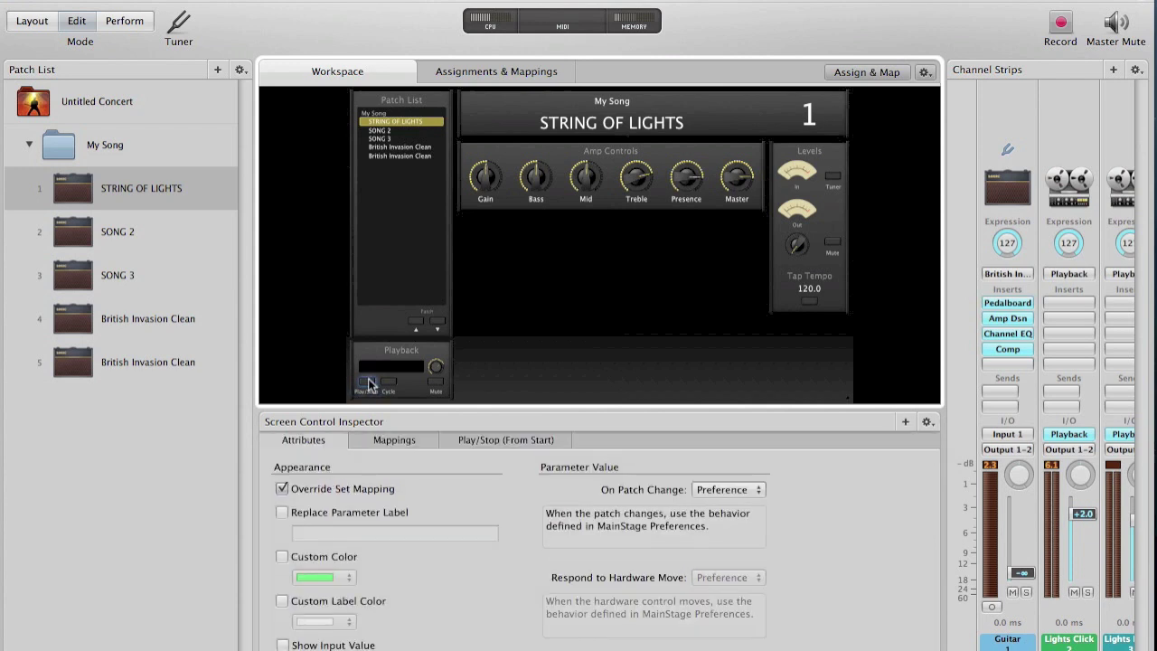
left_click(385, 439)
left_click(319, 472)
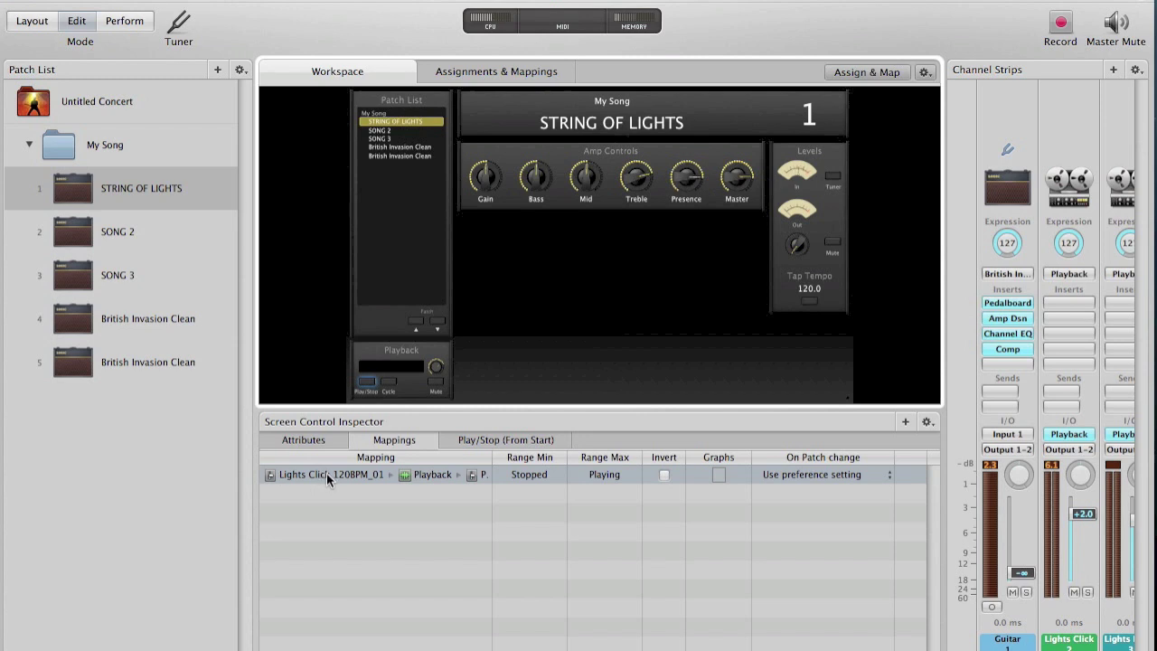
left_click(905, 423)
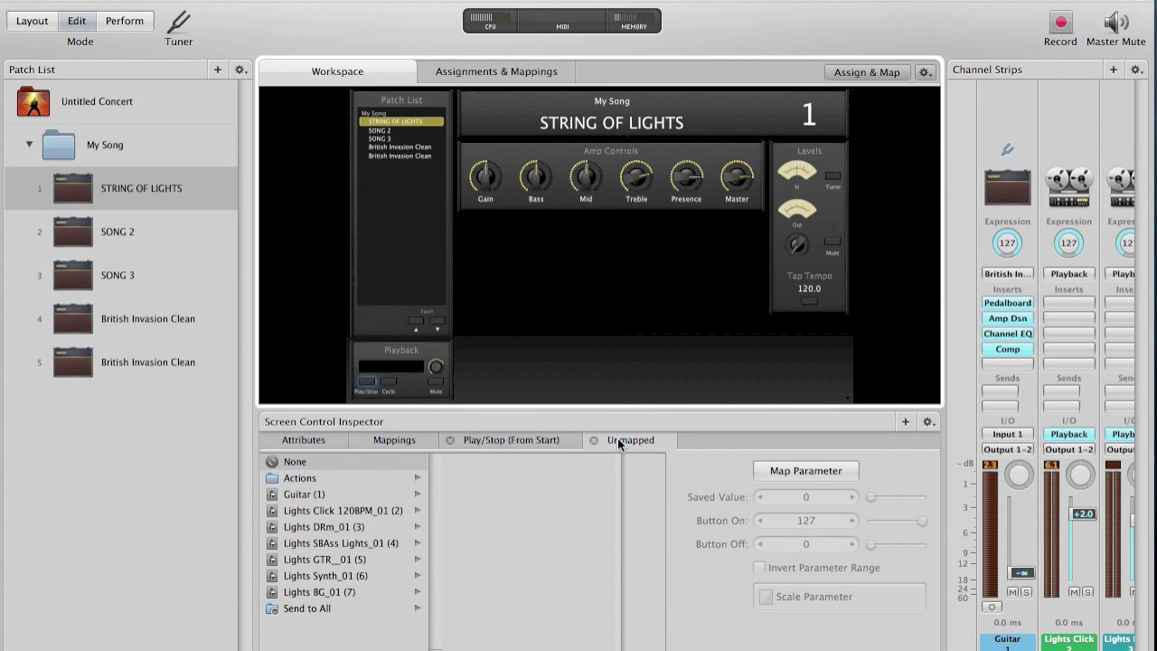
left_click(393, 439)
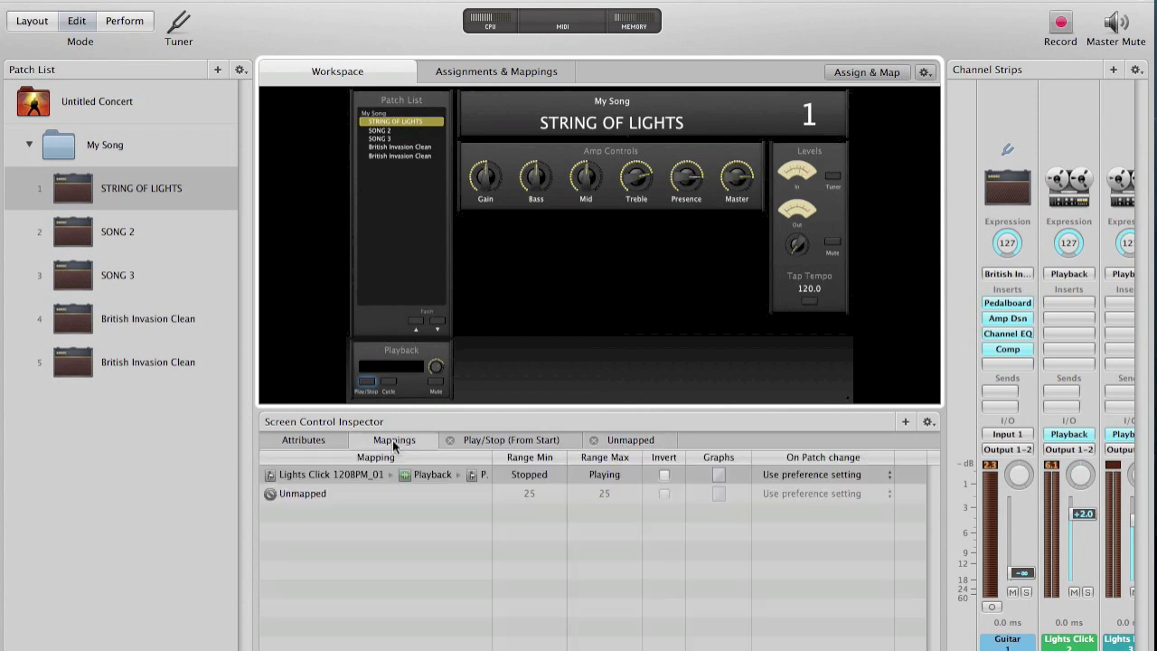
left_click(330, 493)
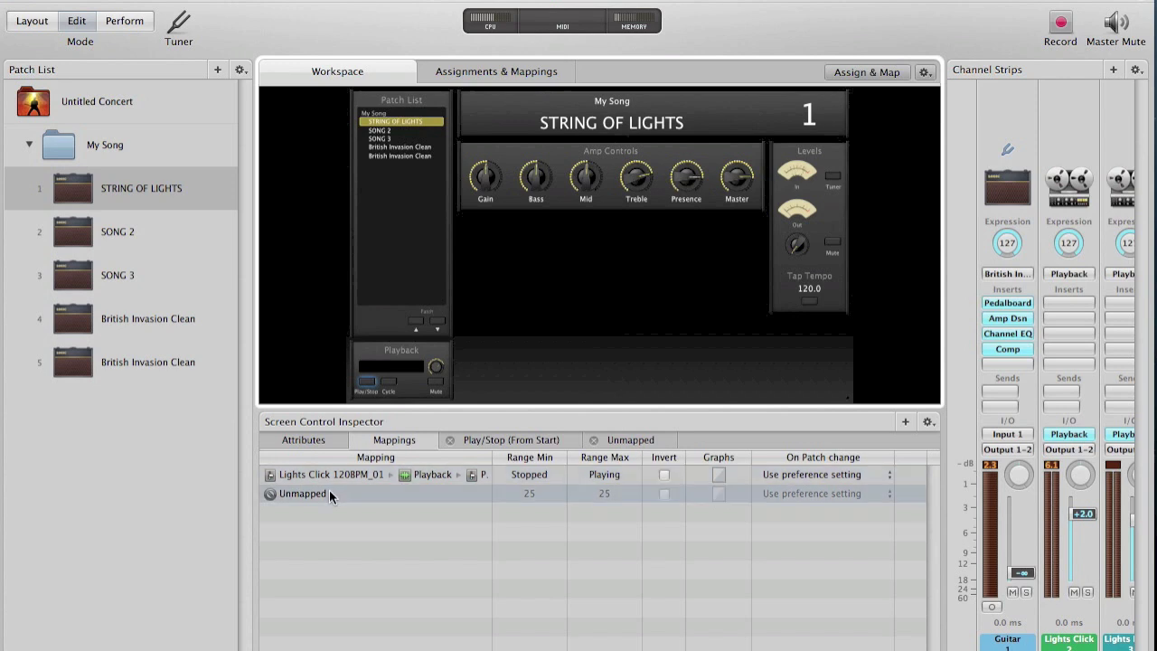
double_click(329, 494)
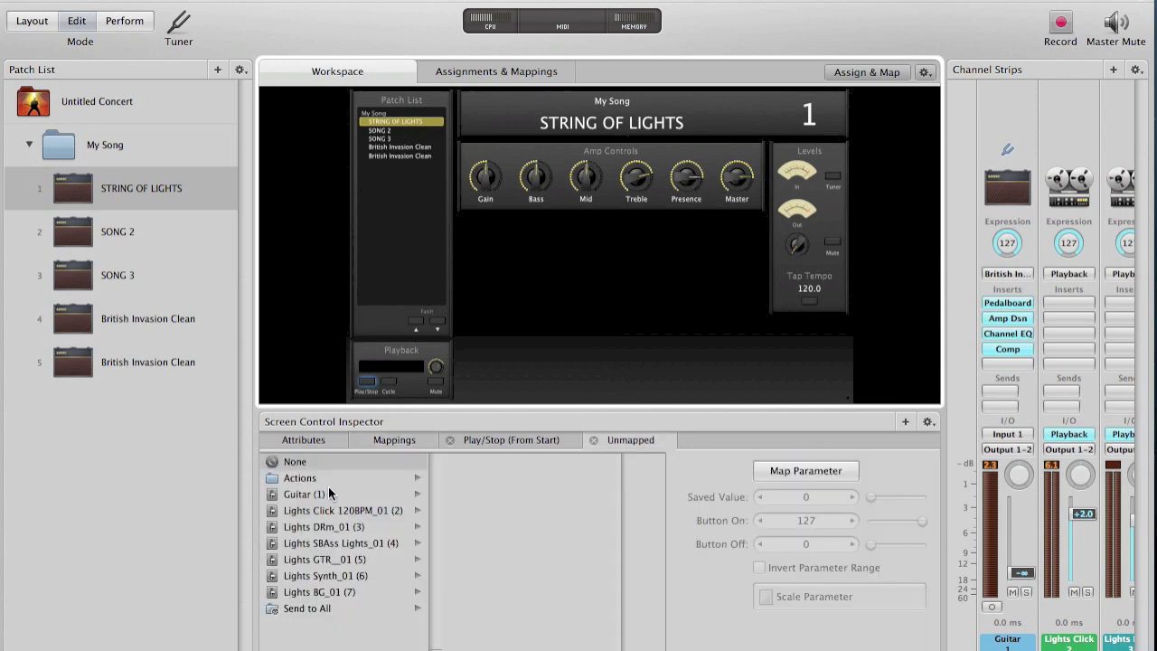
left_click(326, 528)
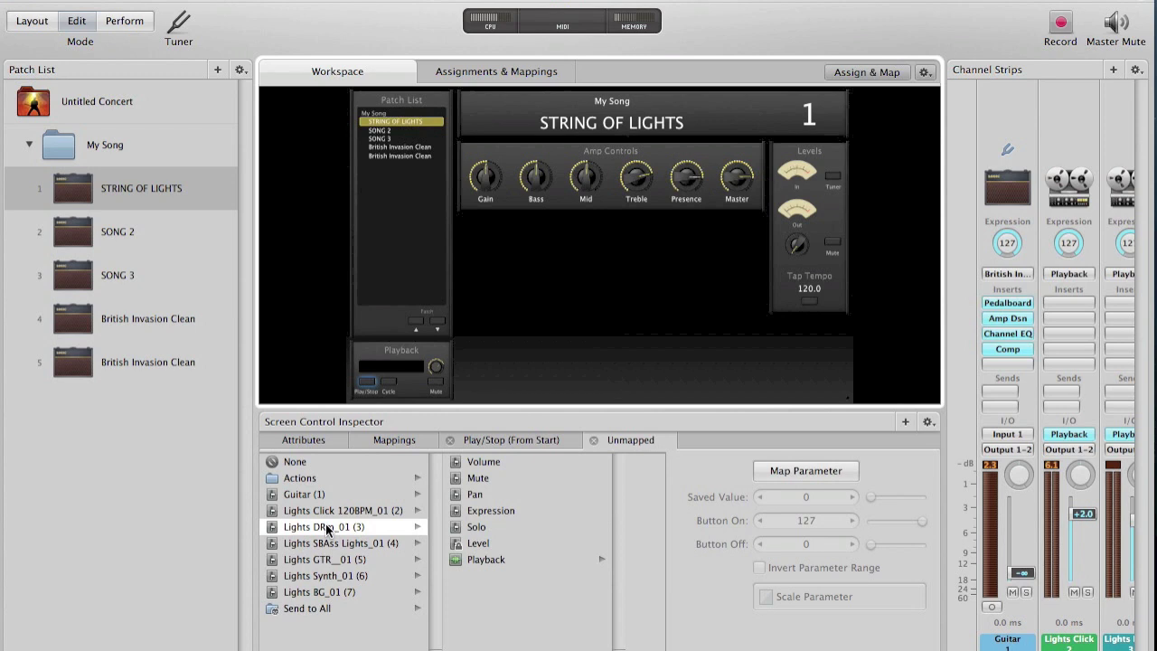
left_click(468, 559)
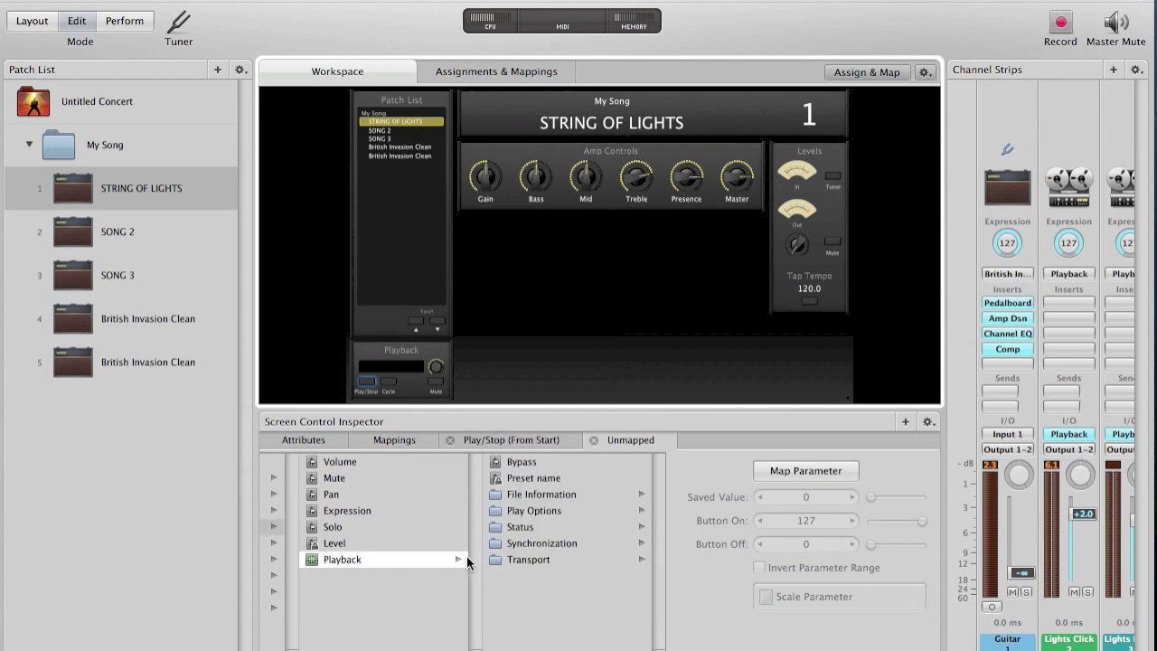
left_click(502, 559)
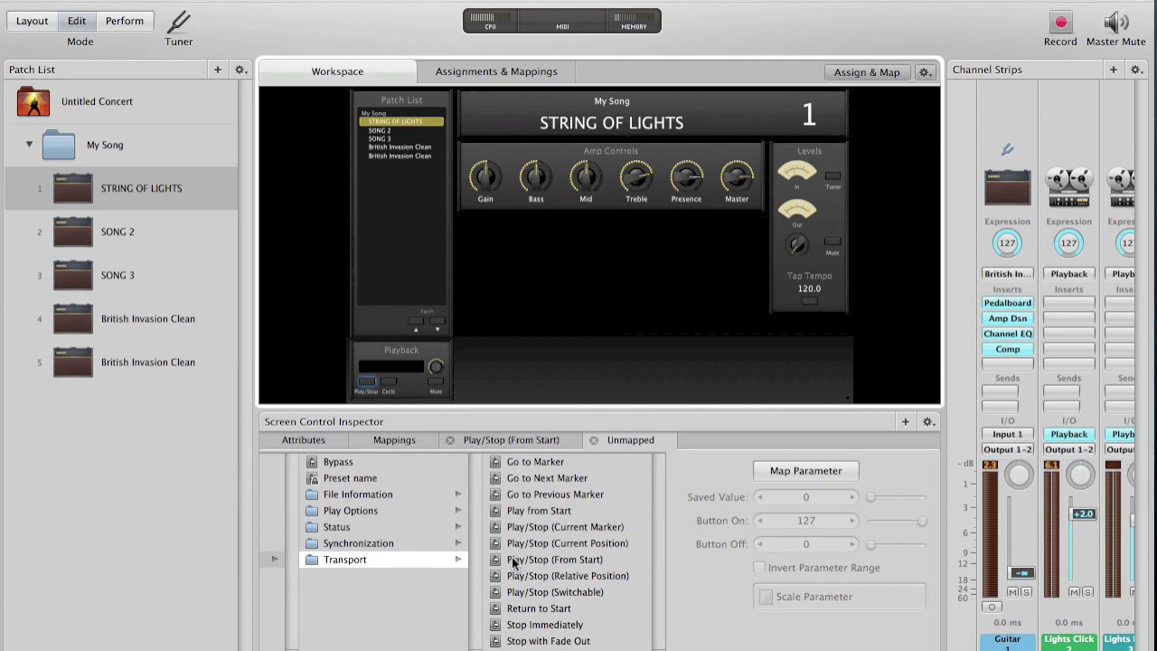
left_click(511, 560)
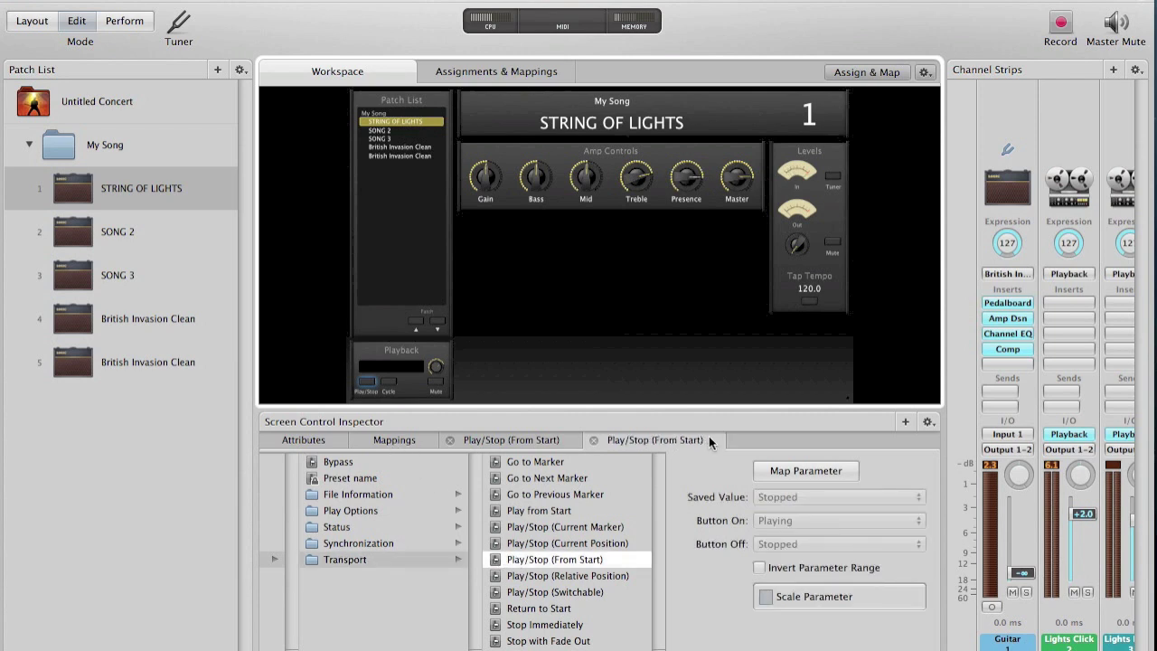
- Add a third mapping to the Play/Stop button for Lights SBAss Lights_01's Playback transport parameter Play/Stop (From Start)
left_click(905, 421)
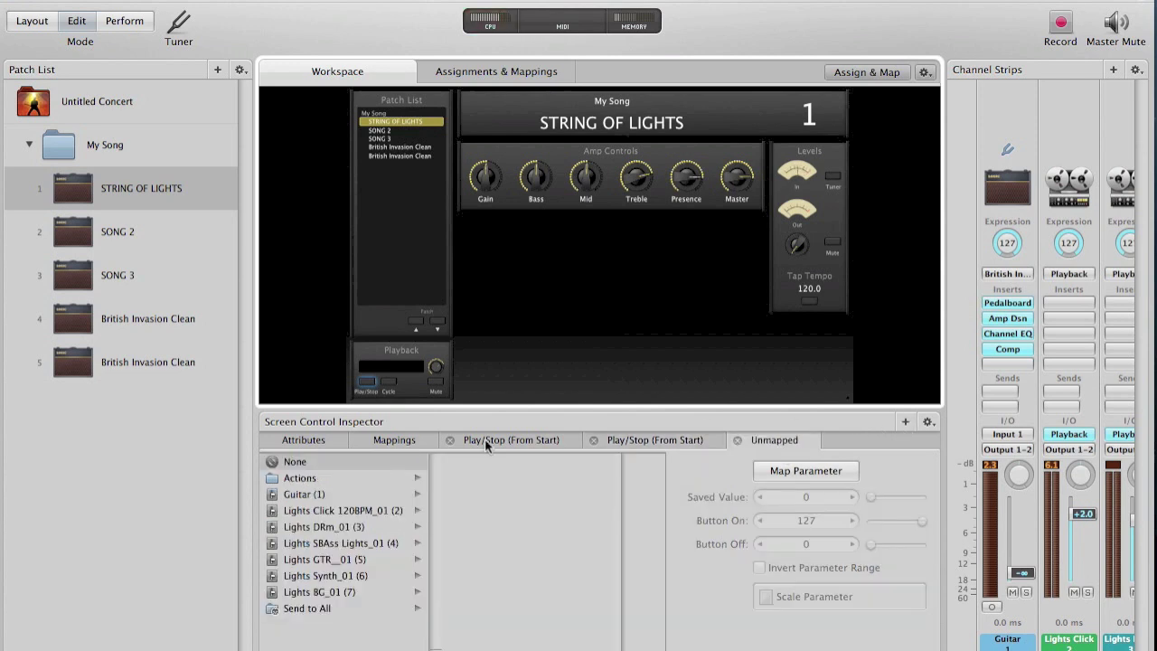
left_click(358, 546)
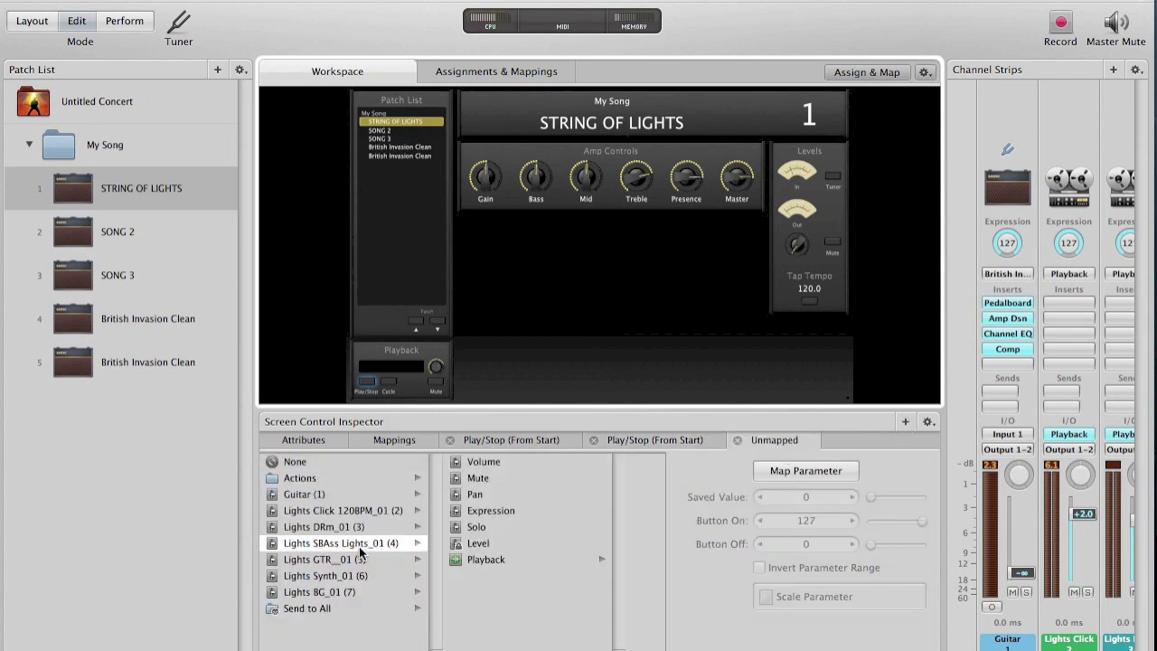
left_click(473, 560)
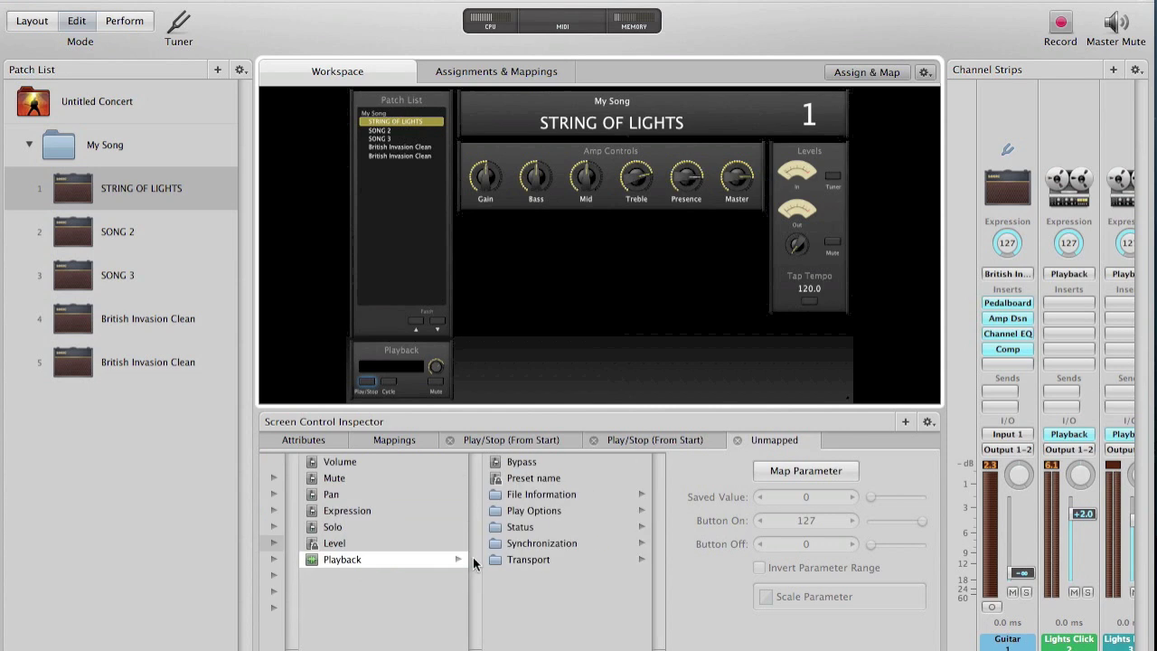
left_click(518, 559)
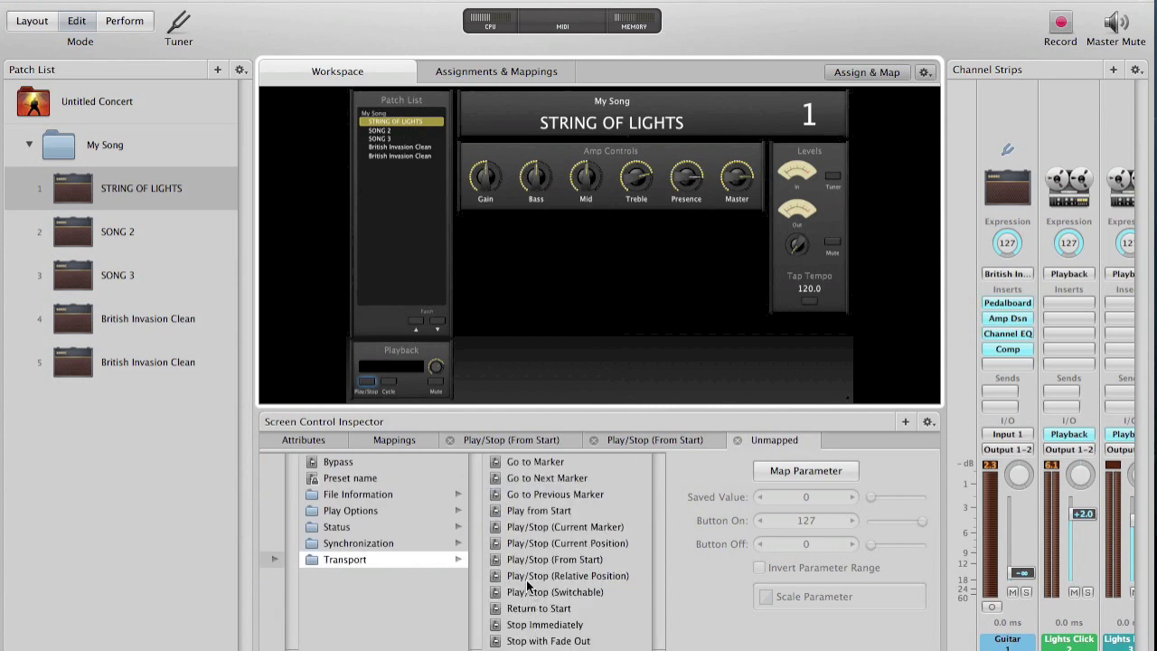
left_click(525, 561)
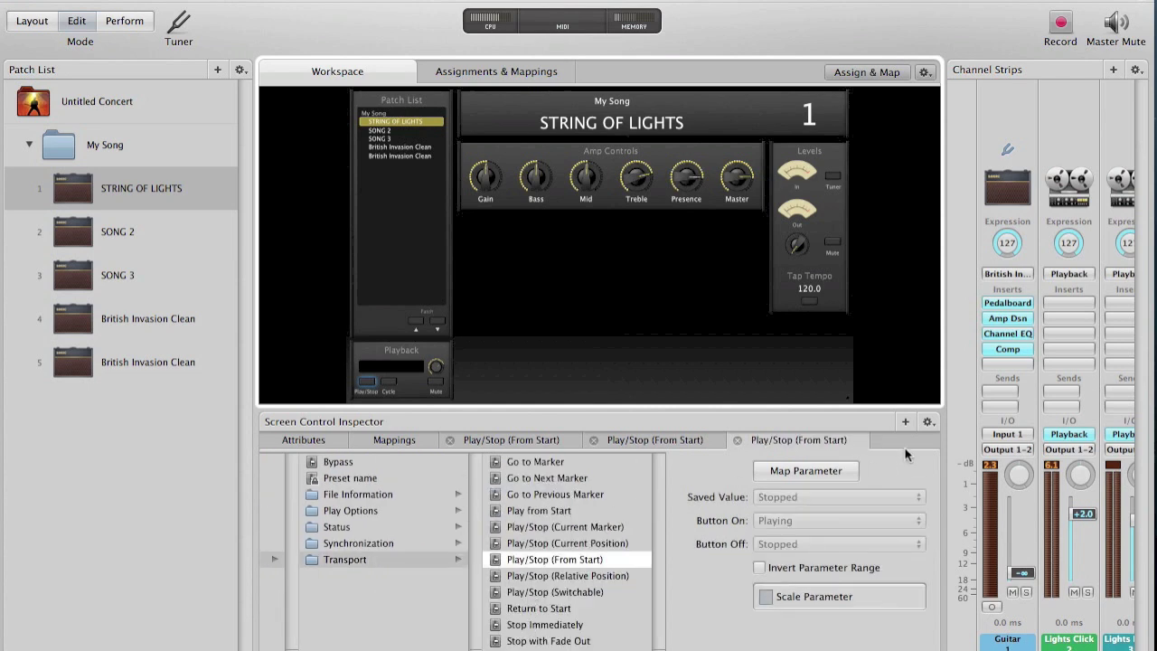
- Add a fourth mapping to the Play/Stop button for Lights GTR__01's Playback transport parameter Play/Stop (From Start)
left_click(904, 421)
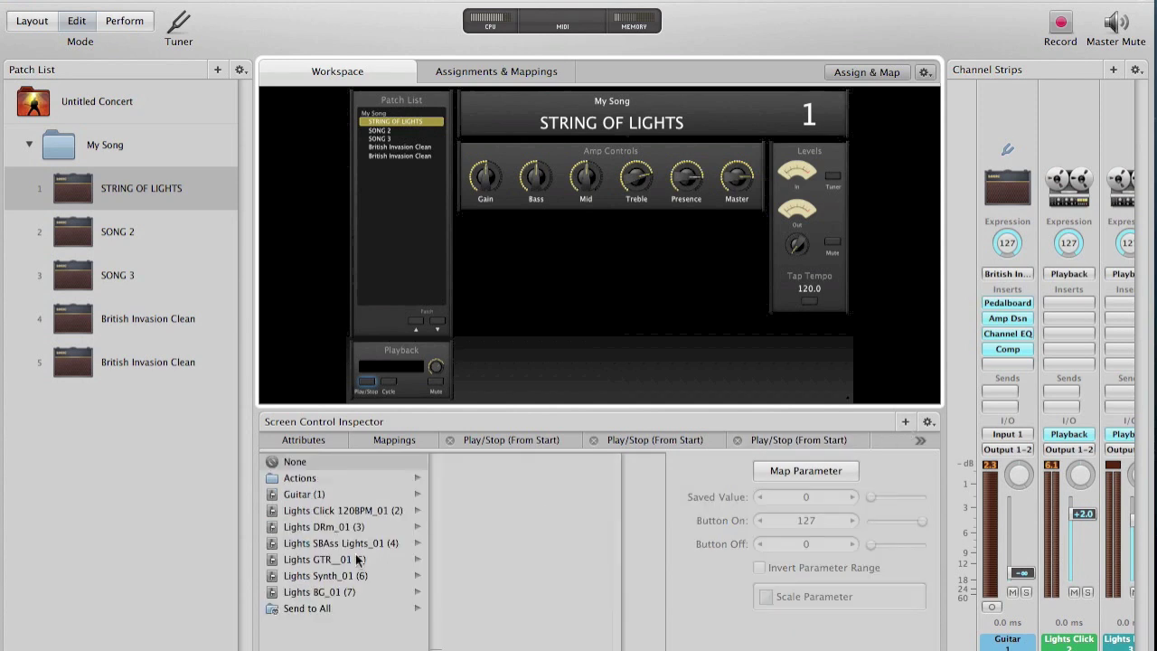
left_click(352, 561)
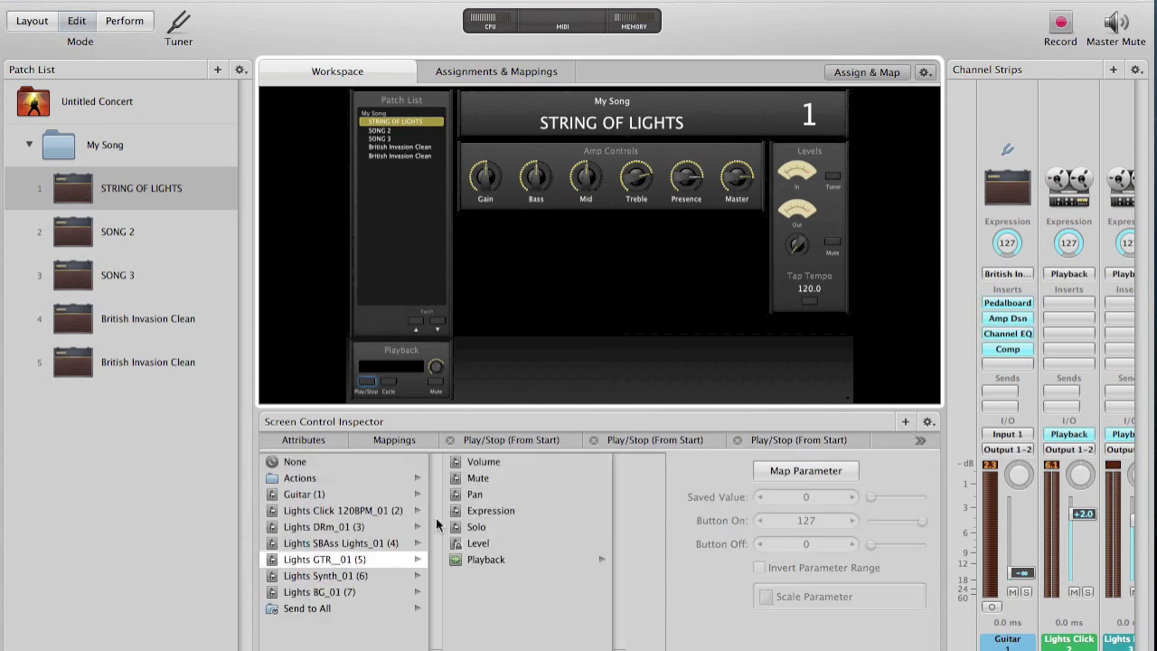
left_click(481, 558)
left_click(524, 559)
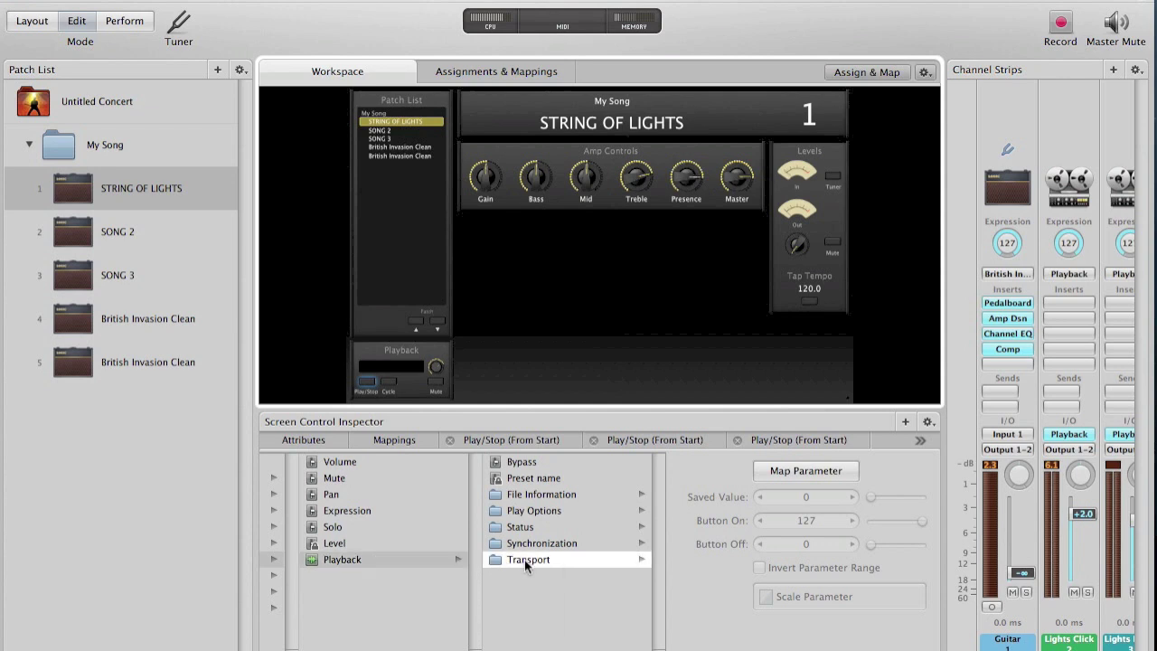
left_click(529, 560)
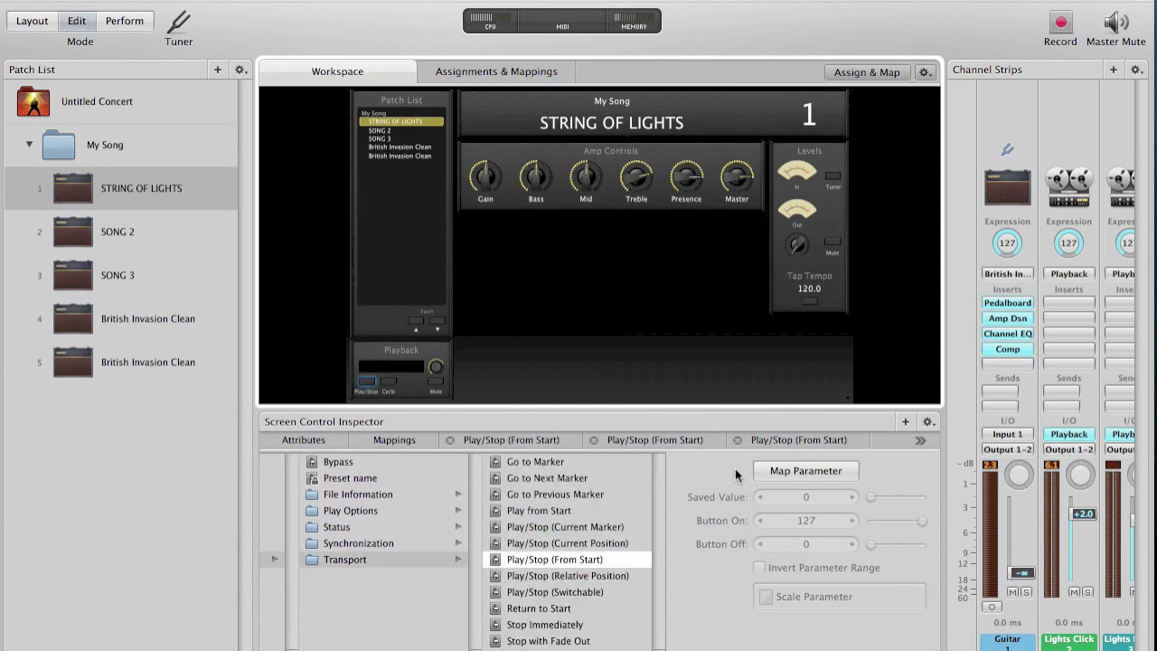
- Add a fifth mapping to the Play/Stop button for Lights Synth_01's Playback transport parameter Play/Stop (From Start), and review the mapping list
left_click(906, 422)
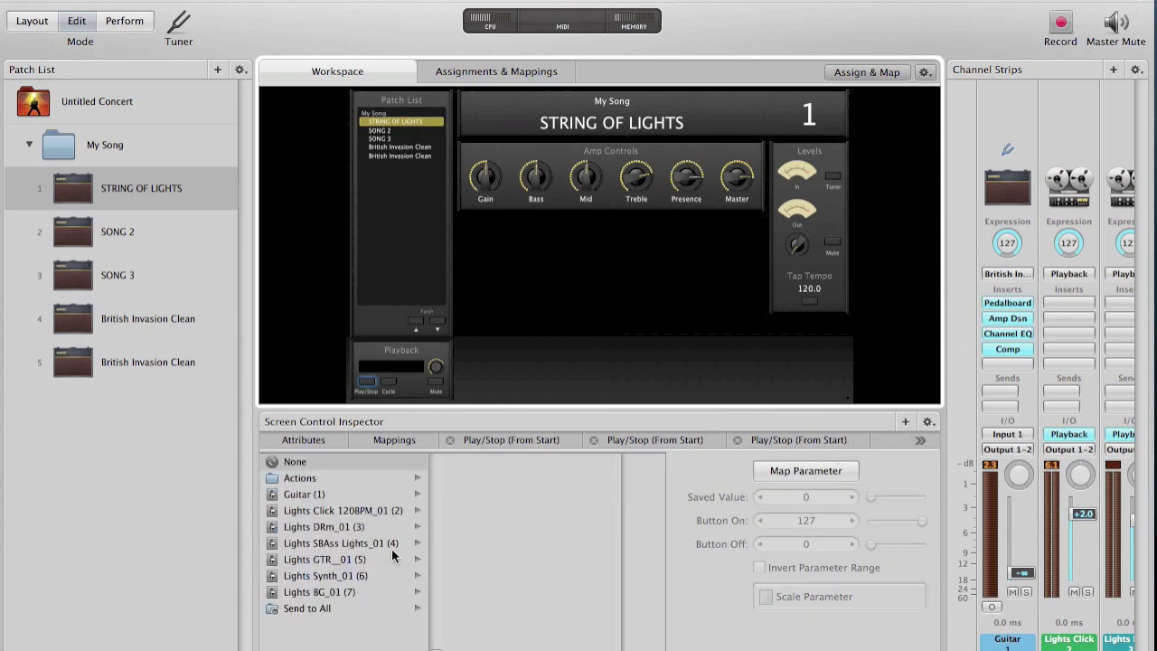
left_click(344, 575)
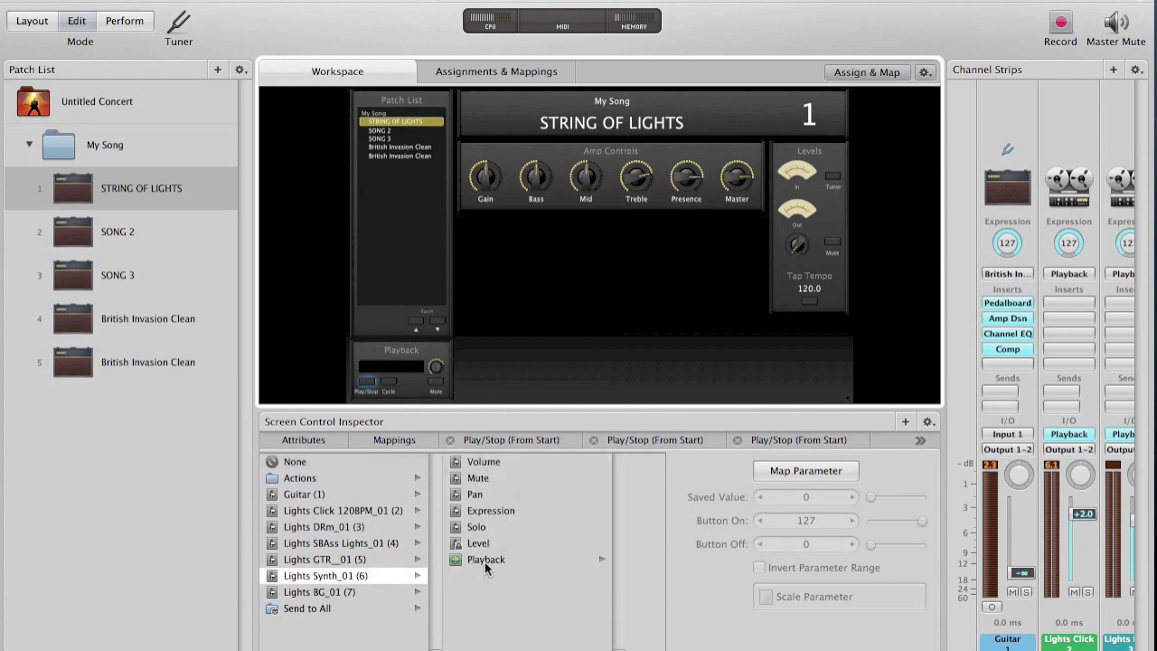
left_click(486, 562)
left_click(521, 558)
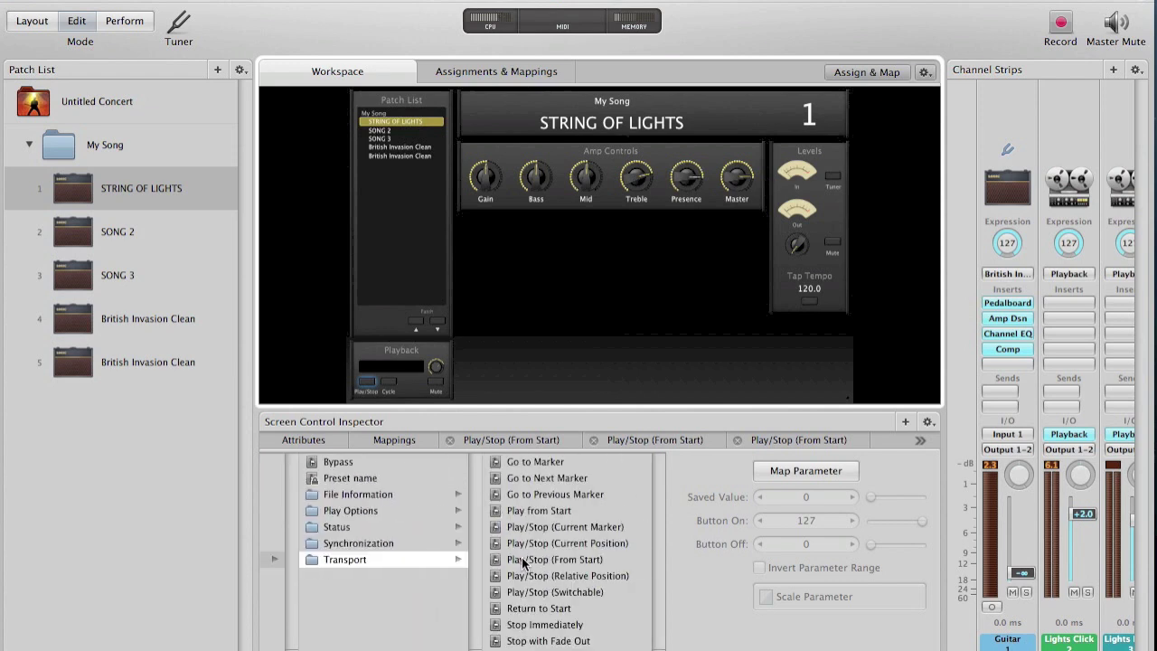
left_click(521, 558)
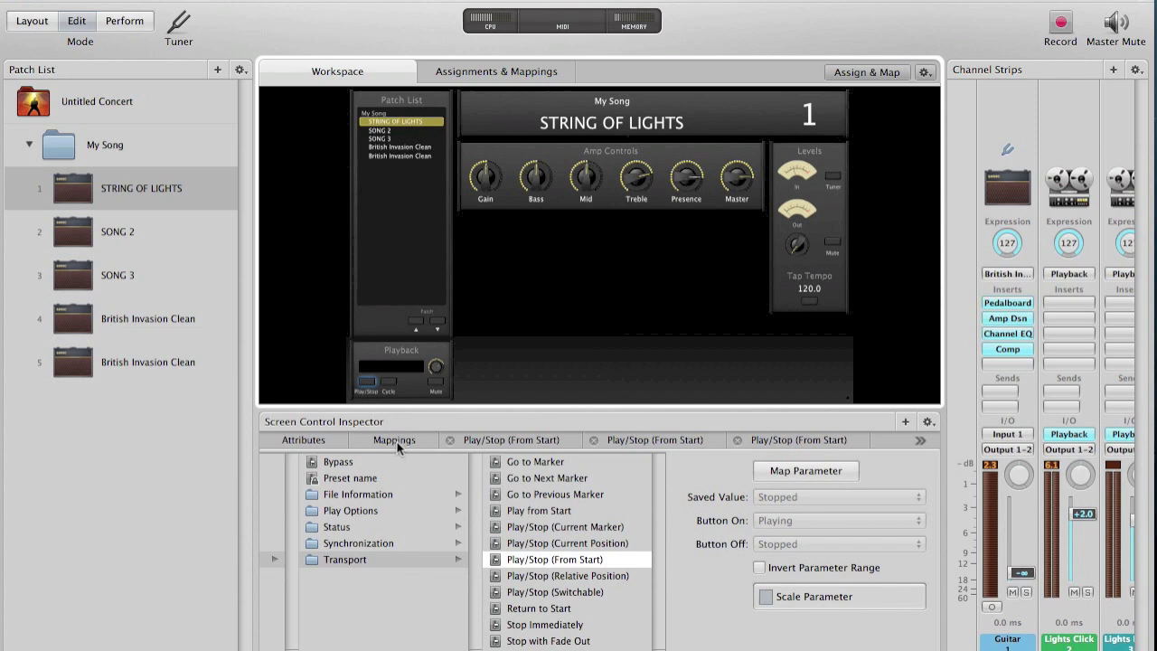
left_click(398, 446)
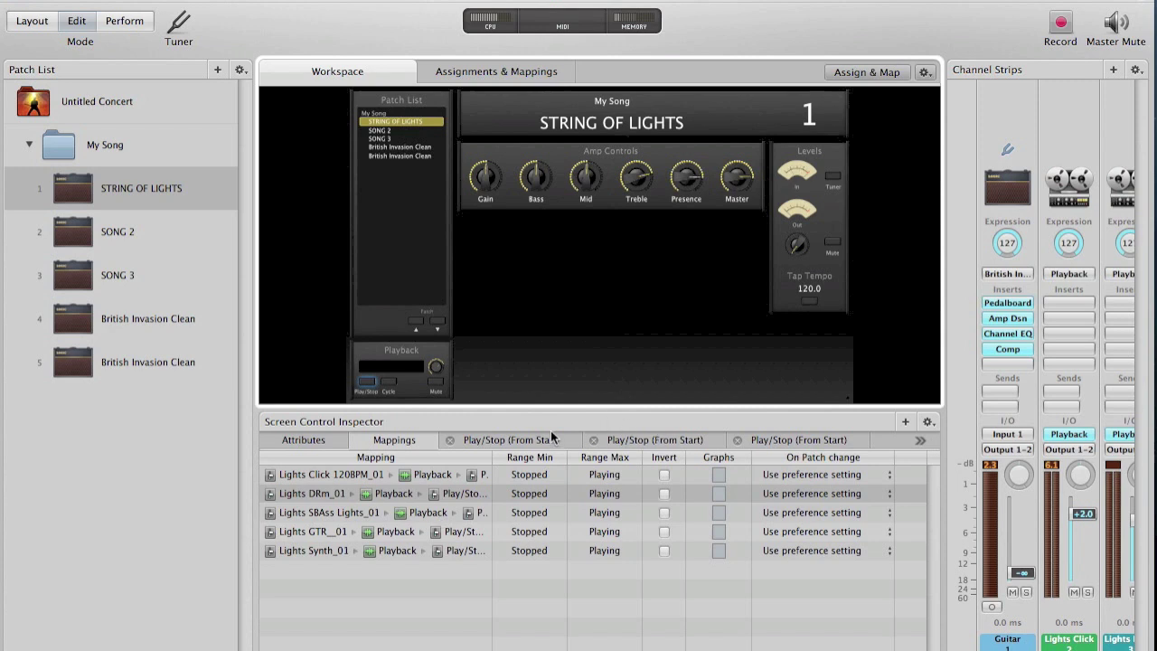
- Add a sixth mapping to the Play/Stop button for Lights BG_01's Playback transport parameter Play/Stop (From Start), and review the mapping list
left_click(905, 421)
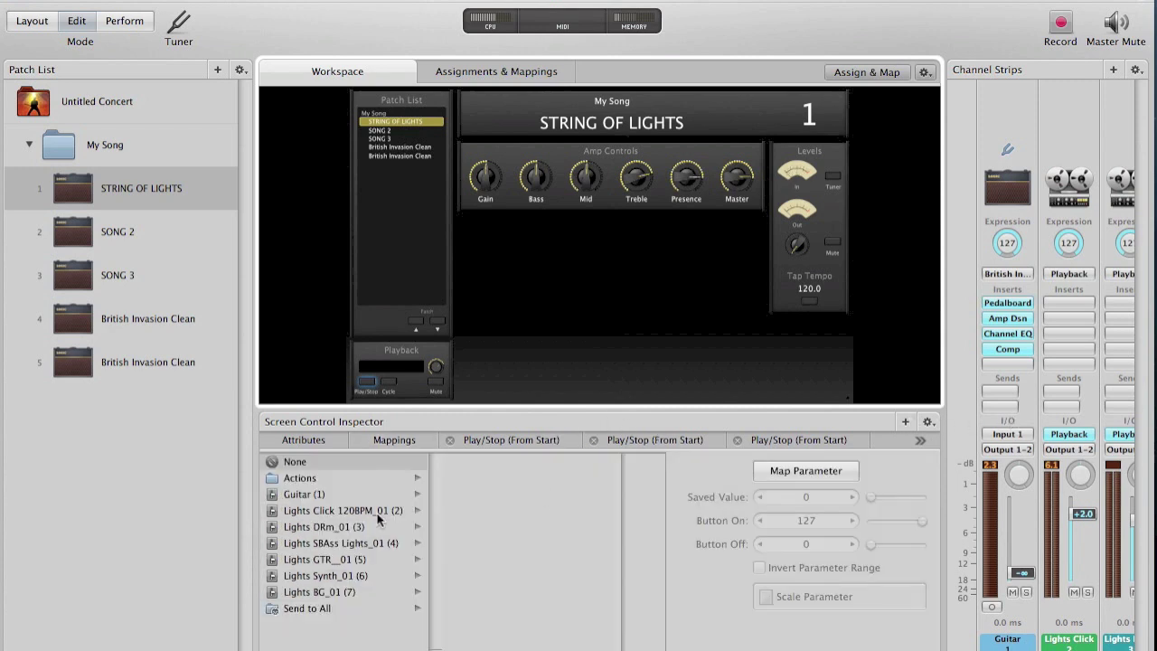
left_click(304, 586)
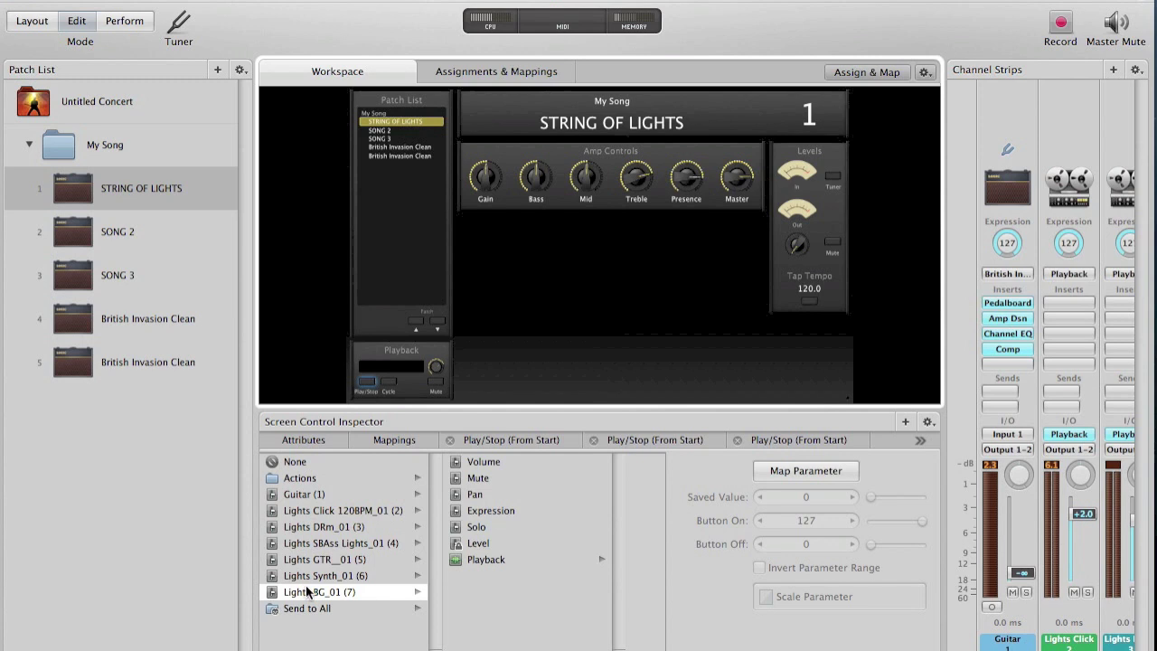
left_click(487, 558)
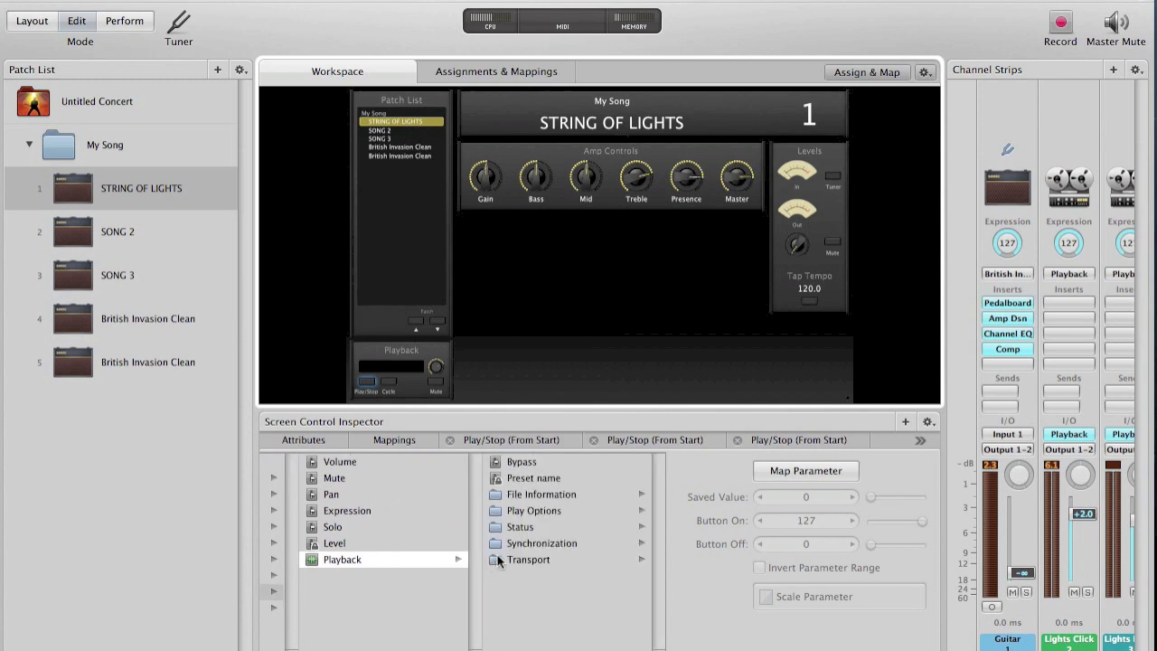
left_click(522, 561)
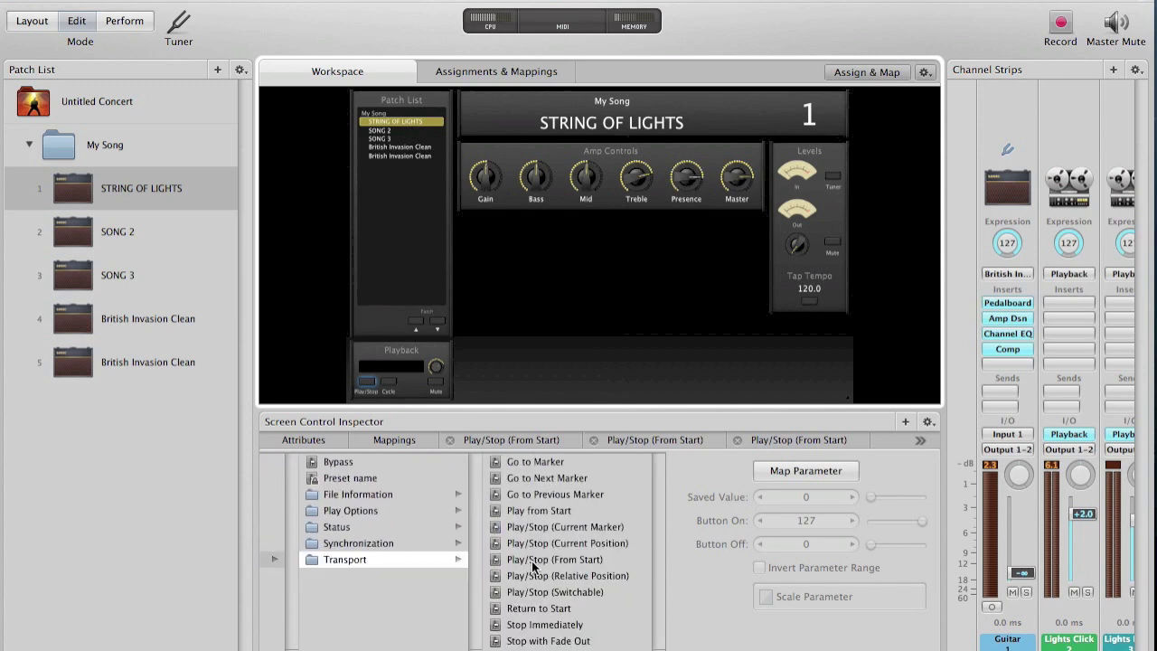
left_click(533, 561)
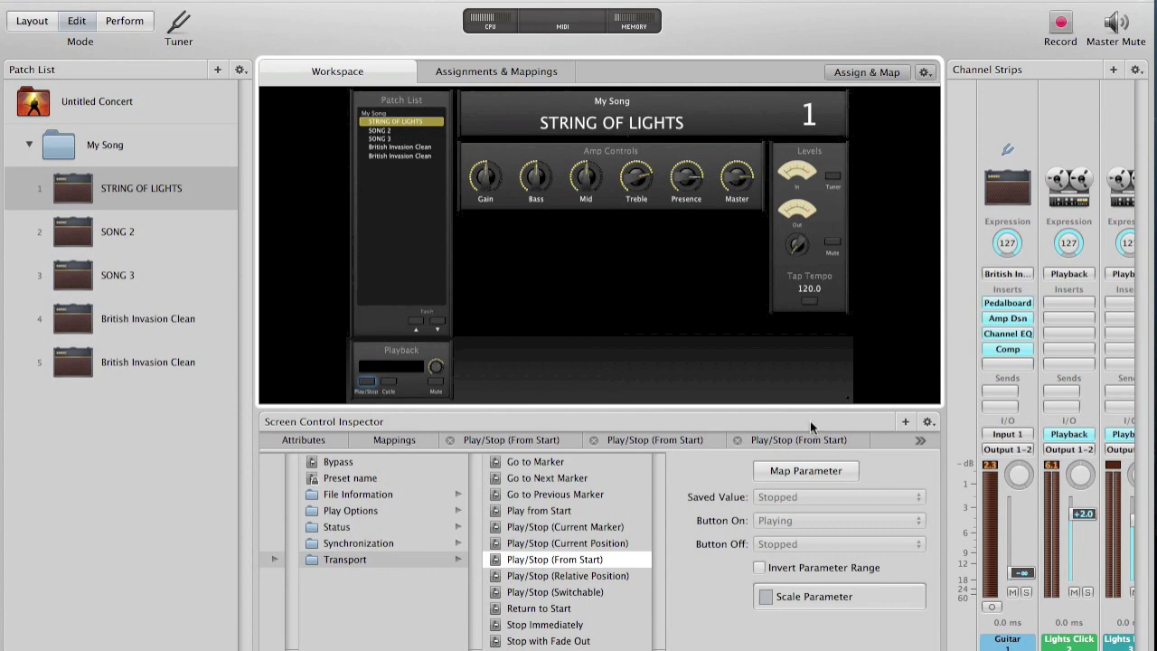
left_click(379, 440)
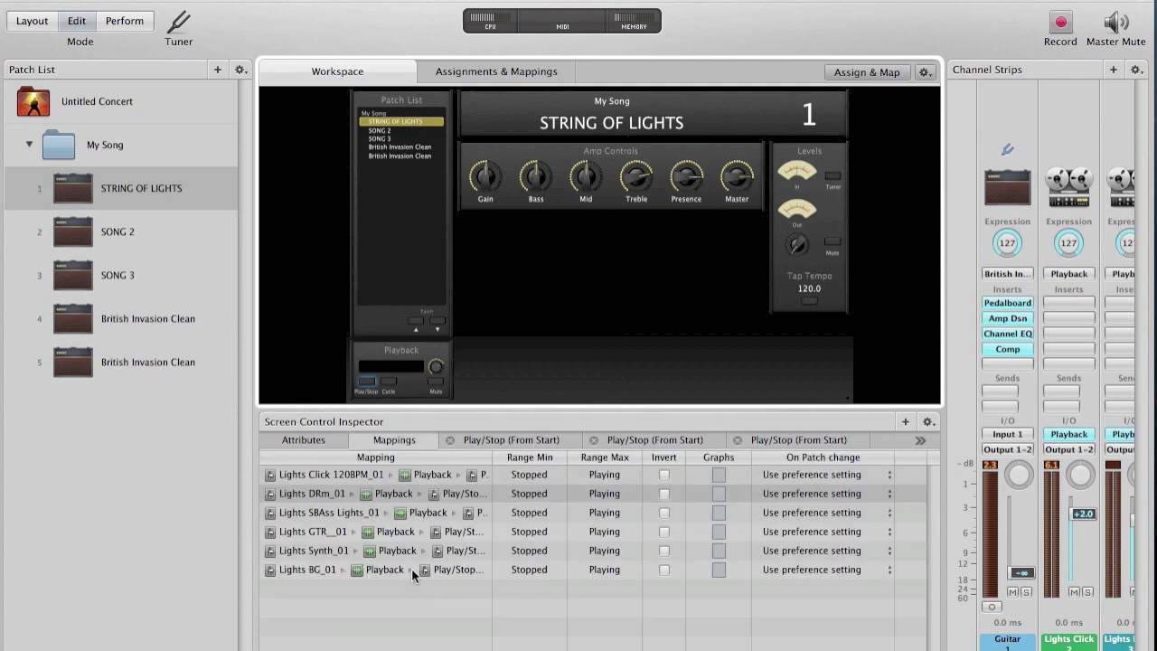
- Start playback of all mapped stems and raise the Lights Click channel strip's volume to +4.2 dB
left_click(367, 383)
key("XF86AudioRaiseVolume")
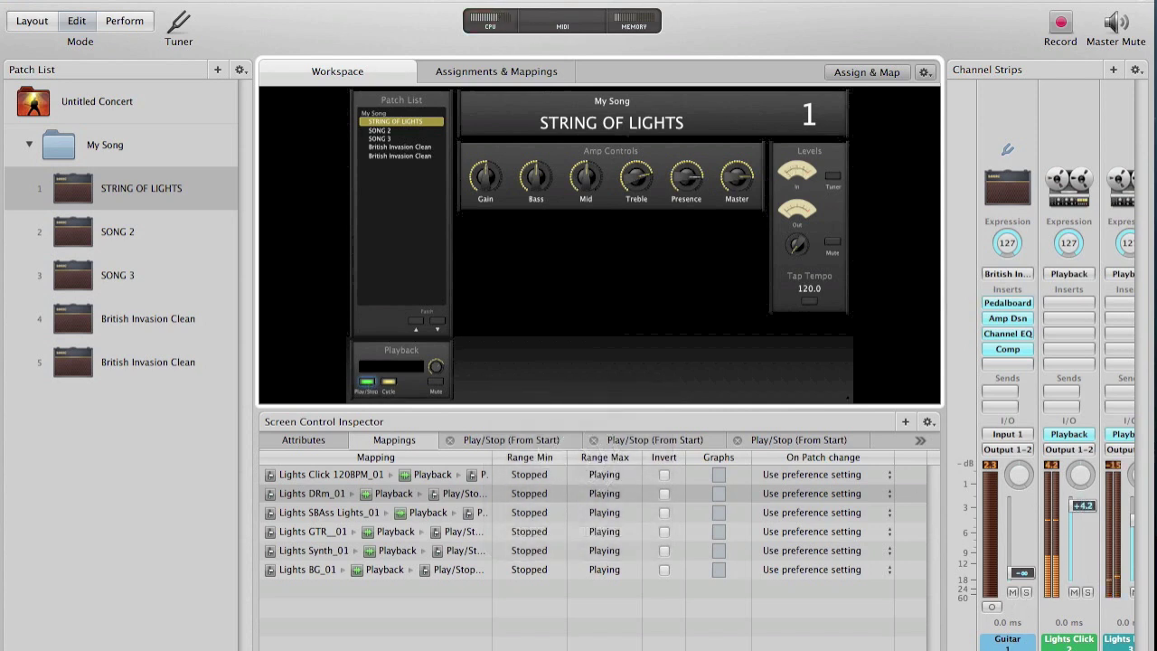
scroll(1021, 607, "right", 3)
scroll(1056, 366, "left", 3)
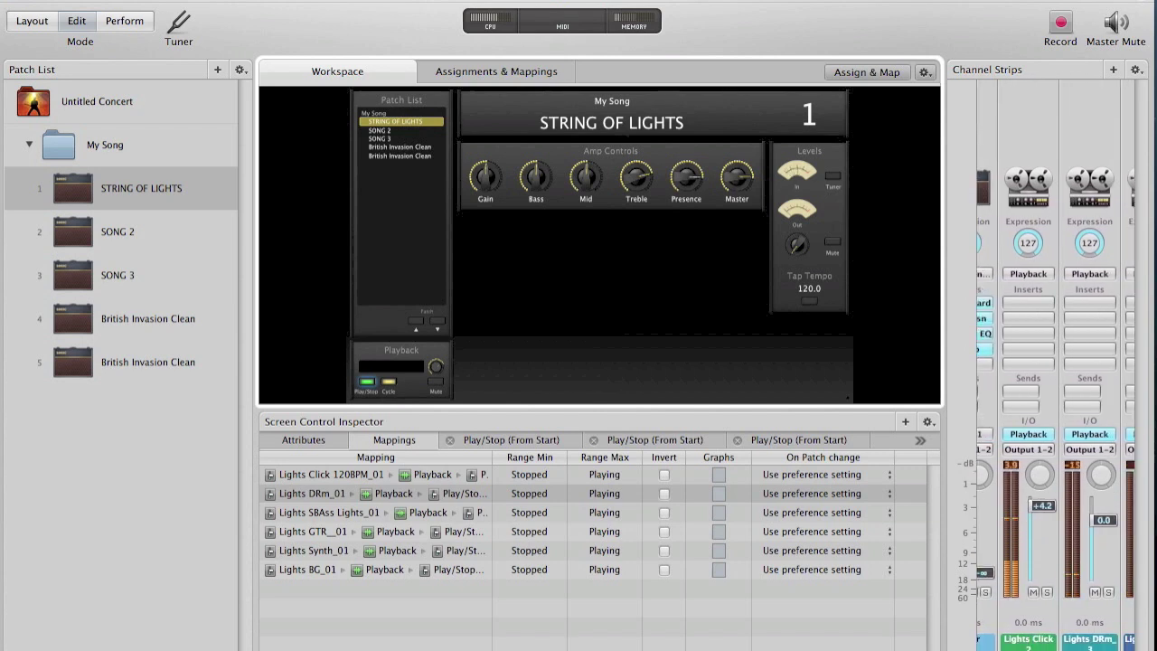
- Raise the Master channel strip's volume while the stems play, and stop playback
scroll(1055, 365, "right", 2)
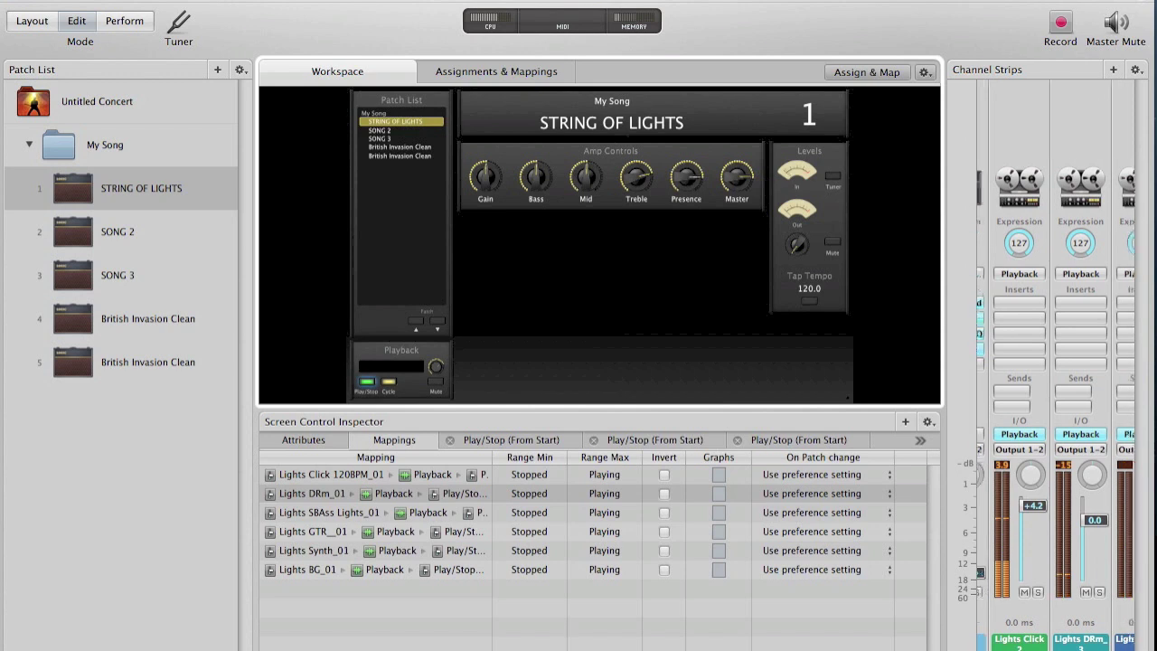
scroll(1056, 365, "right", 5)
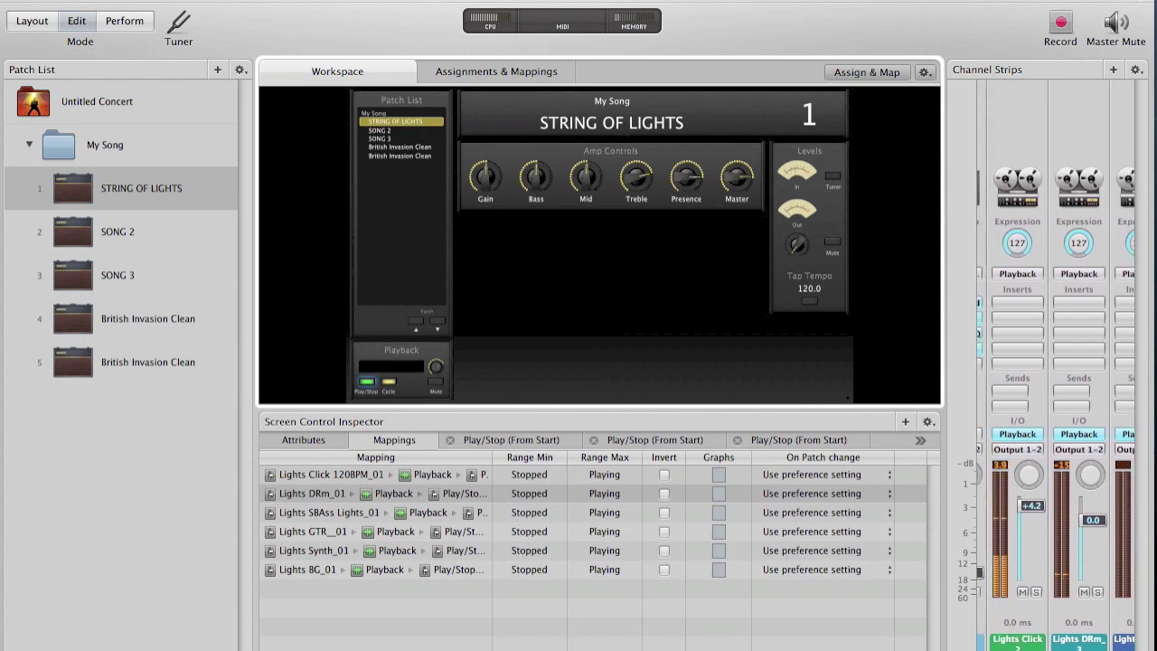
scroll(1055, 365, "right", 3)
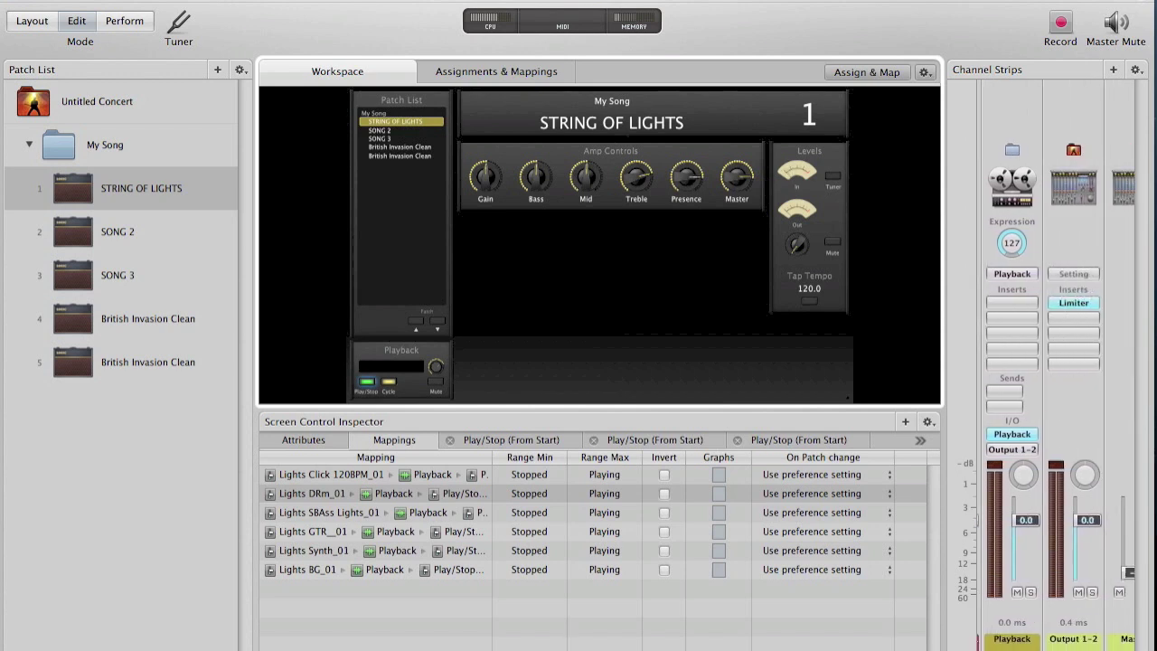
left_click_drag(1103, 571, 1103, 542)
scroll(1076, 406, "left", 5)
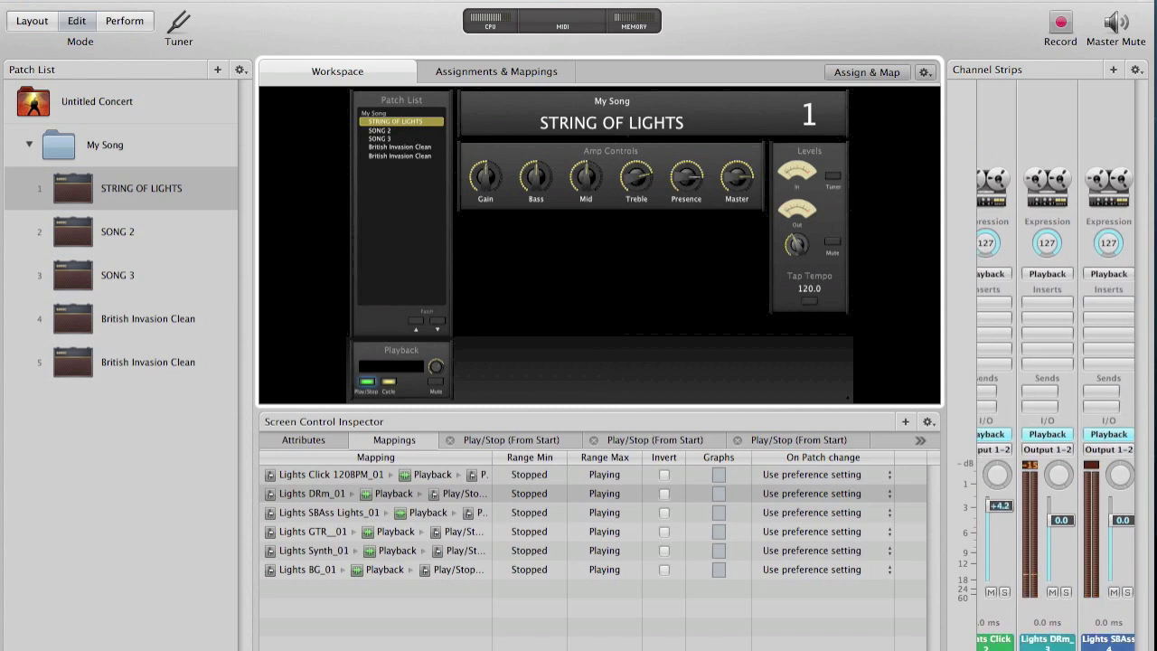
left_click(366, 384)
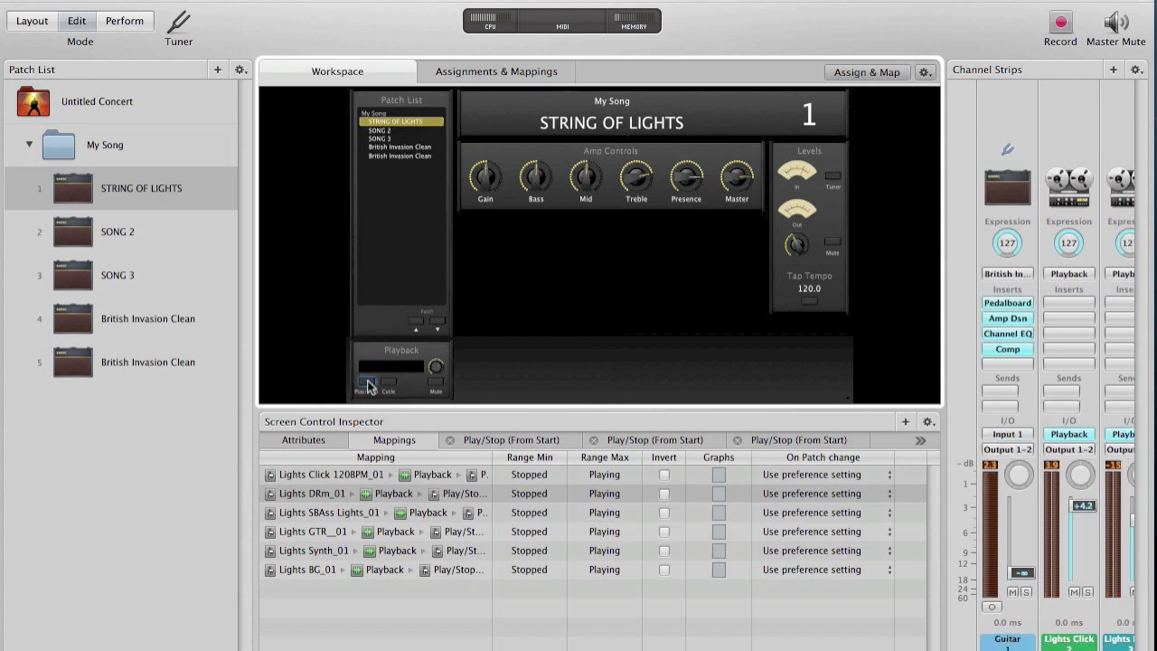
- Test the Play/Stop button by repeatedly starting and stopping all the song's stems together
left_click(366, 384)
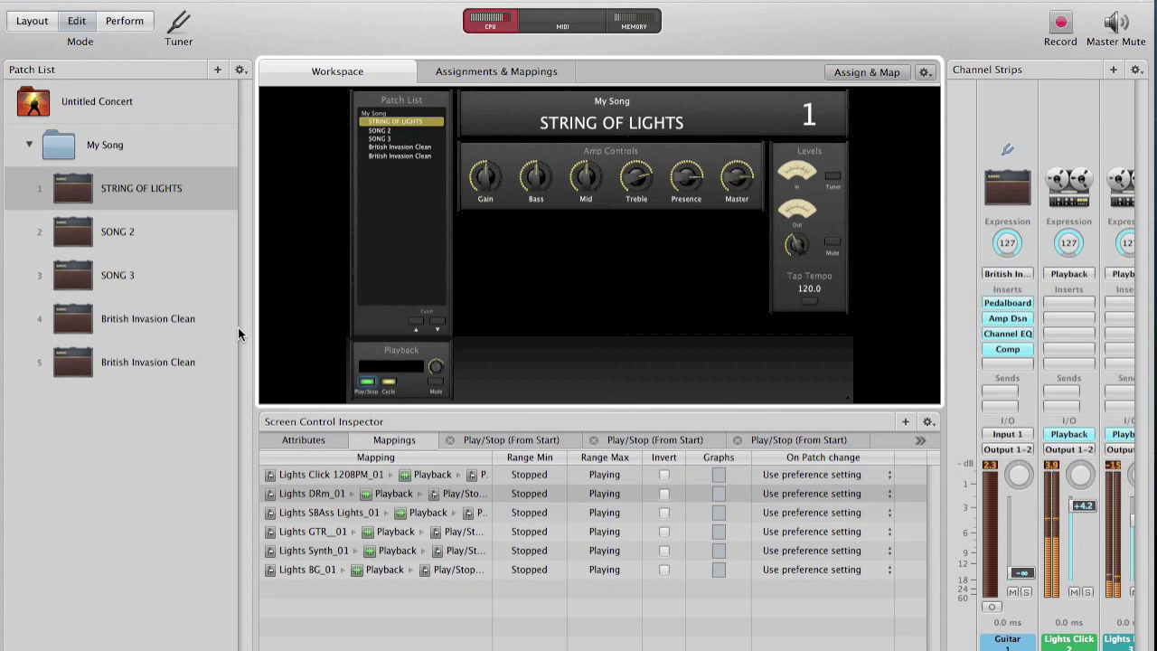
left_click(366, 383)
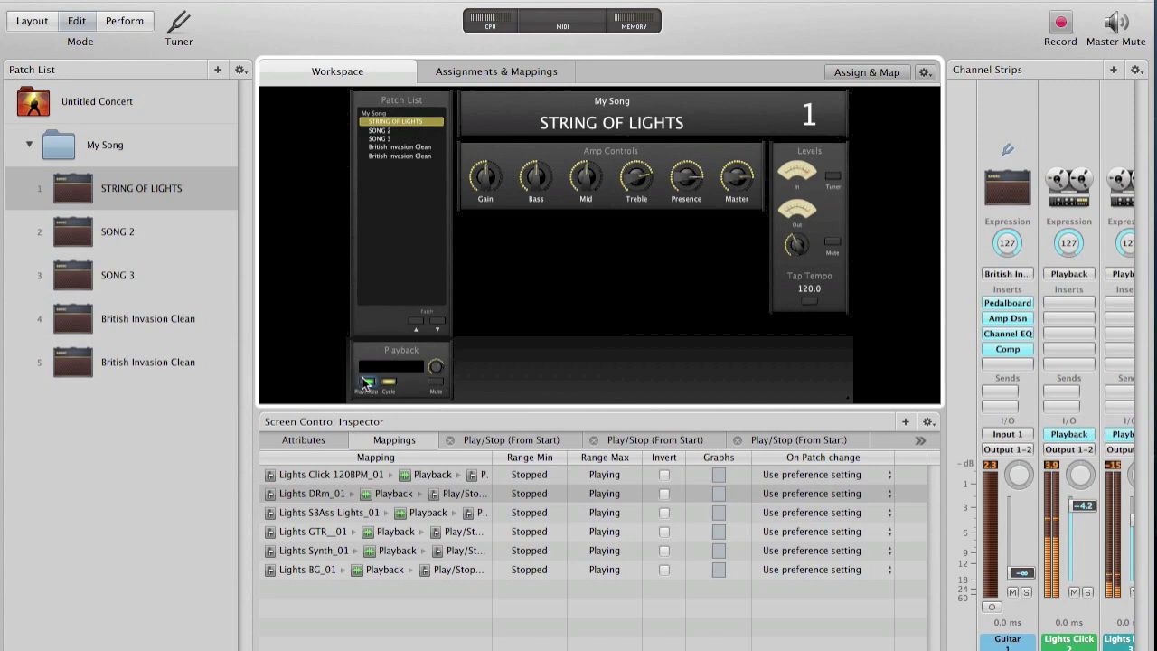
left_click(366, 381)
left_click(368, 386)
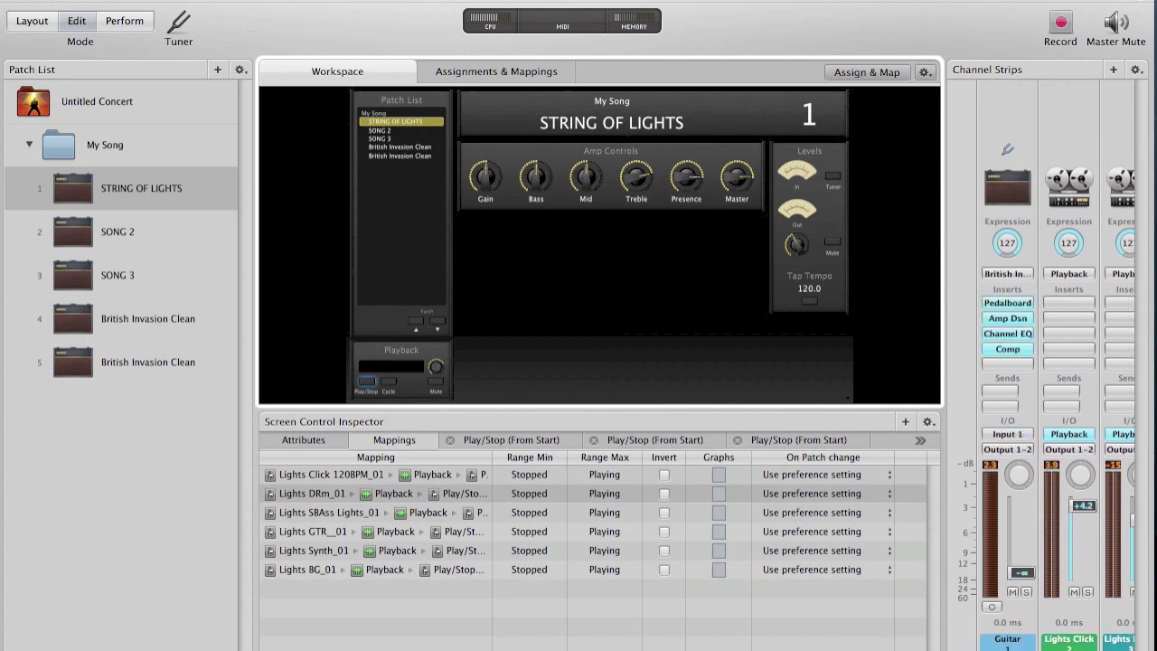
- In Layout mode, add a Waveform panel control to the empty shelf area beside the Playback controls and select it
left_click(33, 21)
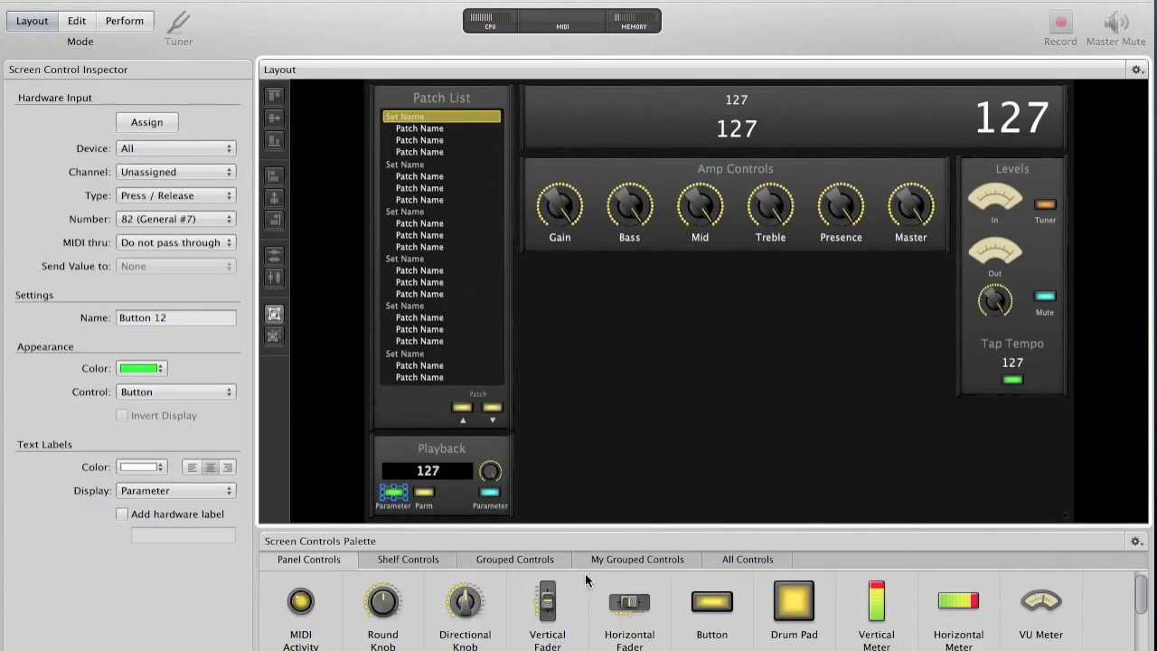
scroll(813, 610, "down", 3)
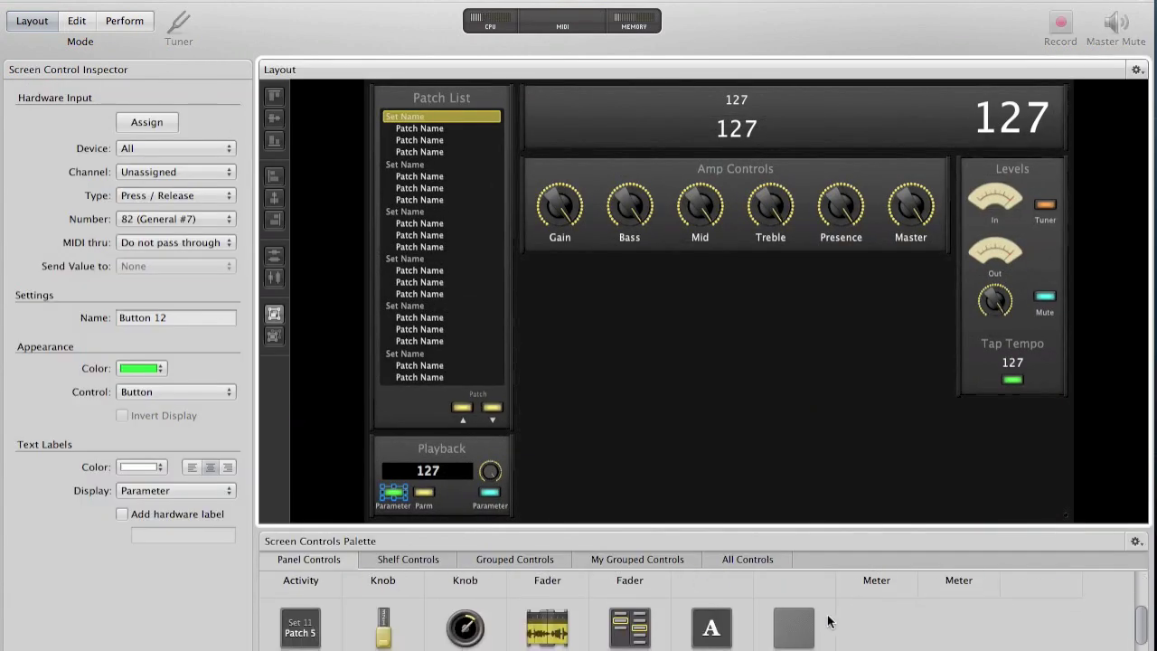
left_click_drag(552, 604, 747, 471)
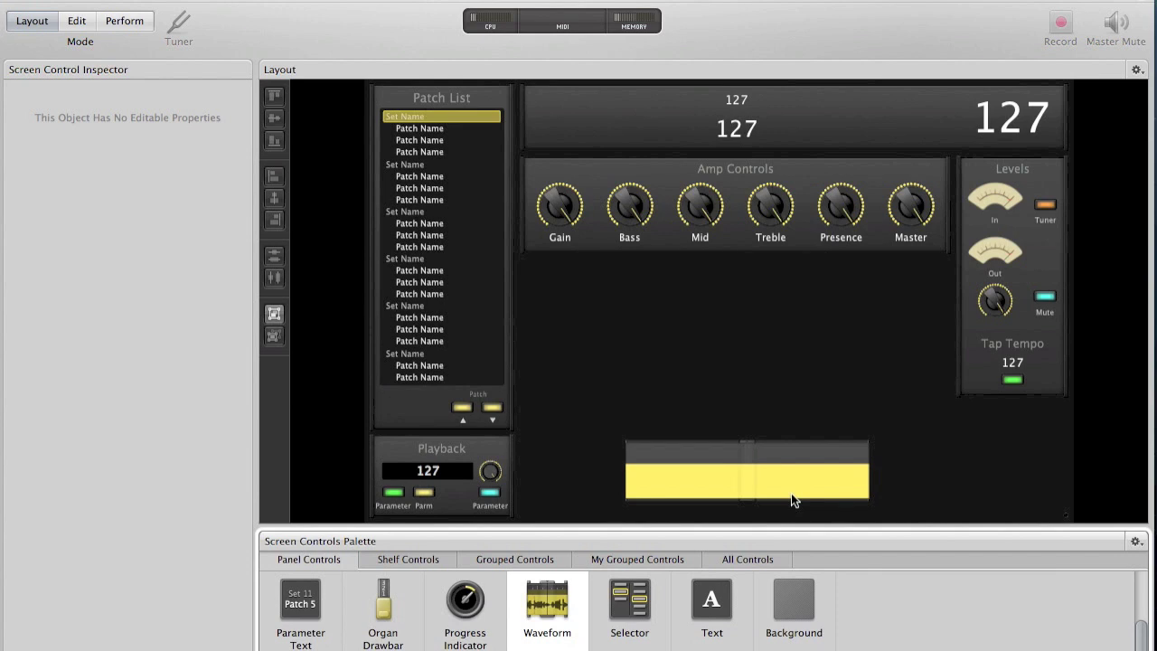
left_click(760, 456)
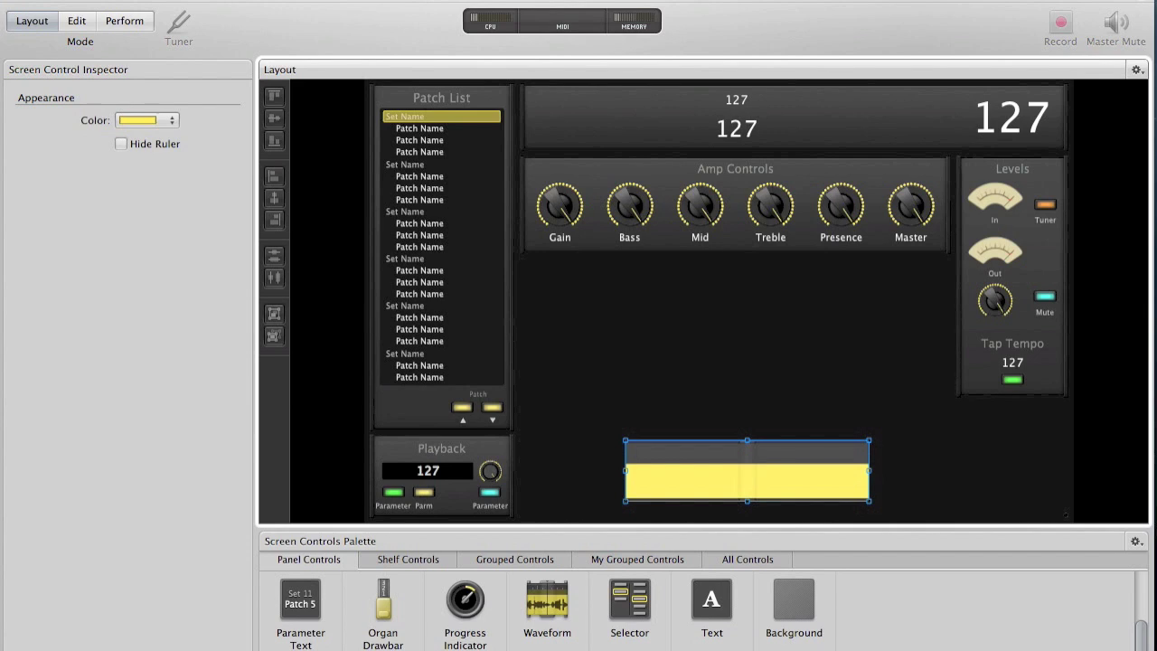
- In Edit mode, map the STRING OF LIGHTS patch's waveform control to Lights DRm_01's Playback and test it by starting and stopping the stems
left_click(77, 21)
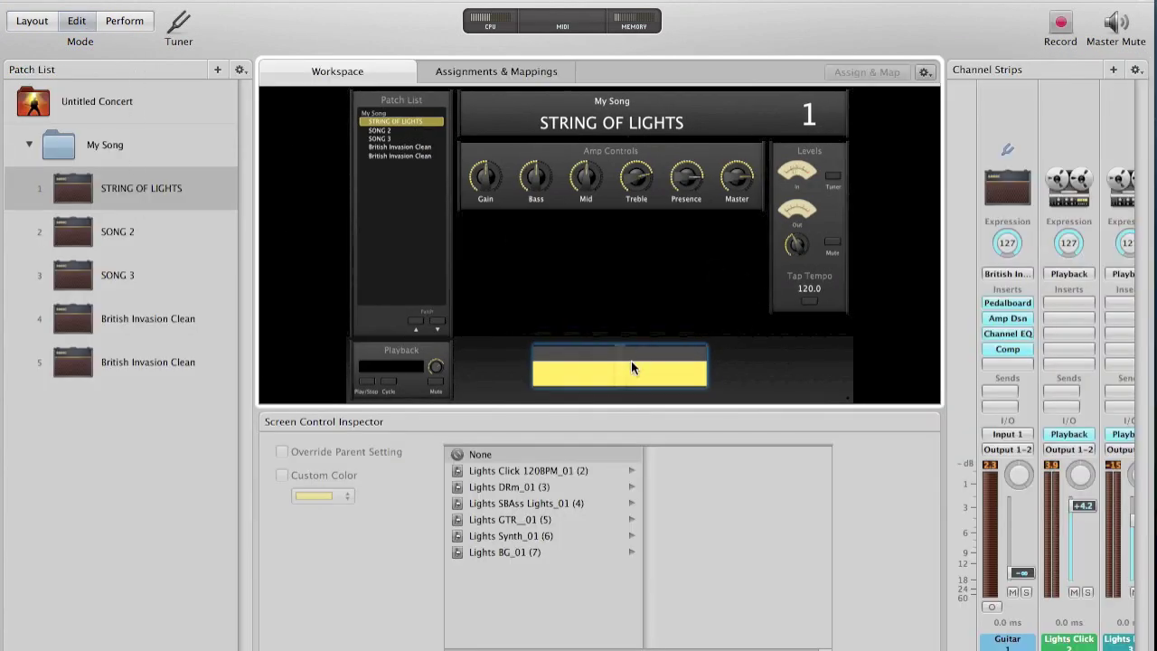
left_click(144, 192)
left_click(577, 366)
left_click(525, 489)
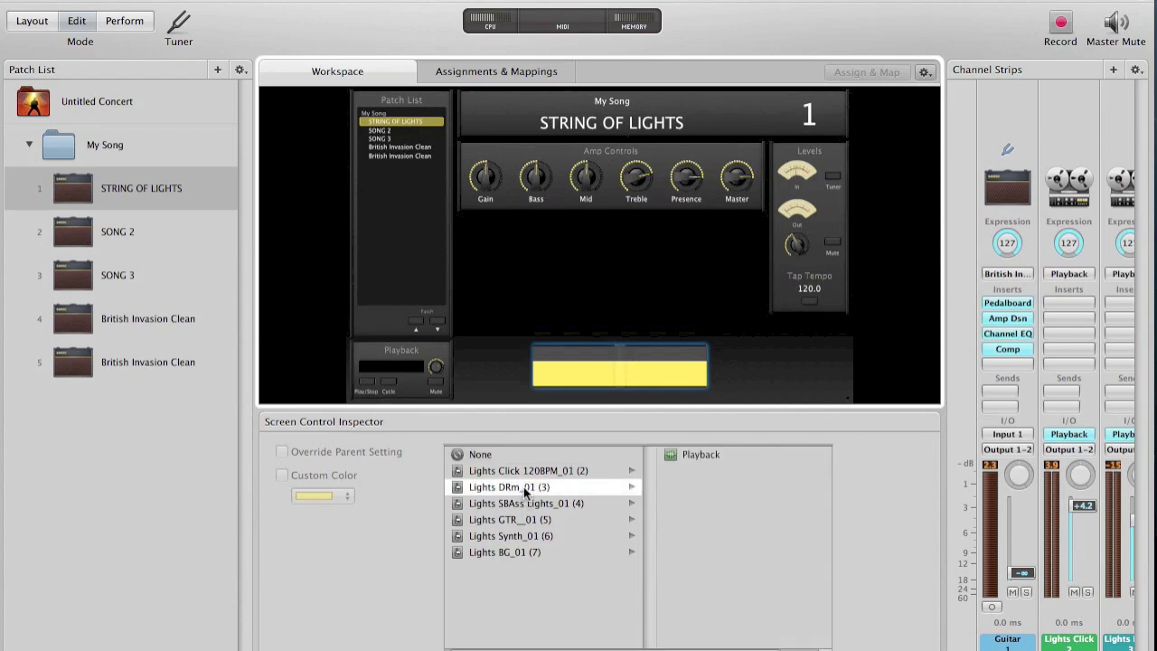
left_click(684, 454)
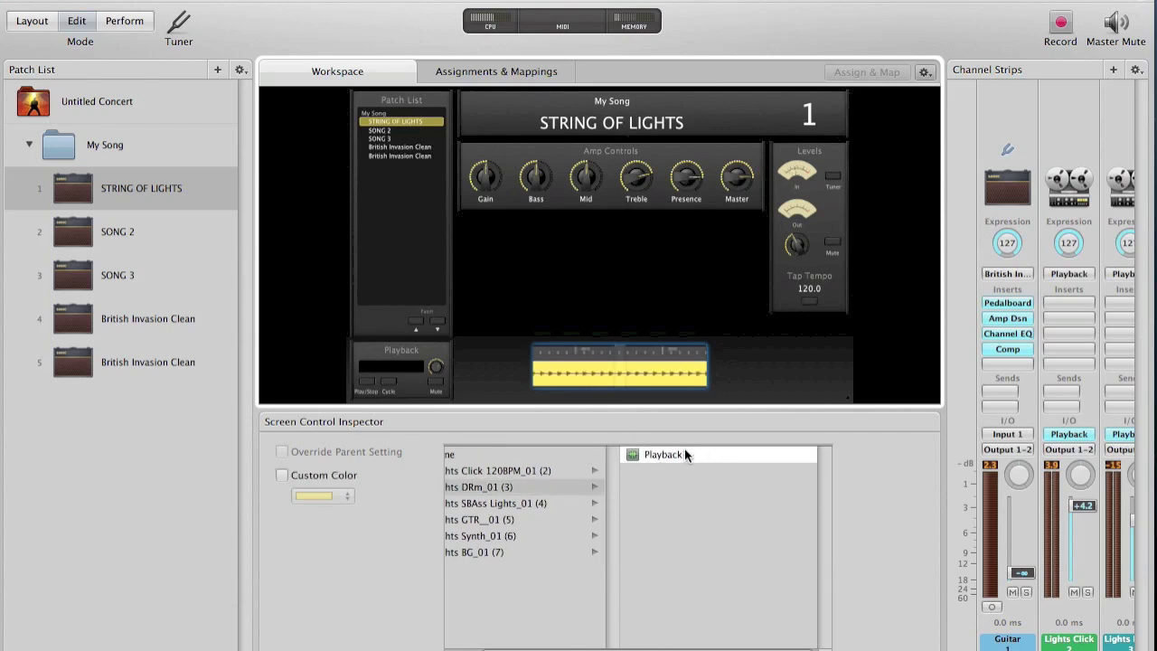
left_click(365, 382)
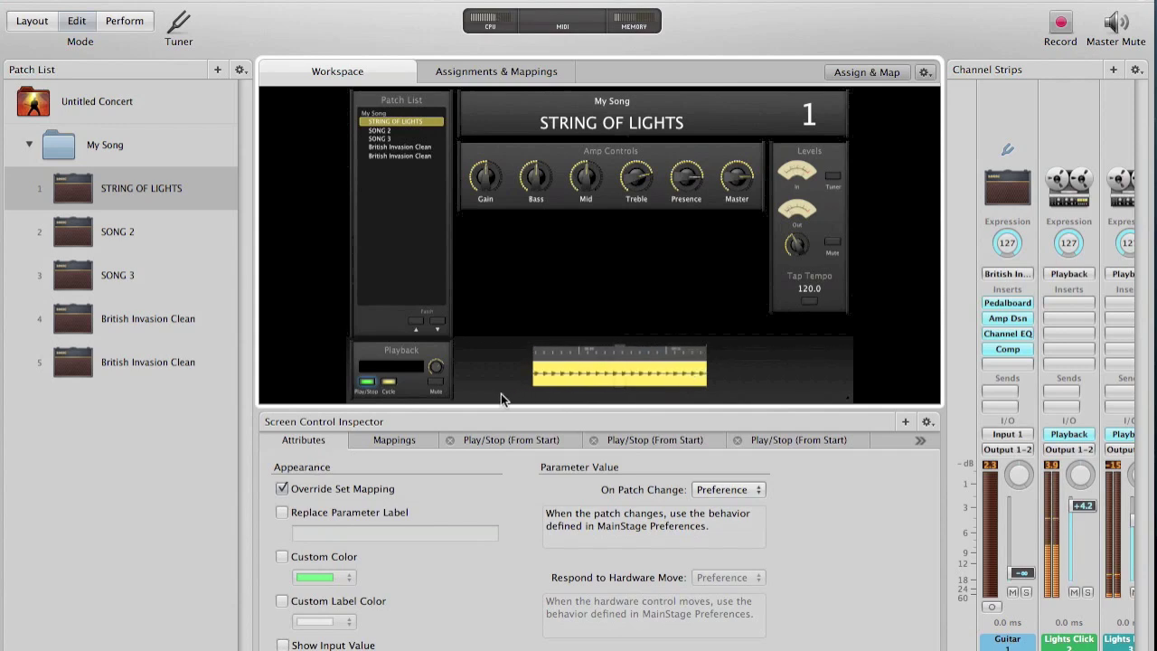
left_click(366, 383)
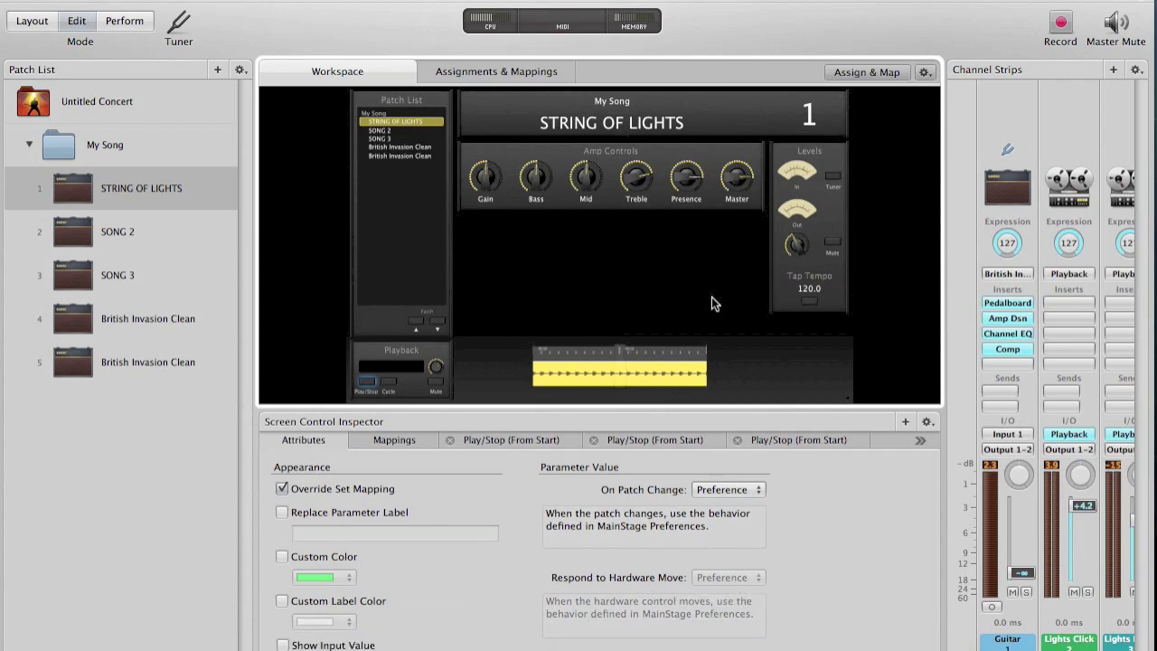
left_click(154, 0)
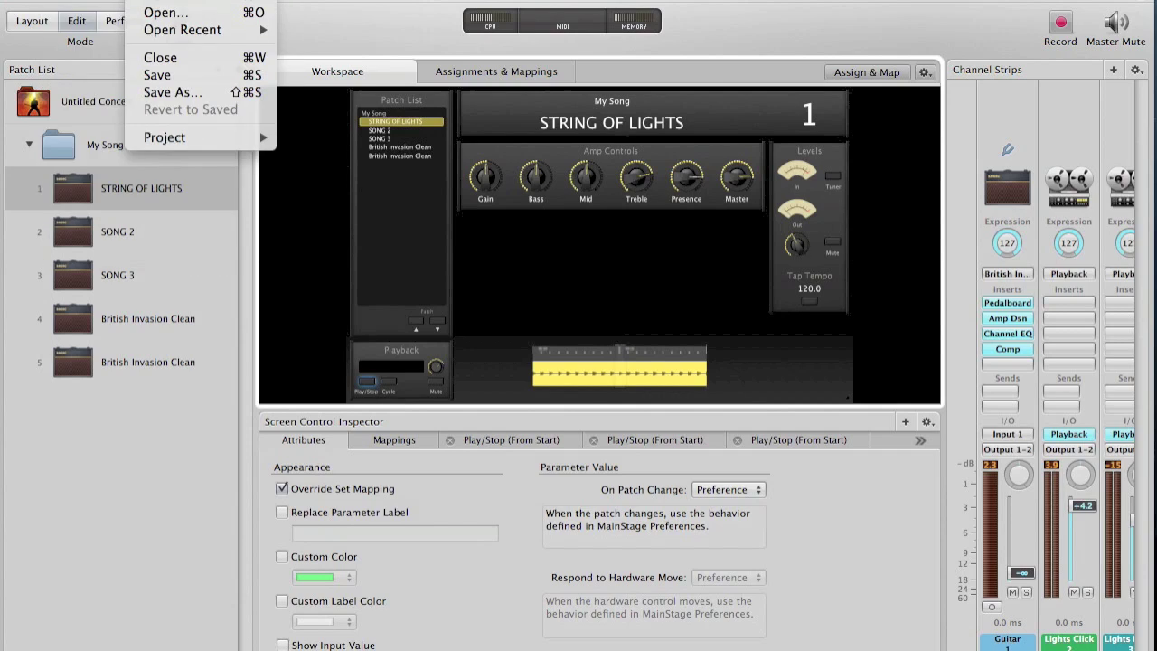
left_click(160, 79)
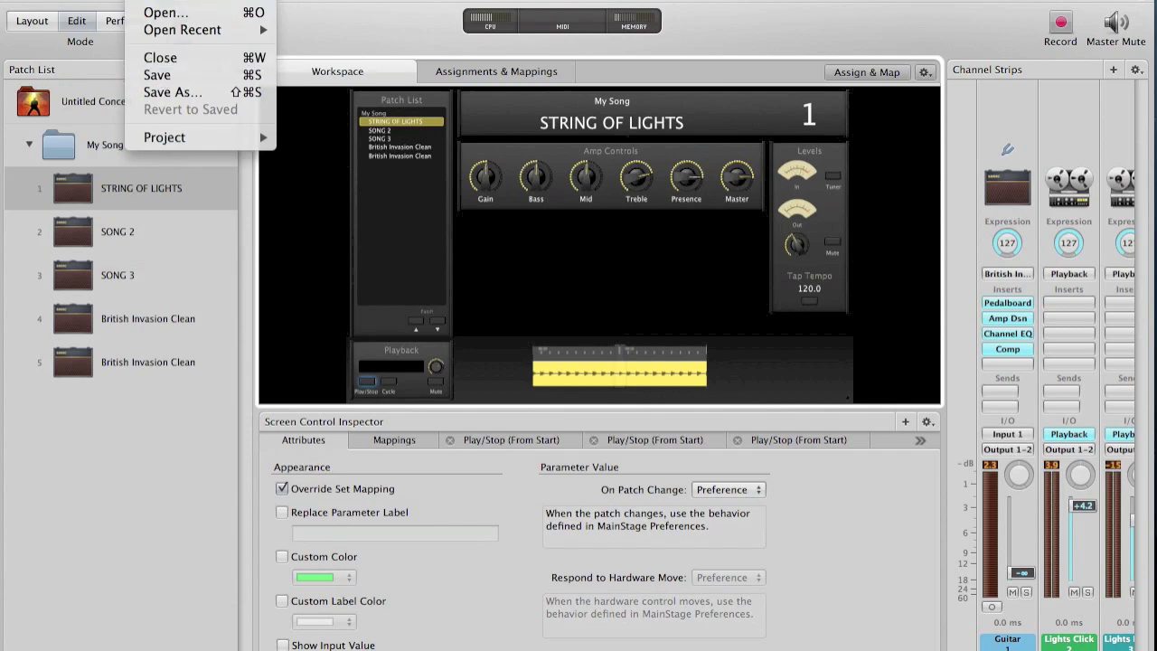
- Rename the SONG 2 patch as THE WORST OF IT
left_click(111, 234)
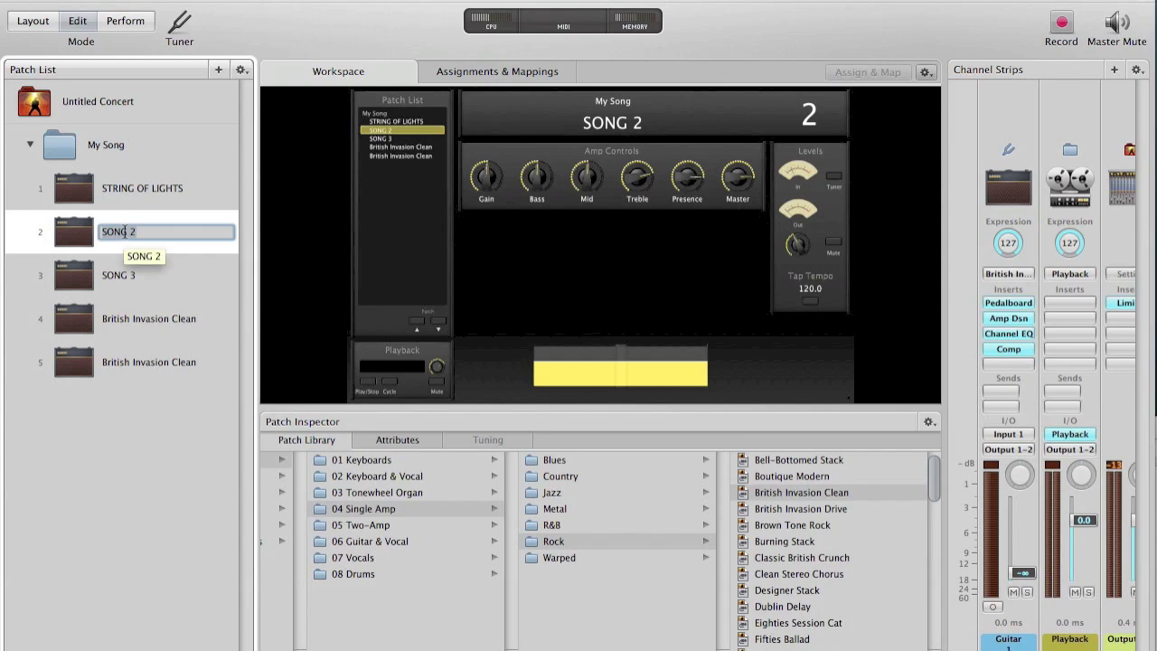
type("THE W")
key("BackSpace")
type("WORST O")
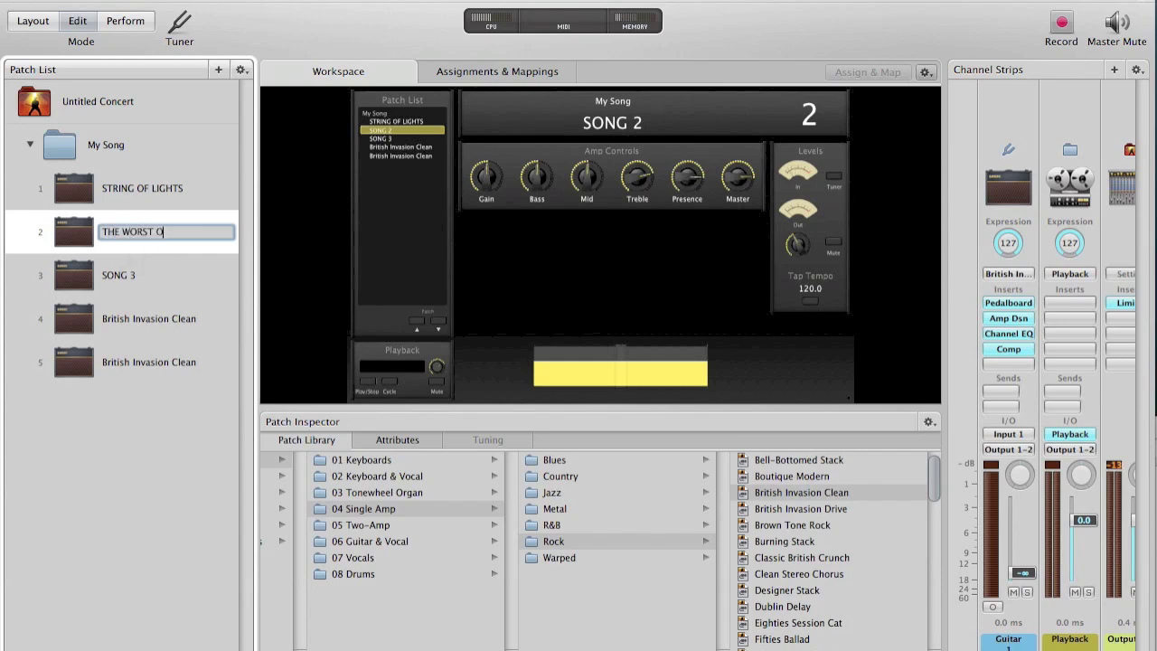
type("F IT")
key("Return")
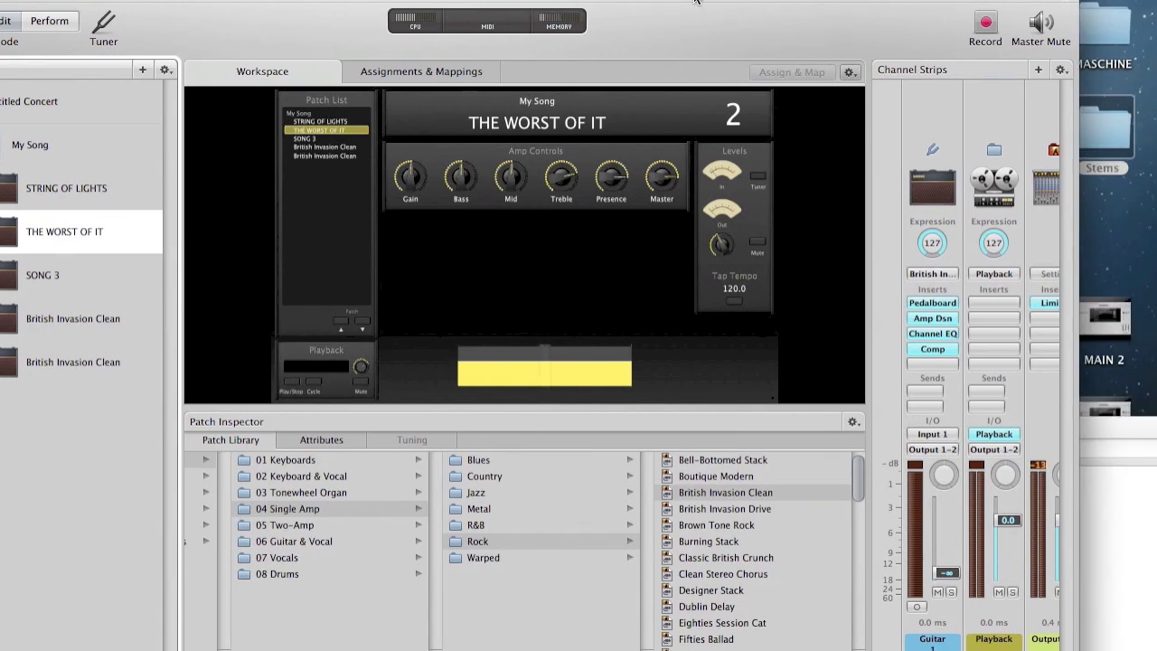
- In Finder, open The Worst of It folder inside Stems and arrange the windows so its files can be placed onto MainStage's channel strips
left_click_drag(1128, 422, 1128, 152)
left_click(745, 446)
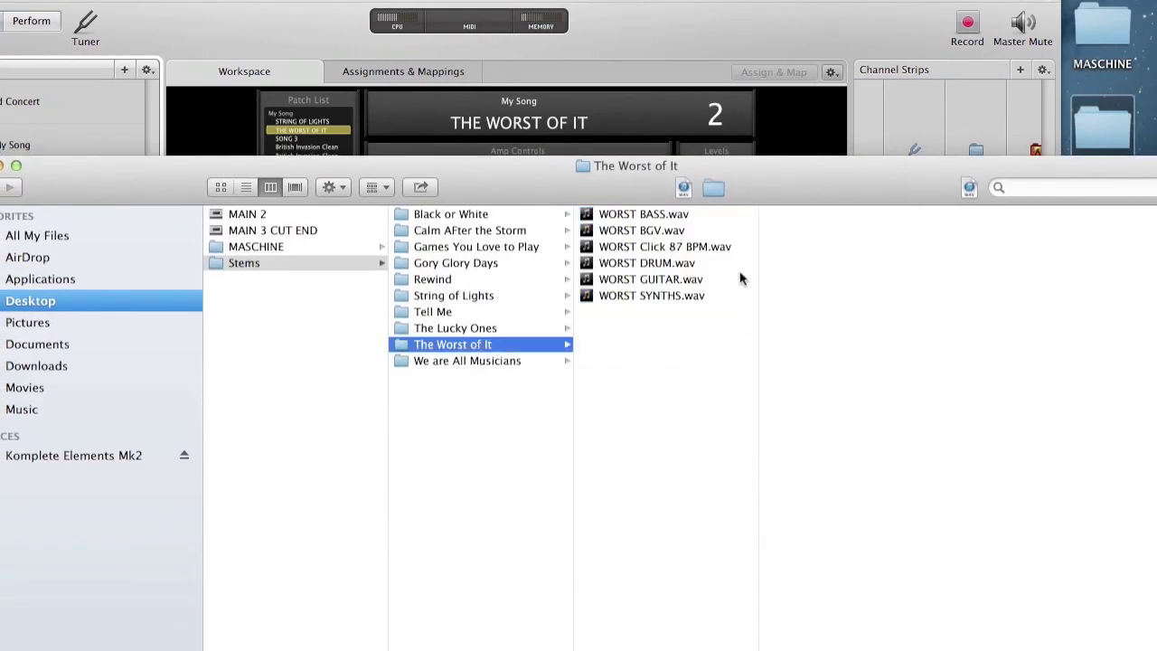
left_click_drag(748, 185, 721, 378)
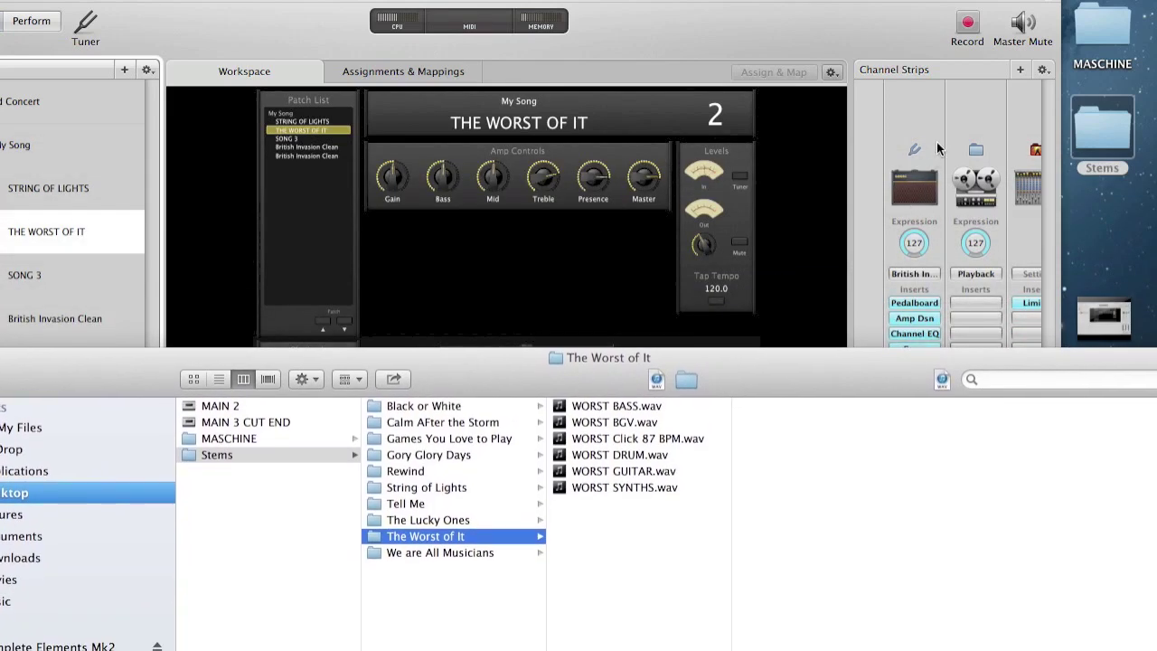
left_click(944, 10)
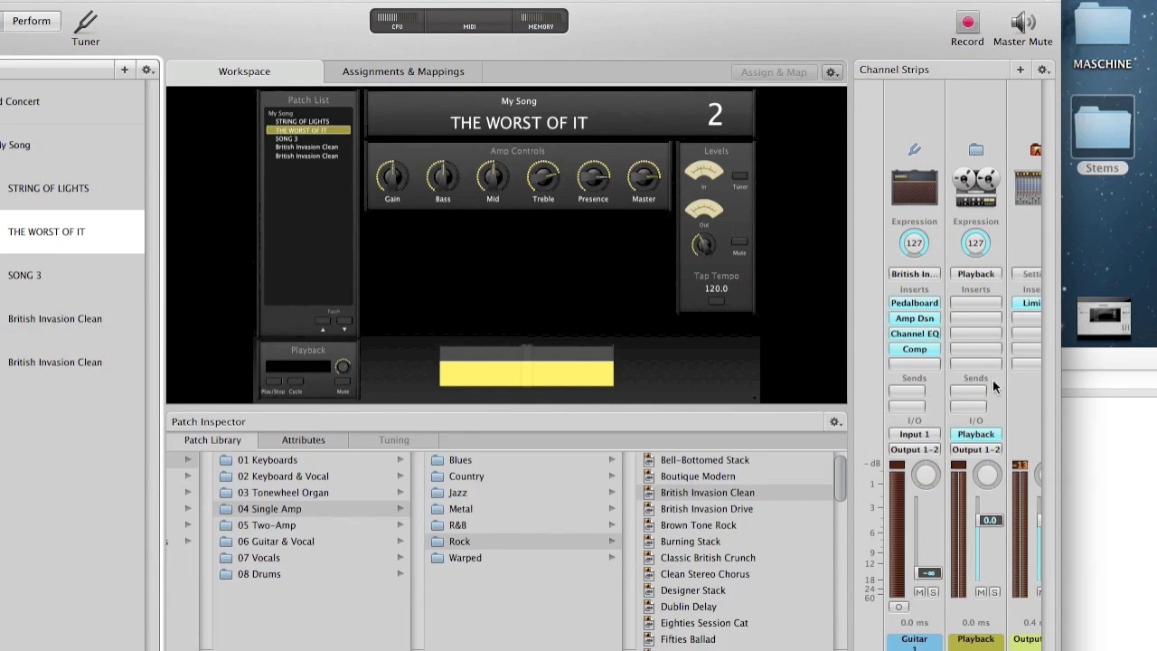
left_click(914, 454)
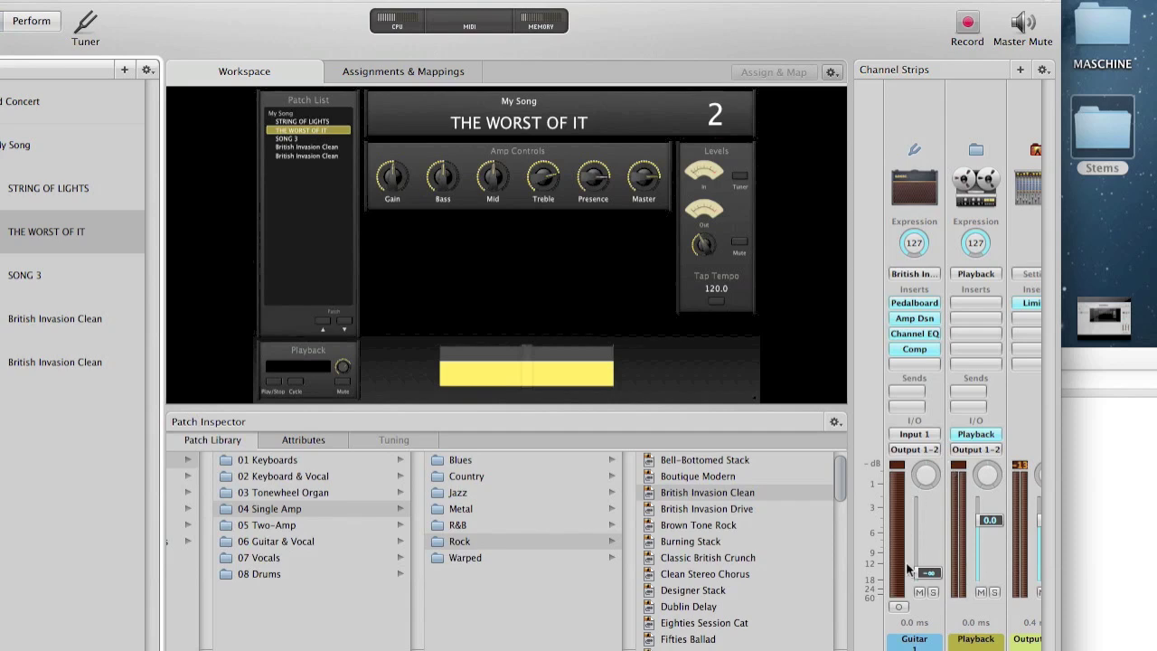
left_click(1110, 373)
left_click_drag(1110, 367, 684, 96)
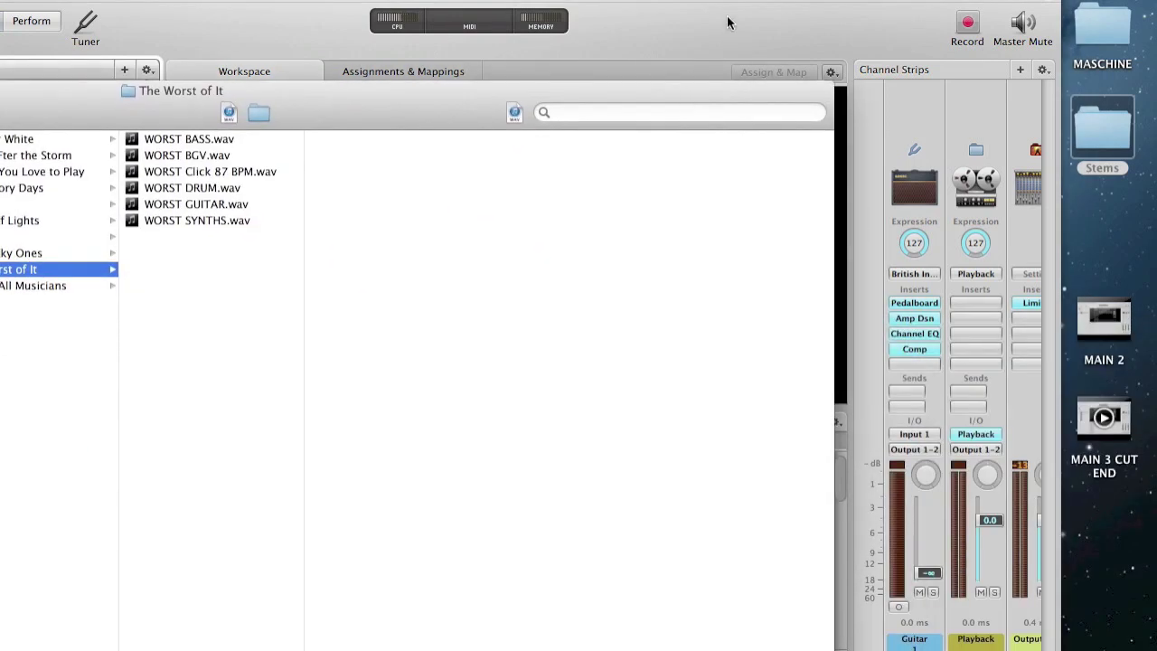
left_click_drag(714, 4, 848, 3)
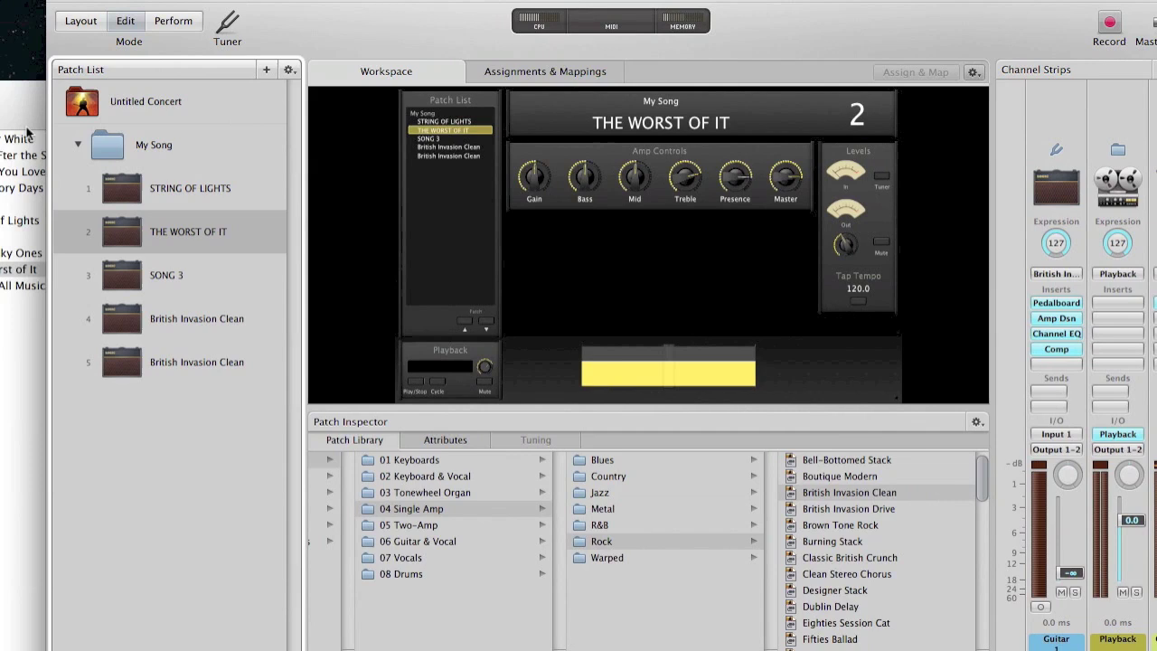
left_click(23, 104)
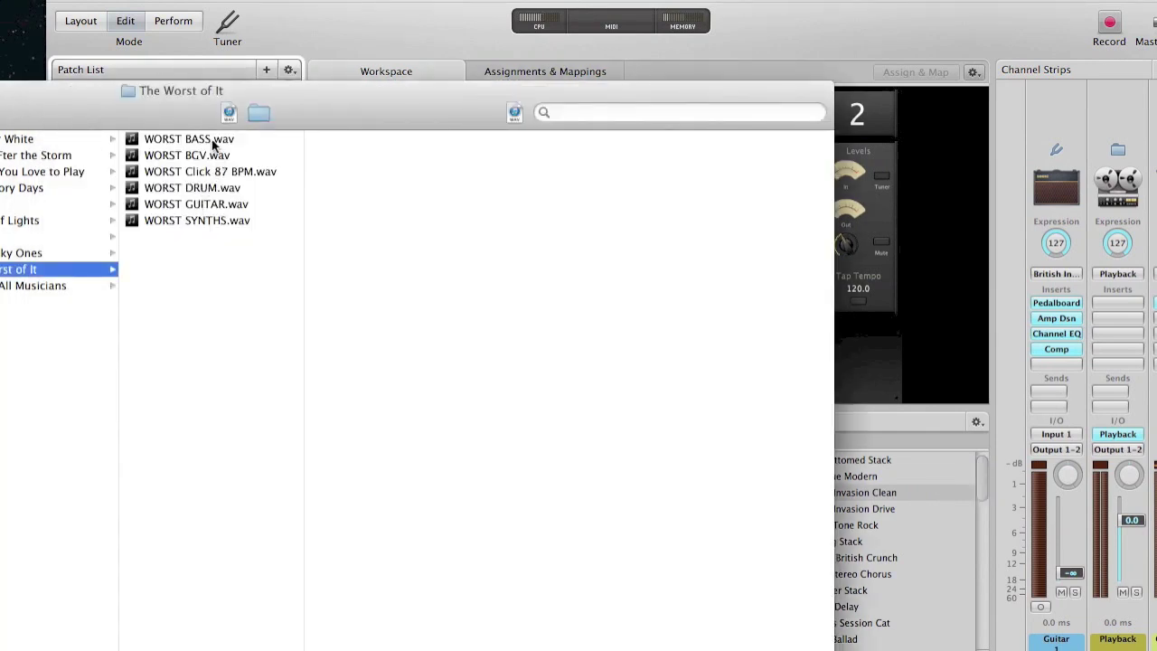
- Add WORST Click 87 BPM.wav, WORST DRUM.wav and WORST BASS.wav as playback channel strips of THE WORST OF IT patch
left_click_drag(207, 171, 1090, 497)
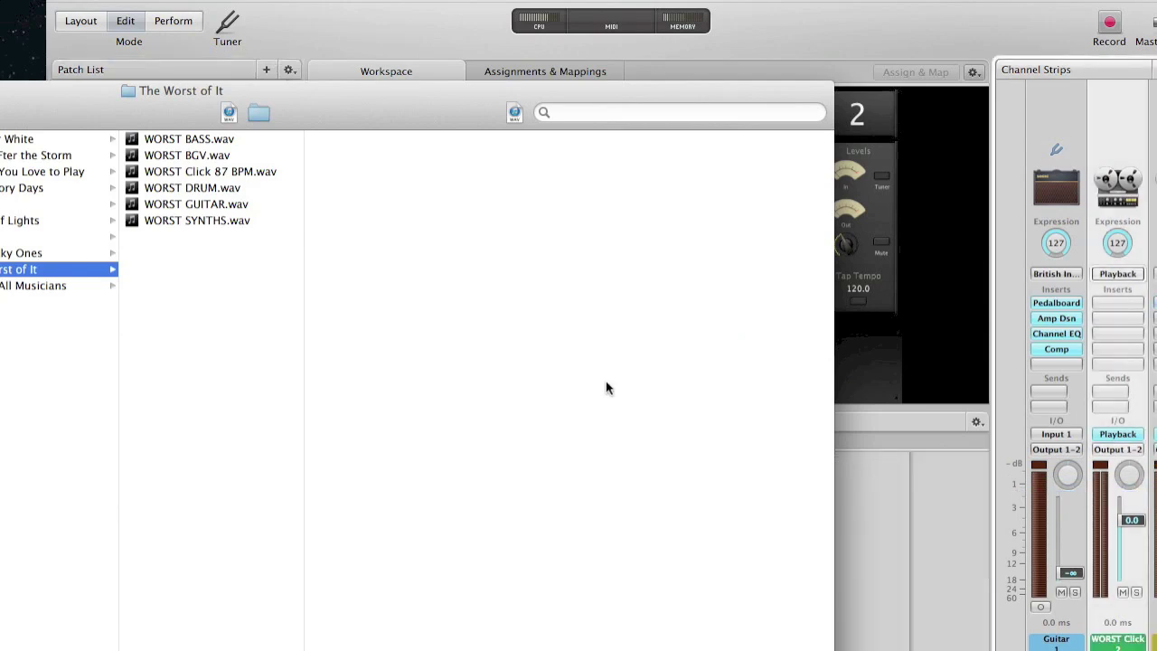
left_click_drag(200, 189, 1134, 407)
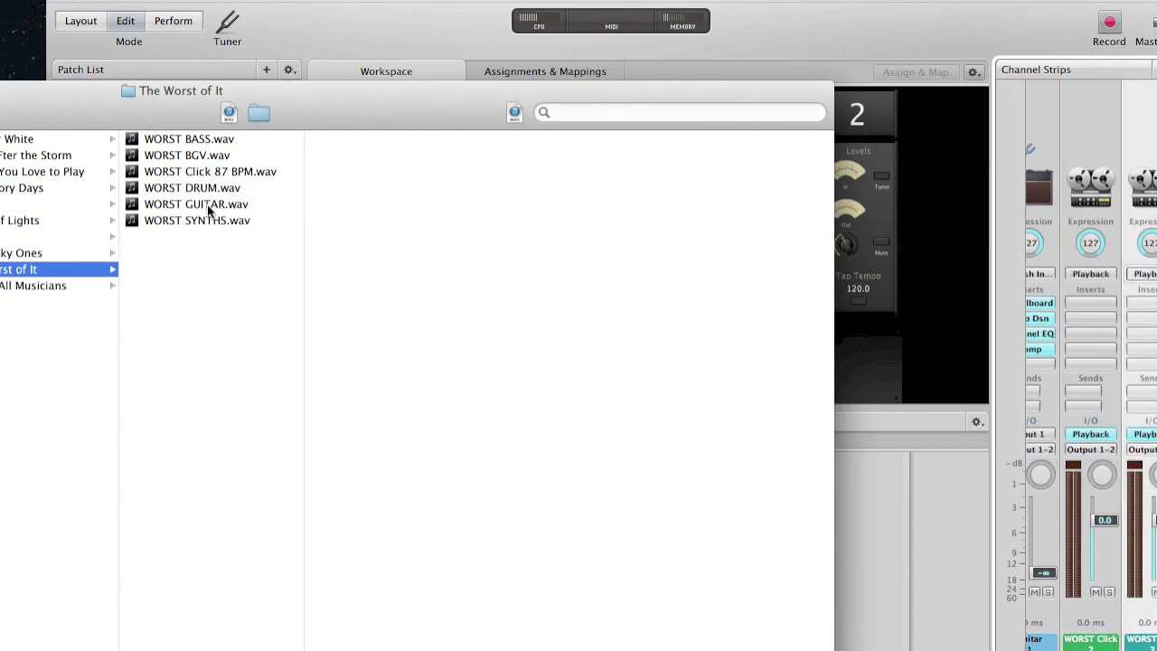
left_click_drag(196, 141, 1128, 324)
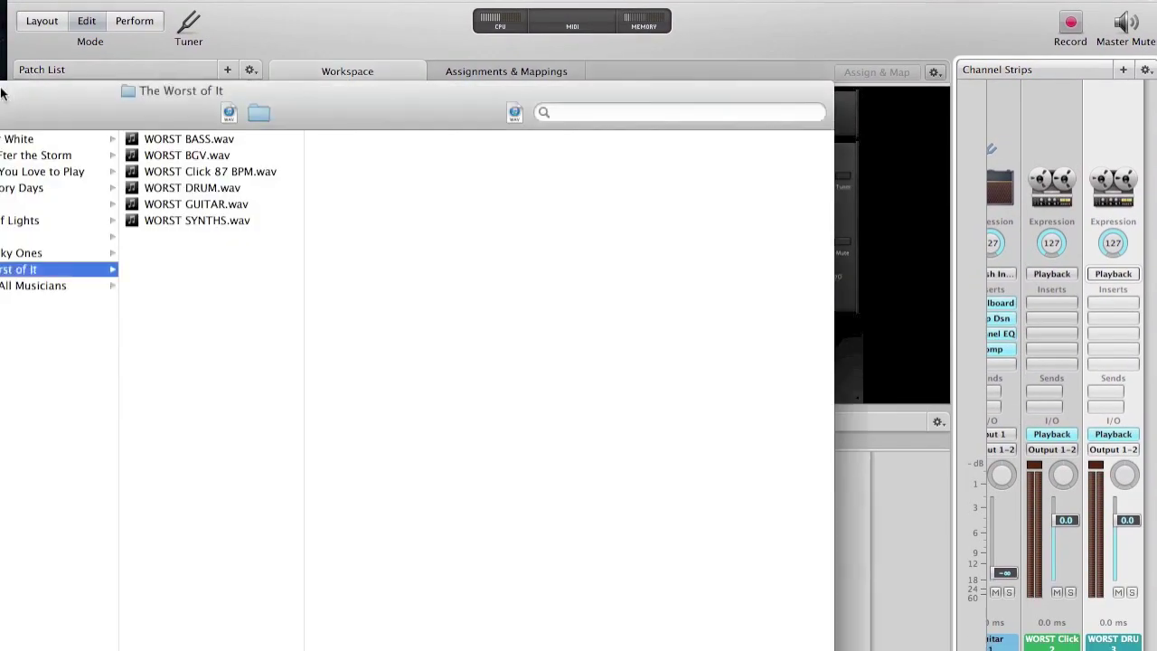
left_click(5, 95)
left_click_drag(200, 140, 1143, 289)
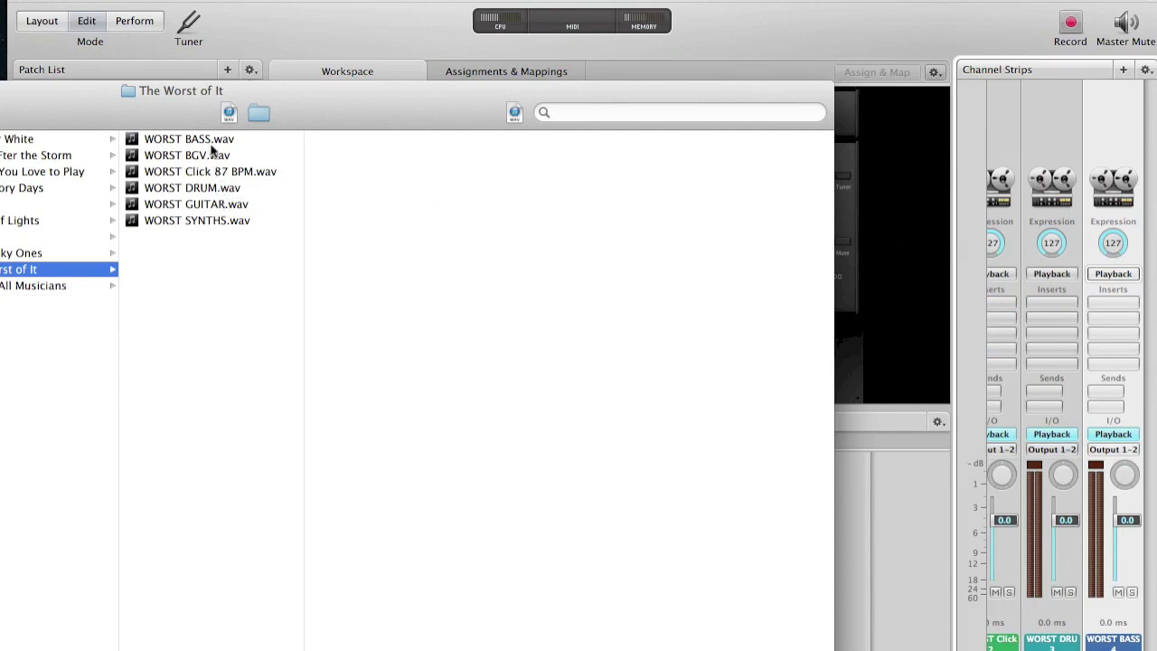
- Add WORST GUITAR.wav, WORST SYNTHS.wav and WORST BGV.wav as further playback channel strips of the same patch
left_click_drag(207, 206, 1143, 194)
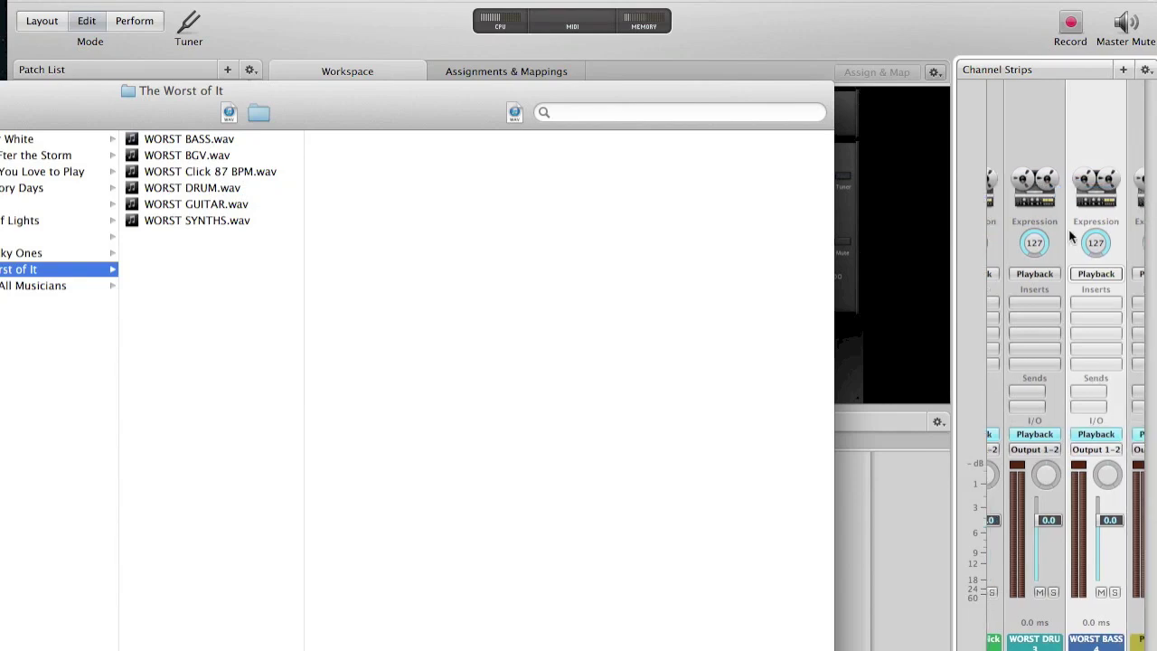
key("super+Tab")
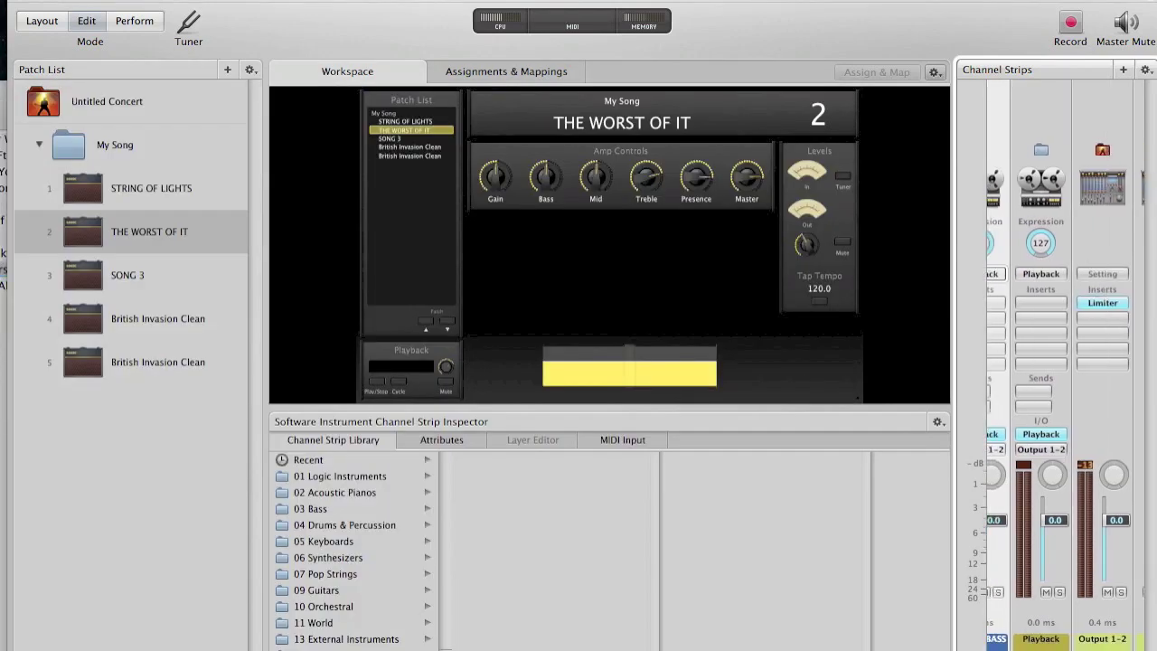
key("super+Tab")
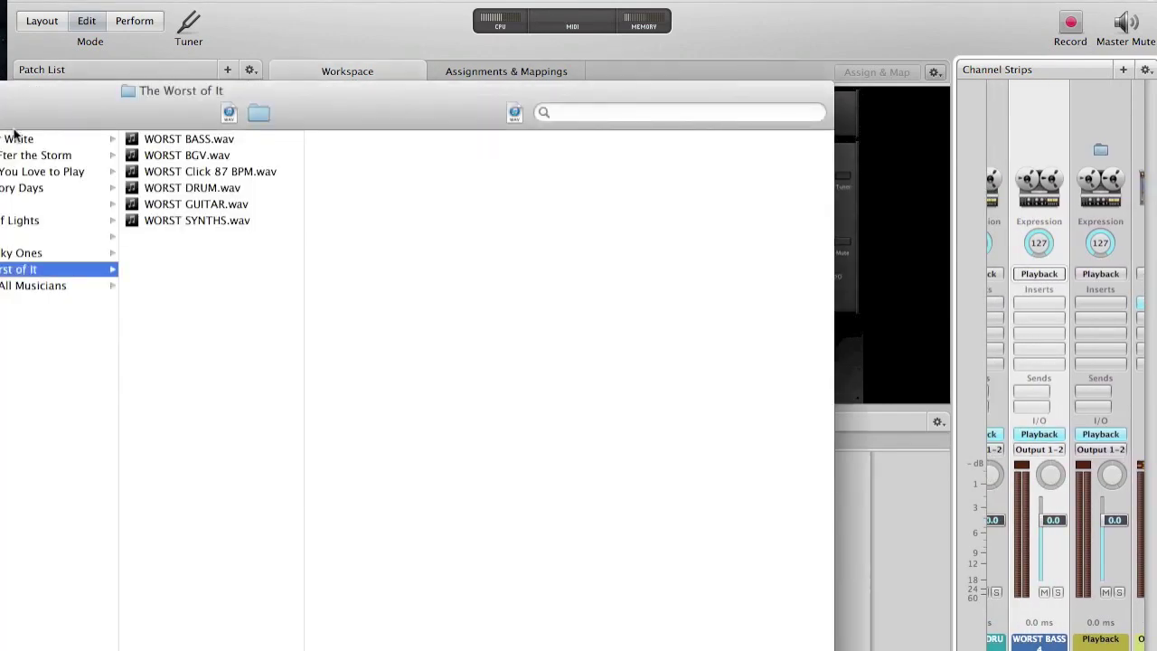
left_click_drag(191, 206, 1065, 236)
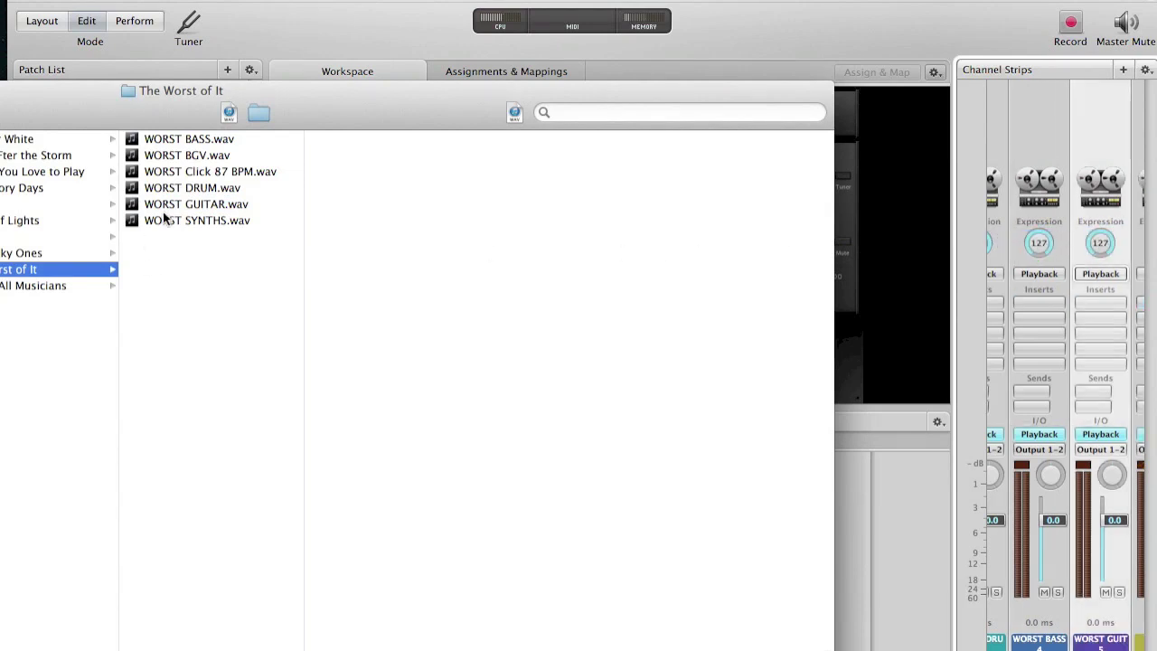
left_click_drag(195, 223, 1120, 193)
left_click_drag(200, 154, 1144, 215)
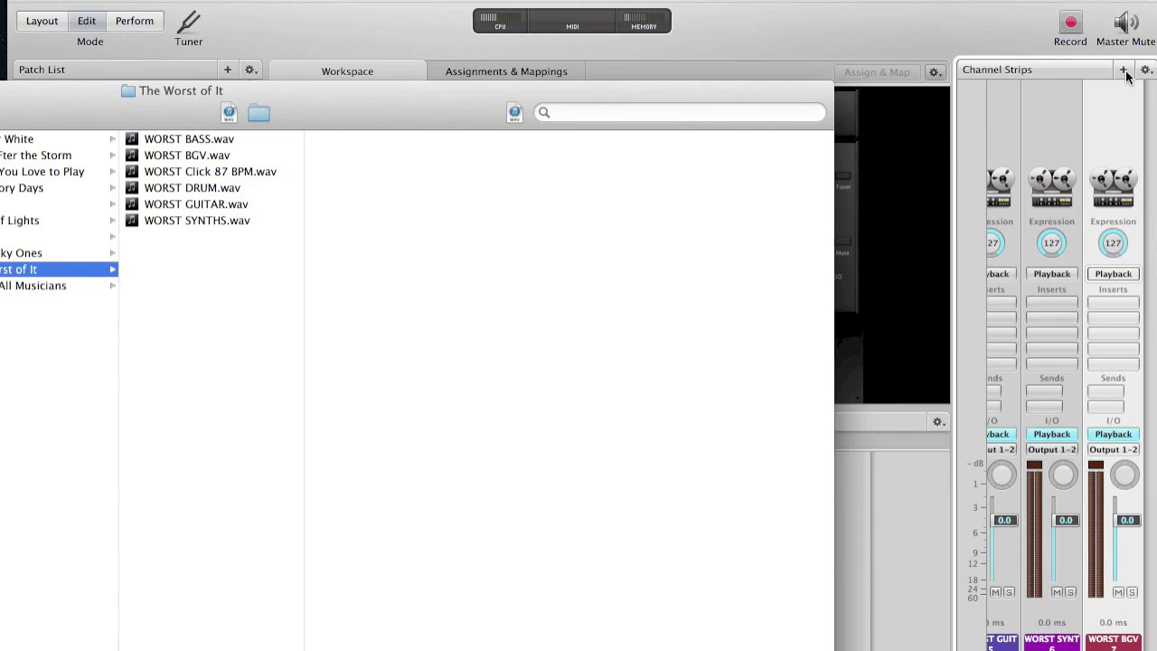
- Create one mono audio channel strip with no input and Output 1-2 in THE WORST OF IT patch
left_click(1123, 69)
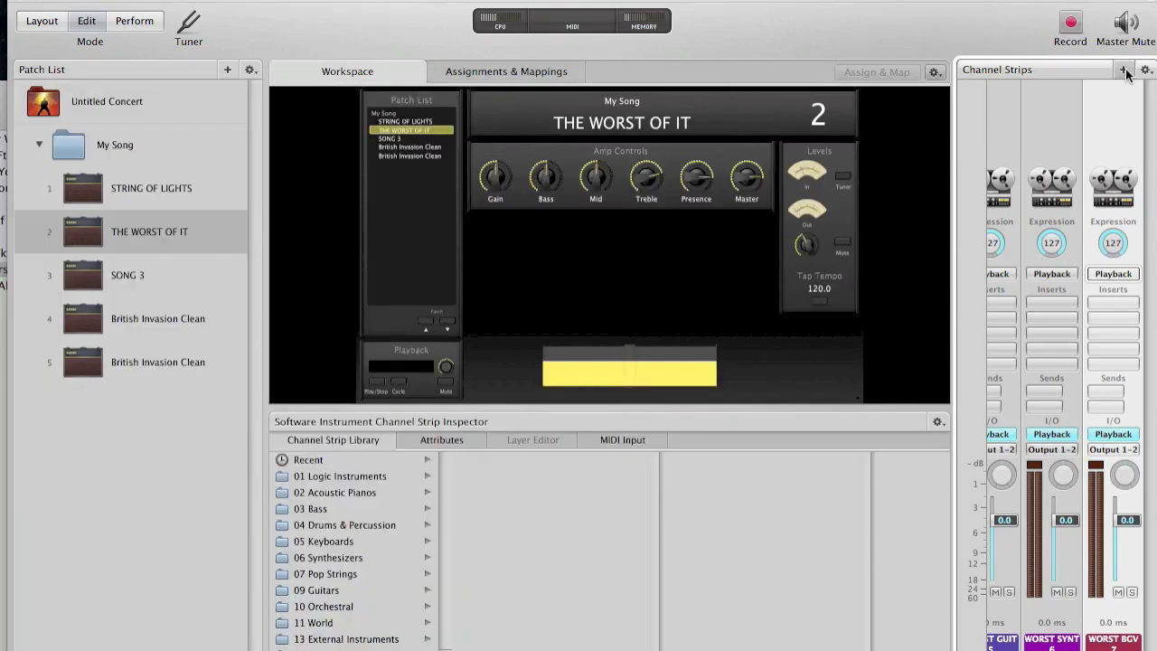
type("1")
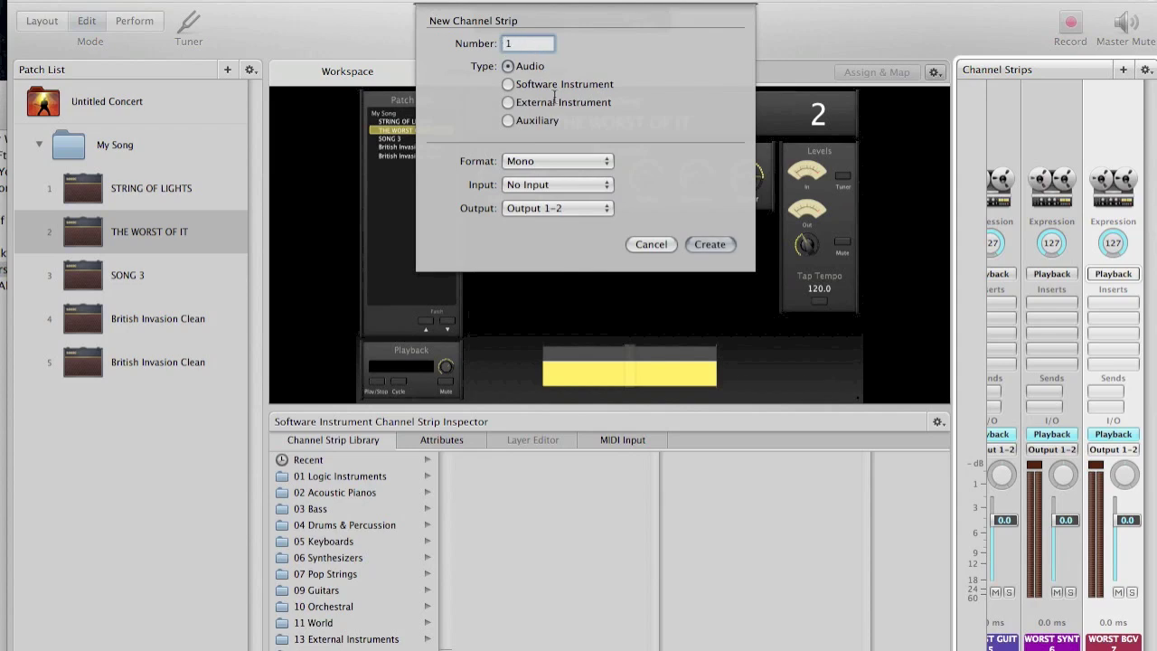
left_click(722, 249)
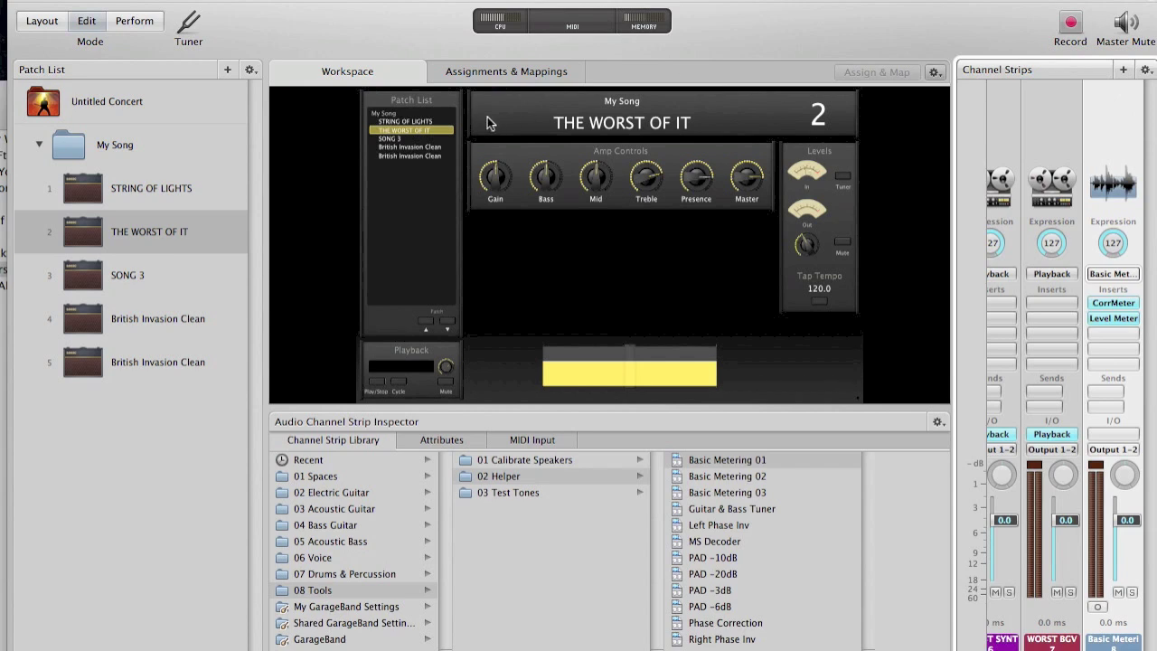
- Compare the STRING OF LIGHTS patch, then delete the Basic Metering audio strip and the empty Playback strip from THE WORST OF IT
left_click(107, 190)
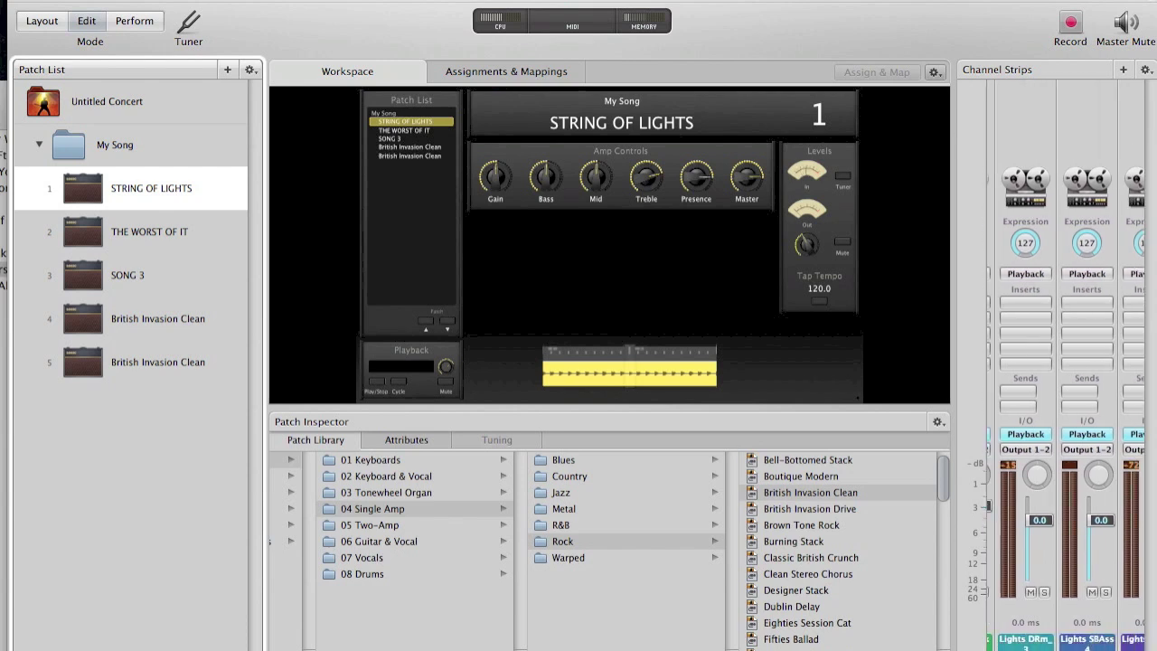
left_click(114, 227)
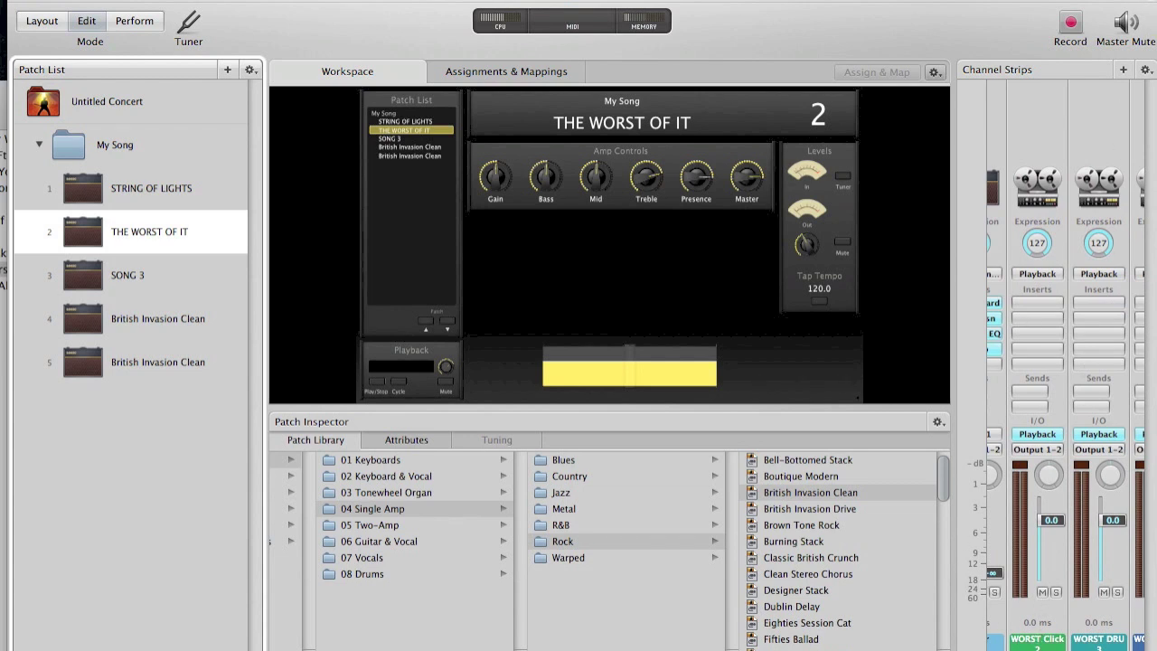
scroll(1045, 325, "right", 5)
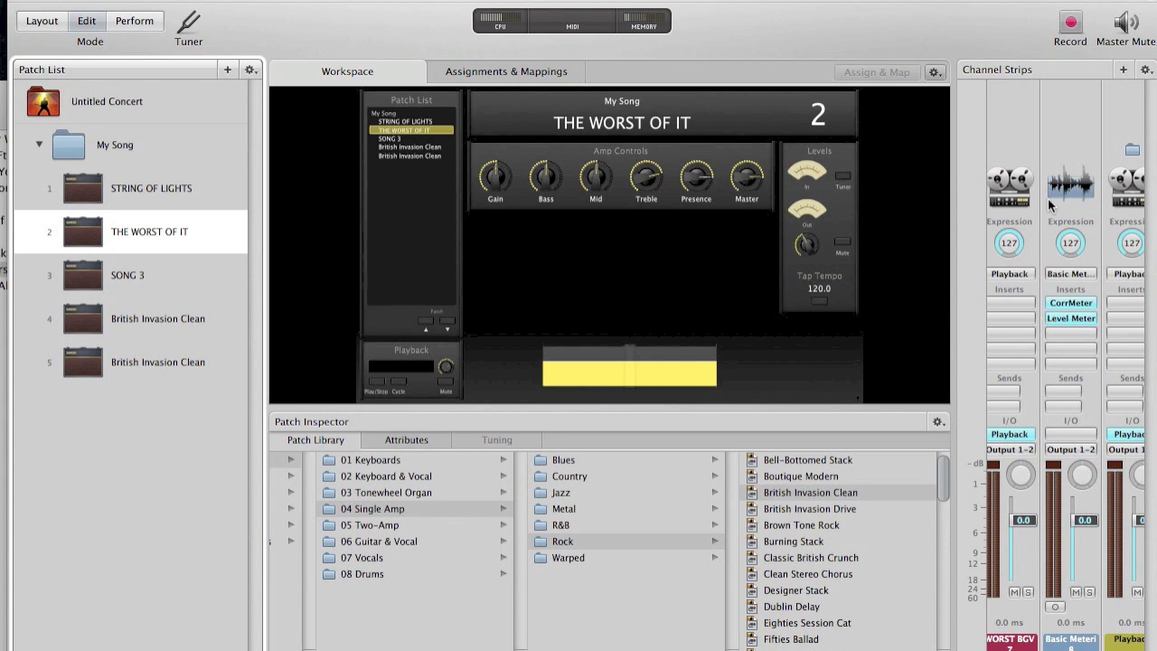
left_click(1071, 134)
key("Delete")
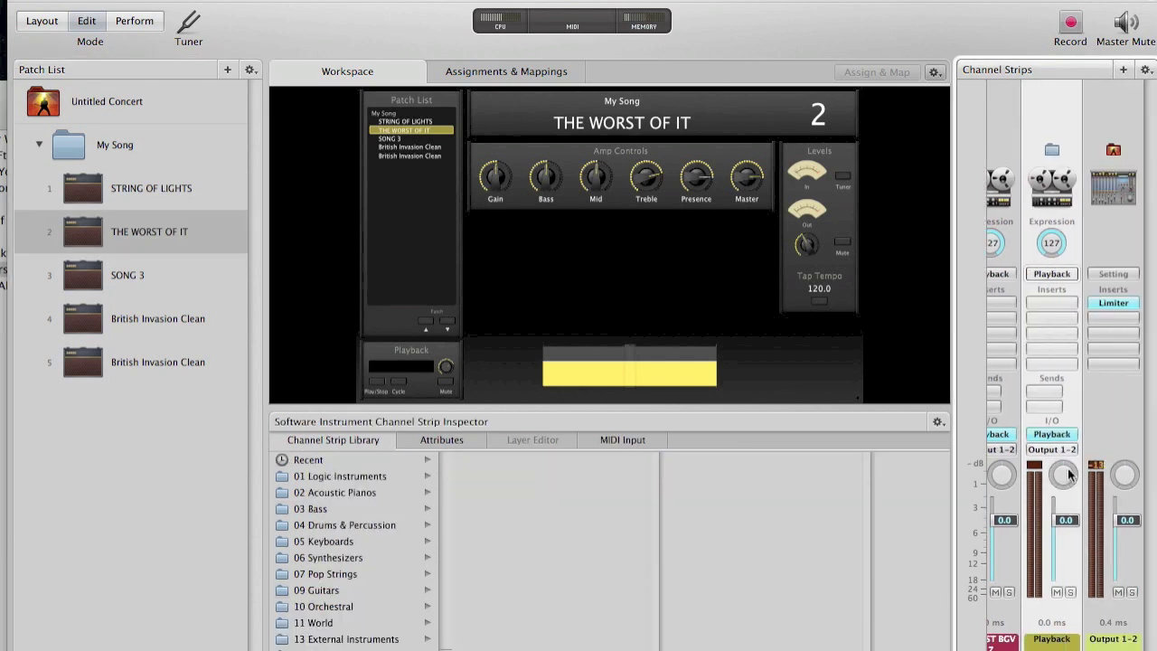
key("Delete")
scroll(1063, 362, "left", 5)
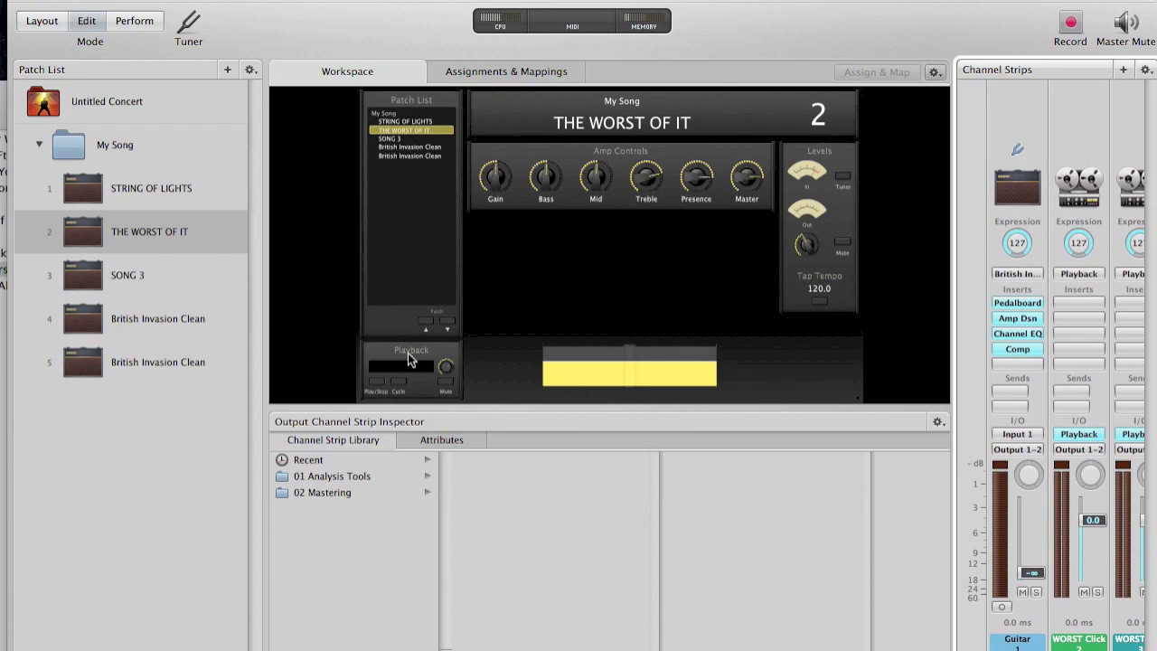
- Override the set mapping of THE WORST OF IT's Play/Stop button and map it to WORST Click 87 BPM's Playback transport action Play/Stop (From Start)
left_click(378, 382)
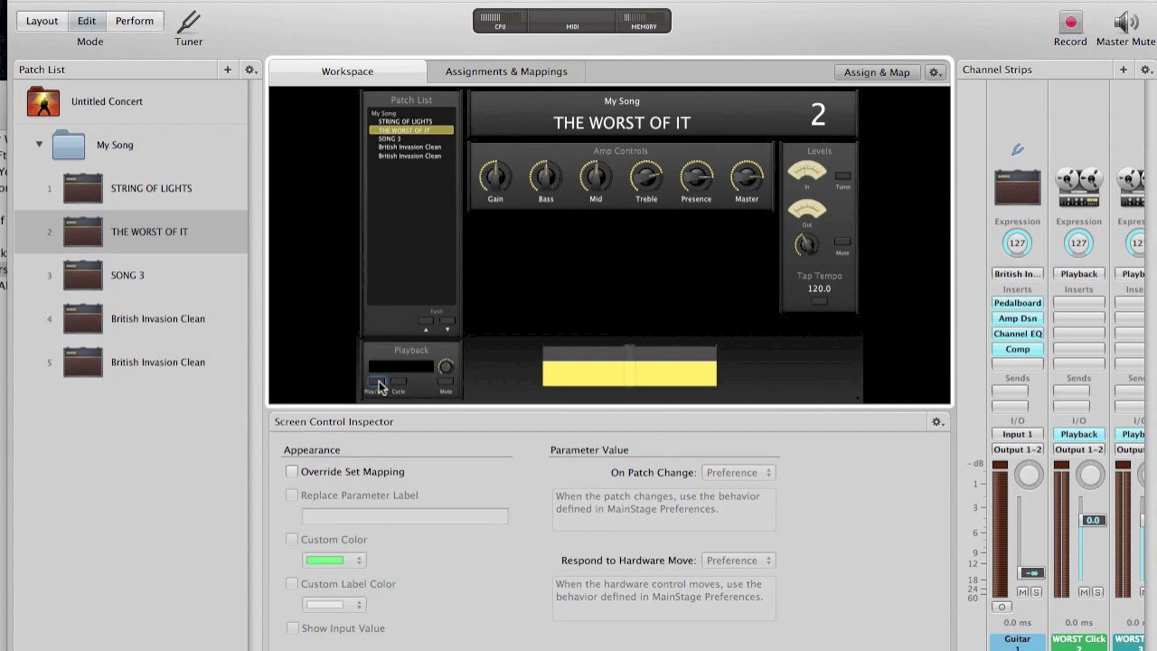
left_click(291, 472)
left_click(393, 441)
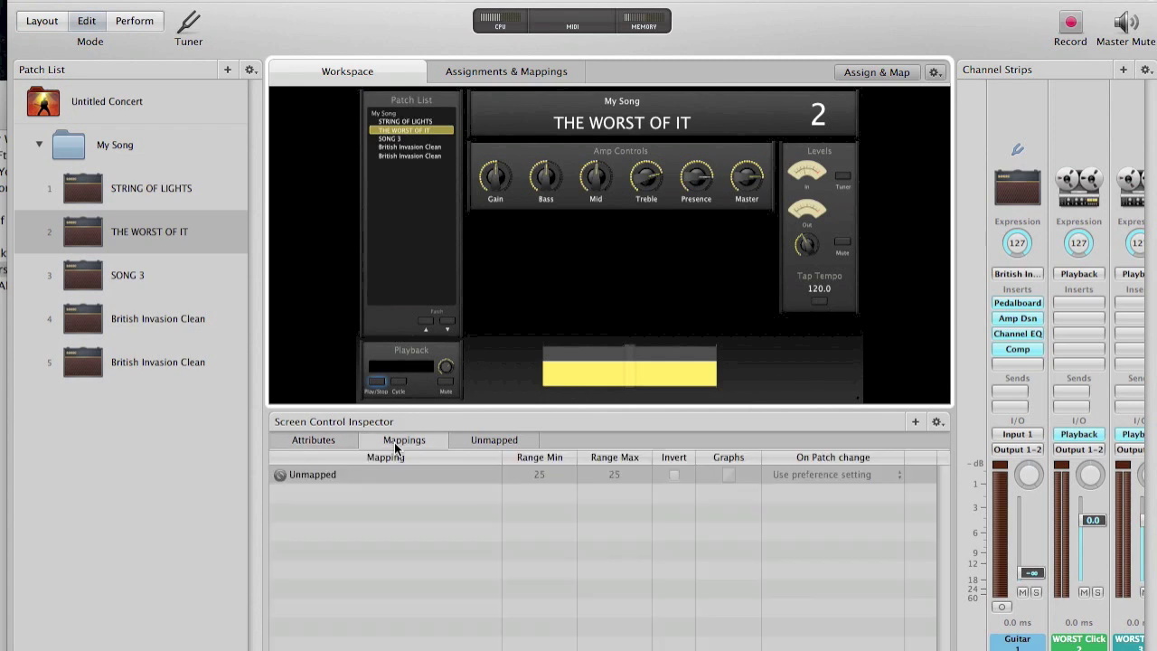
left_click(308, 475)
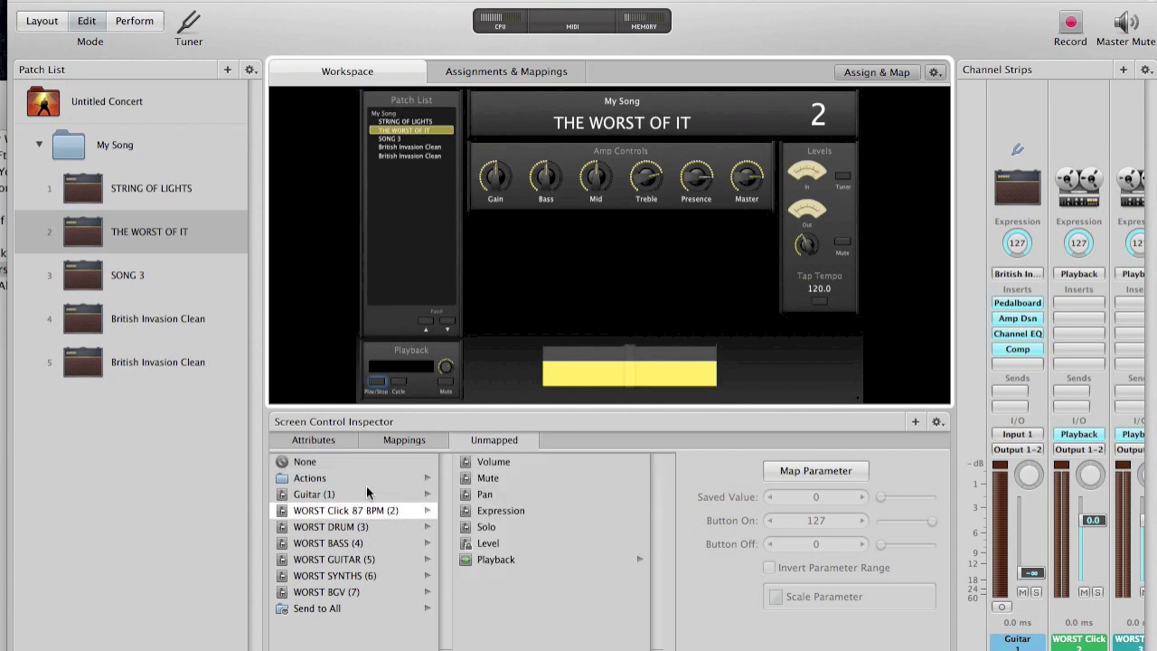
left_click(495, 558)
left_click(509, 560)
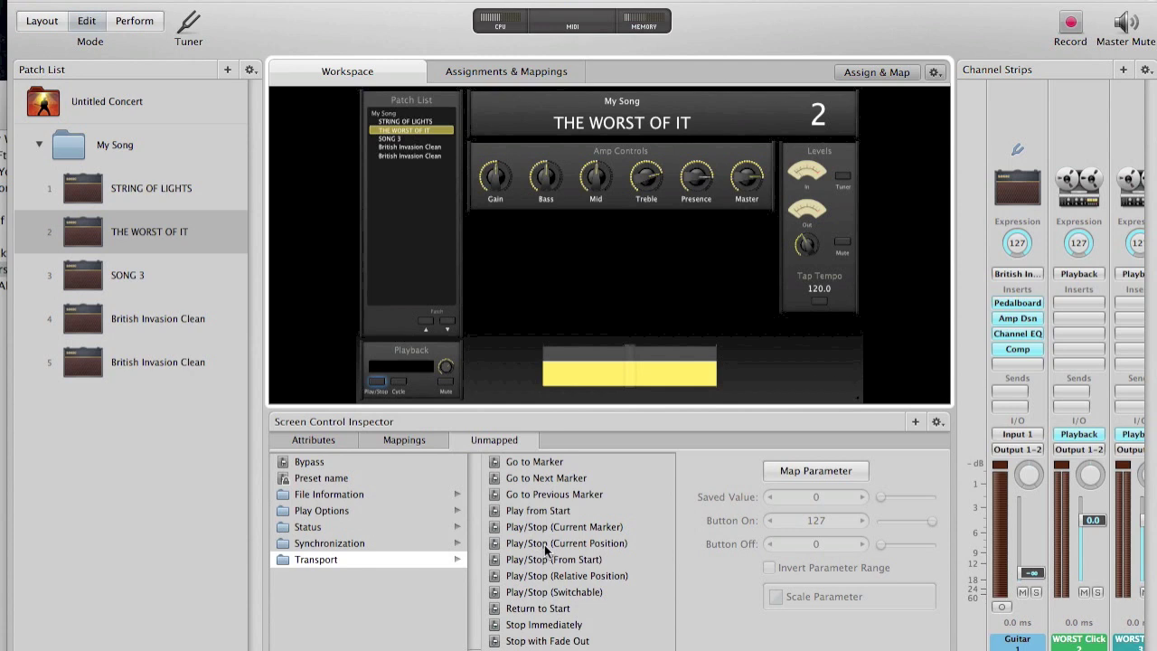
left_click(545, 561)
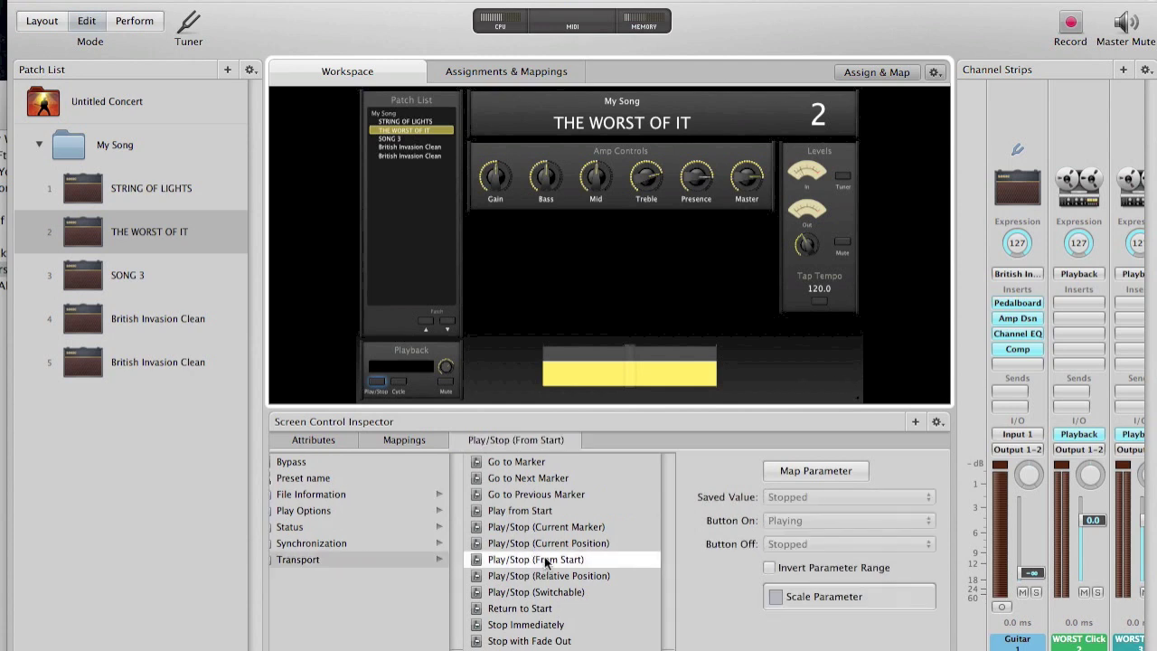
left_click(313, 440)
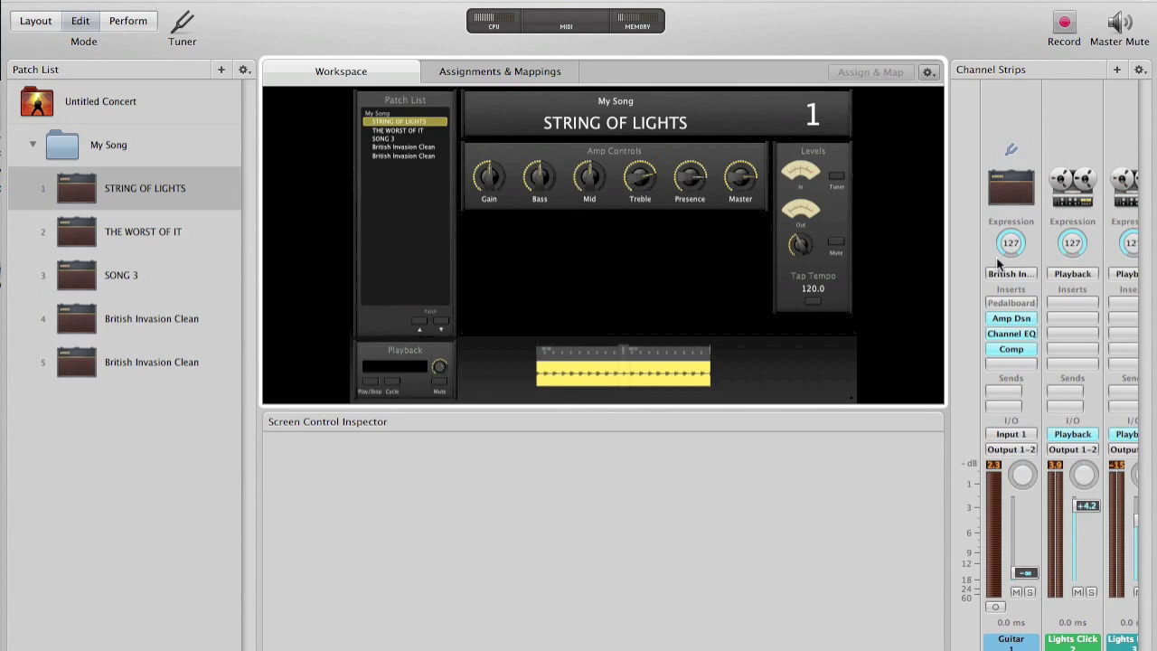
- Open the Pedalboard plug-in on STRING OF LIGHTS' Guitar channel strip, add a Roto Phase pedal and switch the pedal off
left_click(1001, 305)
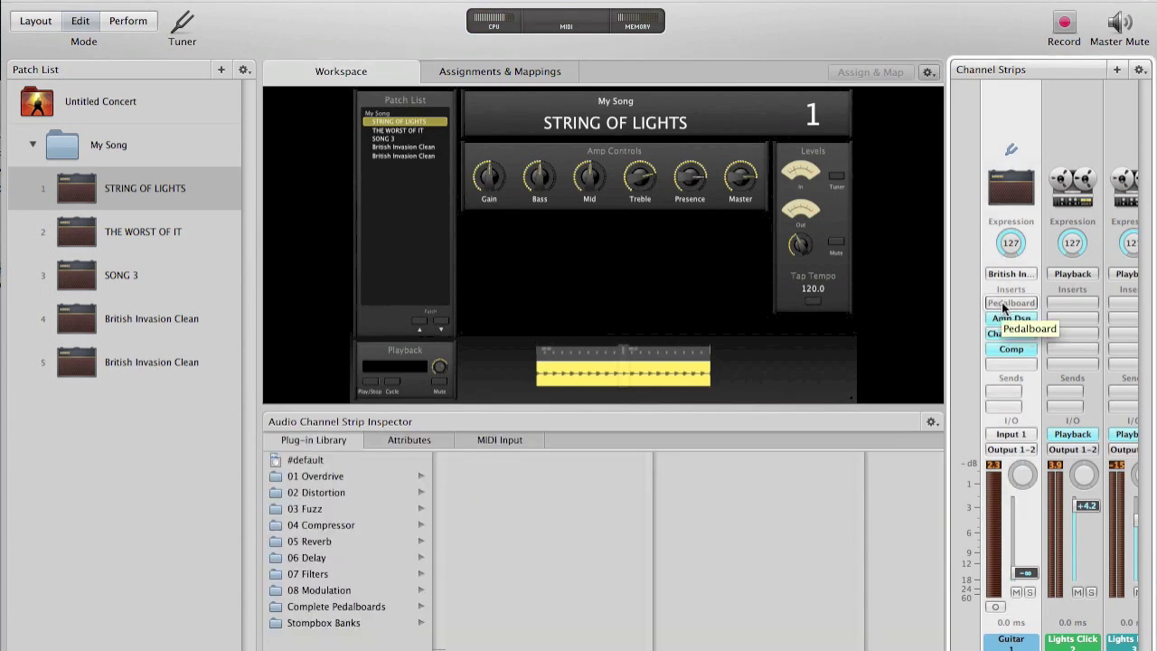
left_click(1001, 305)
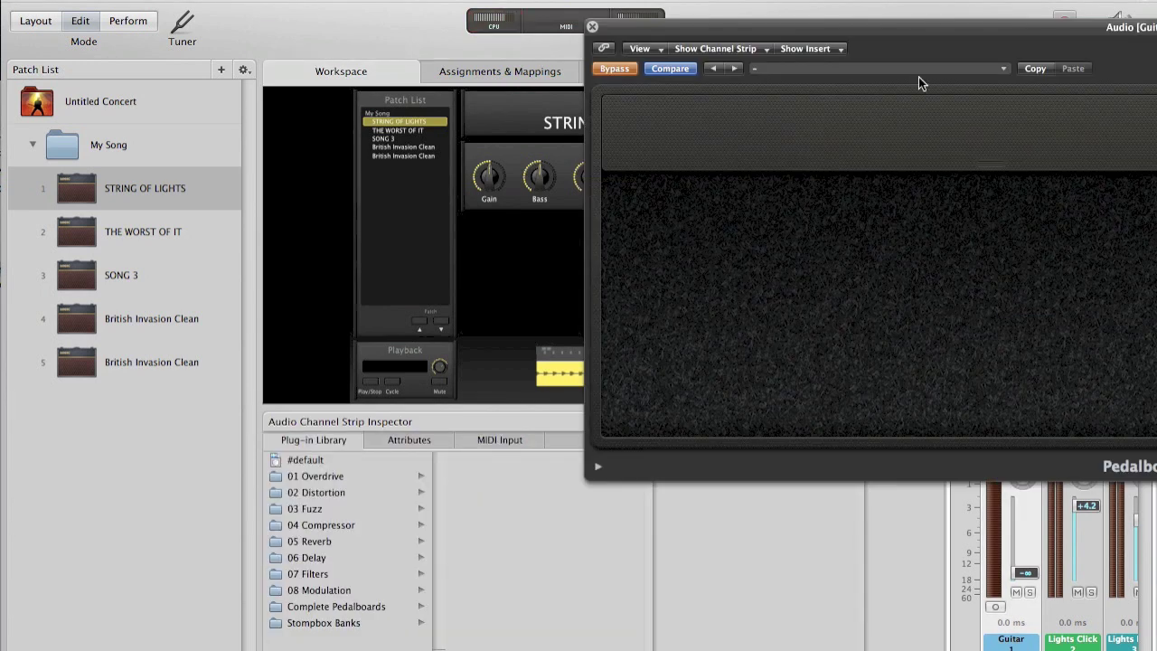
left_click_drag(750, 39, 0, 185)
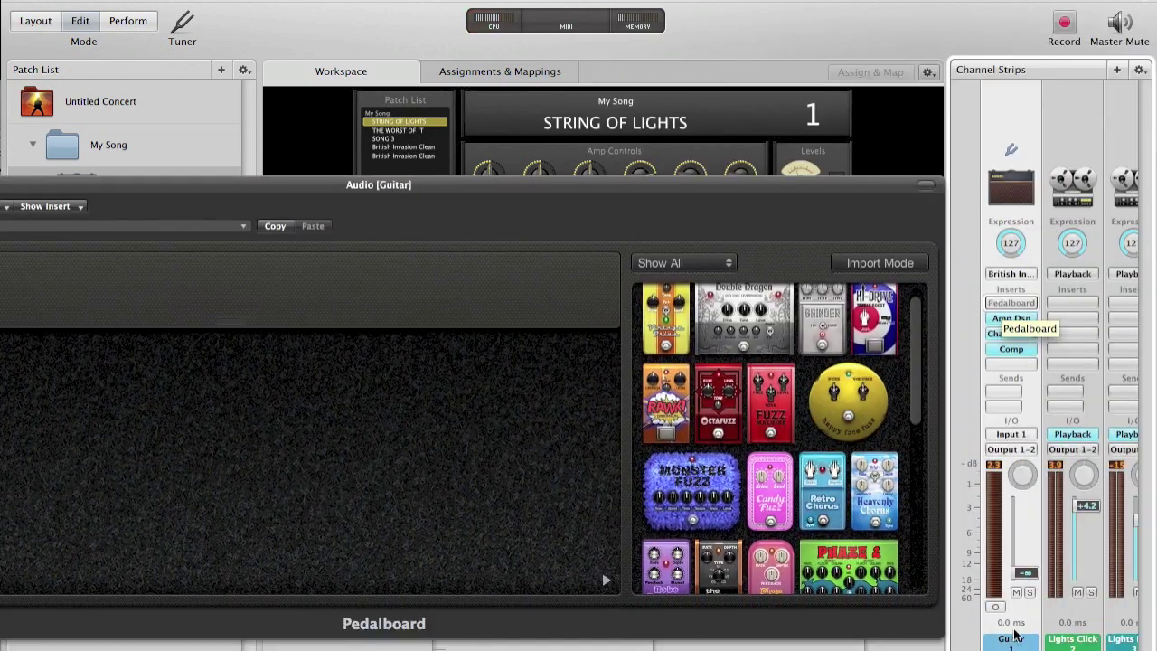
left_click_drag(779, 186, 991, 66)
scroll(955, 315, "down", 5)
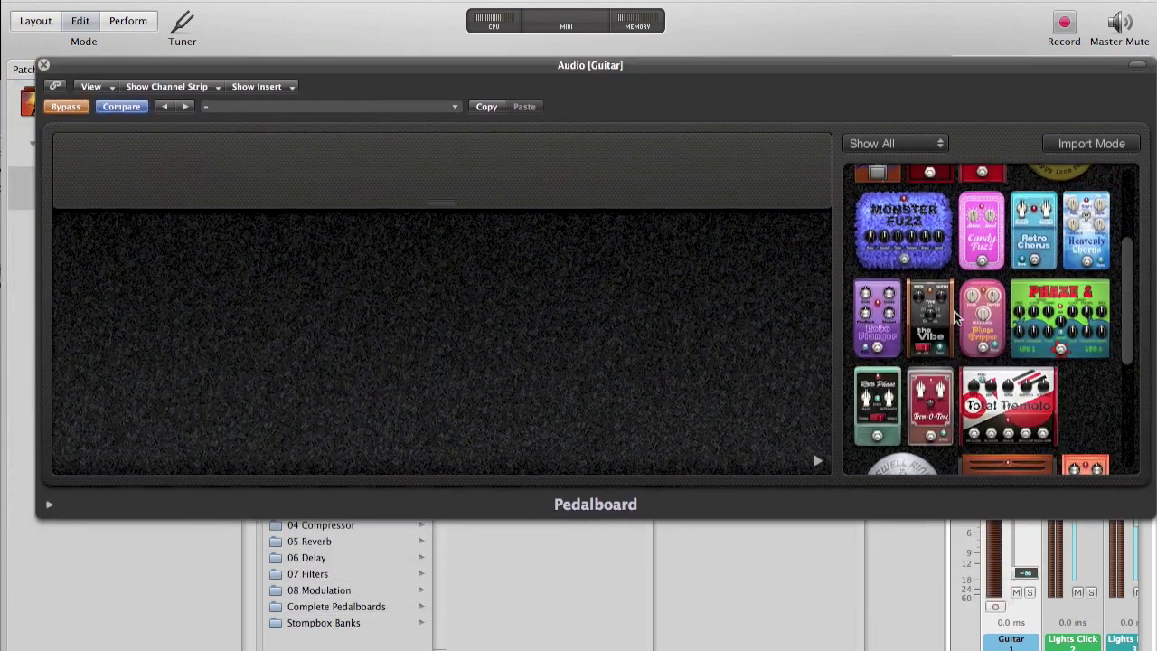
left_click_drag(879, 334, 162, 338)
left_click_drag(436, 70, 1156, 67)
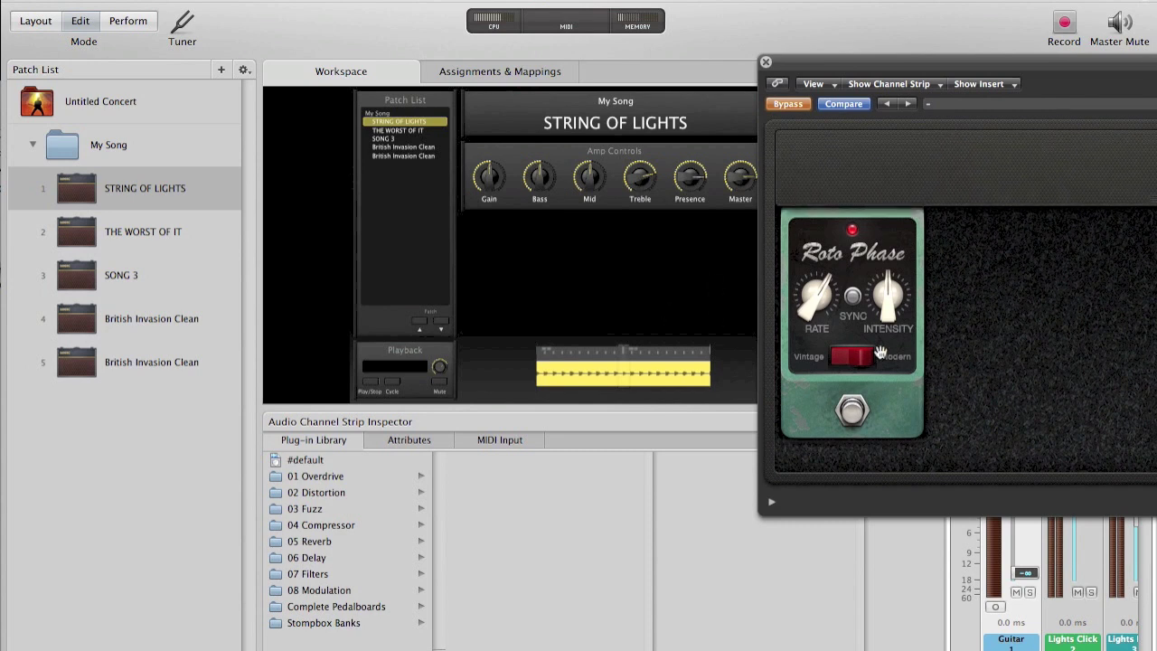
left_click(858, 409)
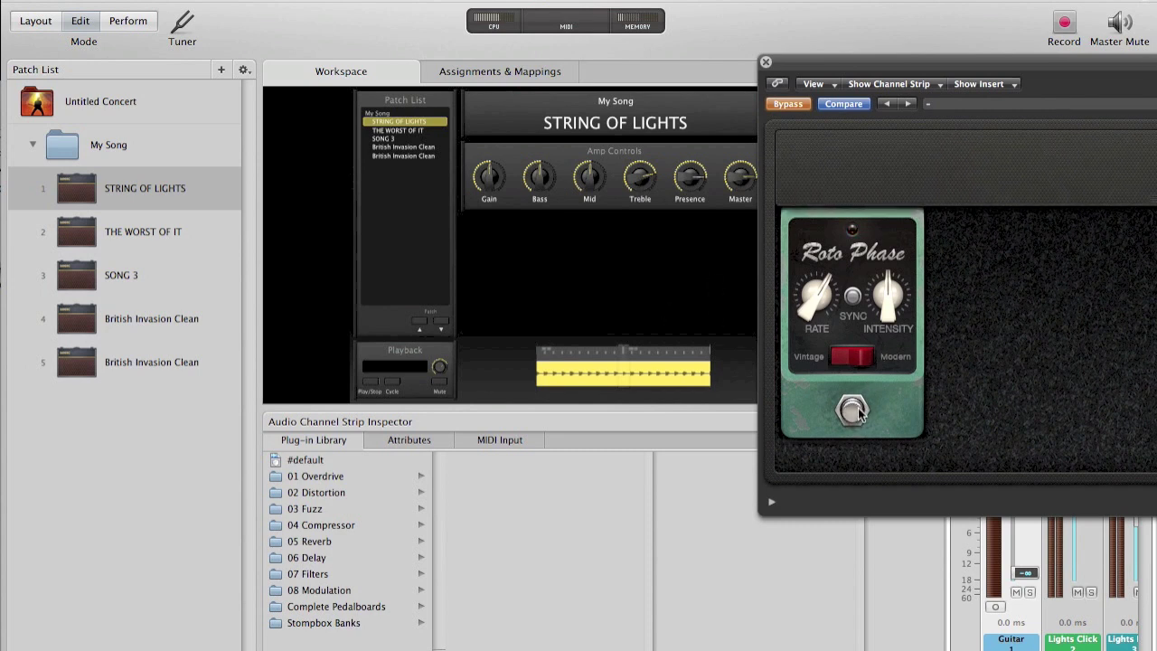
left_click(860, 411)
left_click(536, 276)
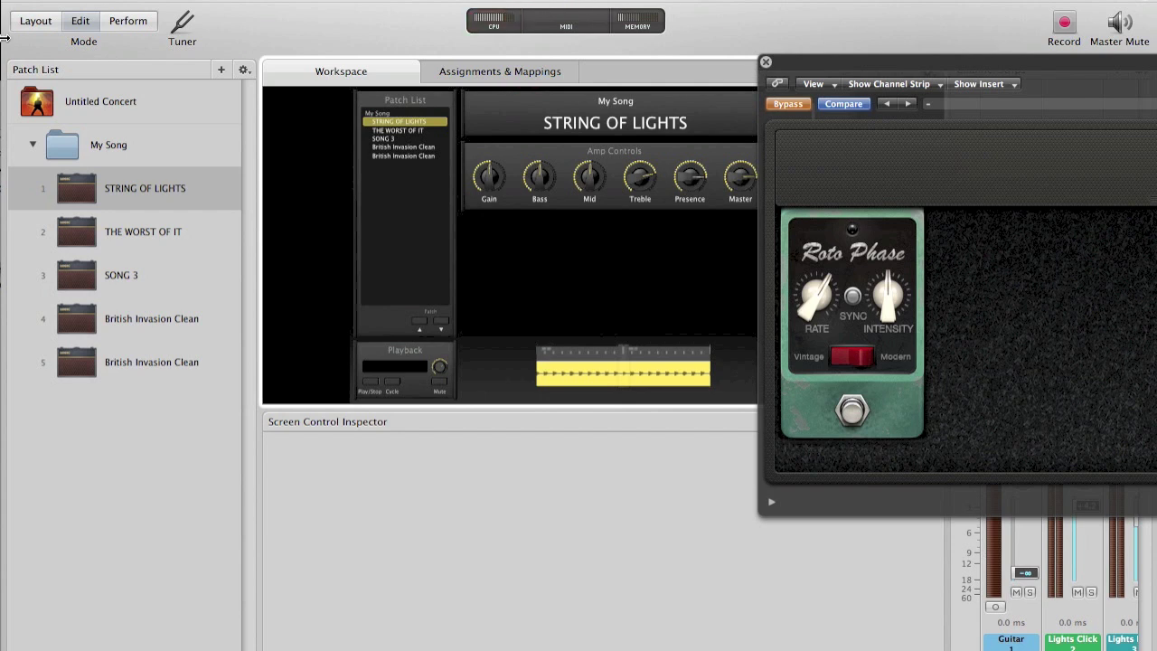
- In the layout, add a background panel below the Amp Controls and give it the dark red, silver-framed pedal style
left_click(35, 19)
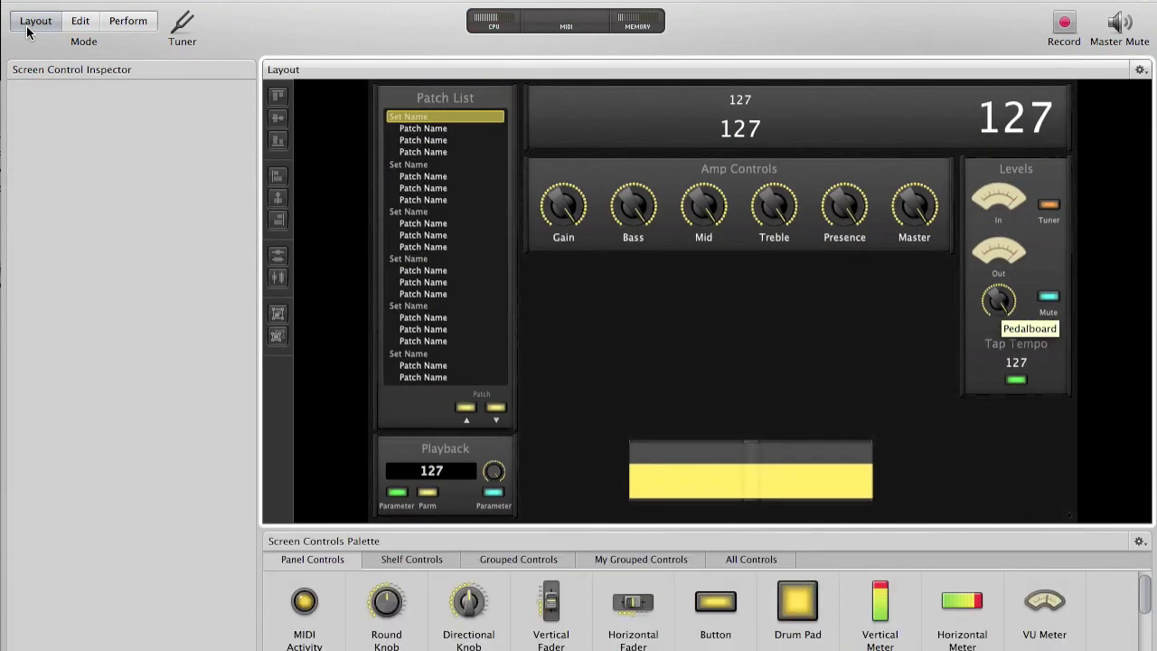
scroll(503, 603, "down", 3)
scroll(500, 604, "up", 3)
scroll(499, 604, "down", 3)
left_click(798, 612)
left_click_drag(798, 612, 694, 411)
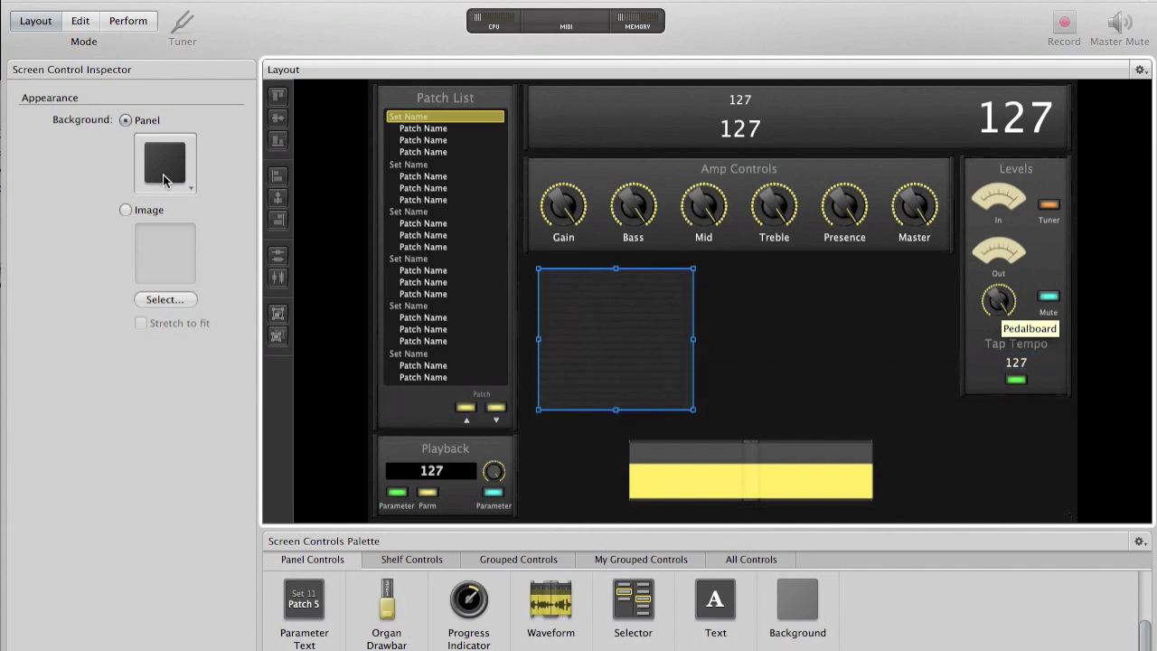
left_click(162, 177)
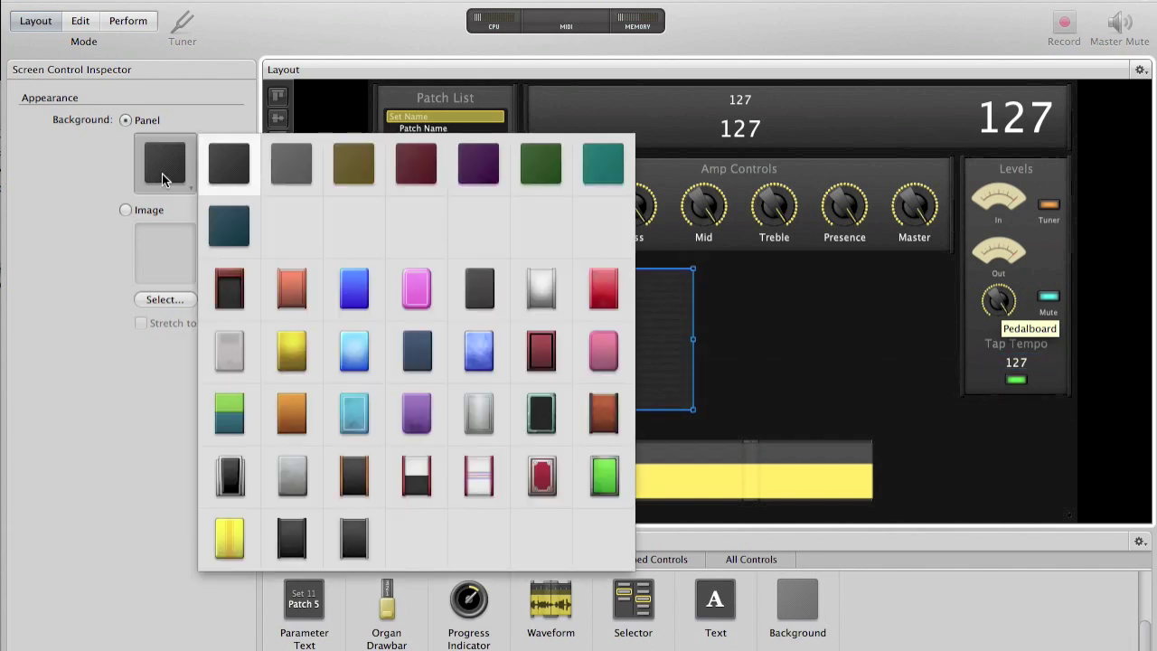
left_click(540, 476)
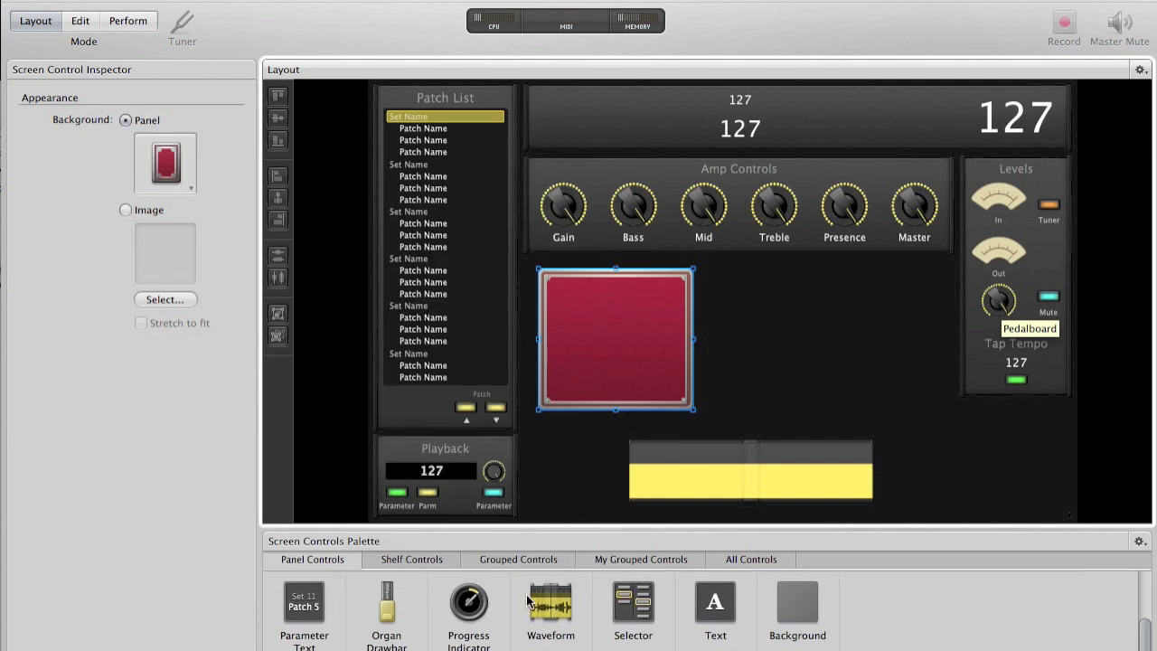
- Place two round knobs side by side on the red panel with a button centred below them
scroll(537, 601, "up", 5)
left_click_drag(458, 458, 567, 298)
left_click_drag(598, 351, 575, 309)
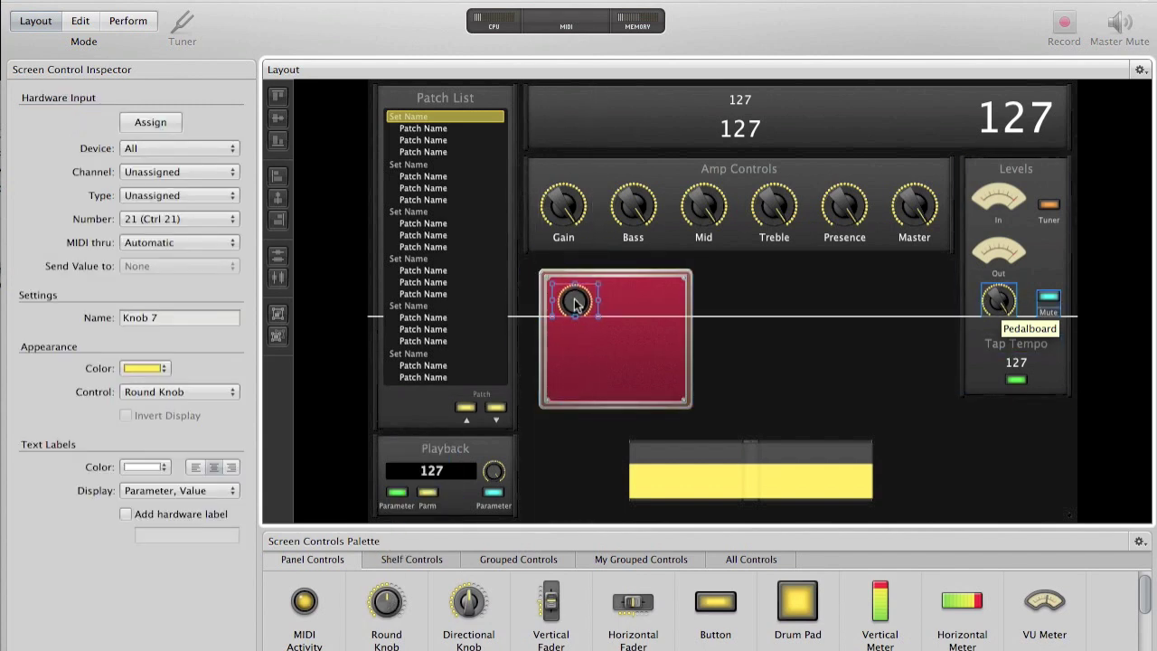
left_click_drag(388, 600, 662, 309)
left_click_drag(680, 365, 647, 308)
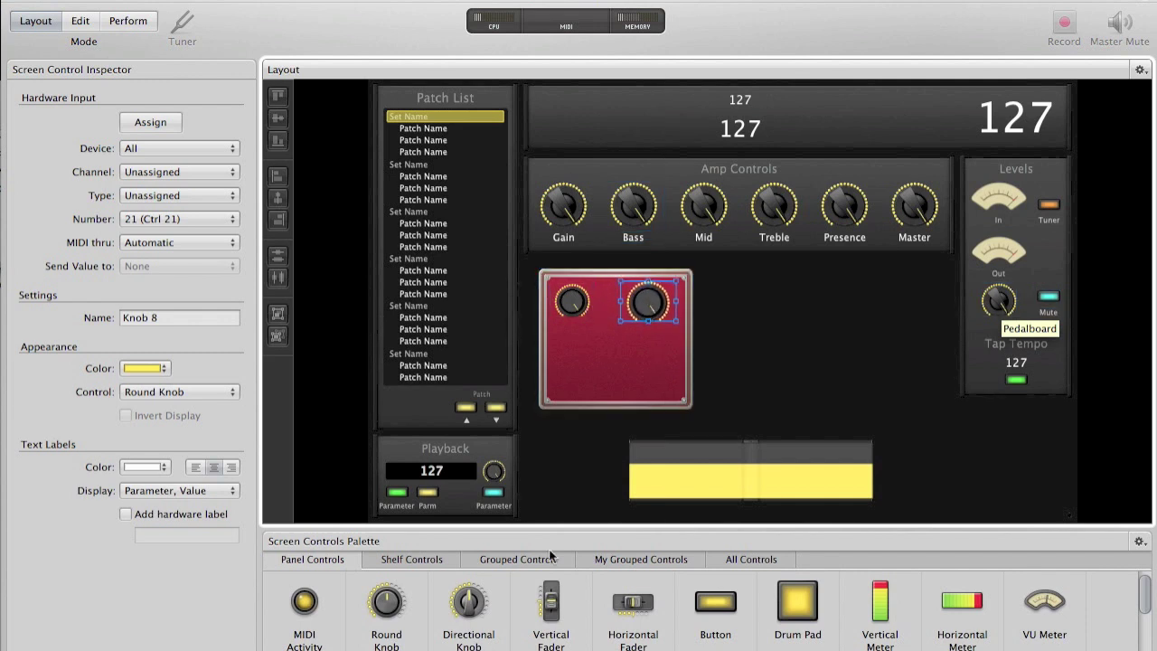
left_click_drag(721, 604, 638, 387)
left_click(790, 384)
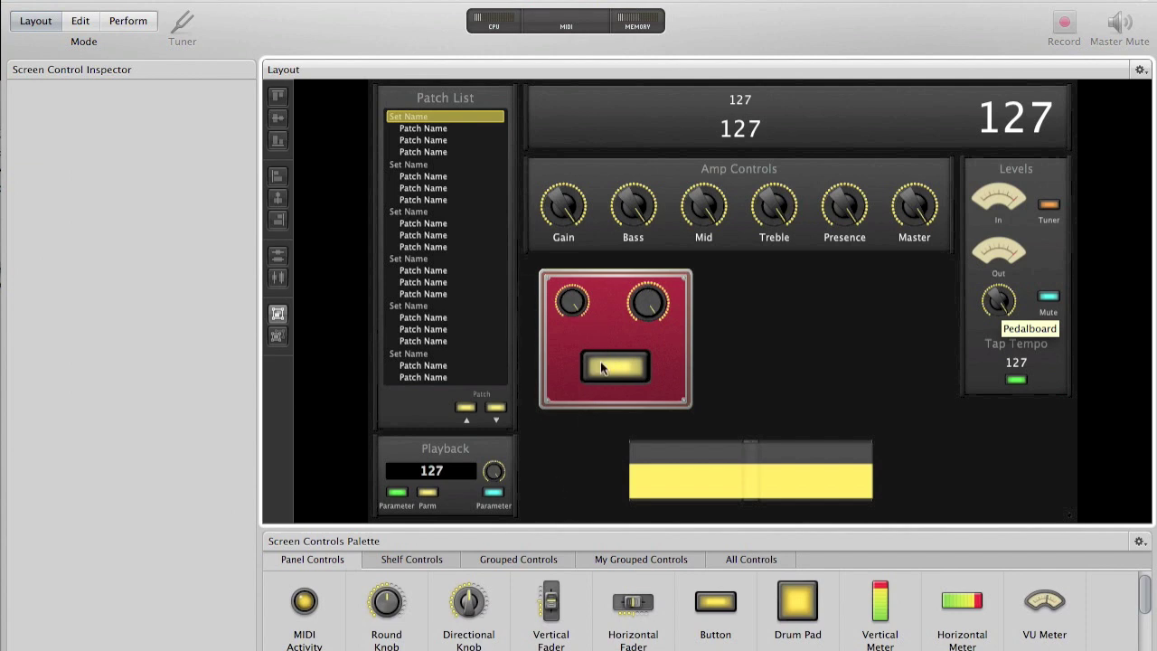
- Return to editing the patch and map the red panel's button to Guitar's Pedalboard parameter Slot 1 - Roto Phase Pedal State
left_click(89, 24)
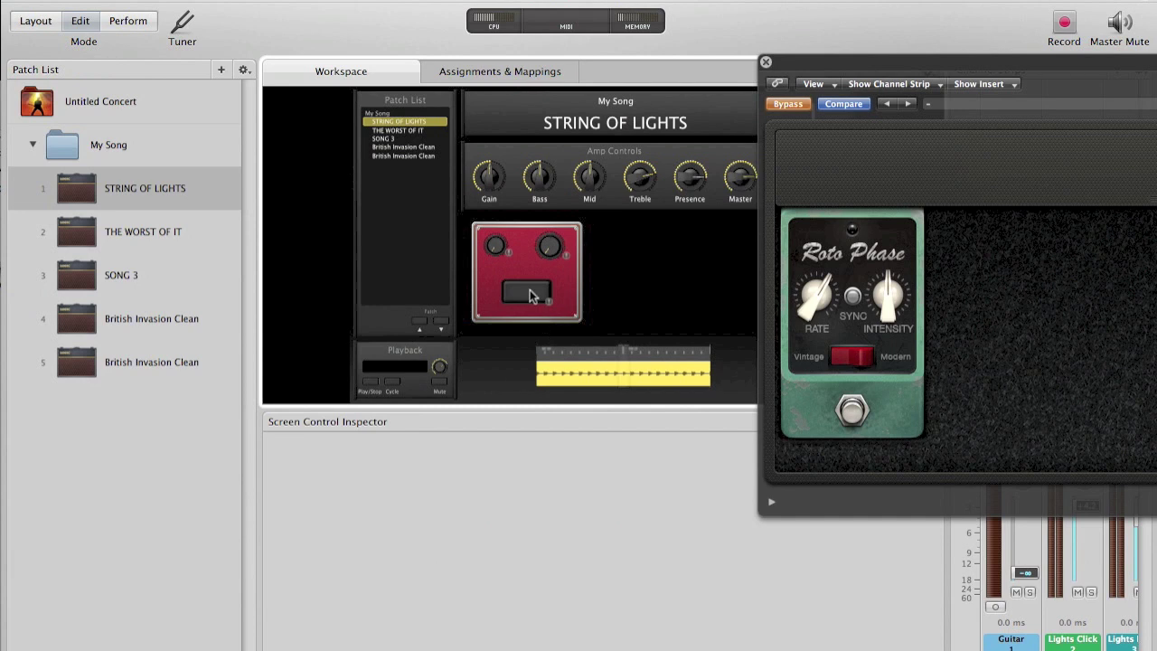
left_click(531, 293)
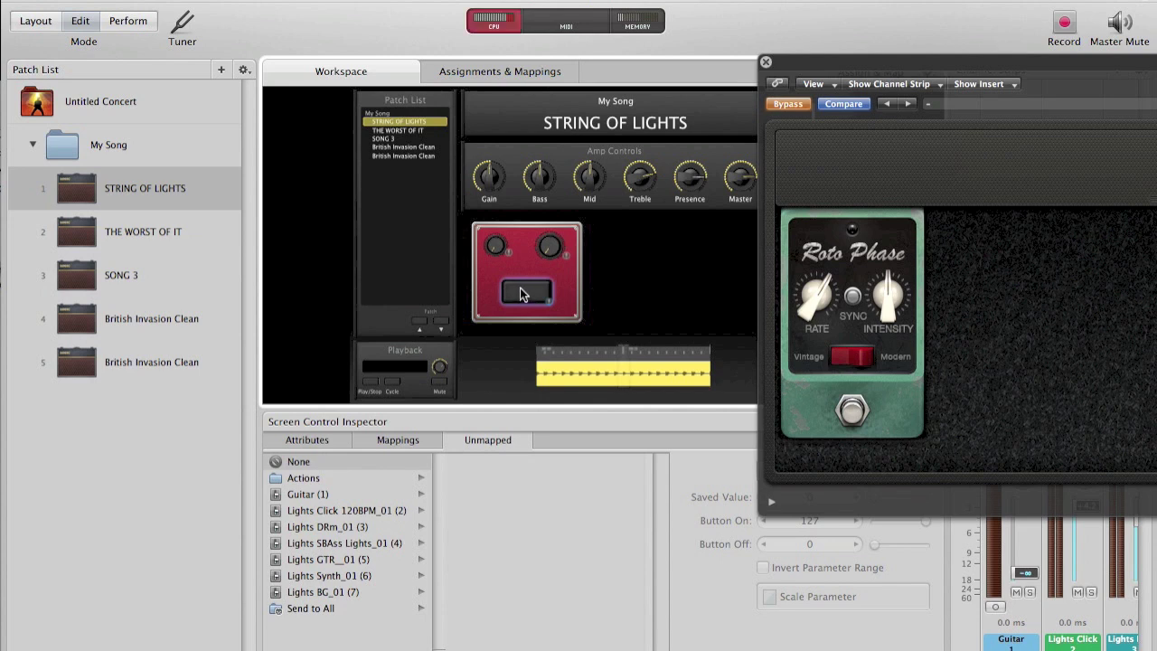
left_click(311, 495)
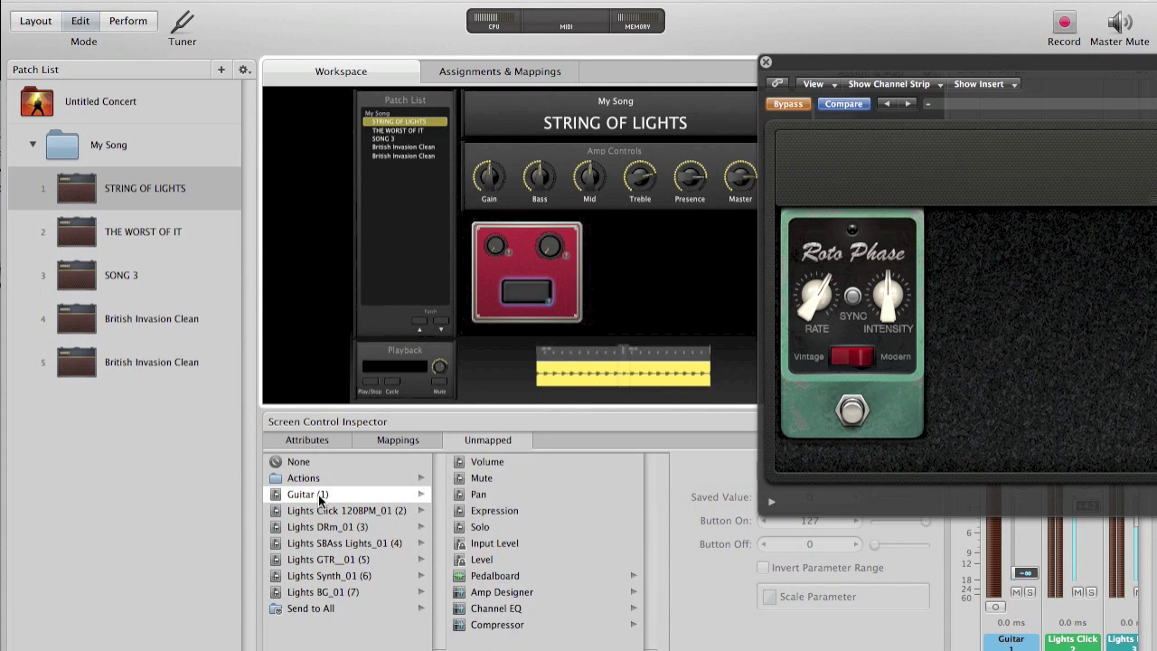
left_click(499, 578)
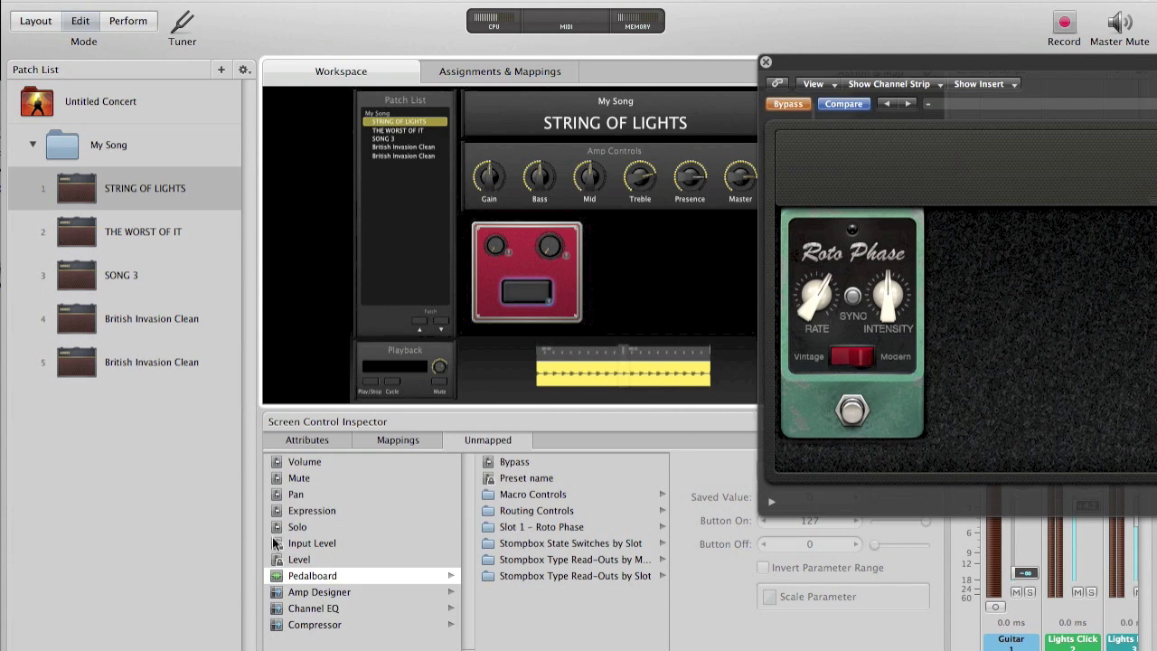
left_click(553, 525)
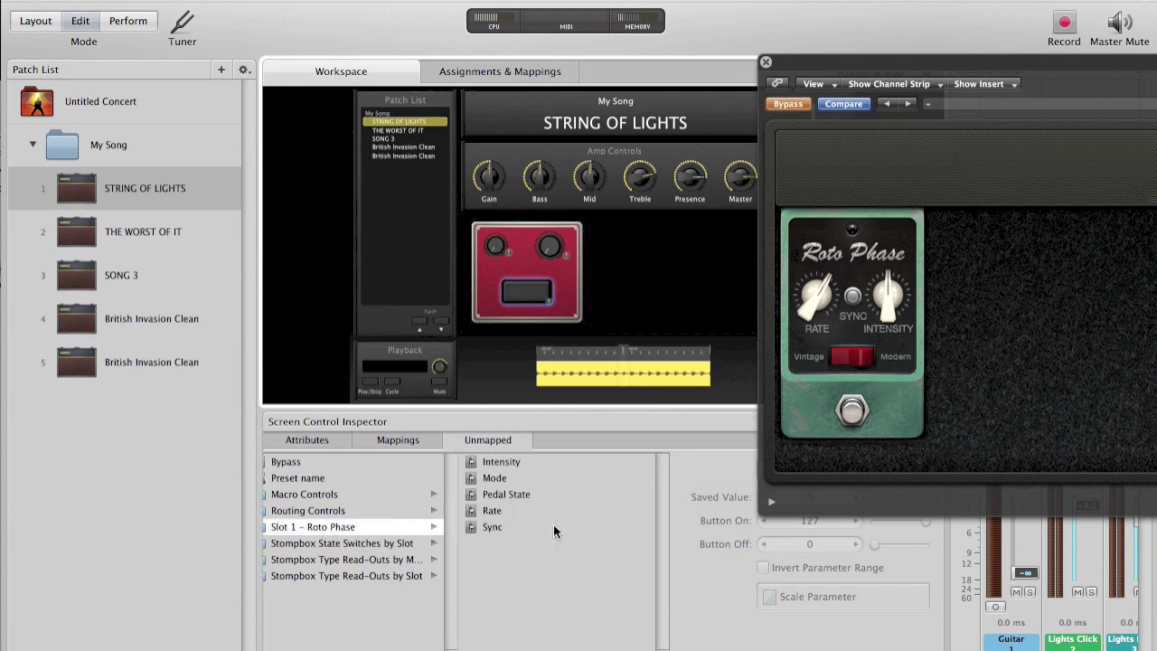
left_click(513, 495)
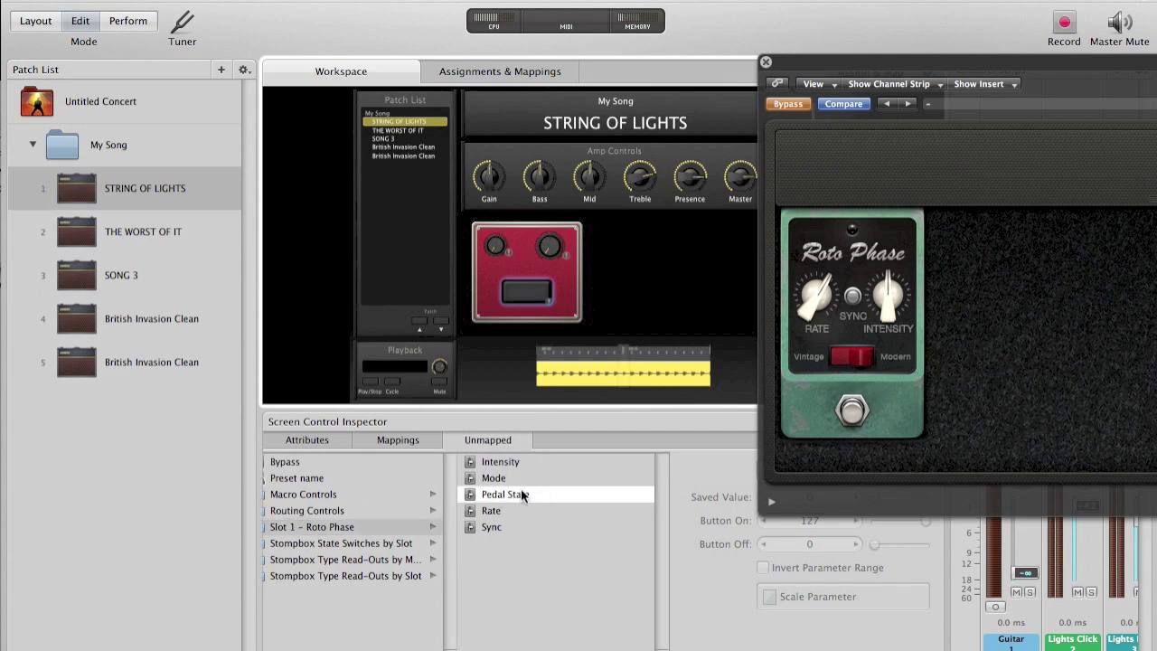
- Test the mapping by toggling the Roto Phase pedal with both the red panel's button and the pedal's own footswitch
left_click(529, 291)
left_click(529, 291)
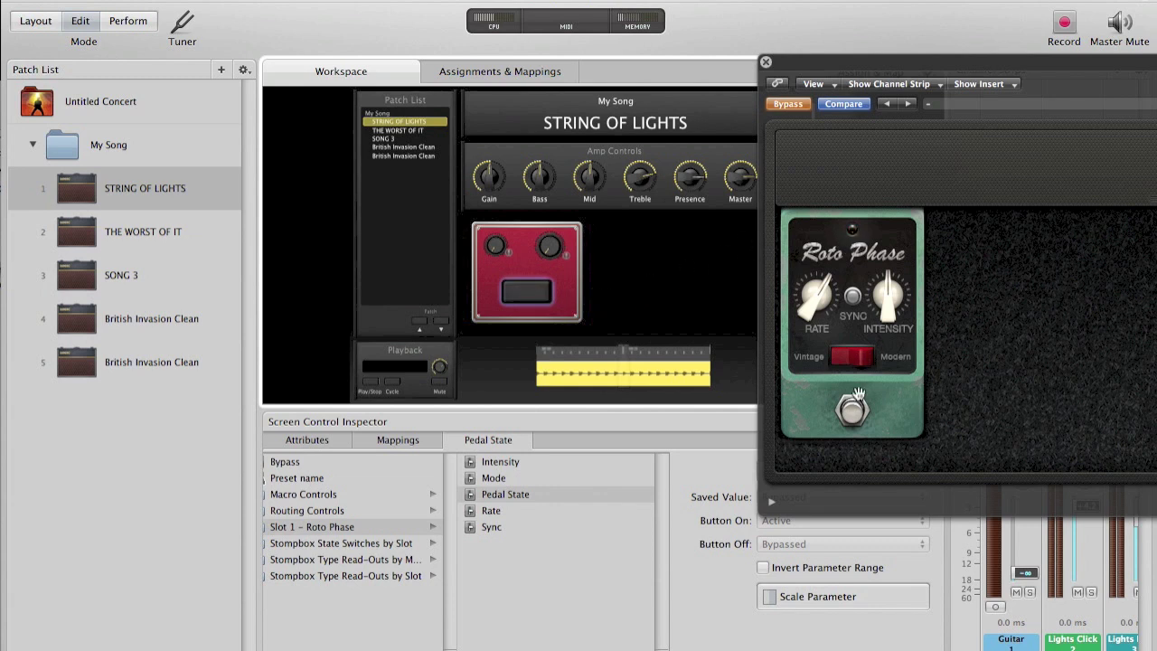
left_click(854, 418)
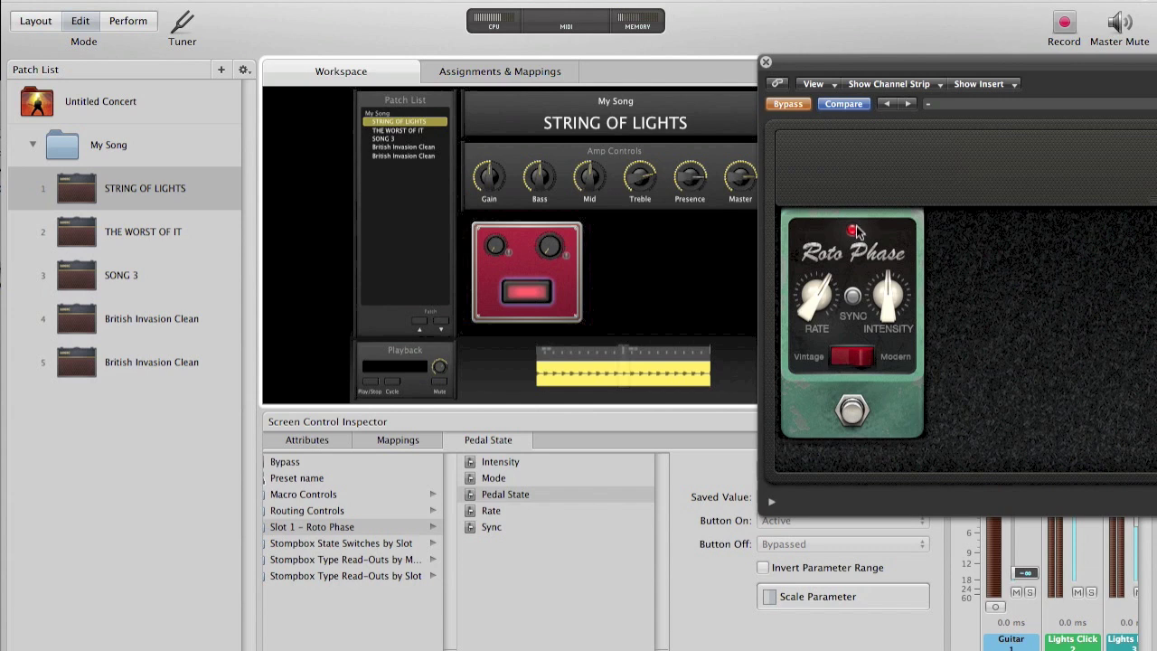
left_click(852, 413)
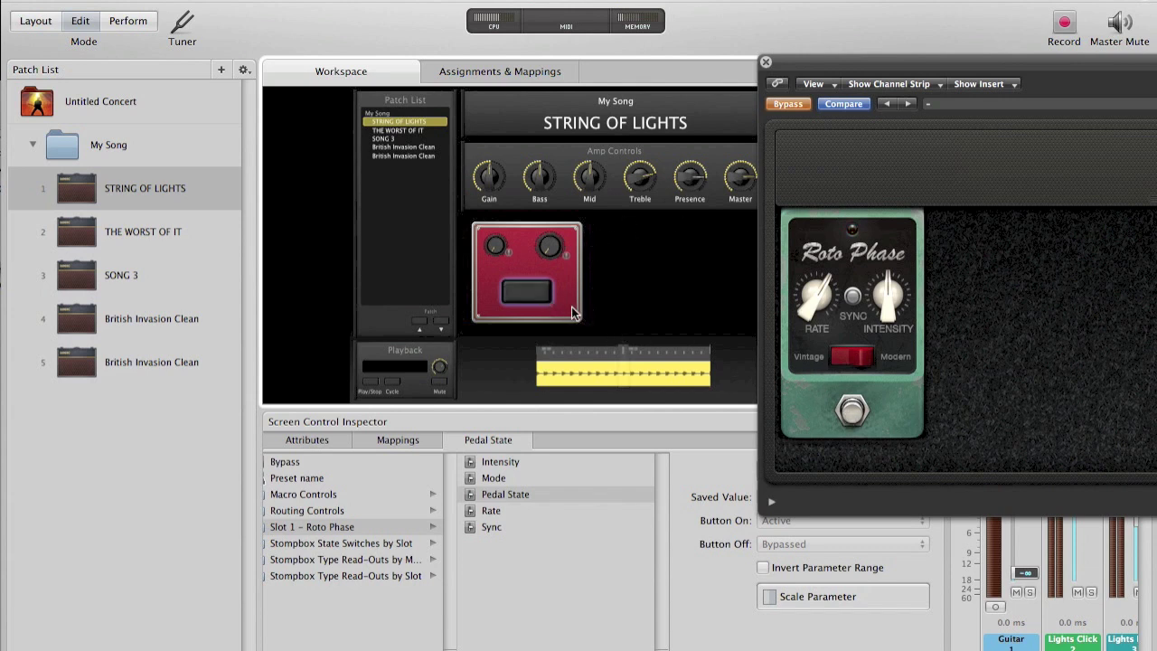
left_click(527, 292)
left_click(521, 298)
- Map the red panel's left knob to Rate of Slot 1 - Roto Phase in Guitar's Pedalboard and turn it to test
left_click(496, 251)
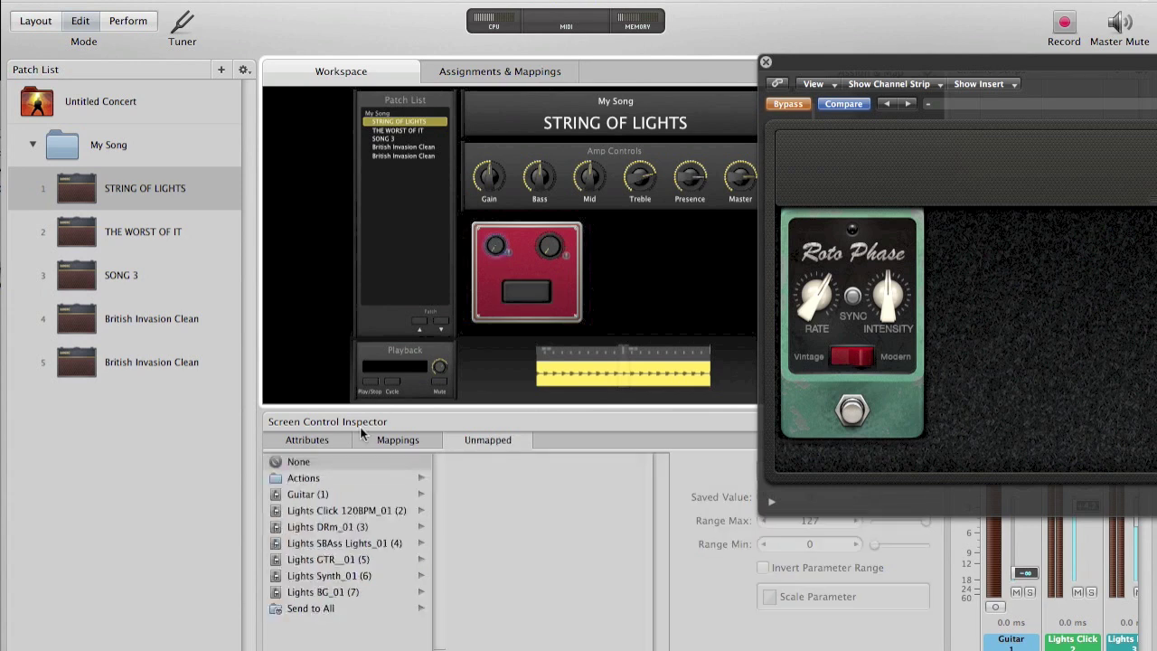
left_click(330, 493)
left_click(487, 575)
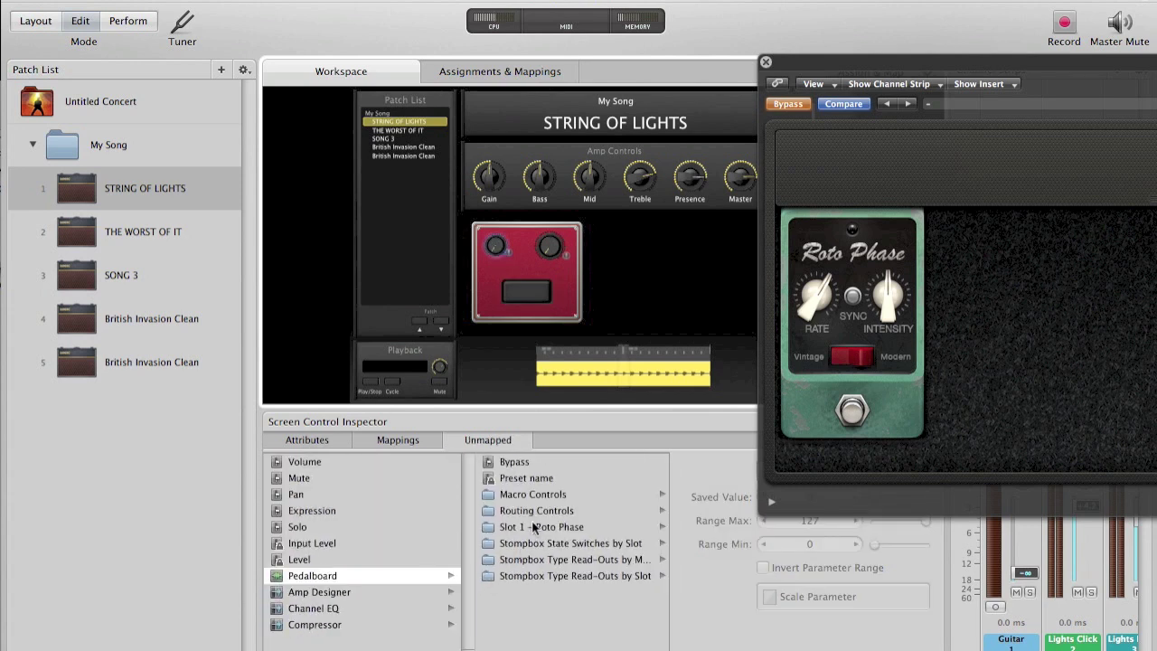
left_click(533, 526)
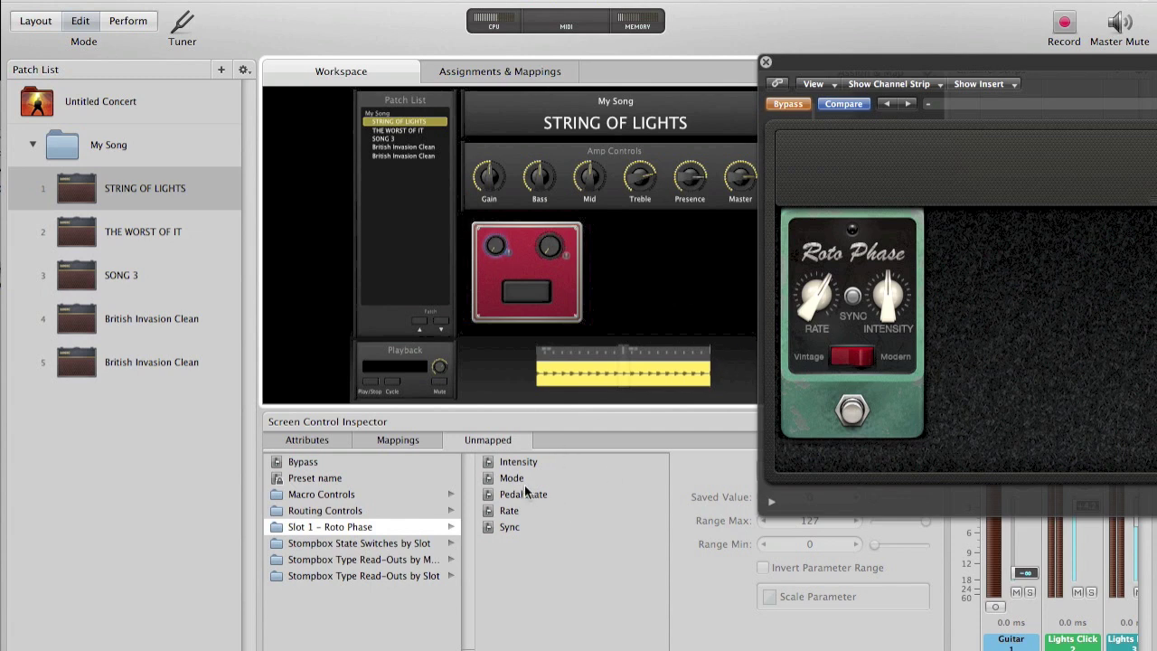
left_click(509, 509)
left_click(492, 256)
left_click_drag(492, 256, 498, 300)
mouse_move(494, 246)
left_mouse_down()
mouse_move(496, 299)
mouse_move(495, 228)
left_mouse_up()
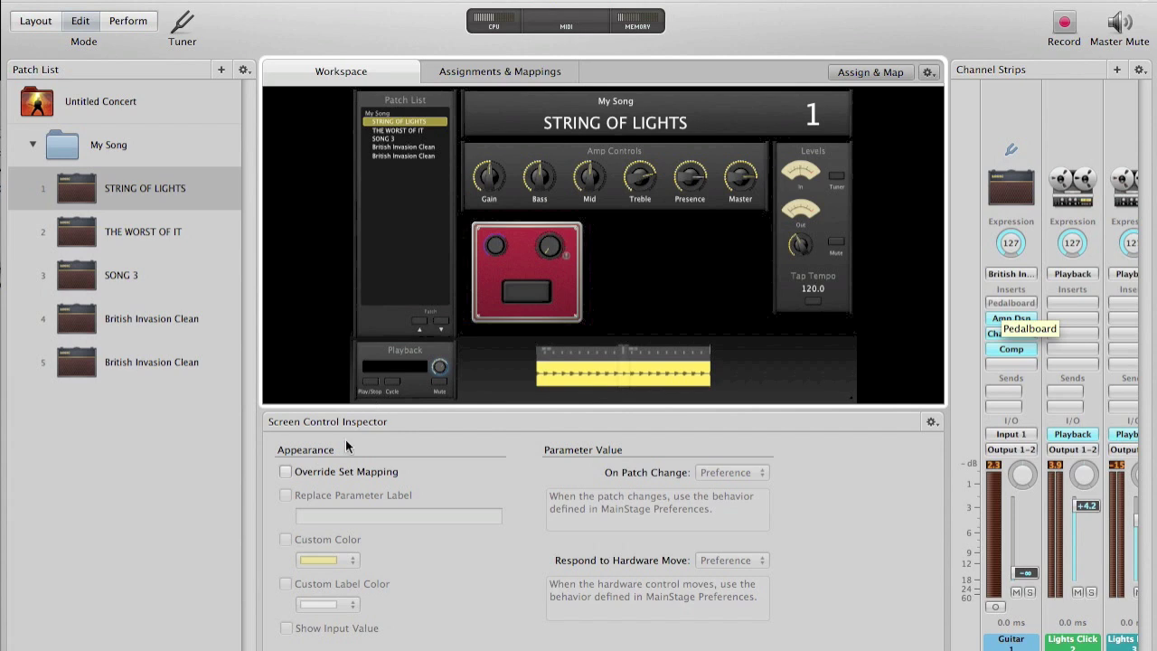
- Override the set mapping of STRING OF LIGHTS' Playback volume knob and map it to Volume of Lights Click 120BPM_01
left_click(286, 472)
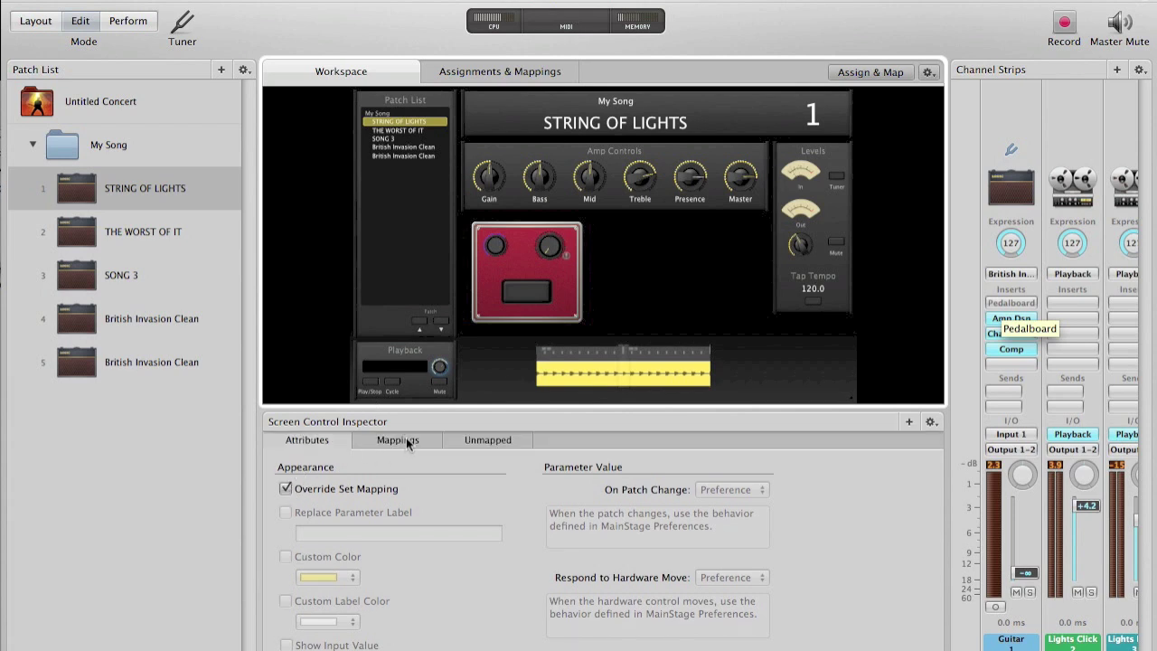
left_click(407, 441)
left_click(327, 475)
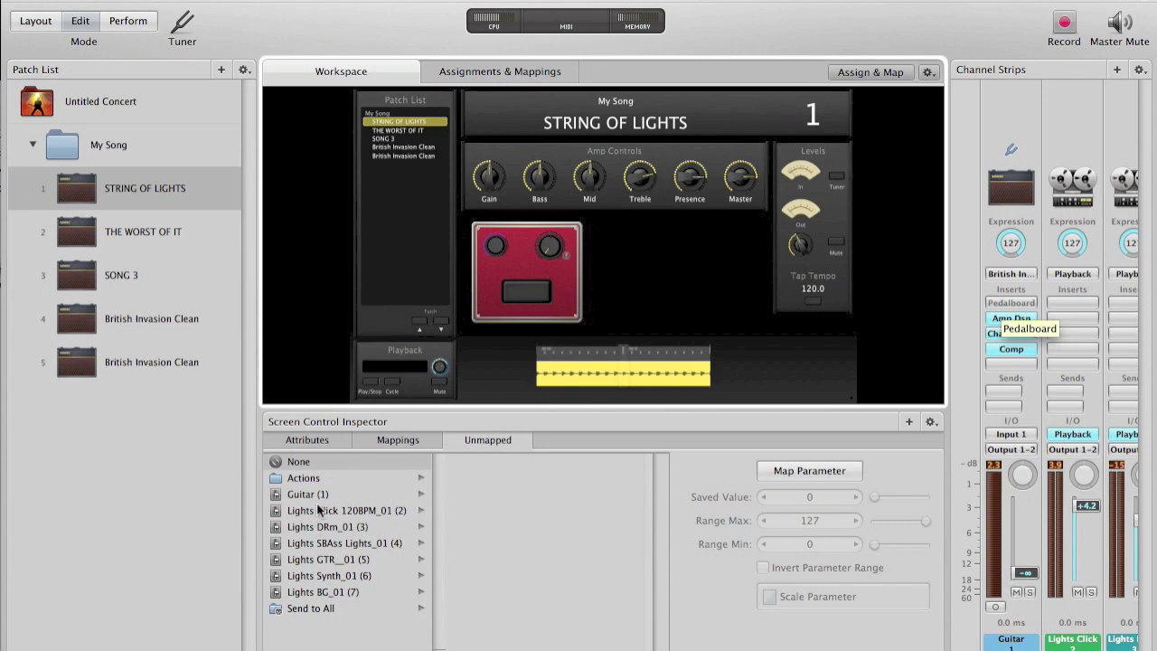
left_click(318, 511)
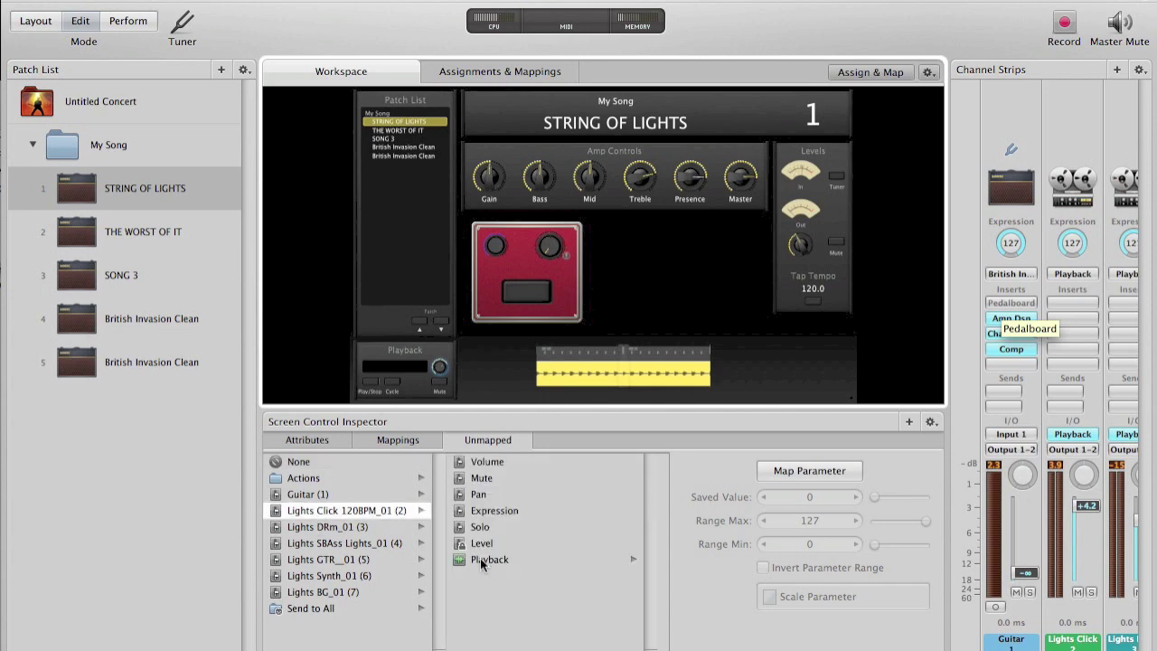
left_click(488, 463)
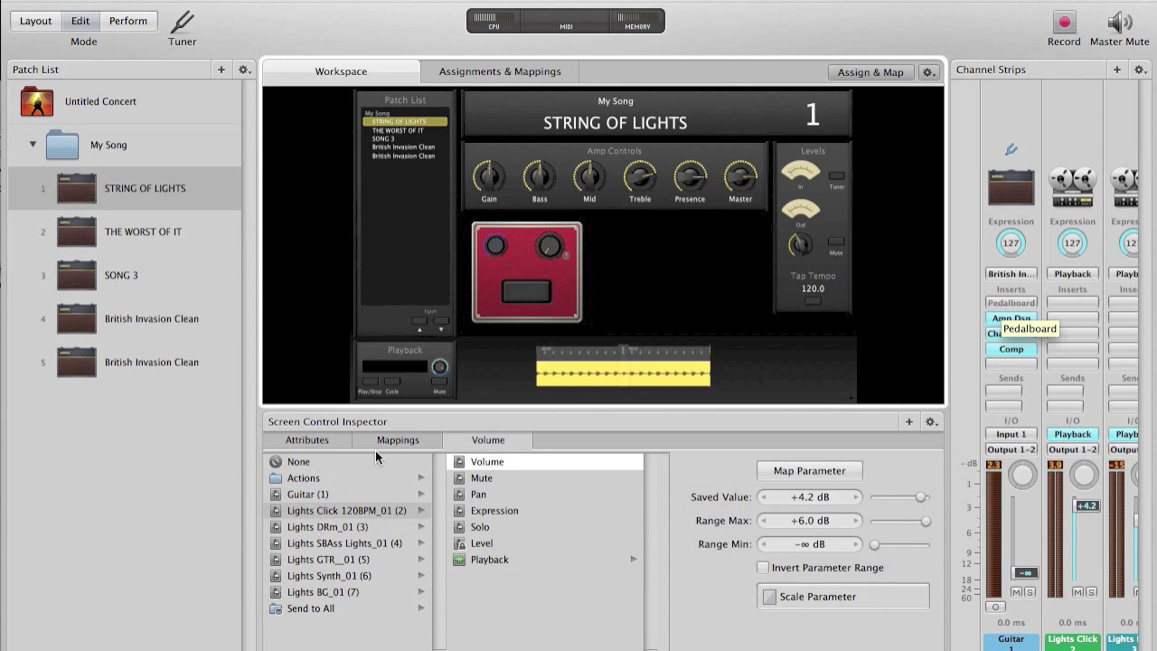
- Add a second mapping to the Playback volume knob and assign it to Volume of Lights DRm_01
left_click(315, 445)
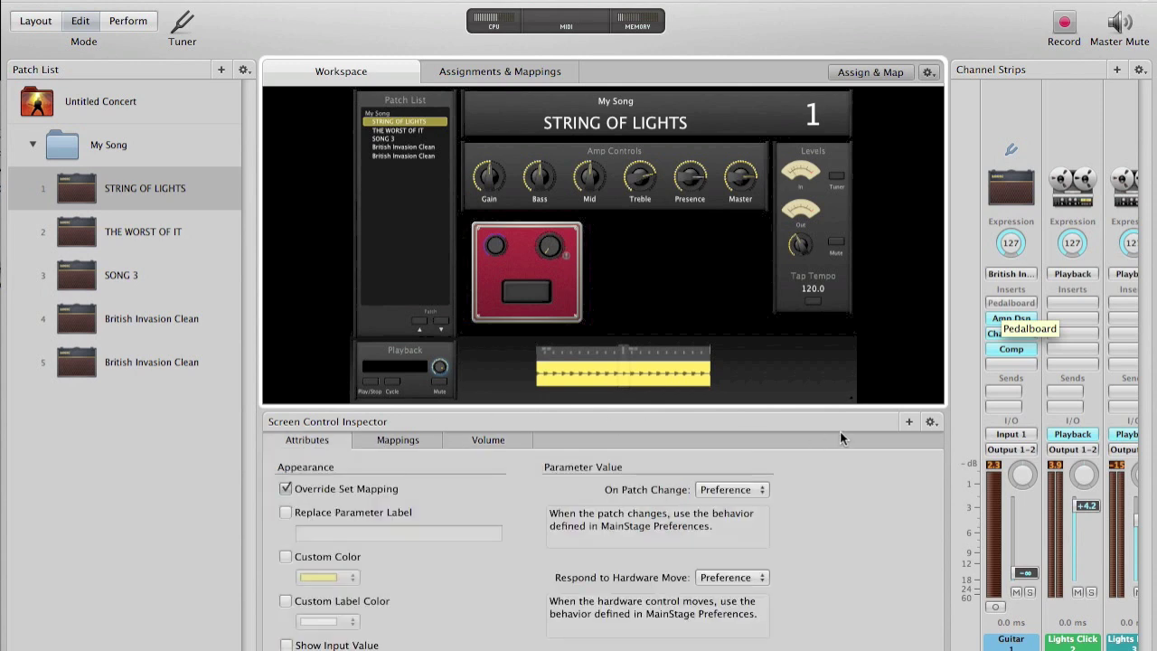
left_click(908, 422)
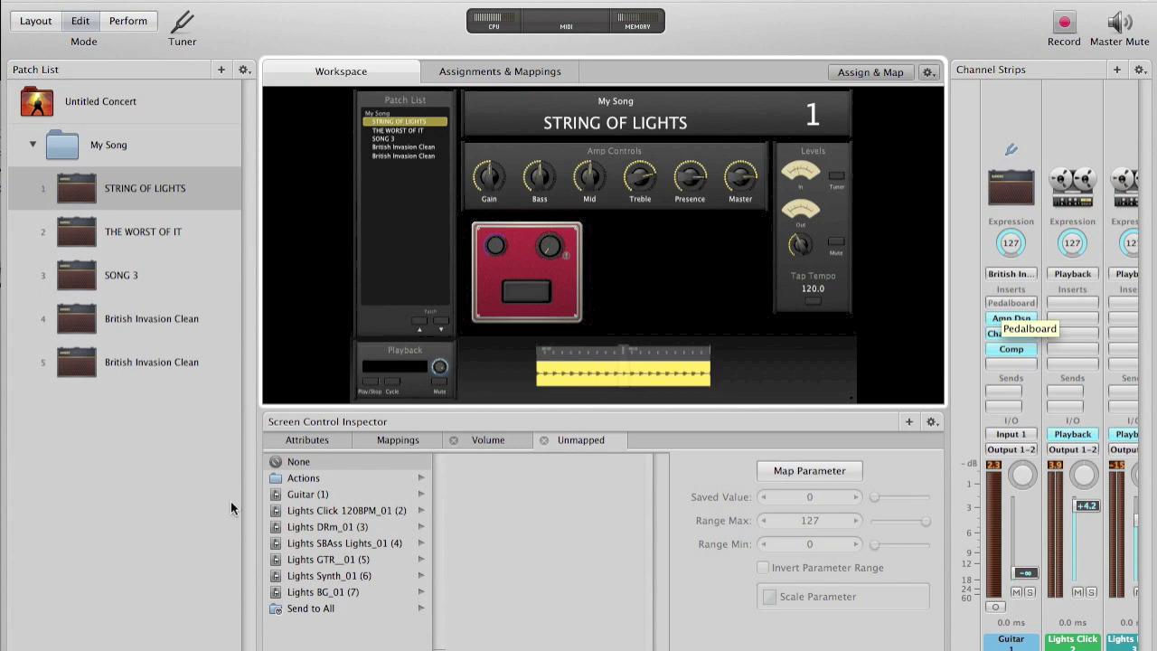
left_click(303, 522)
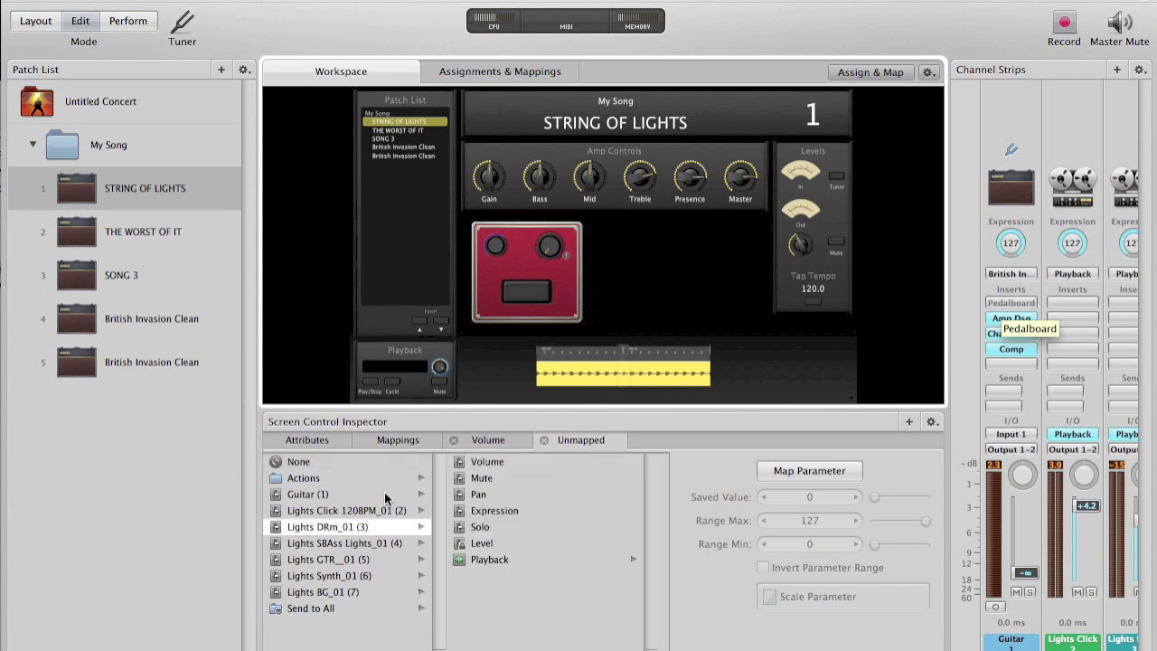
left_click(470, 463)
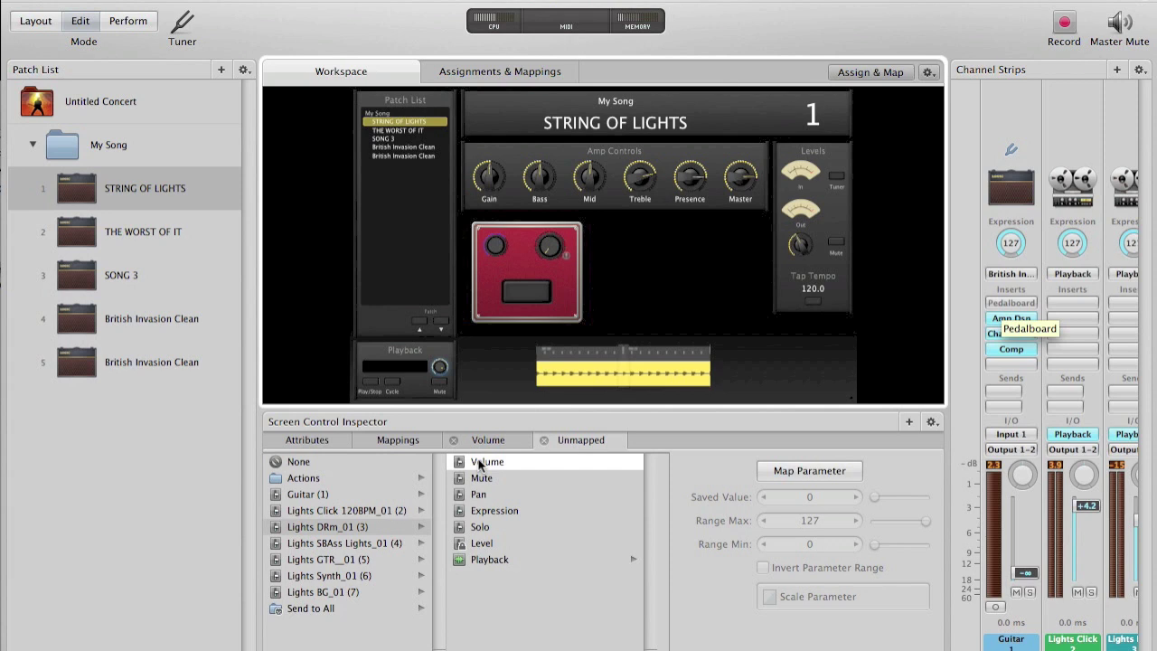
- Turn the Playback volume knob to test it and add a third mapping to Volume of Lights SBAss Lights_01
left_click(453, 334)
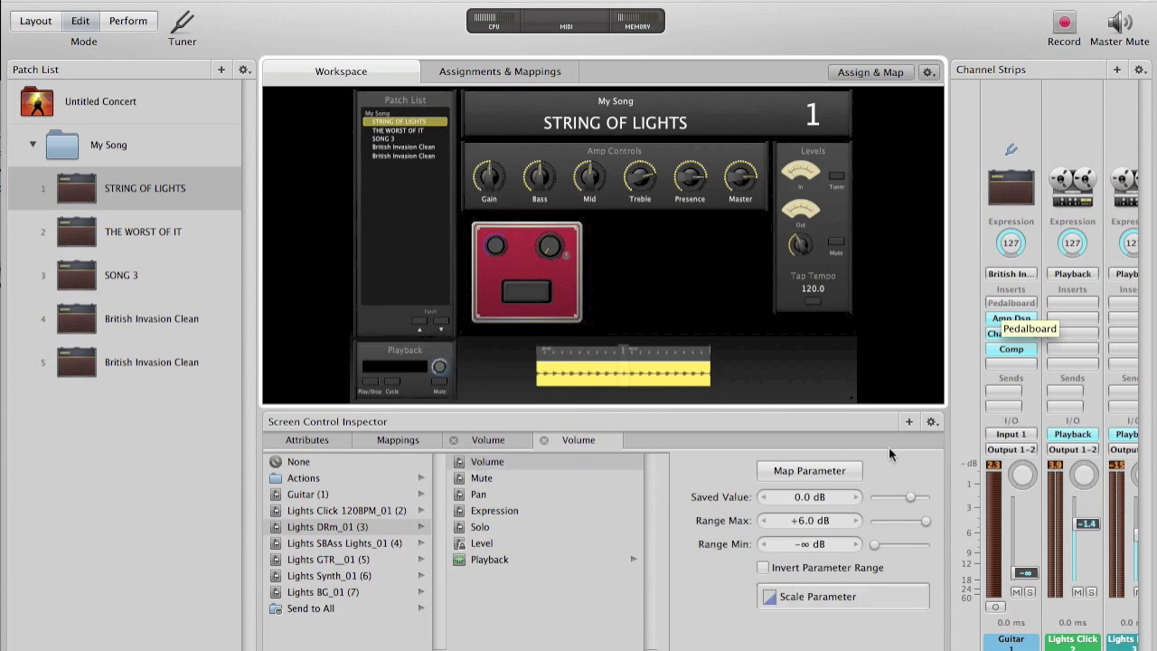
mouse_move(441, 372)
left_mouse_down()
mouse_move(443, 429)
mouse_move(439, 329)
mouse_move(445, 463)
mouse_move(432, 323)
mouse_move(456, 446)
mouse_move(446, 234)
mouse_move(449, 371)
mouse_move(428, 284)
mouse_move(445, 417)
mouse_move(427, 298)
mouse_move(430, 358)
left_mouse_up()
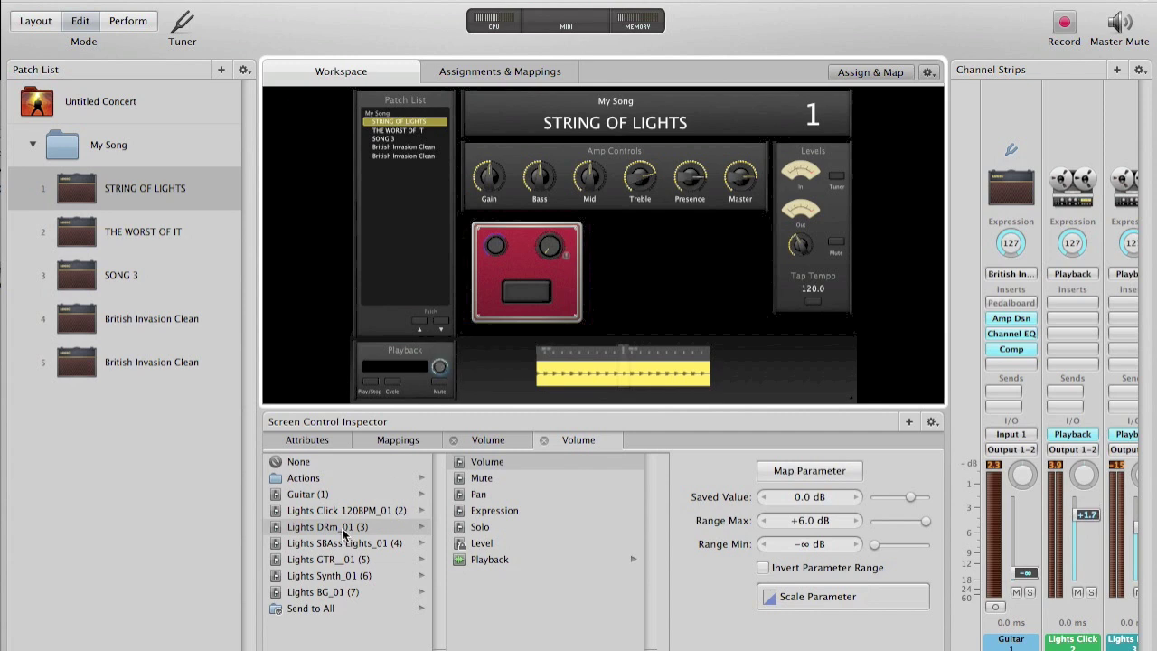
left_click(909, 421)
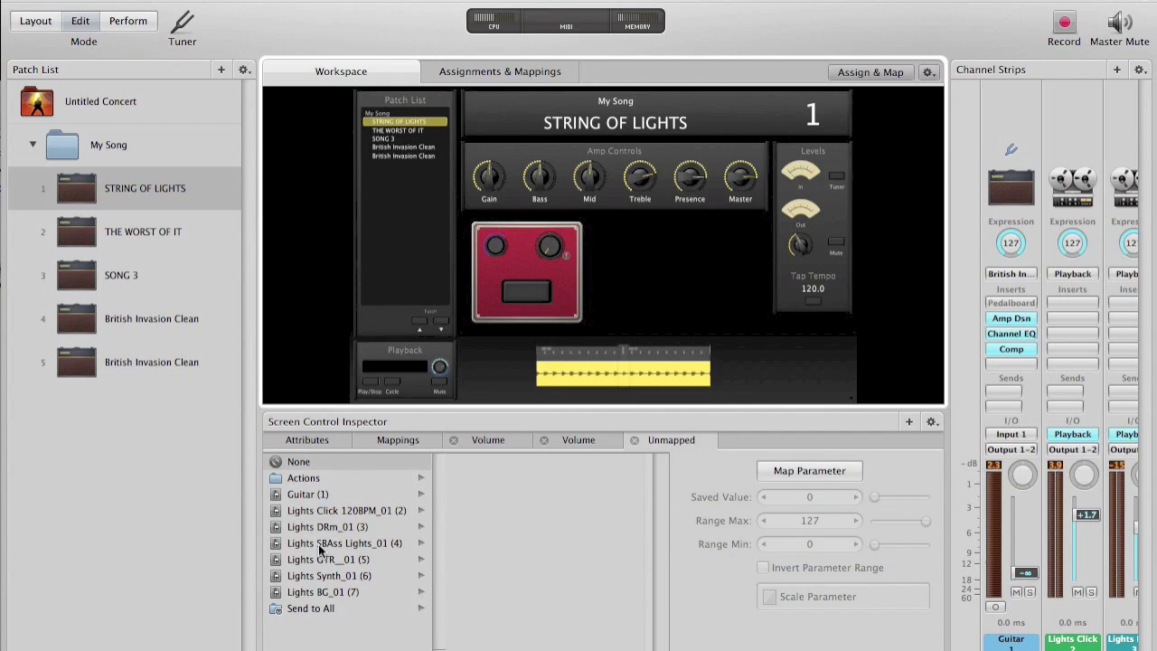
left_click(318, 544)
left_click(508, 461)
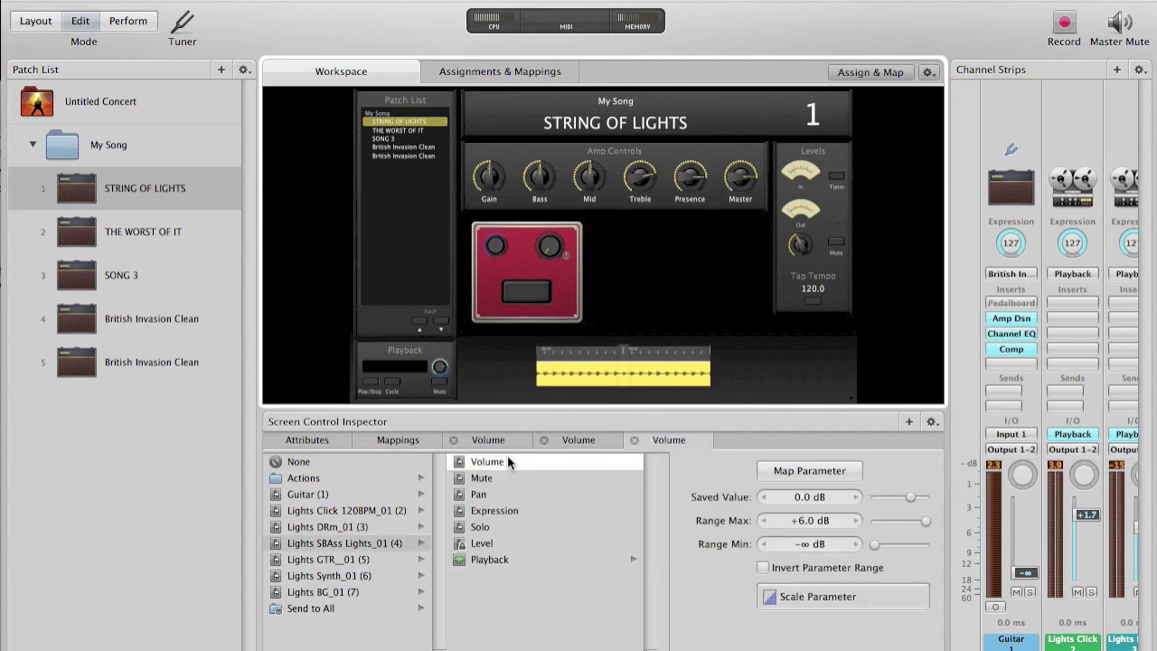
left_click(339, 559)
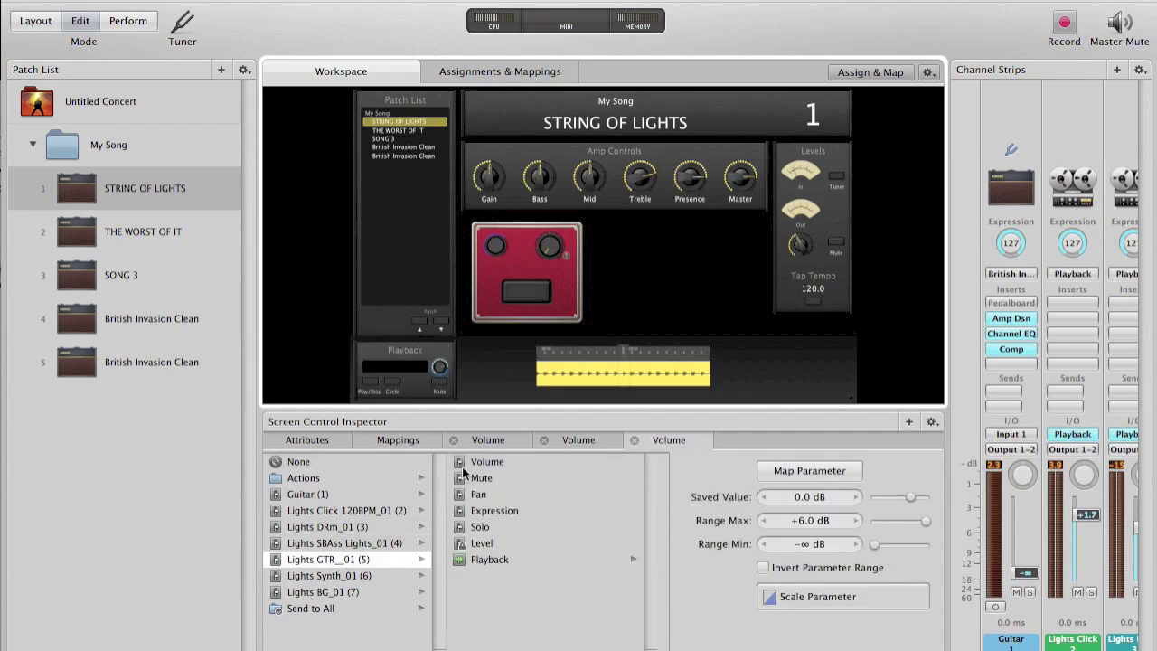
- Override the set mapping of the Playback Mute button and map it to Mute of Lights Click 120BPM_01
left_click(439, 385)
left_click(286, 472)
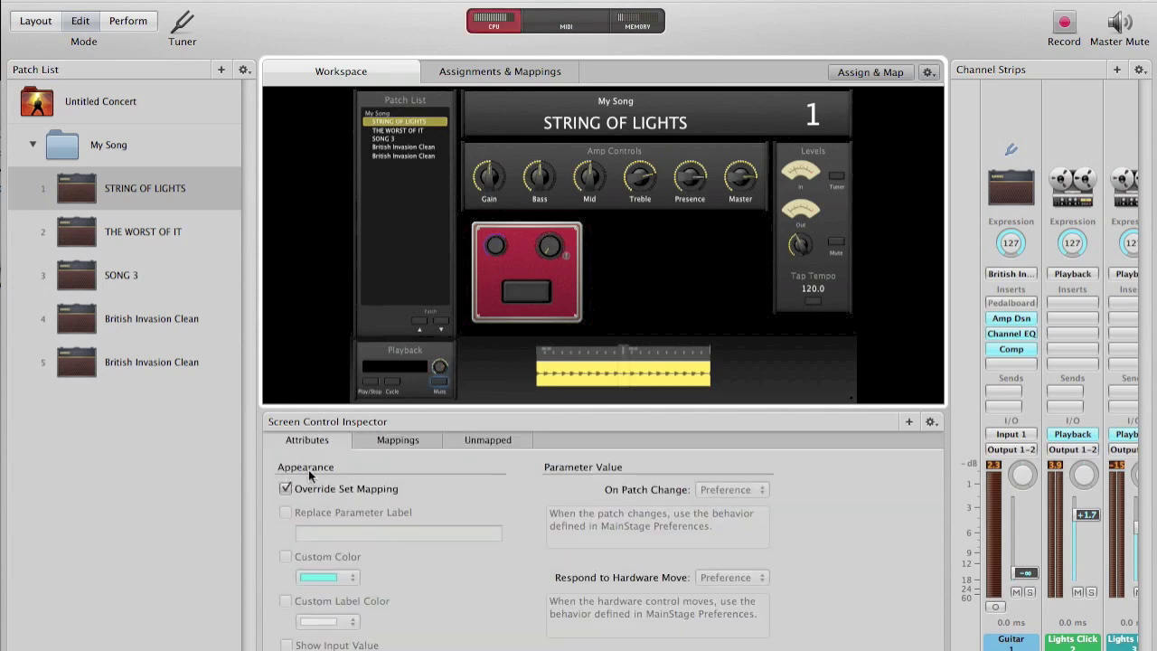
left_click(422, 431)
left_click(336, 473)
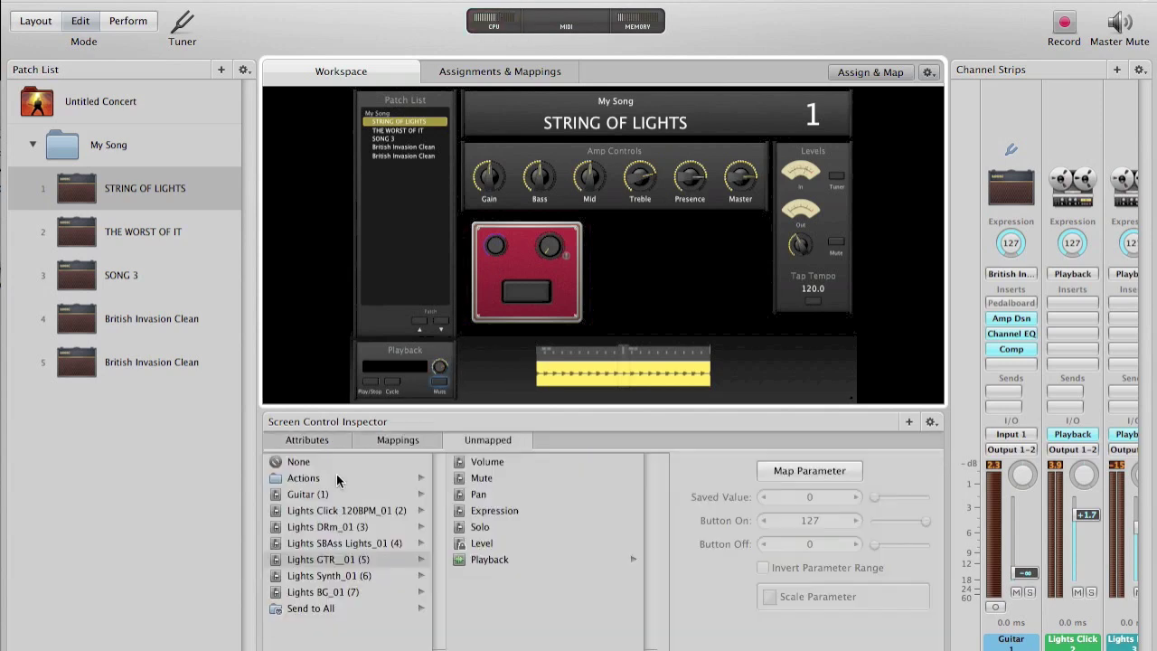
left_click(318, 511)
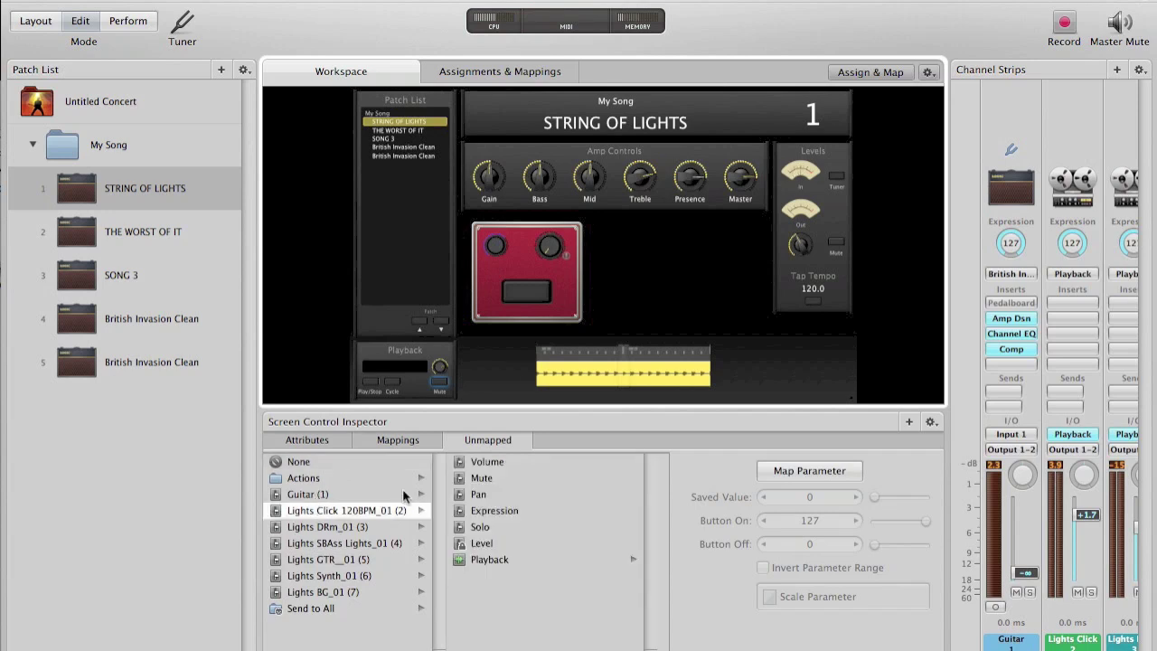
left_click(478, 478)
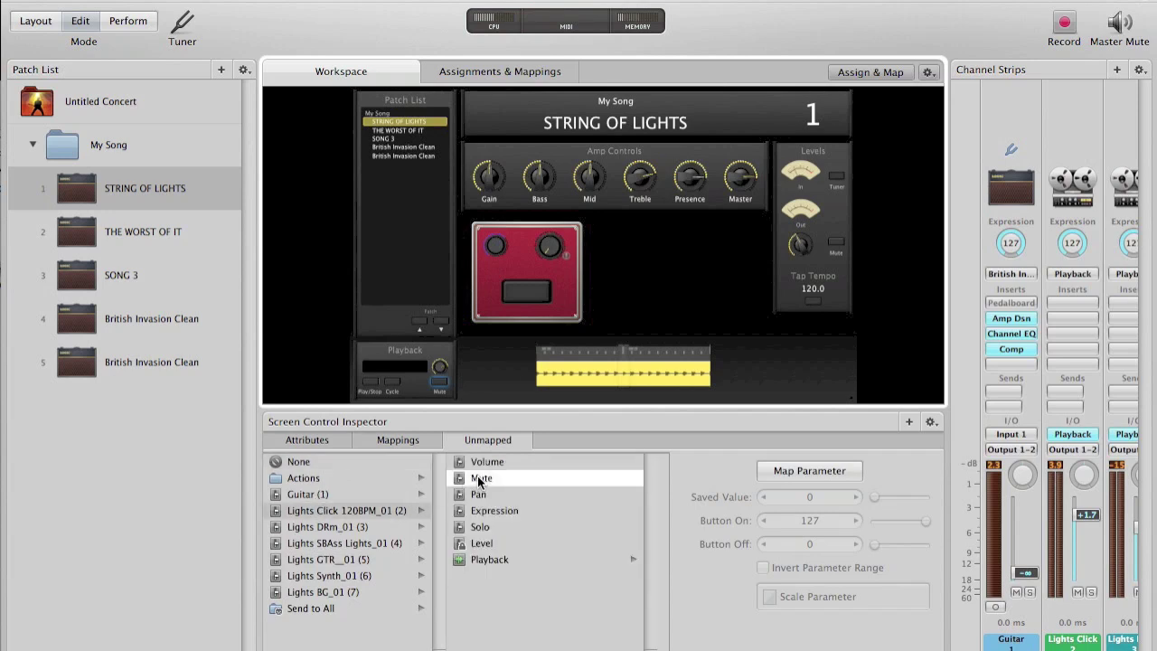
- Add a second mapping to the Playback Mute button and assign it to Mute of Lights DRm_01
left_click(909, 422)
left_click(306, 524)
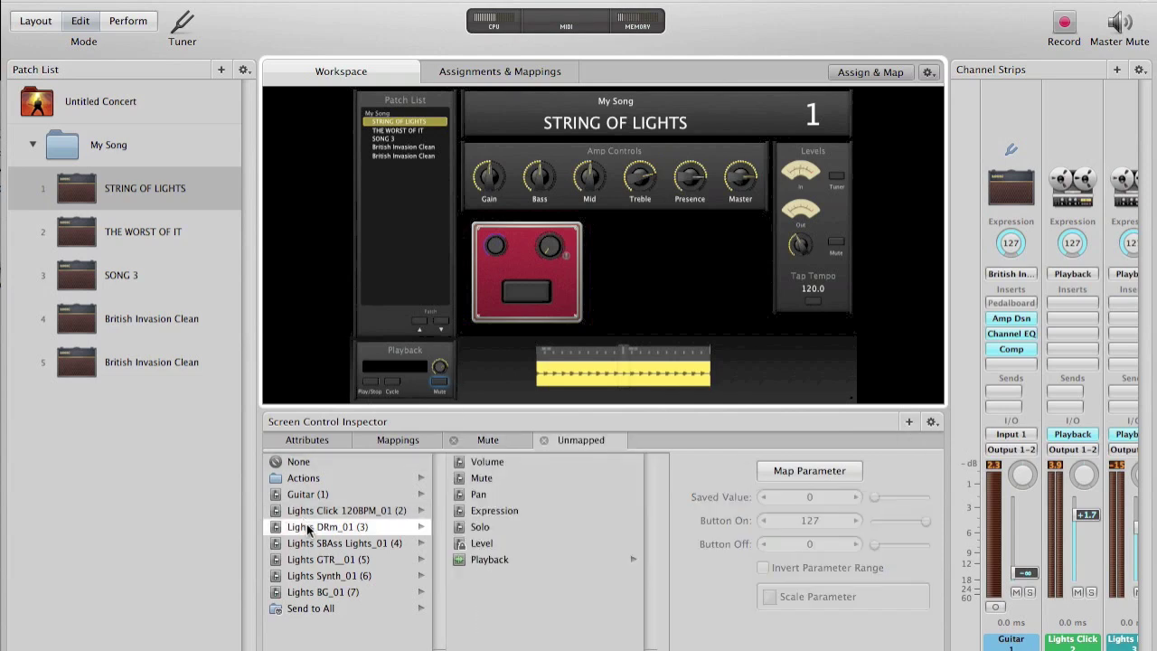
left_click(464, 479)
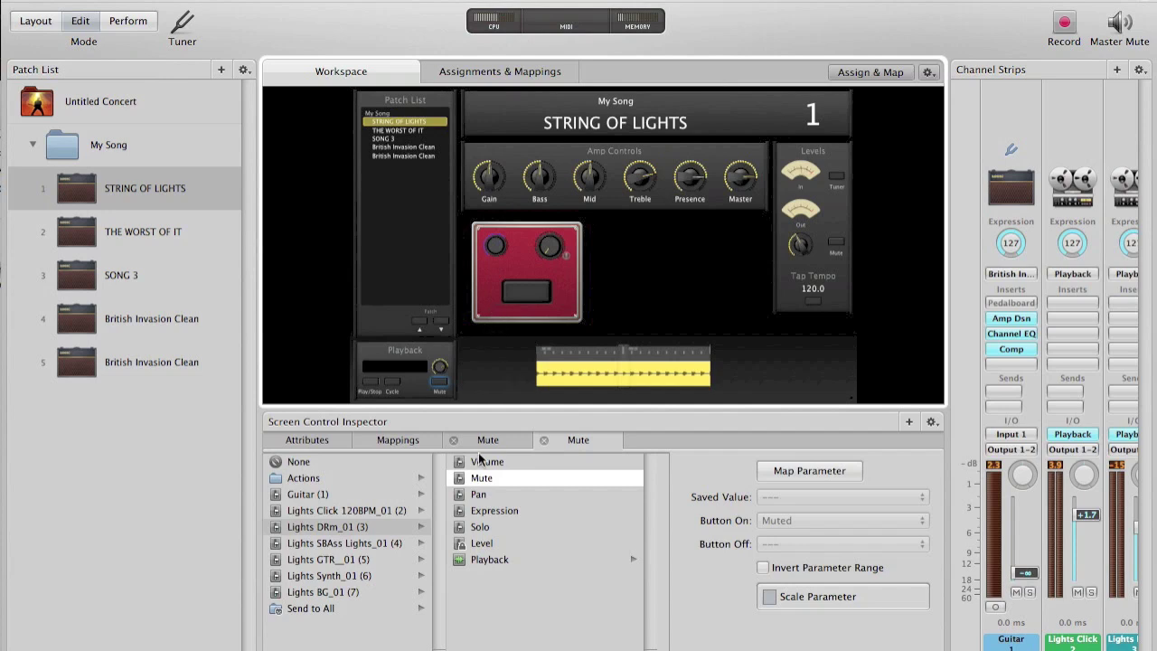
- Add a round knob to the layout between the Playback panel and the waveform, and enlarge it slightly
left_click(48, 22)
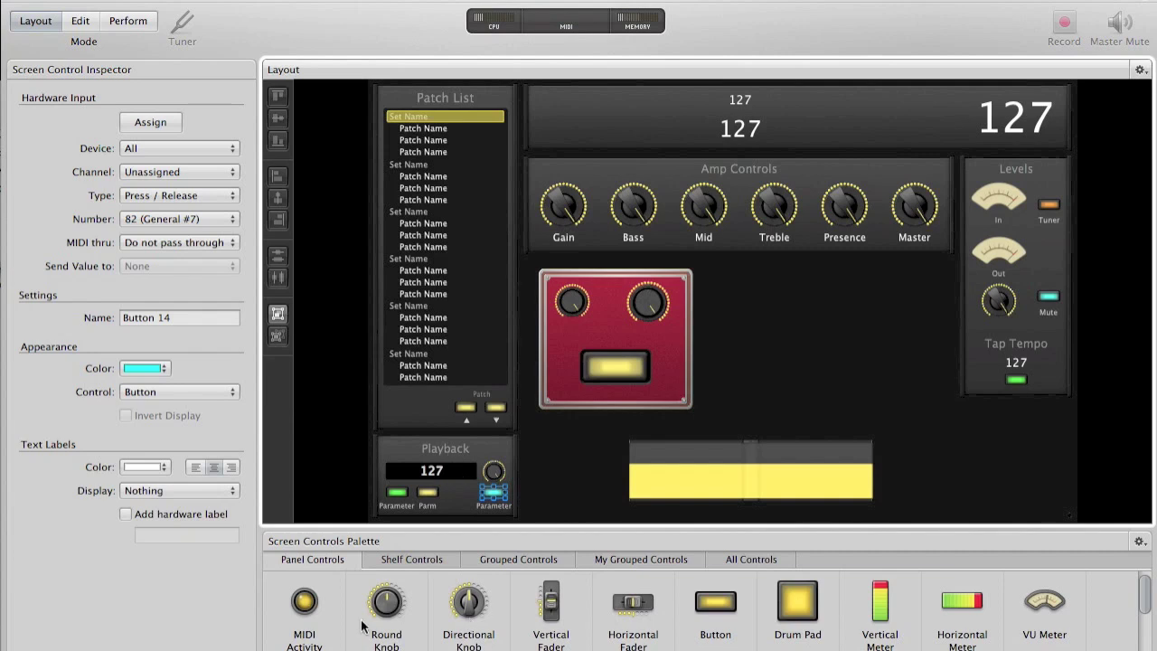
left_click_drag(389, 603, 564, 469)
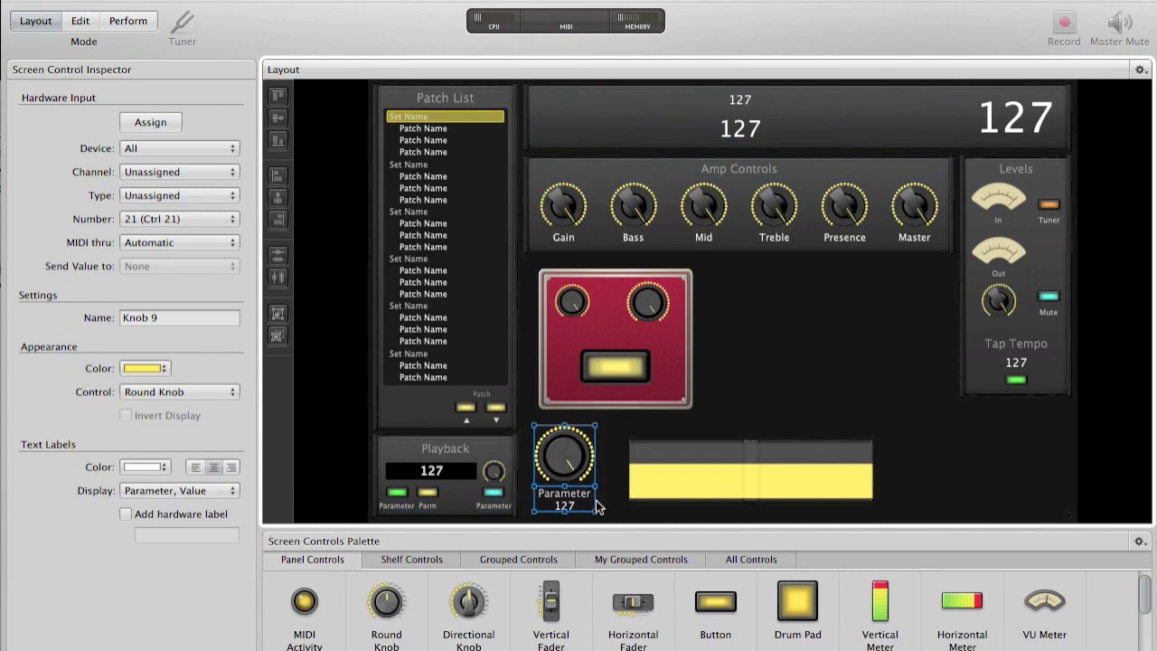
left_click(602, 517)
left_click(564, 463)
left_click_drag(597, 511, 611, 517)
left_click_drag(575, 470, 580, 470)
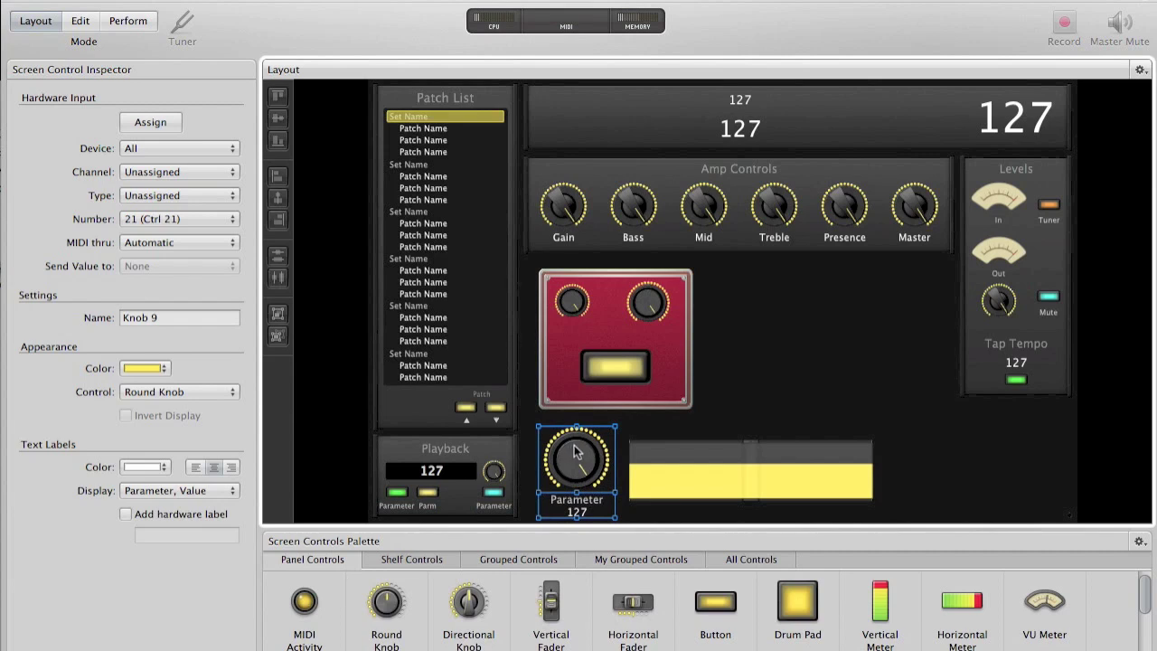
- Map the new round knob to Volume of Lights Click 120BPM_01 in Edit mode and turn it to test
left_click(87, 26)
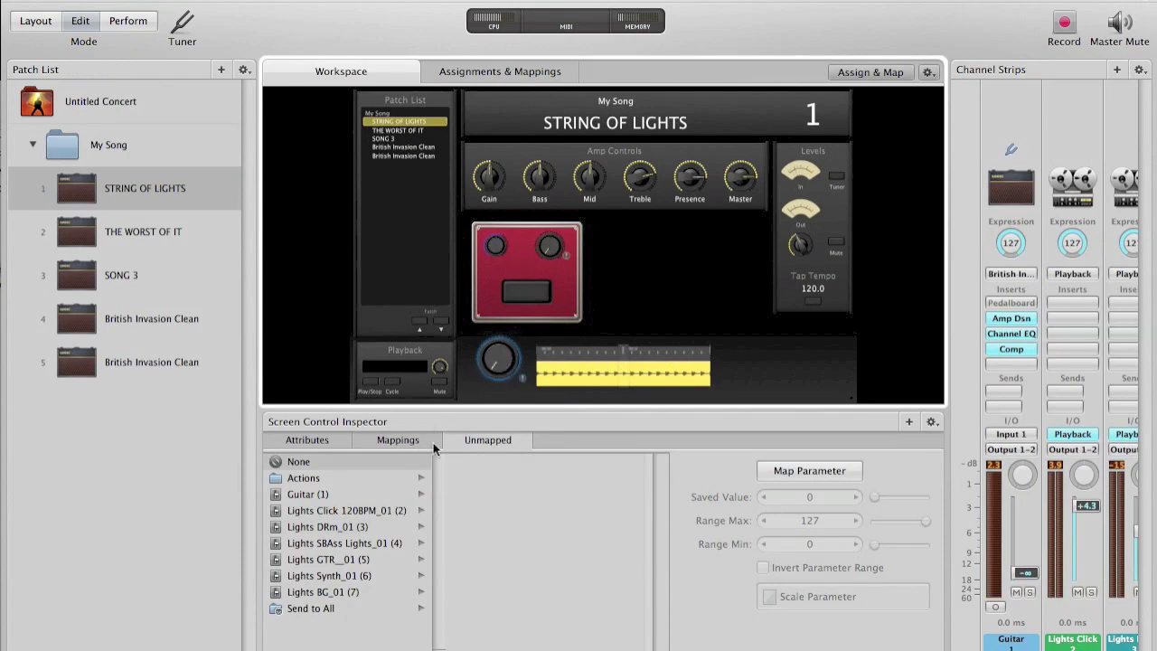
left_click(325, 511)
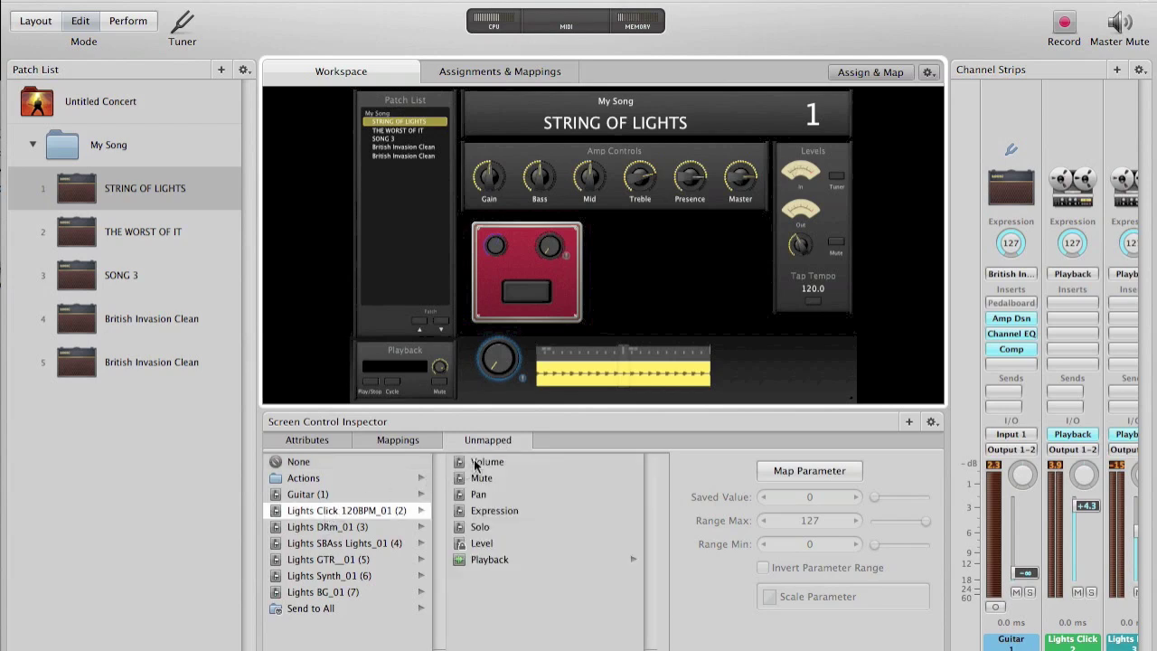
left_click(479, 462)
left_click_drag(506, 368, 438, 371)
- Remove the Lights Click 120BPM_01 Volume mapping from the Playback volume knob
left_click(438, 370)
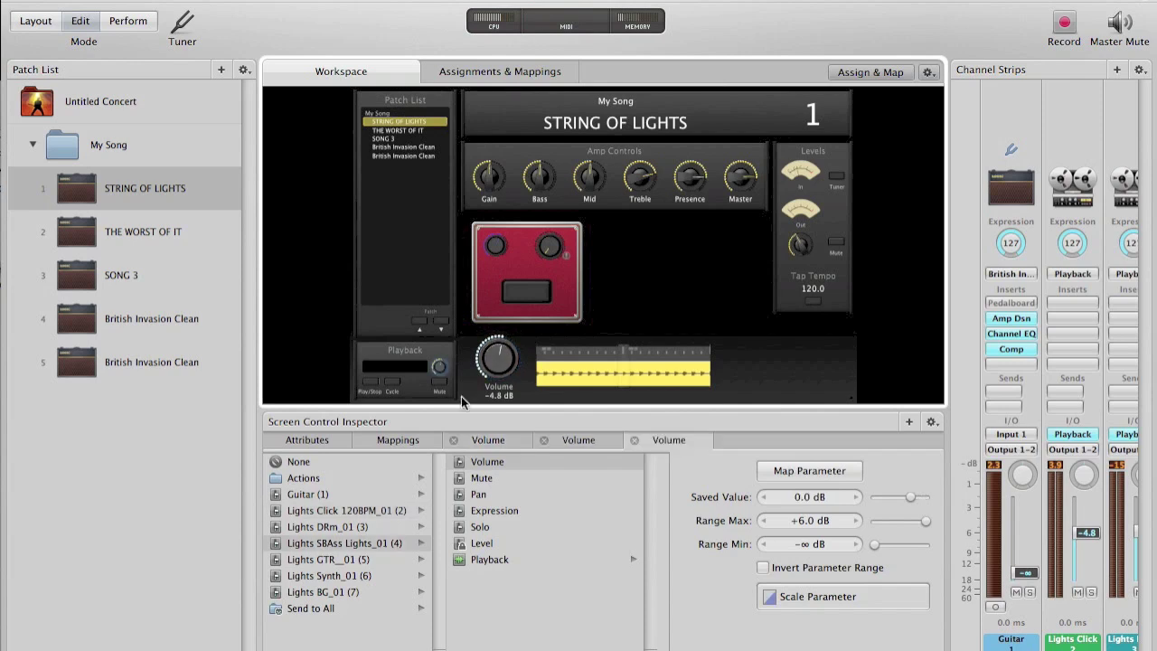
left_click(481, 437)
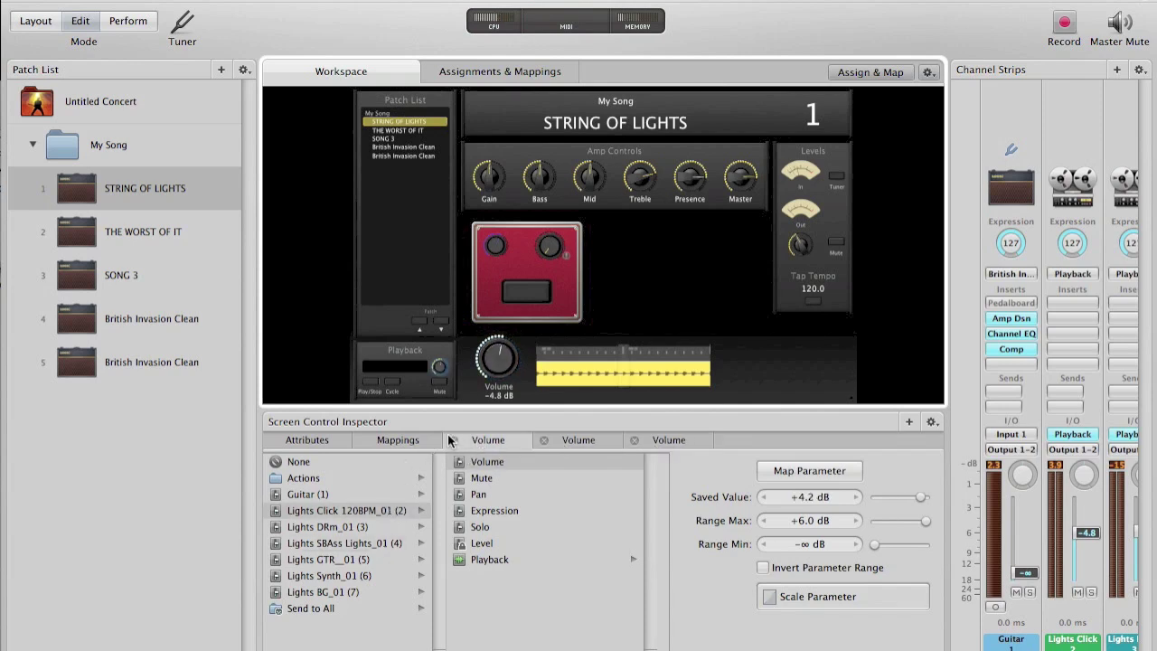
left_click(454, 440)
- Turn the new round knob to set the click track's volume to about -3.8 dB, and check the Playback knob's mappings
left_click(497, 360)
left_click_drag(502, 361, 495, 338)
left_click(440, 369)
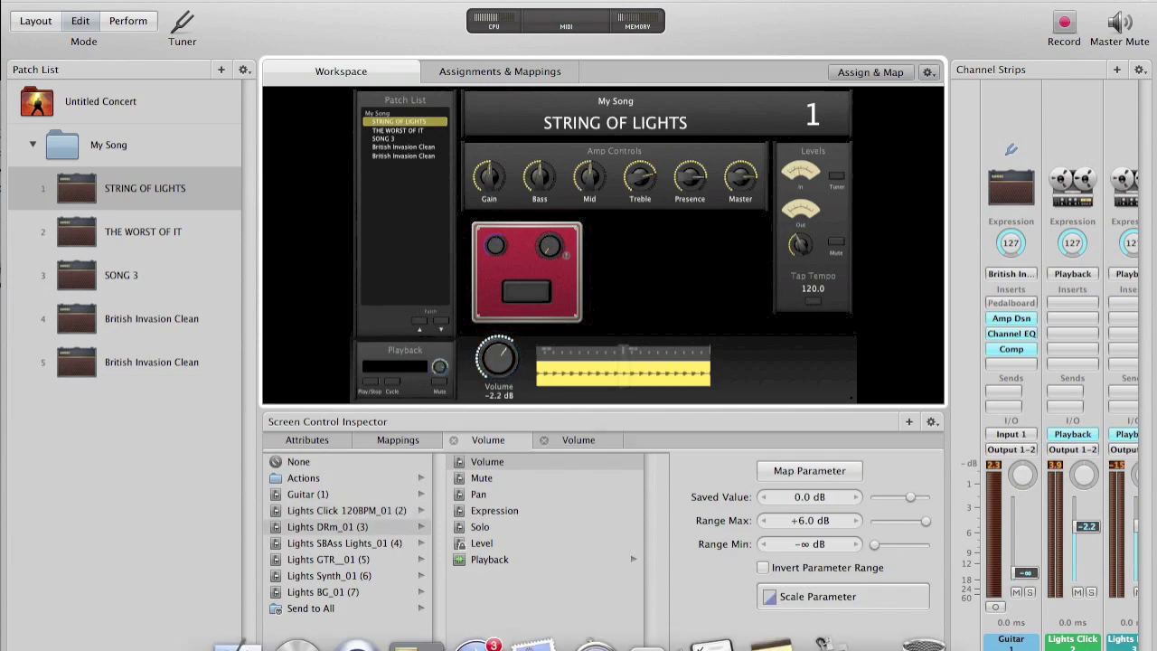
mouse_move(505, 354)
left_mouse_down()
mouse_move(505, 429)
mouse_move(503, 375)
left_mouse_up()
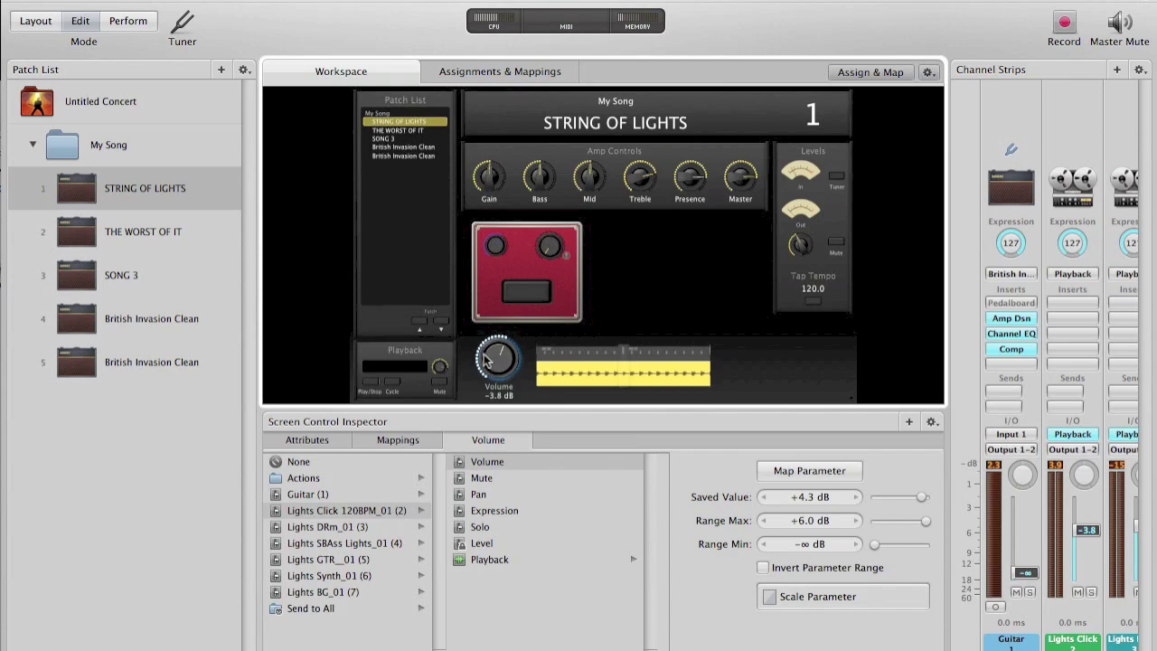
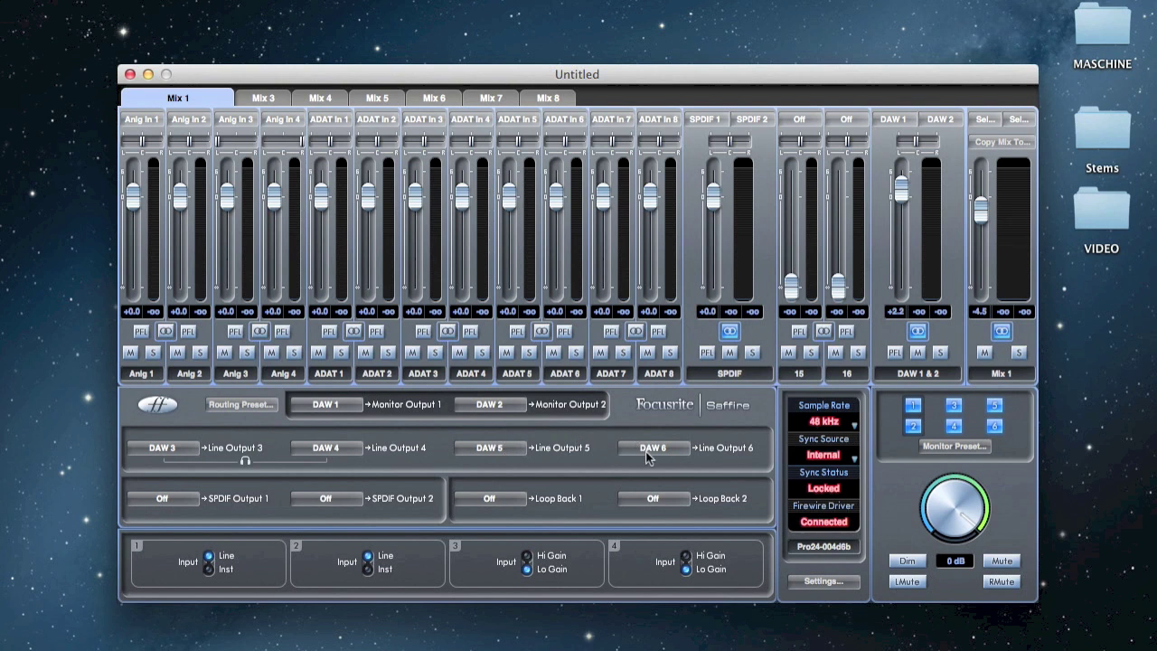
- View the source choices for Monitor Output 1 in the Focusrite Saffire mixer and close them
left_click(322, 406)
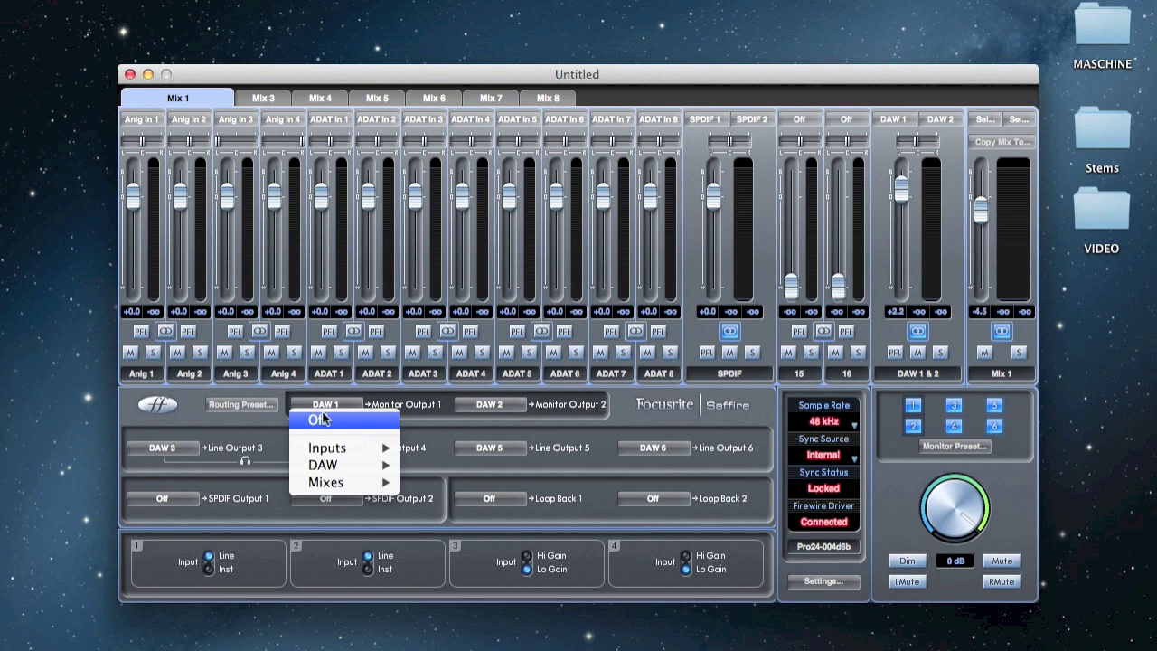
mouse_move(325, 467)
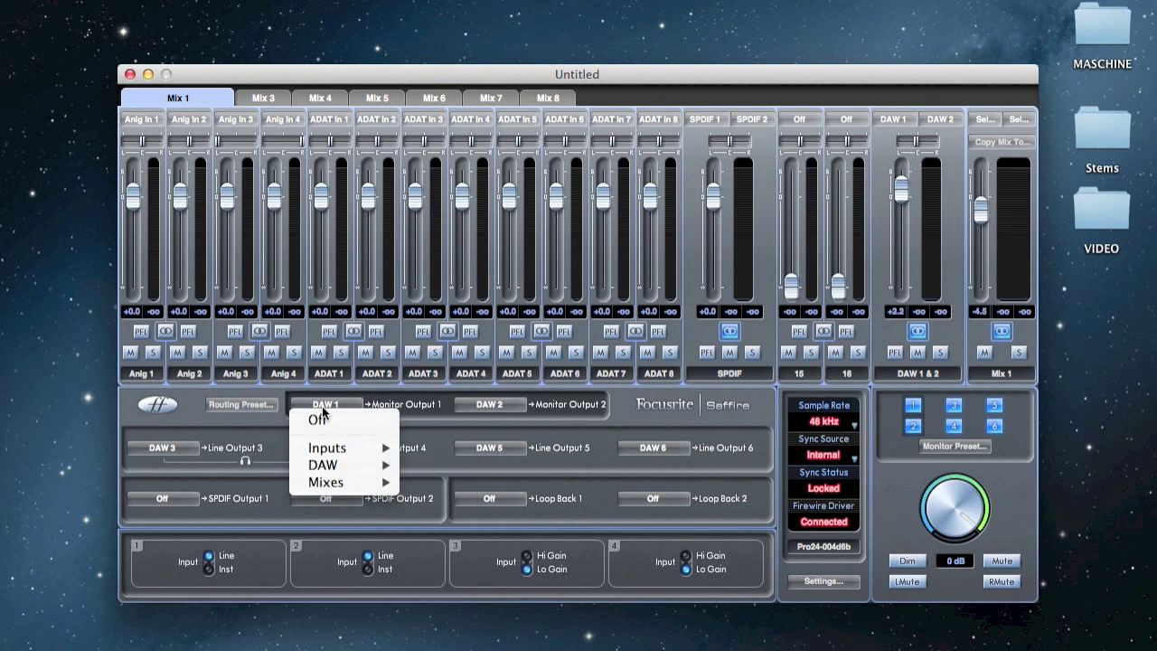
left_click(275, 416)
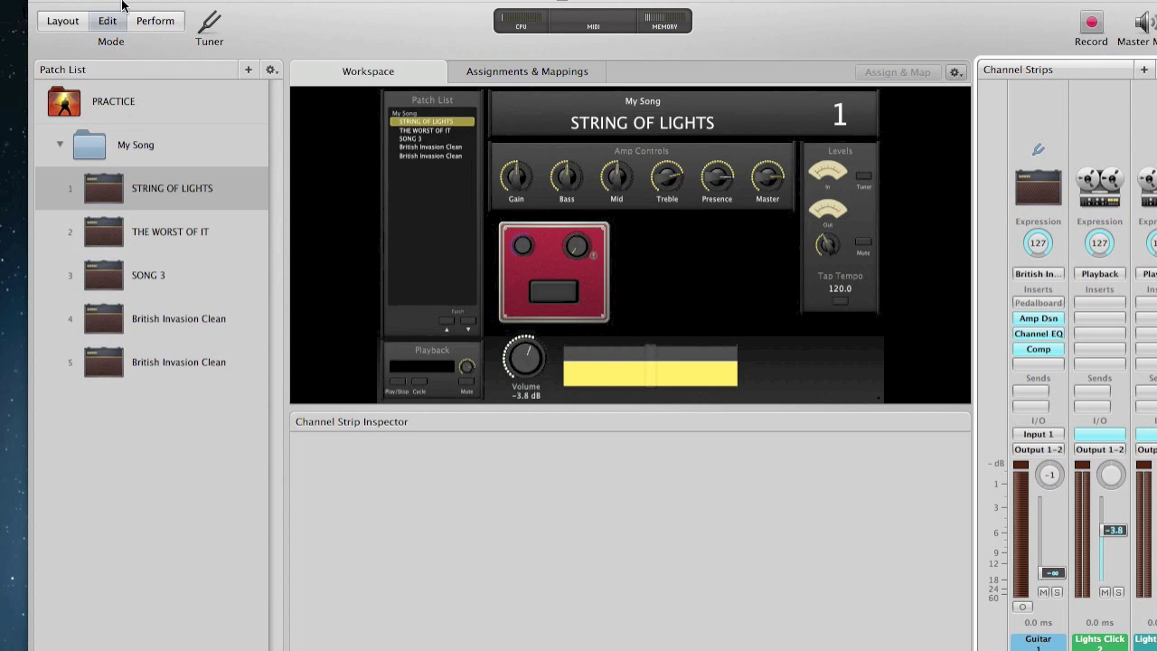
- In MainStage's audio preferences, set the audio output to Saffire, apply the change and close the preferences
left_click(221, 1)
left_click(197, 3)
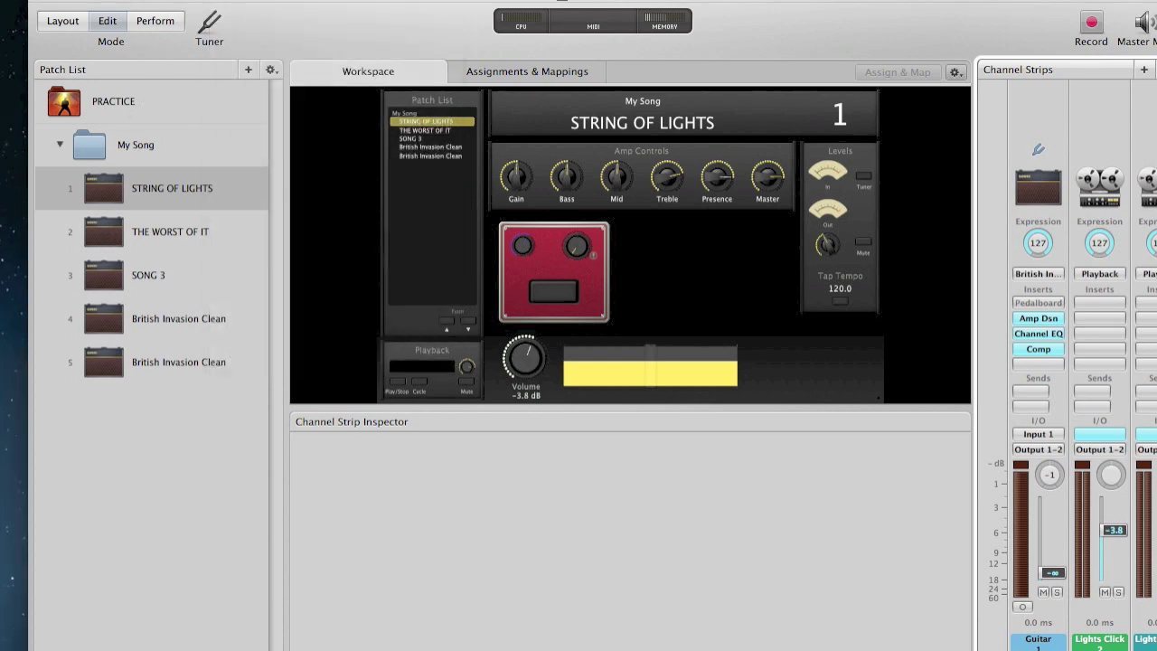
left_click(82, 0)
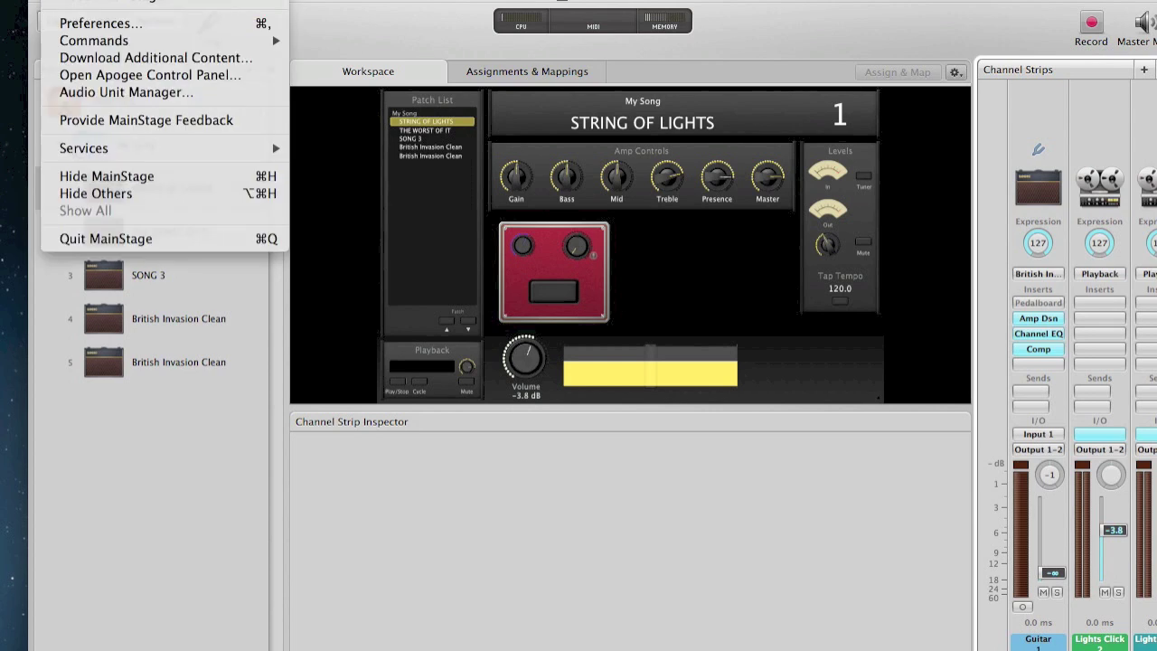
left_click(102, 23)
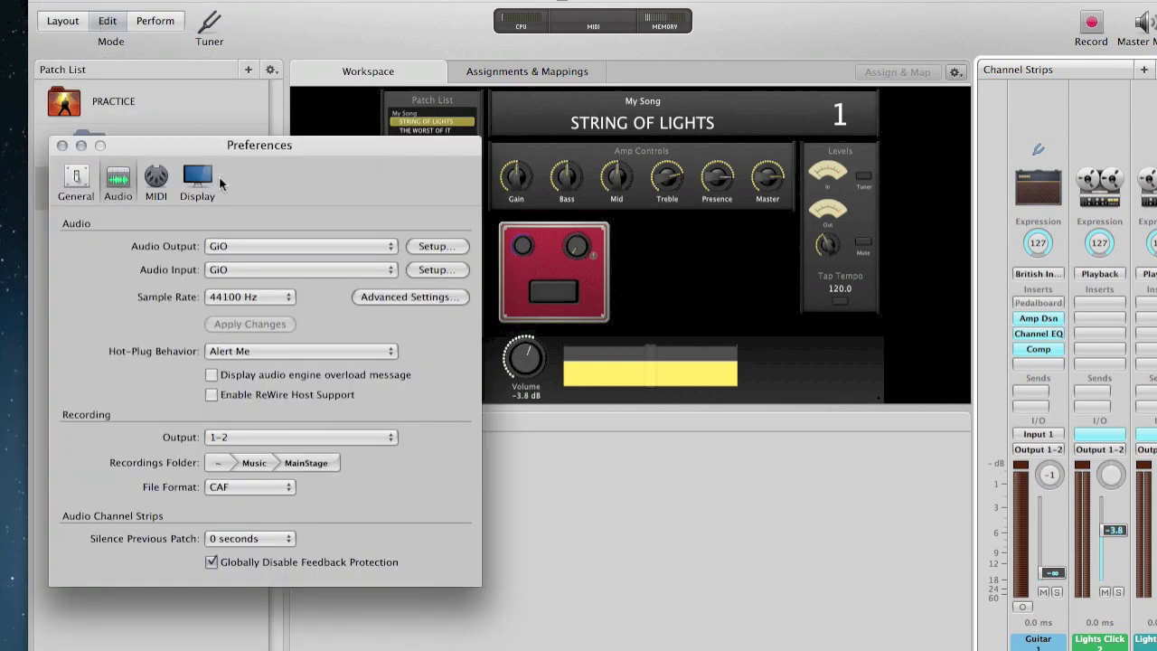
left_click(232, 253)
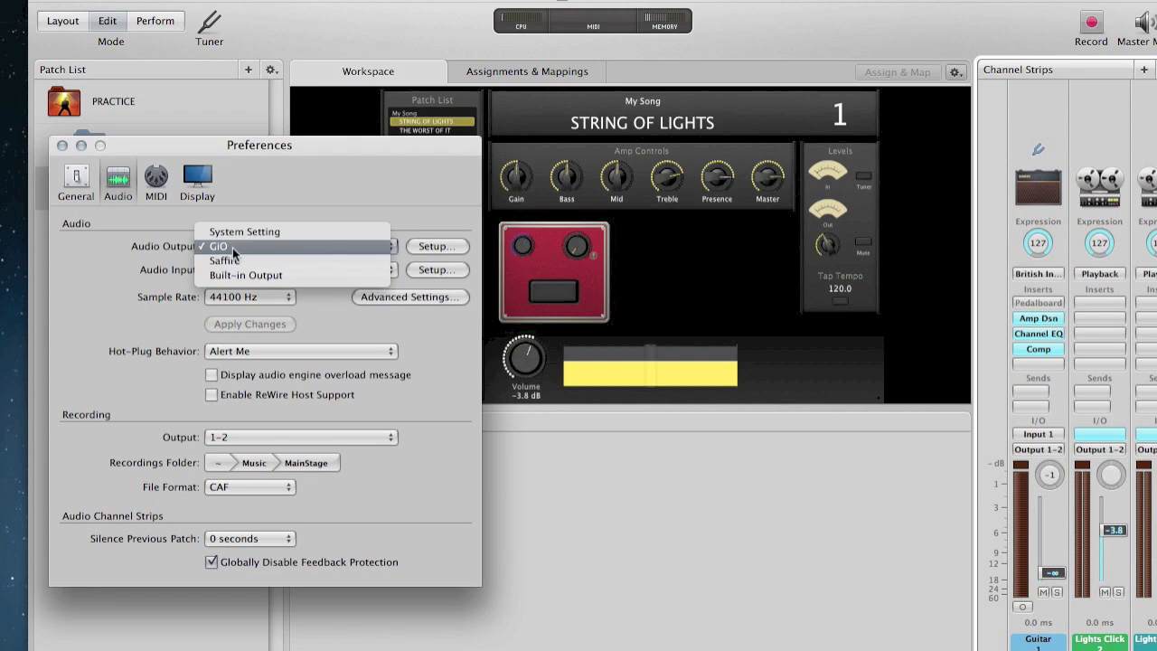
left_click(237, 260)
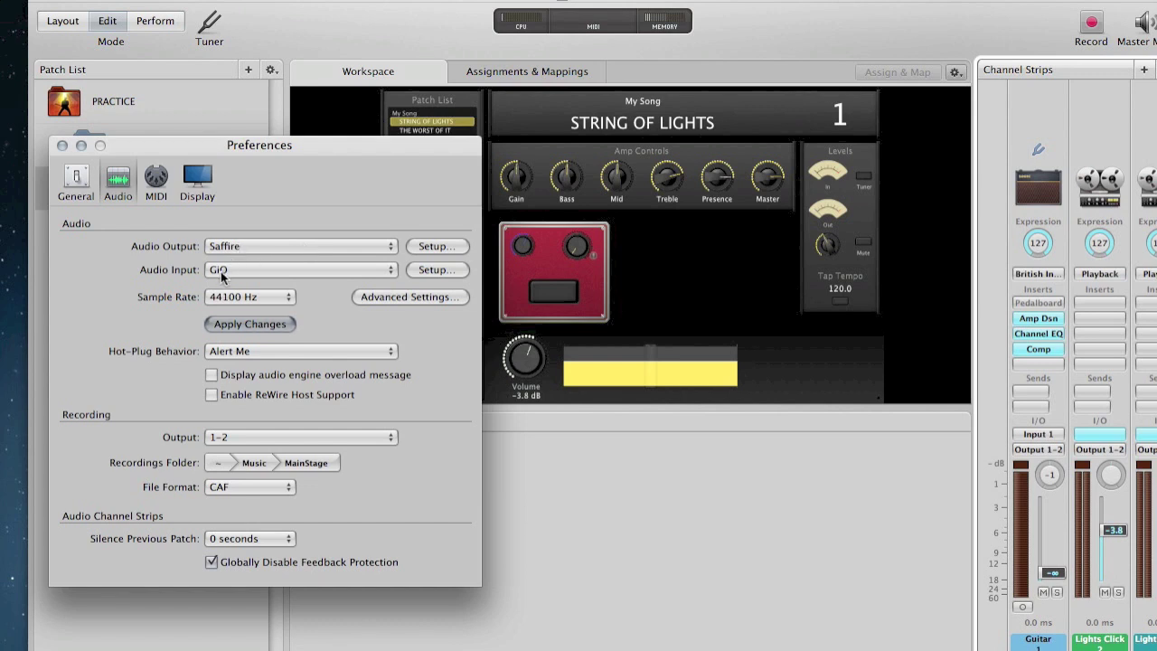
left_click(248, 323)
left_click(62, 144)
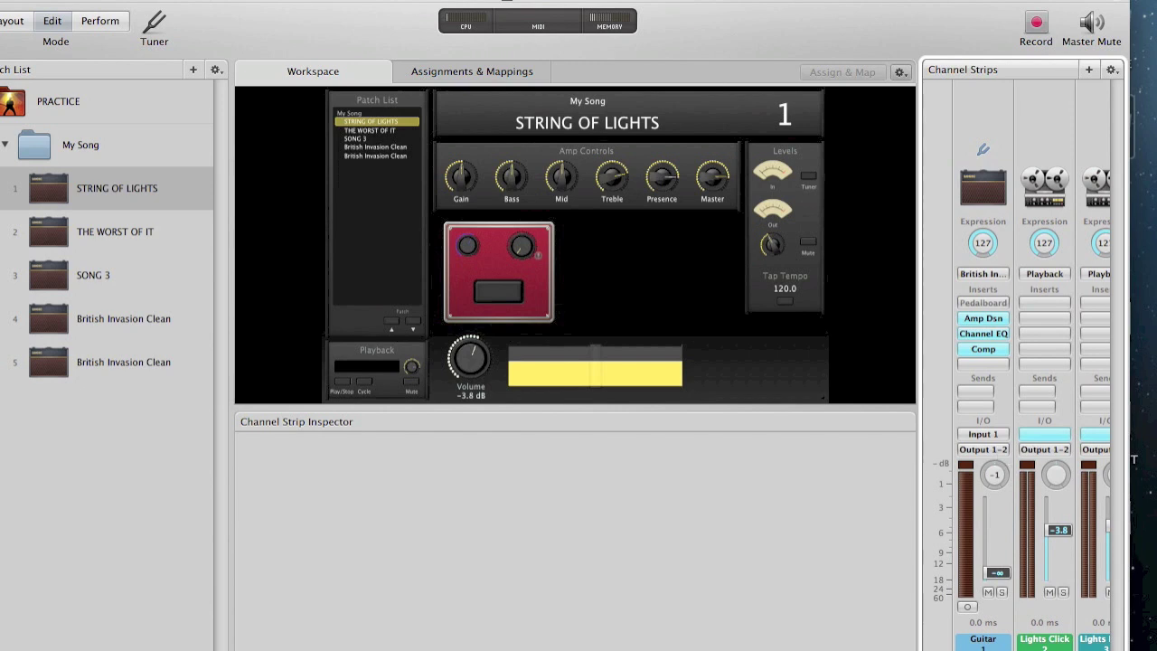
- Assign the Guitar channel to Output 1-2 and pan it hard left to -64, and pan the drum stem hard right to +63
scroll(1031, 362, "right", 5)
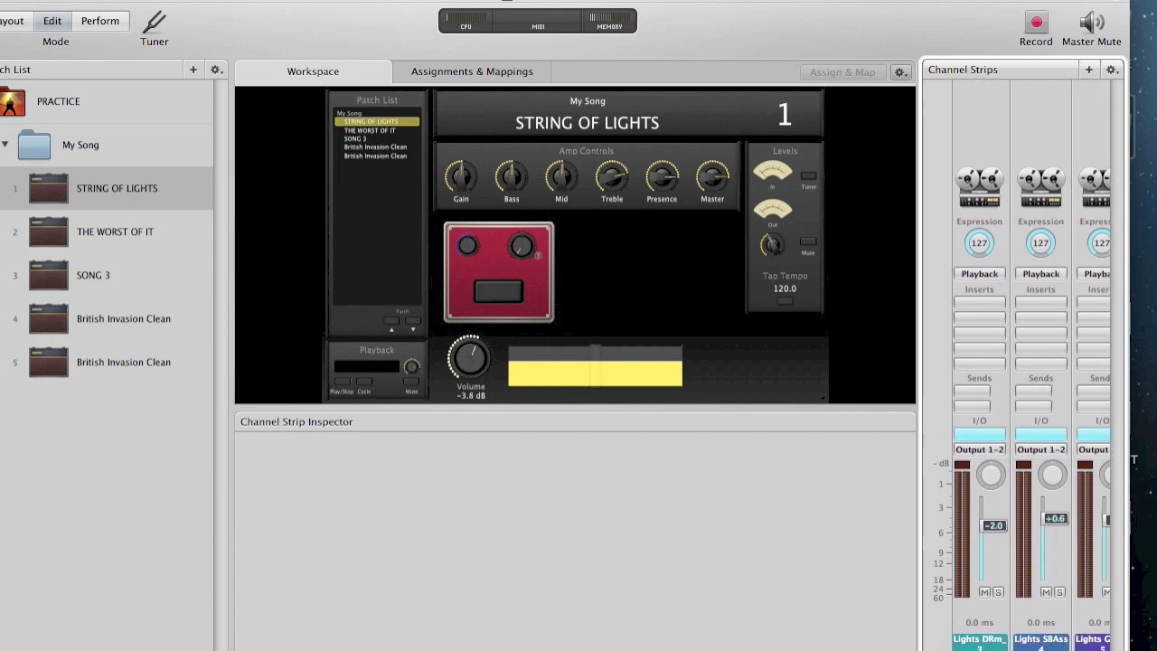
scroll(1031, 362, "right", 3)
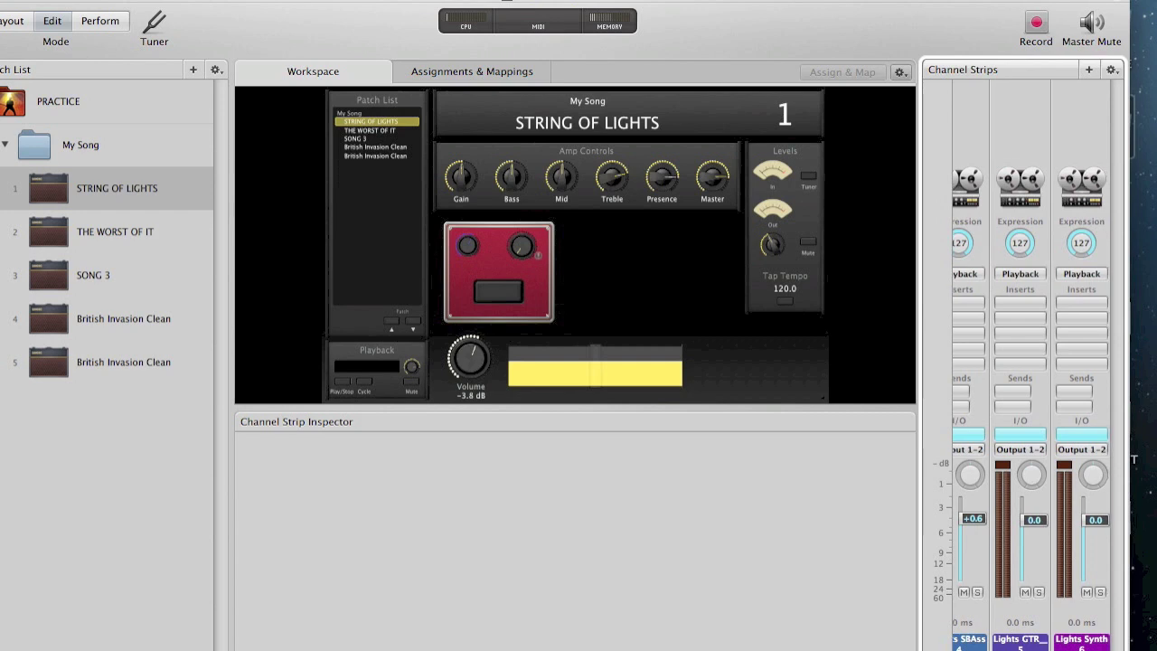
scroll(1031, 361, "left", 1)
scroll(1031, 365, "left", 5)
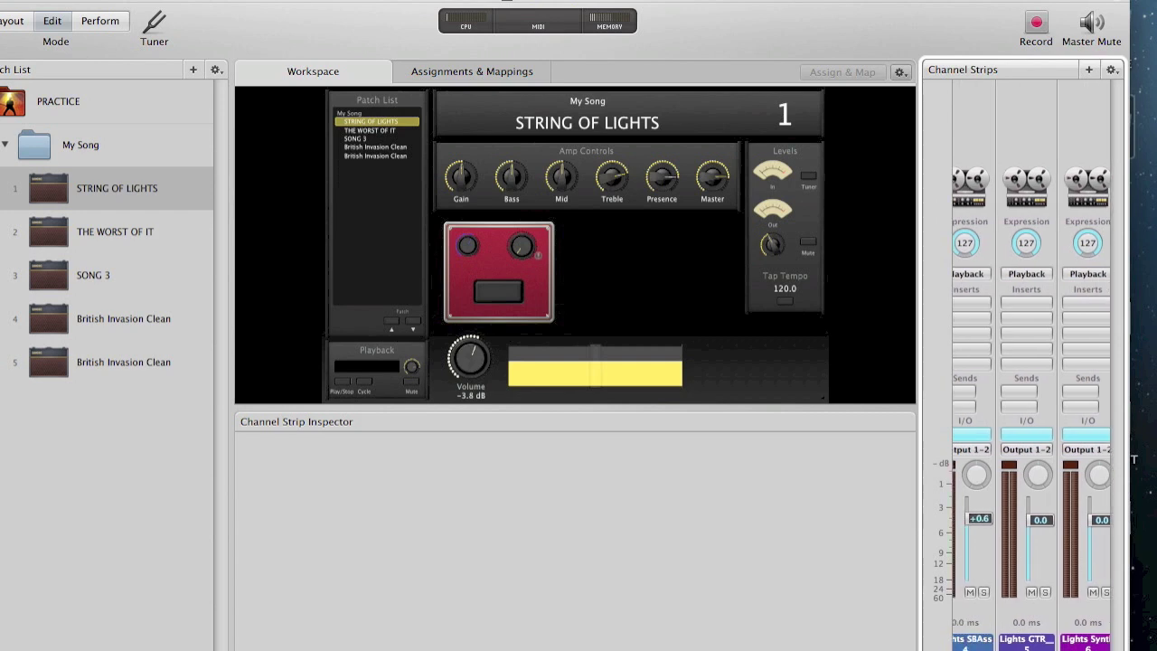
scroll(1031, 365, "left", 2)
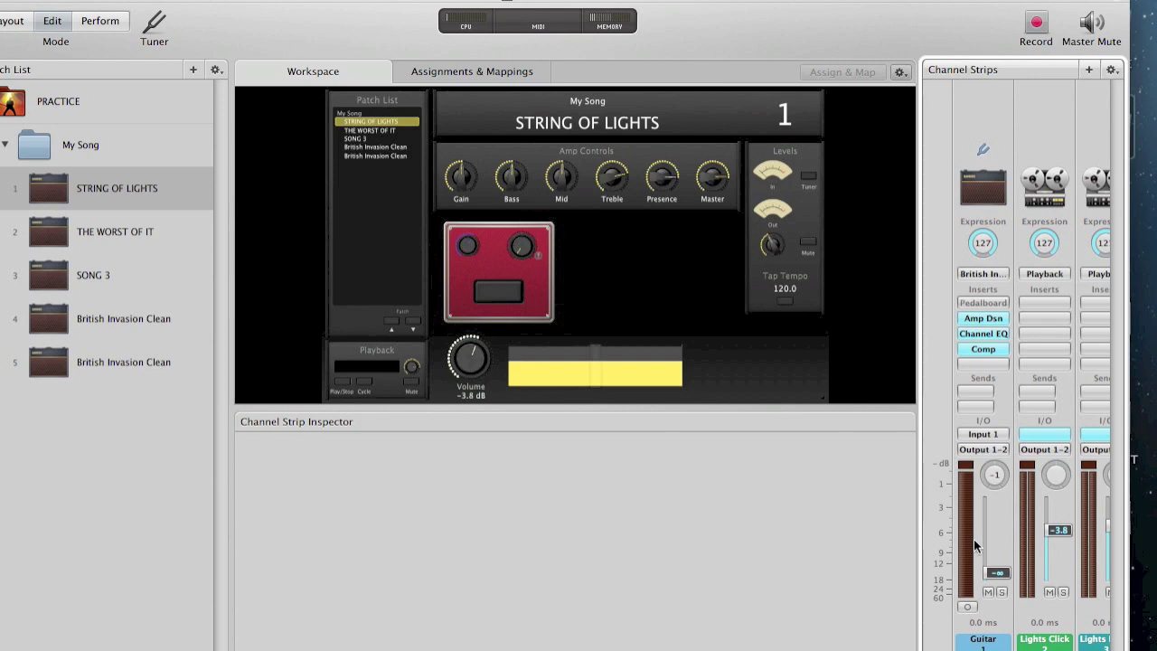
left_click(988, 451)
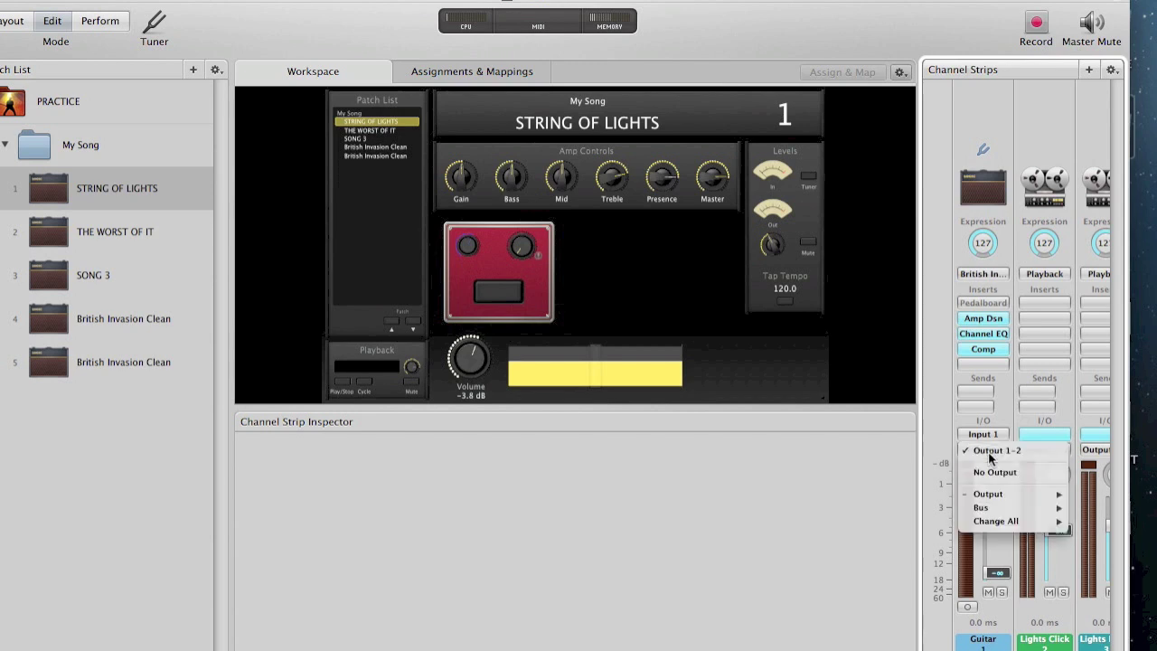
left_click(988, 451)
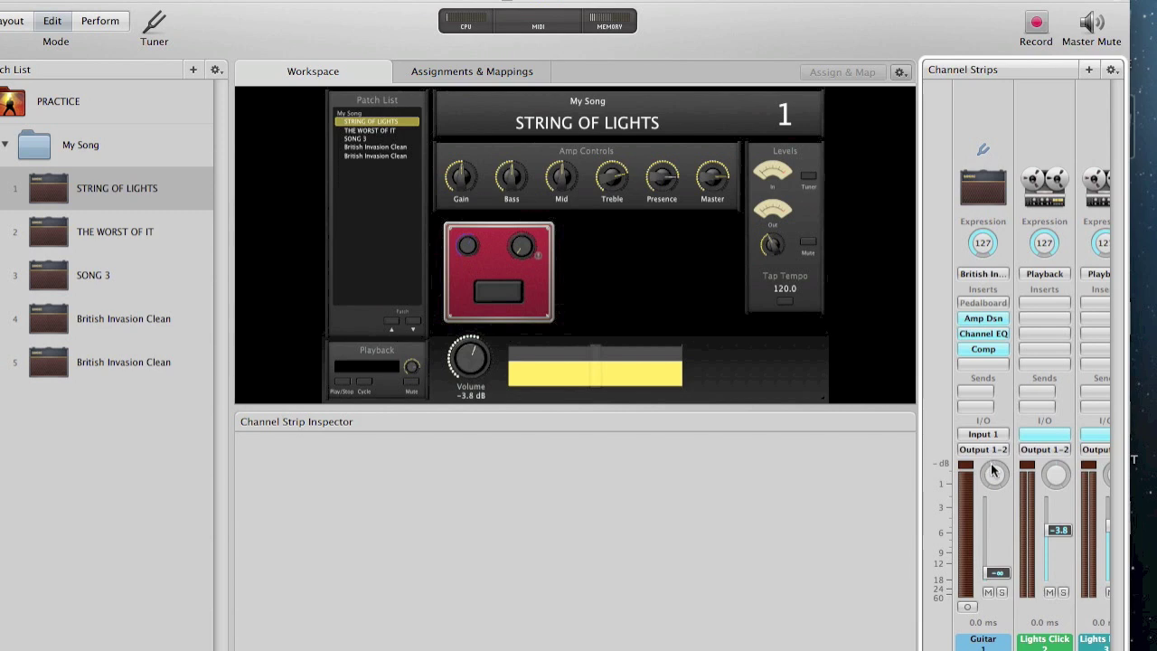
left_click_drag(991, 478, 1007, 542)
scroll(1030, 361, "right", 2)
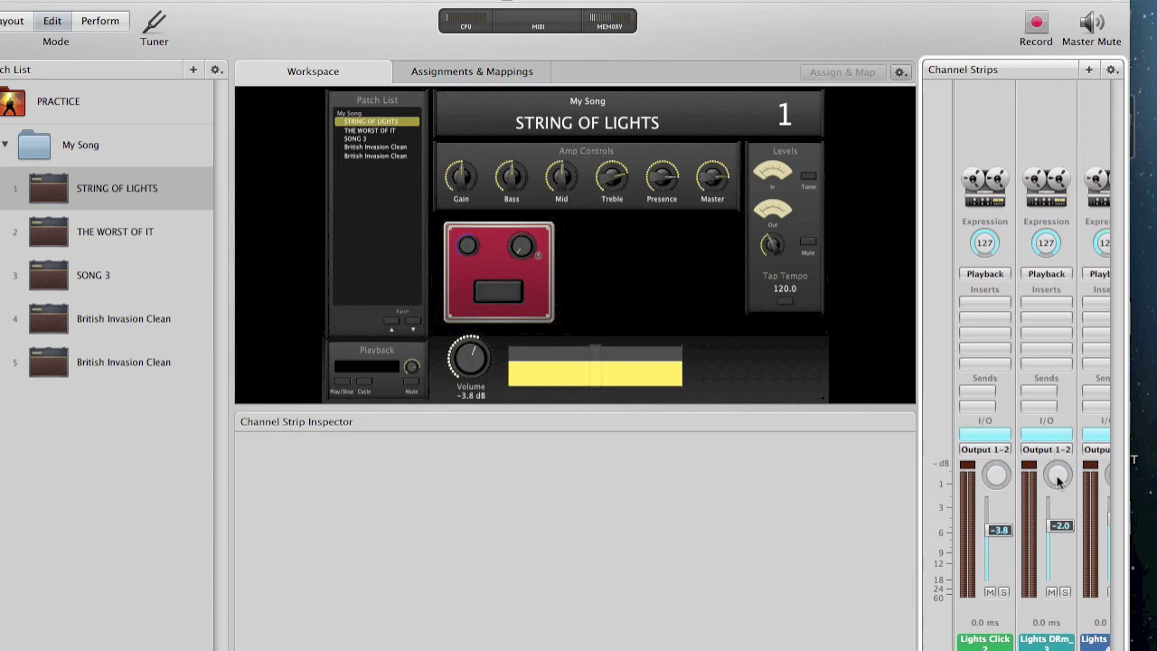
left_click_drag(1057, 481, 1057, 453)
- Route the Lights Click channel to Output 5-6 and pan it hard right to +63
scroll(1071, 458, "left", 3)
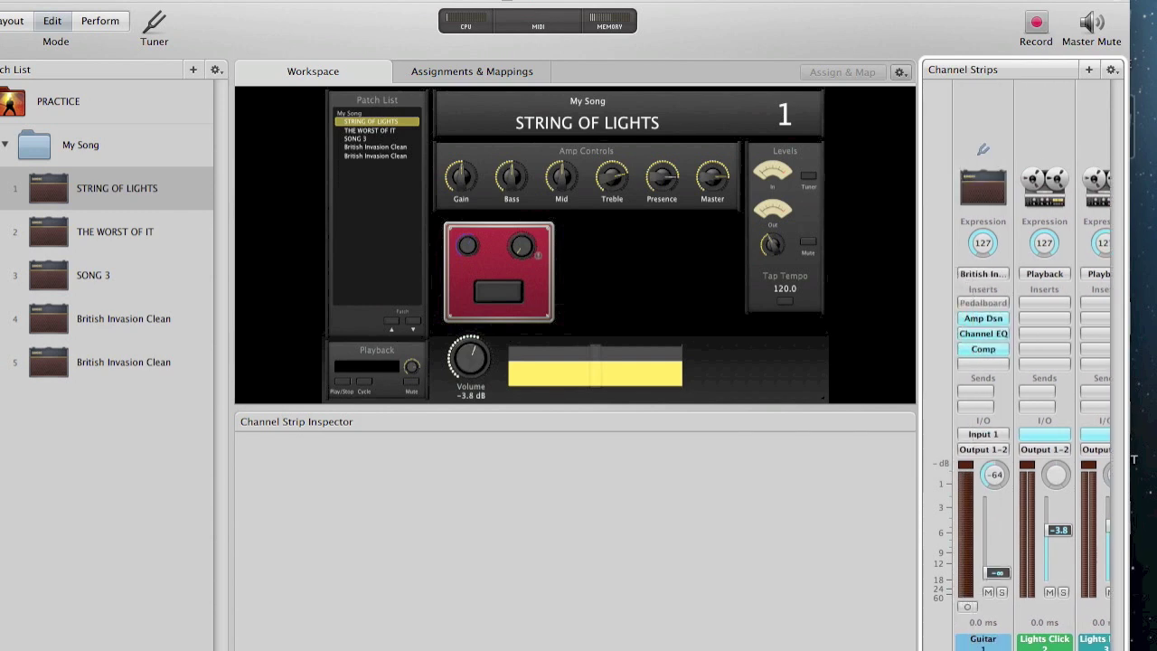
left_click(1050, 449)
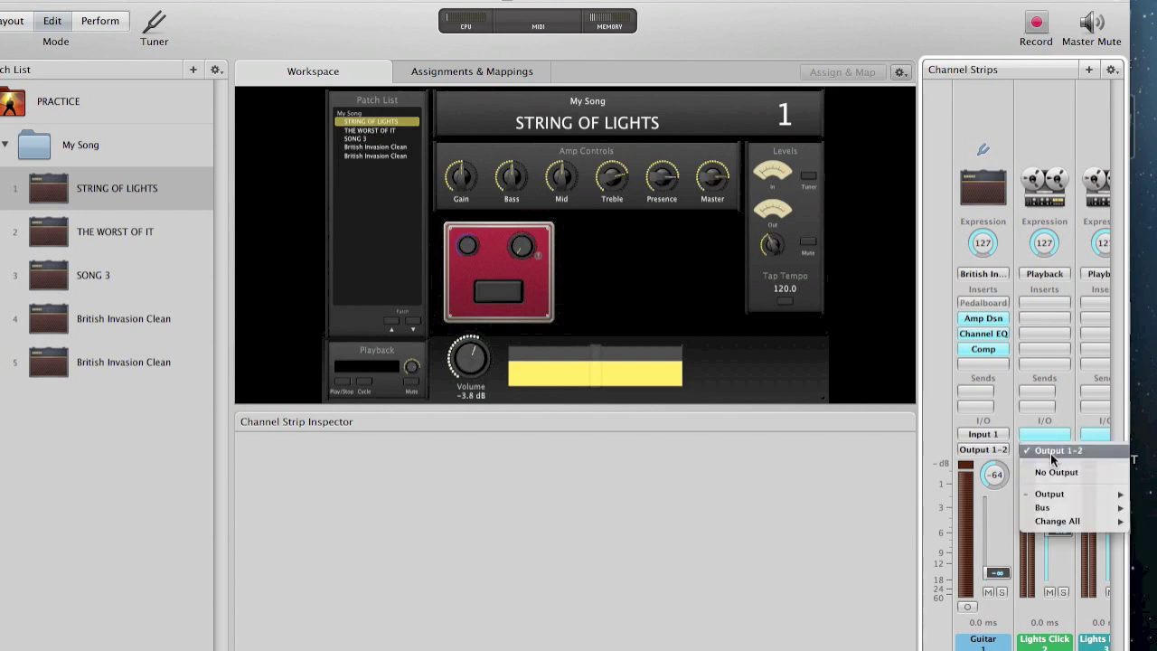
mouse_move(1057, 488)
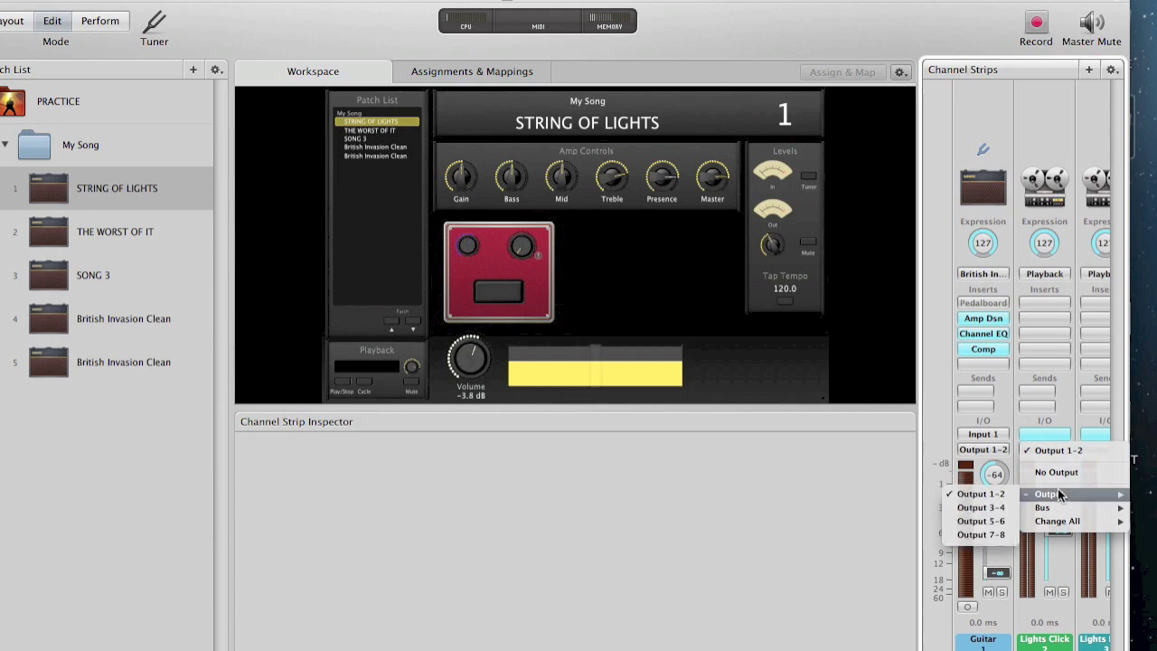
left_click(1001, 521)
left_click_drag(1057, 481, 1057, 448)
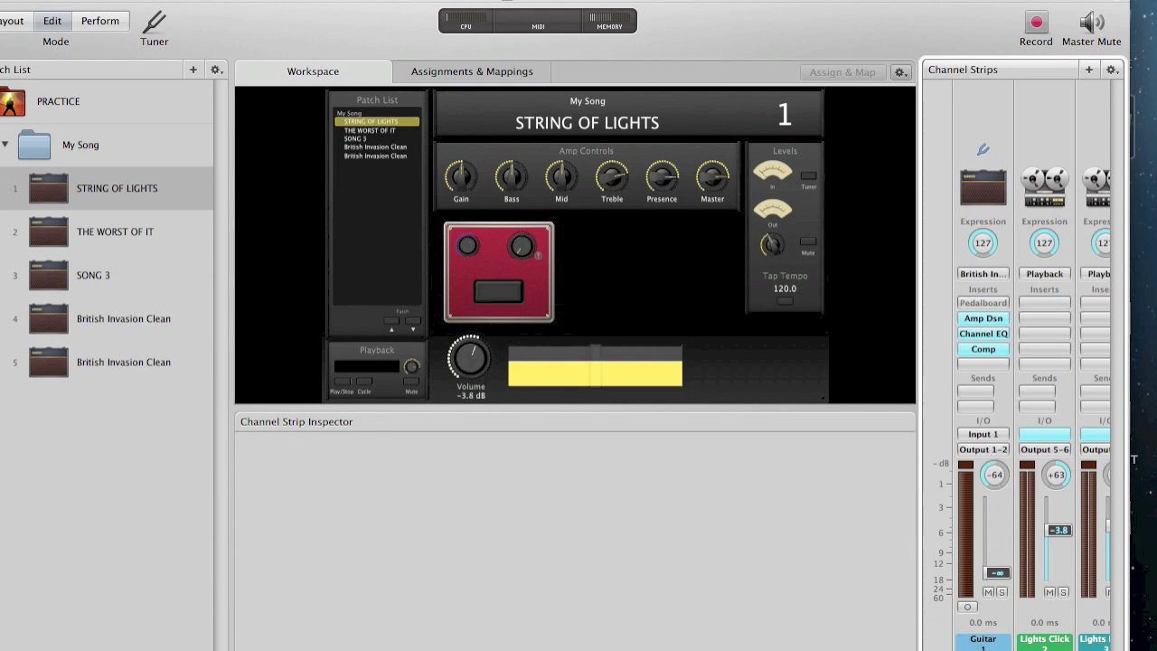
- Route the Lights SBAss channel to Output 3-4 and pan it hard left to -64
scroll(1030, 362, "right", 3)
scroll(1030, 361, "right", 2)
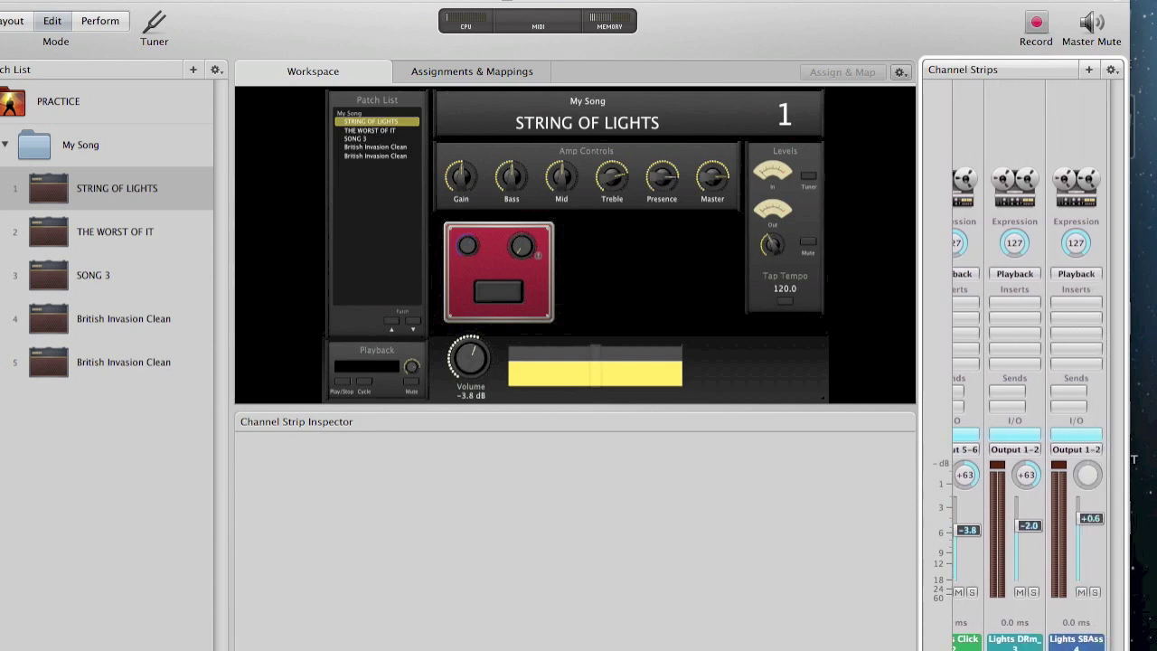
scroll(1001, 570, "right", 1)
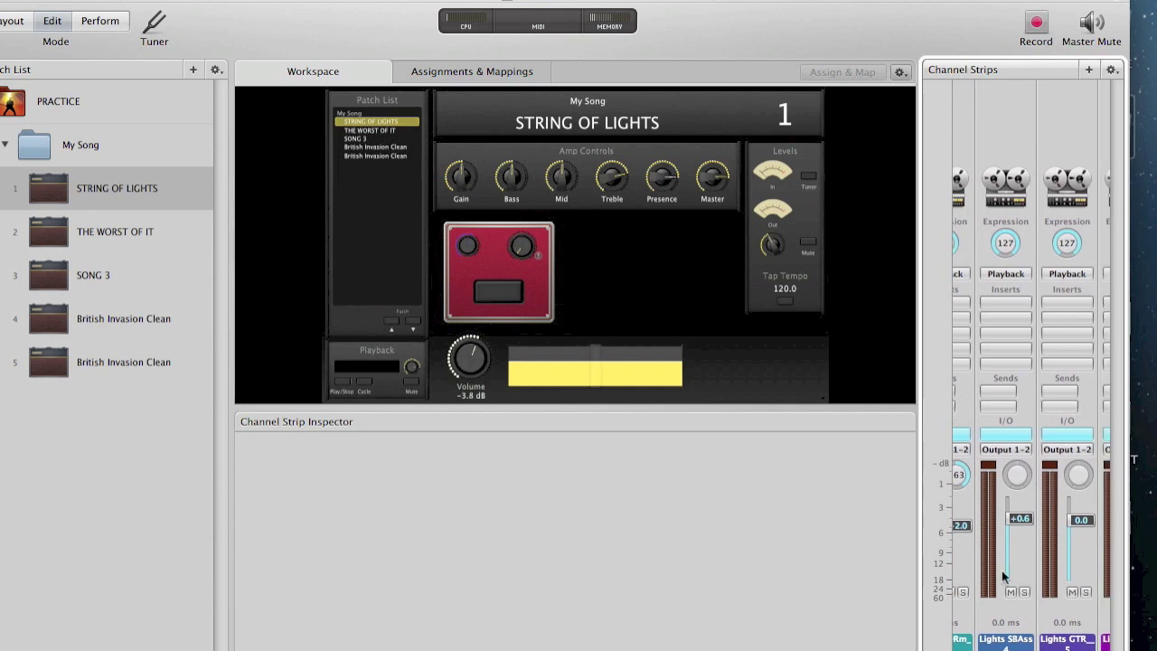
left_click(1011, 451)
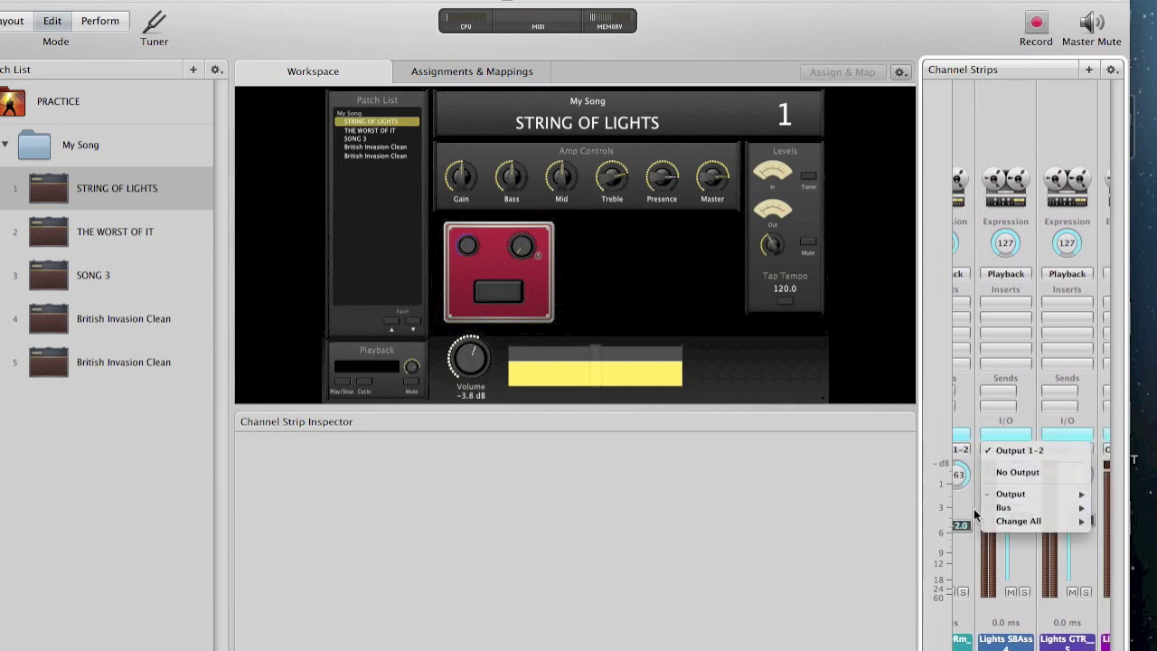
mouse_move(998, 495)
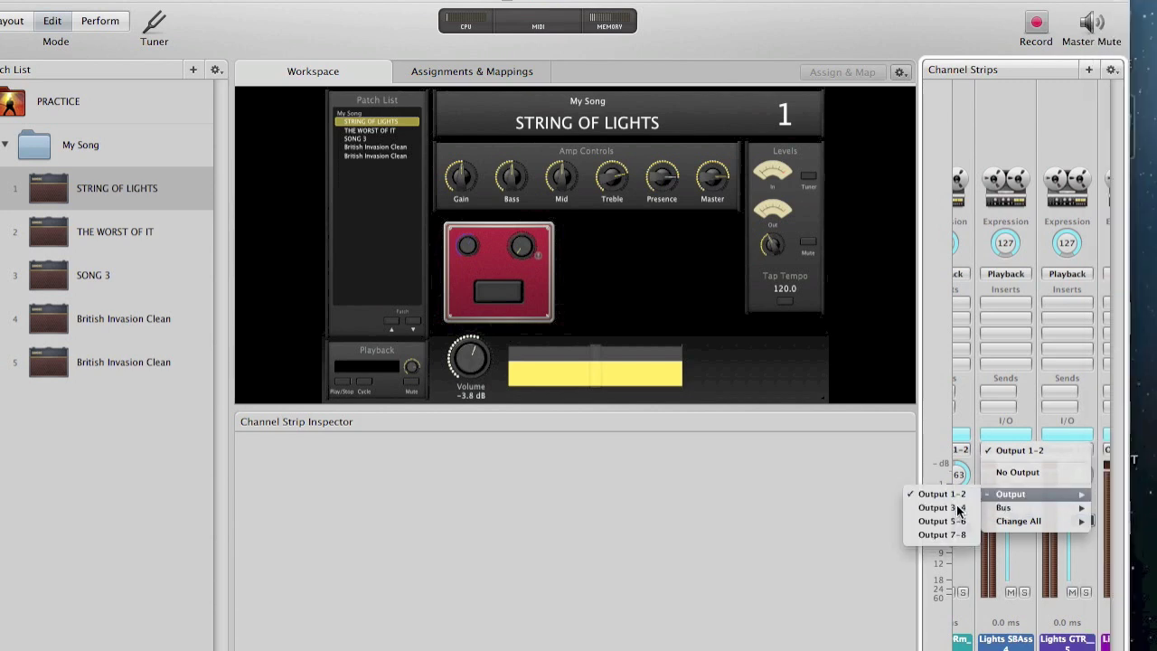
left_click(958, 509)
left_click_drag(1017, 475, 1017, 542)
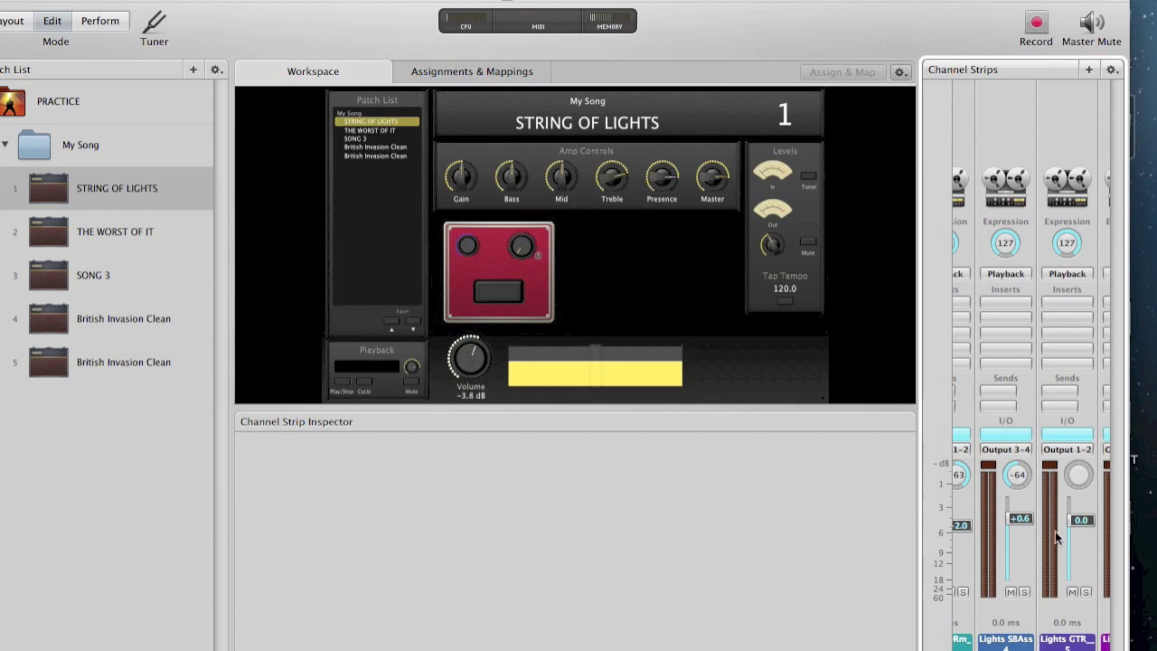
- Route the Lights GTR channel to Output 3-4 and pan it hard right to +63
left_click(1068, 452)
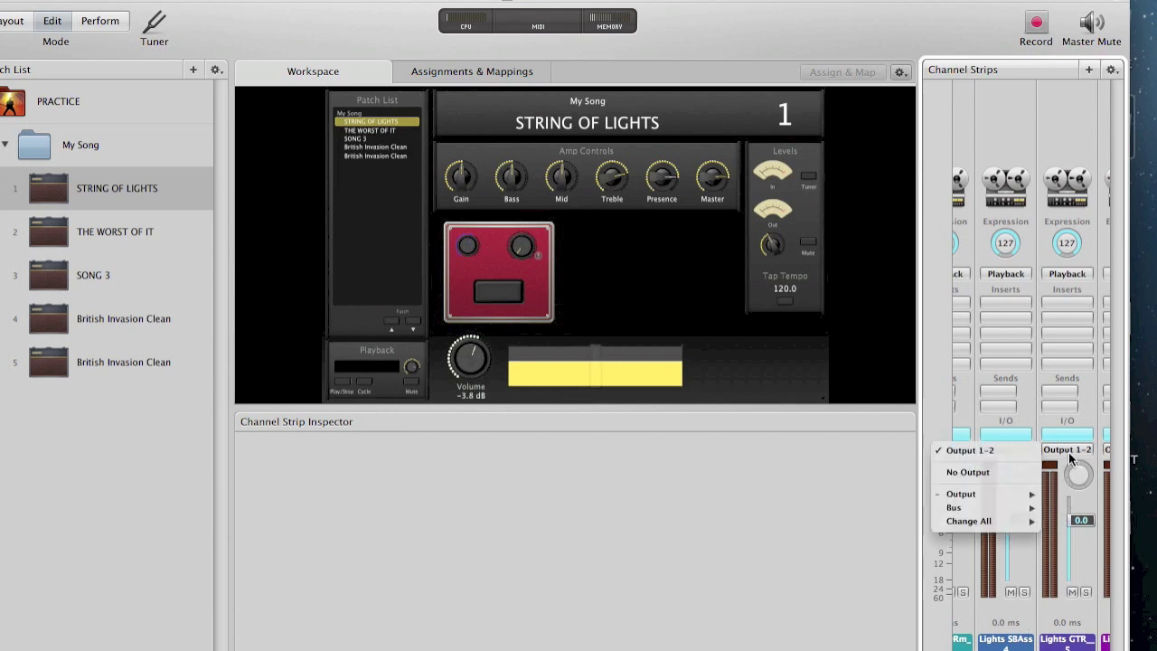
mouse_move(1021, 493)
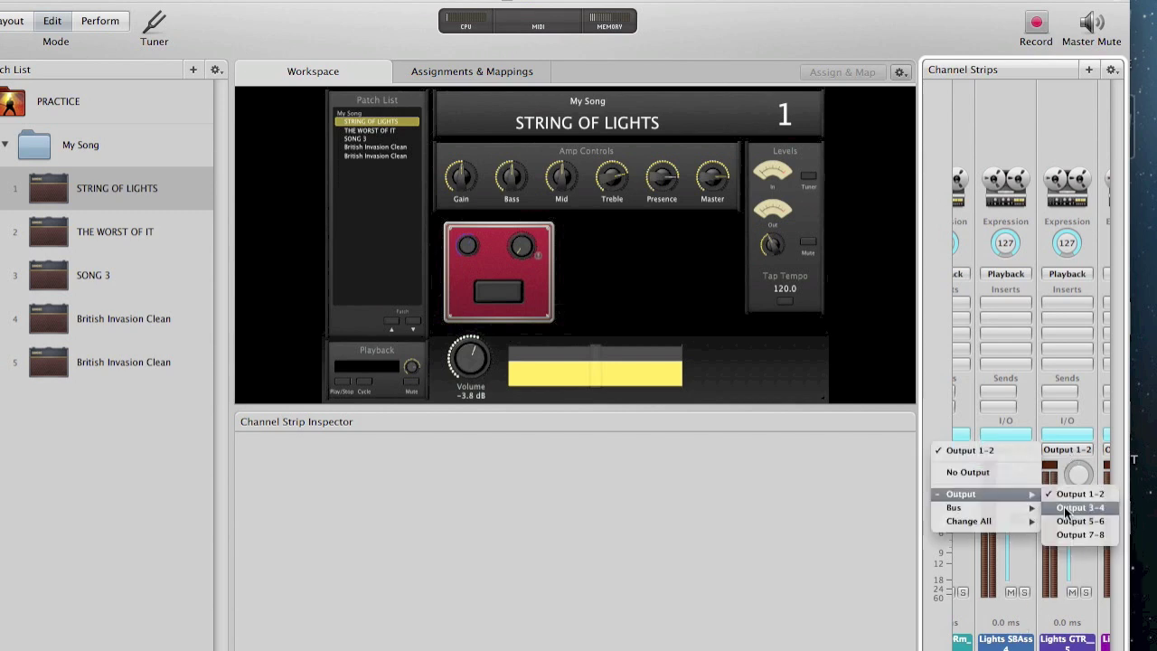
left_click(1063, 507)
left_click_drag(1076, 479, 1076, 394)
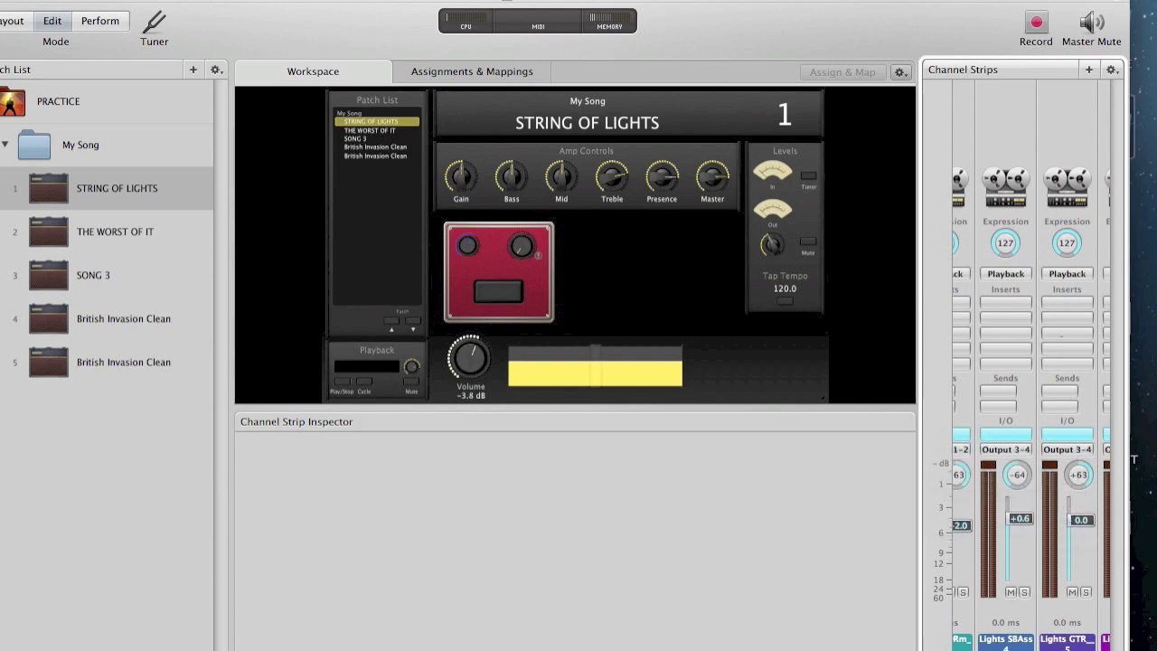
- Route both the Lights Synth and Lights BG_01 channels to Output 5-6
scroll(1021, 362, "right", 5)
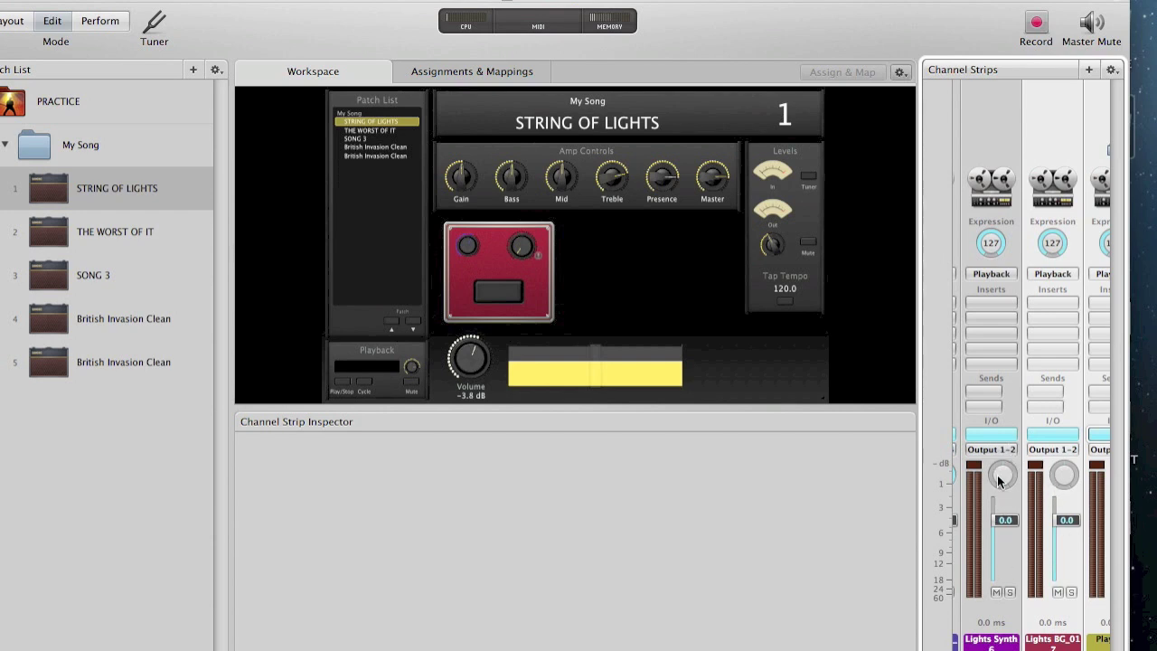
left_click(997, 444)
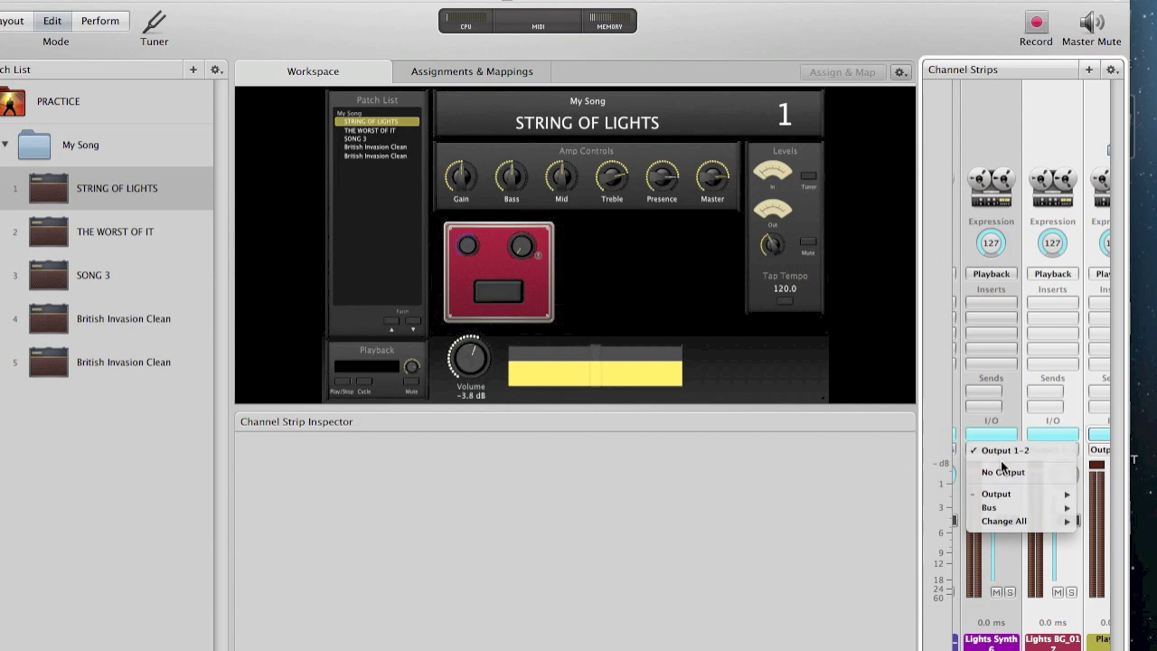
mouse_move(1004, 495)
left_click(957, 523)
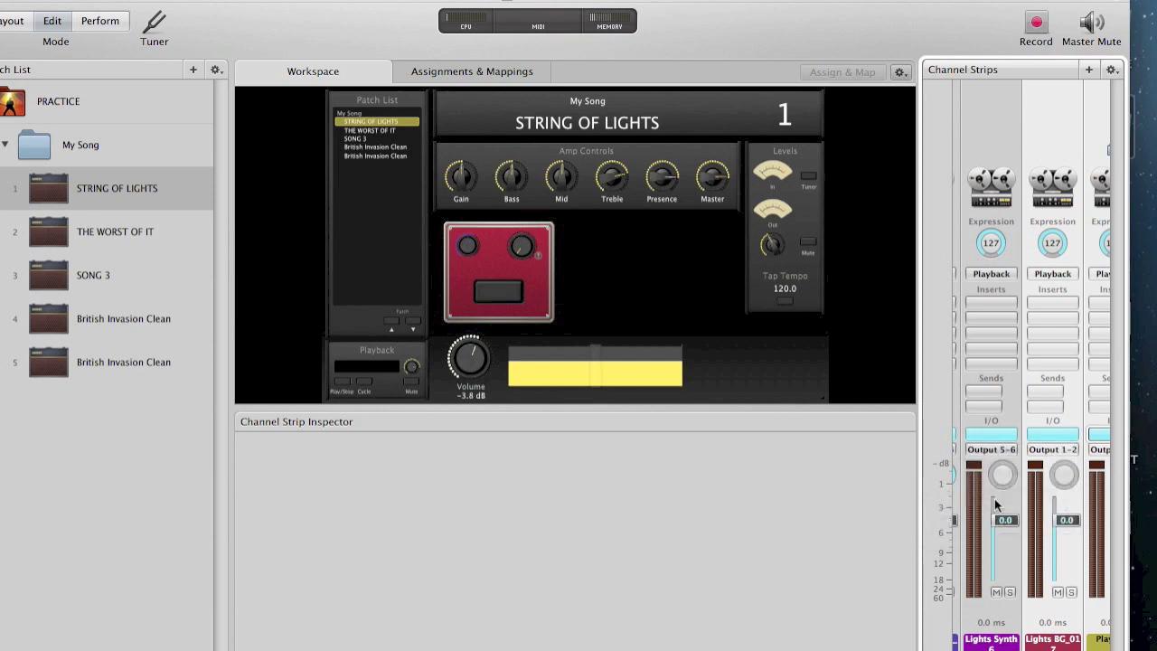
left_click(1064, 449)
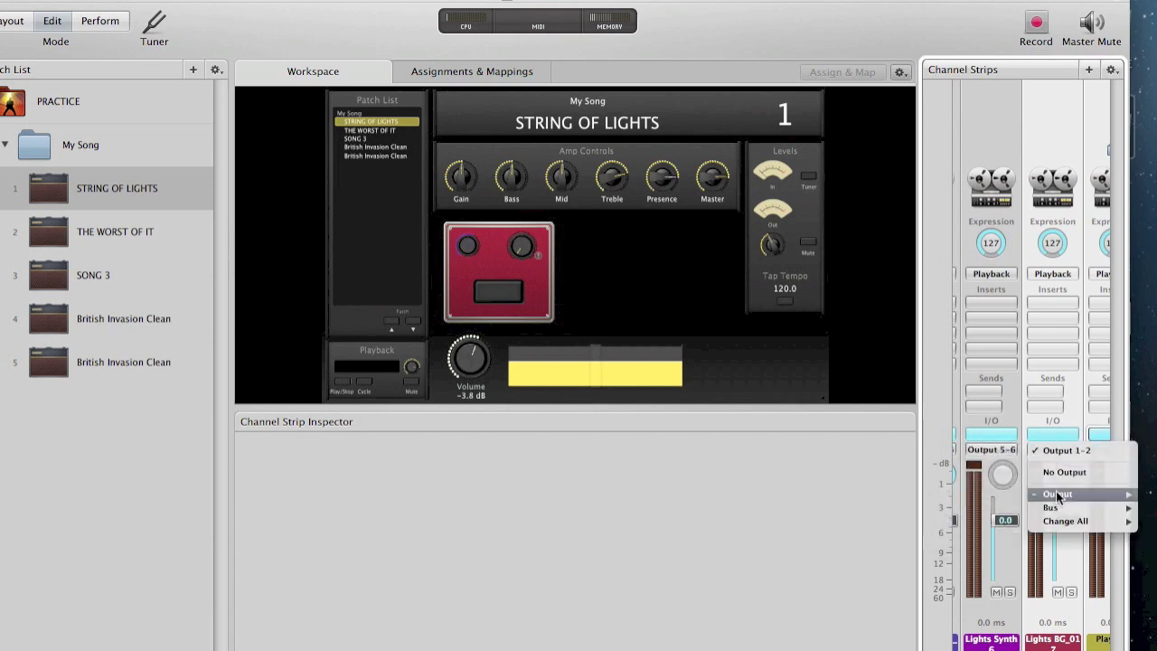
mouse_move(1056, 493)
left_click(989, 520)
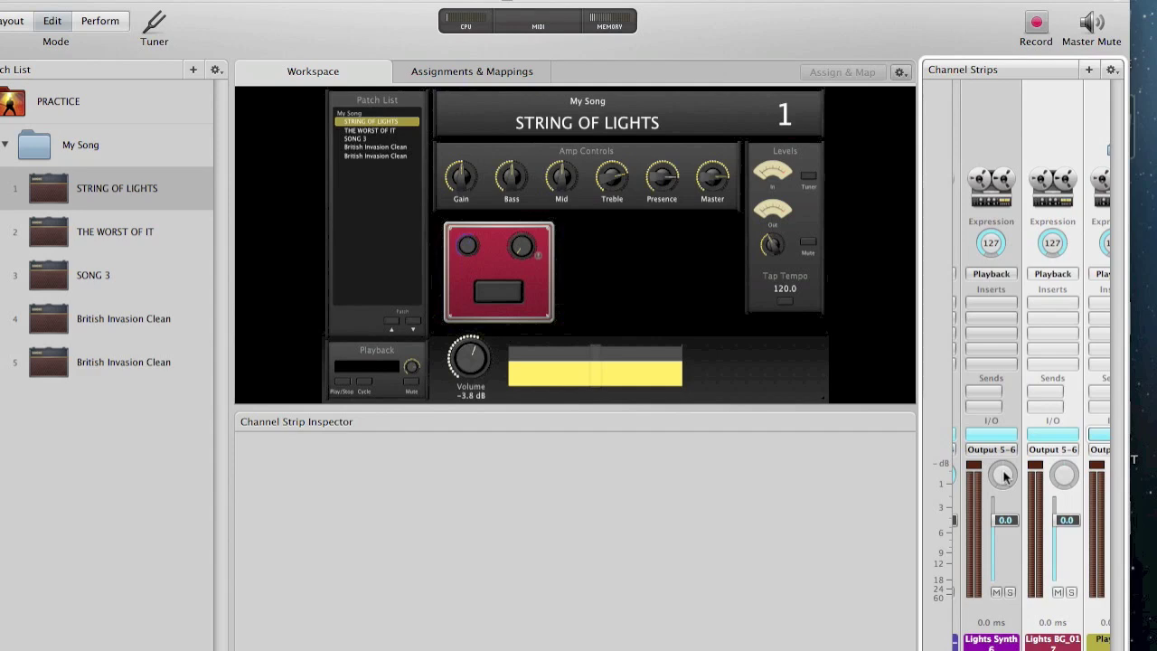
- Pan the Lights Synth and Lights BG_01 channels hard left to -64 and lower their faders to -0.6 and -0.4 dB
left_click_drag(1005, 477, 1017, 575)
left_click_drag(1063, 479, 1070, 644)
left_click_drag(1063, 523, 1010, 524)
left_click(1060, 522)
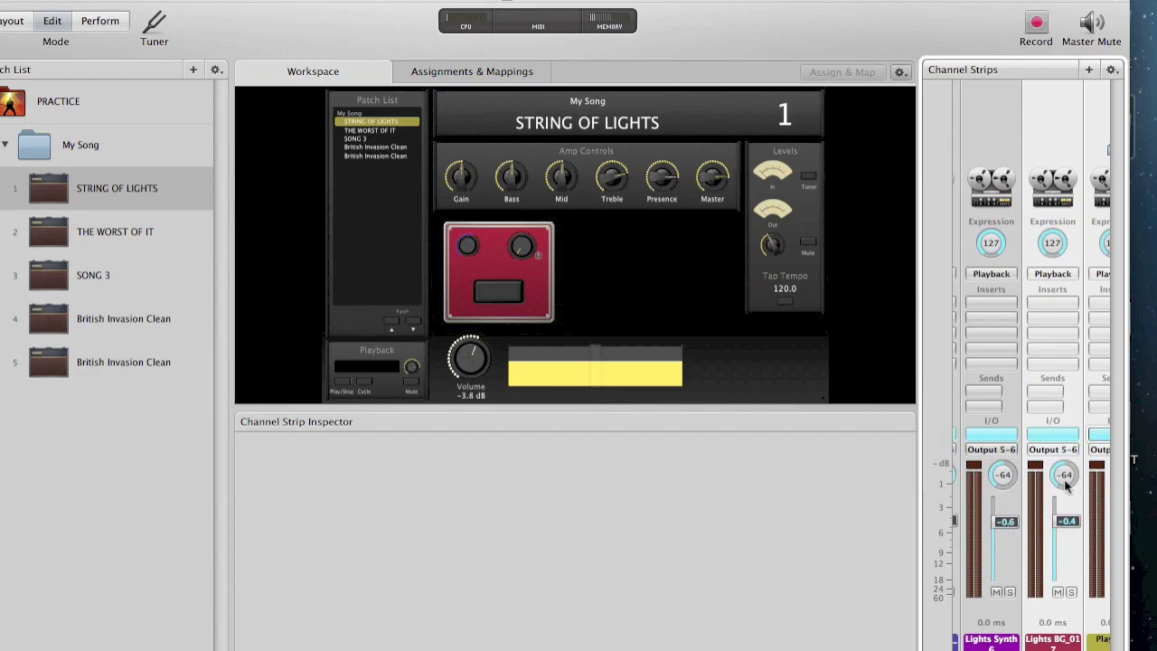
- Review the output assignment and pan position of every channel strip, from Guitar through Lights BG_01
scroll(1030, 524, "left", 5)
scroll(1030, 524, "left", 2)
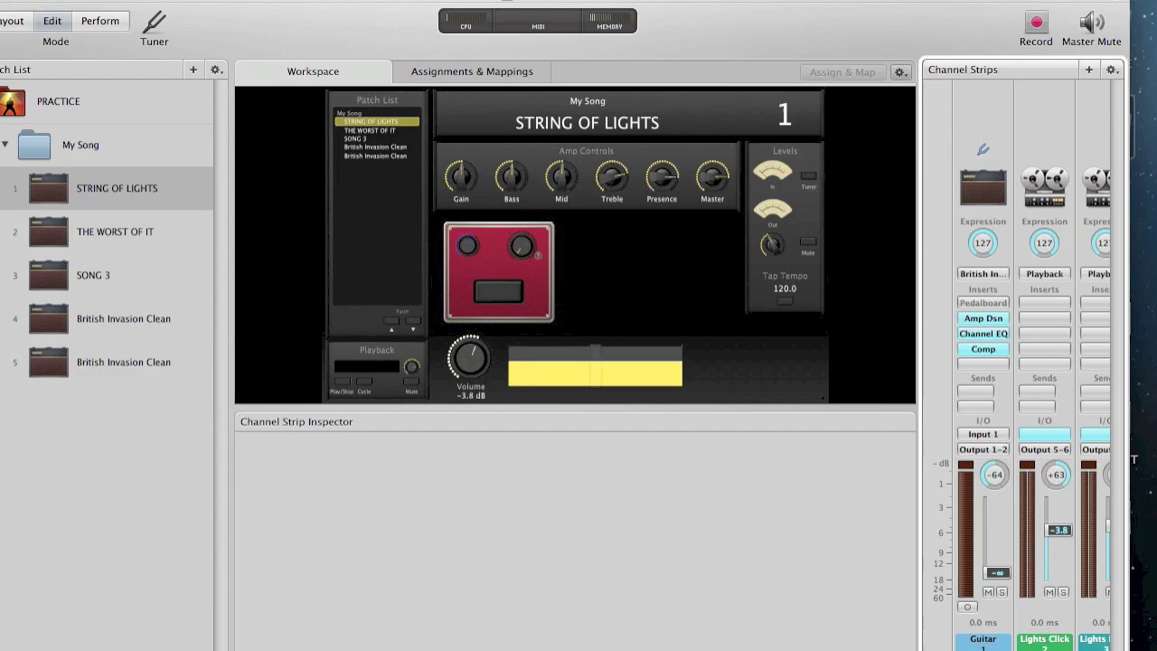
scroll(1030, 361, "right", 5)
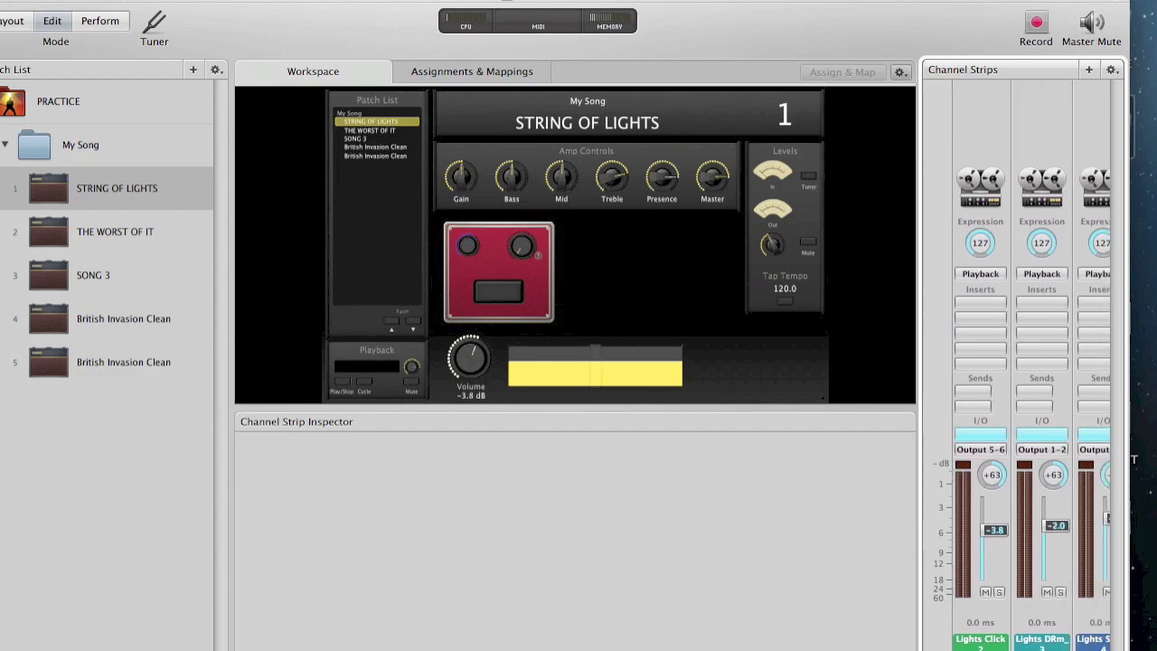
scroll(1030, 362, "right", 3)
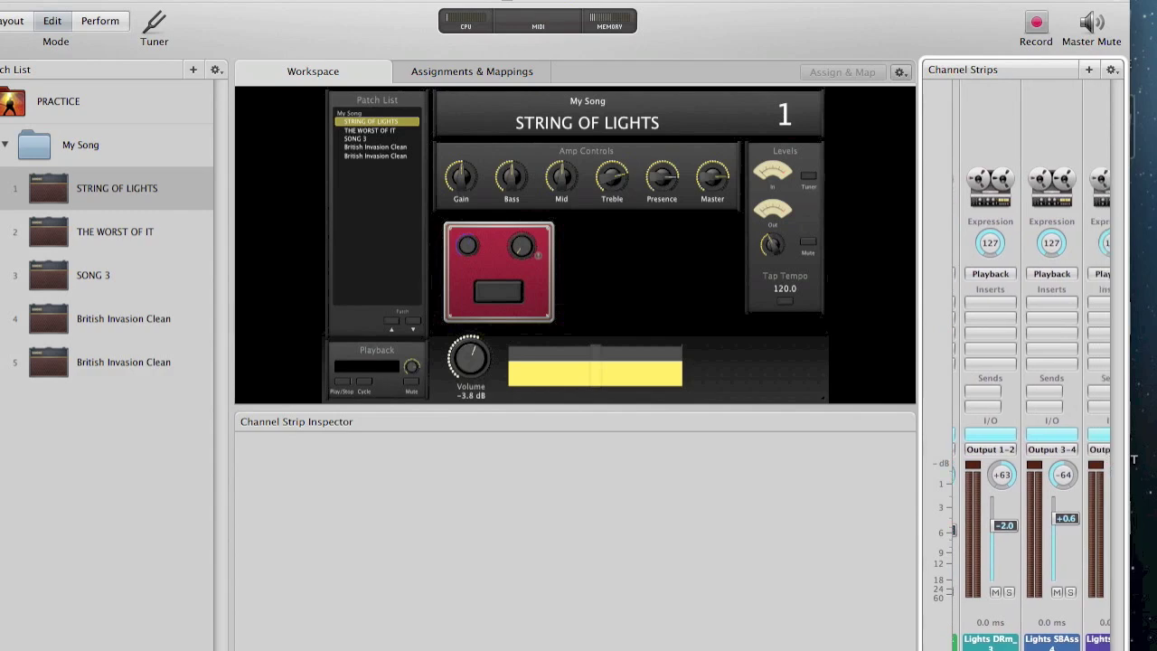
scroll(1030, 362, "right", 3)
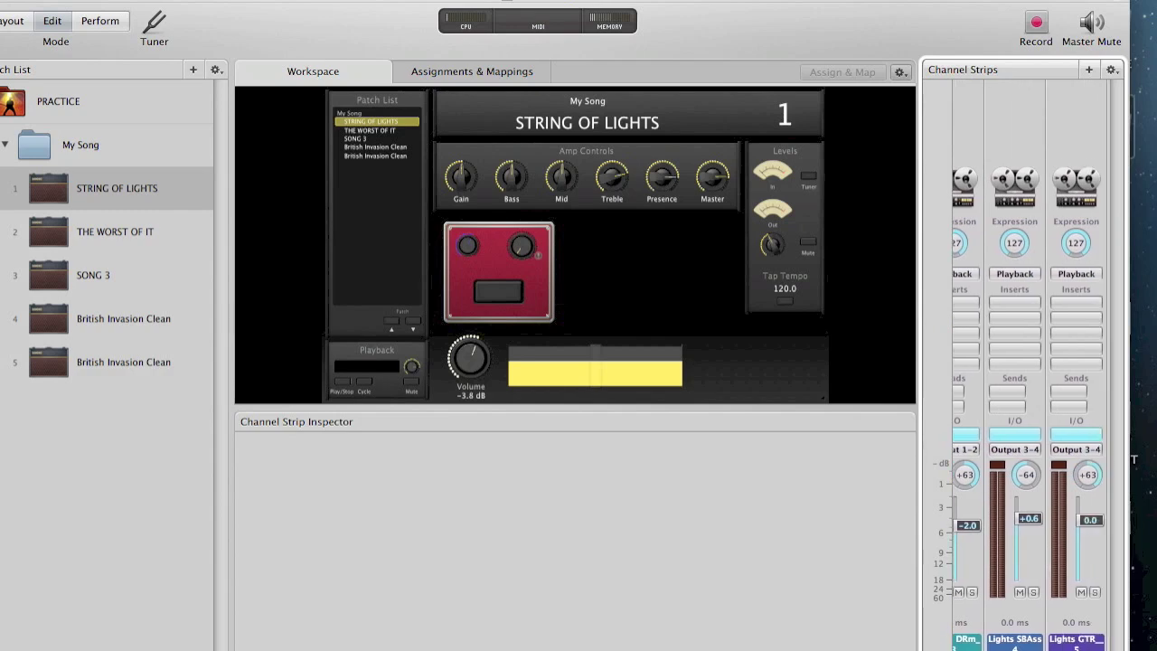
scroll(1030, 362, "right", 3)
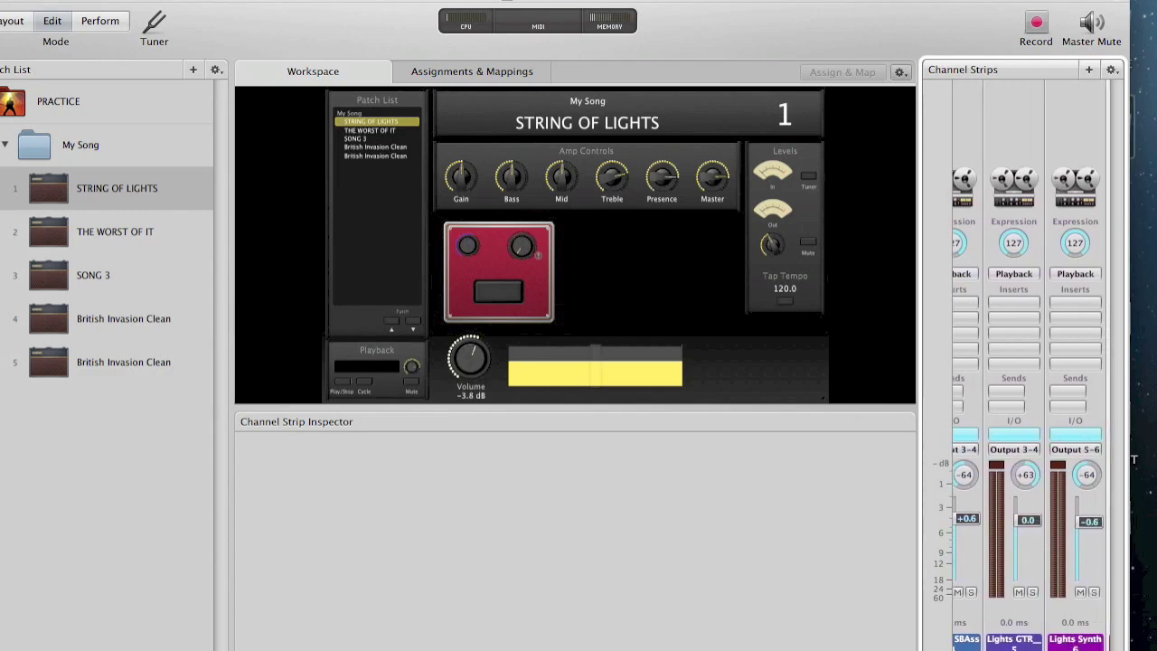
scroll(1030, 361, "right", 3)
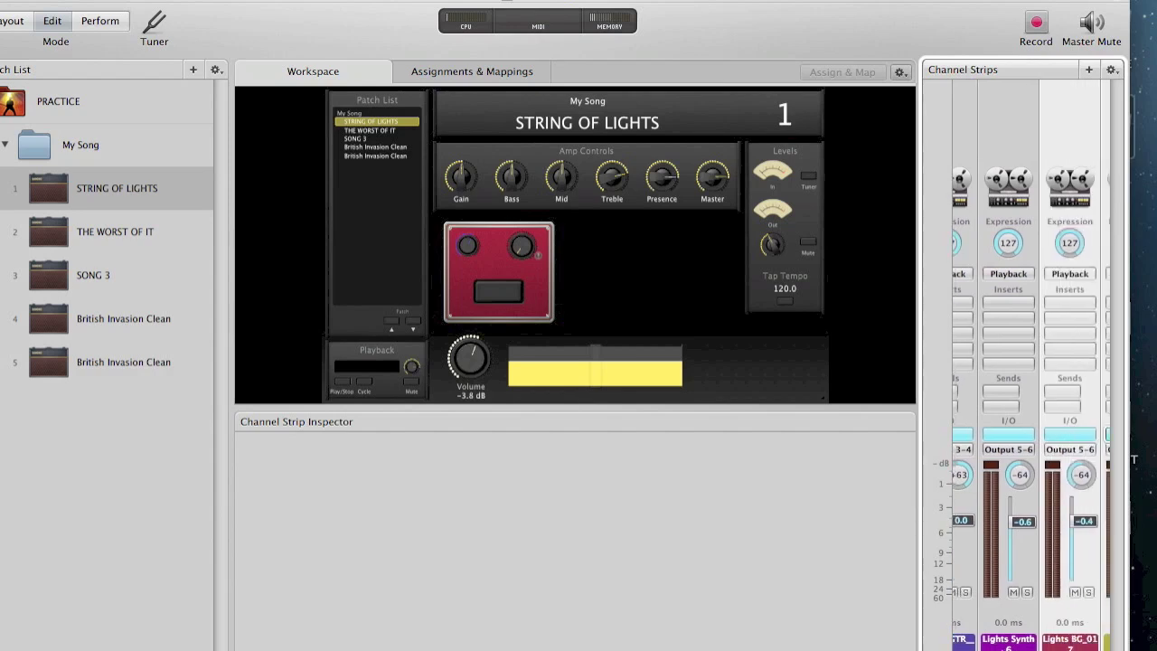
scroll(1030, 362, "right", 2)
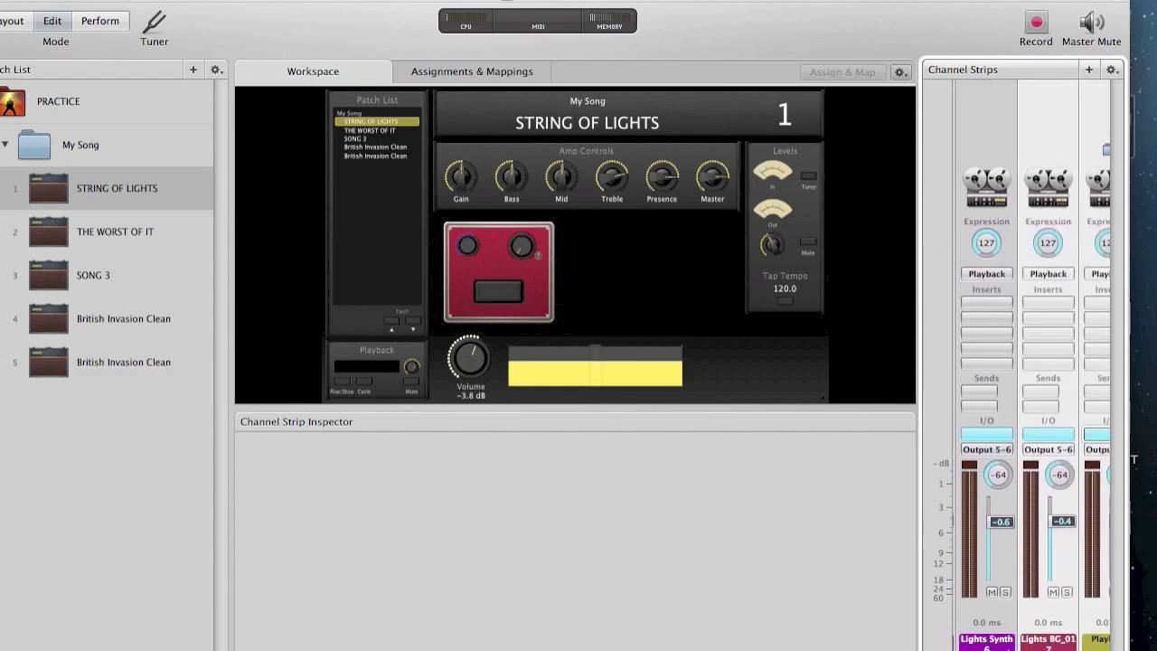
scroll(1031, 362, "right", 2)
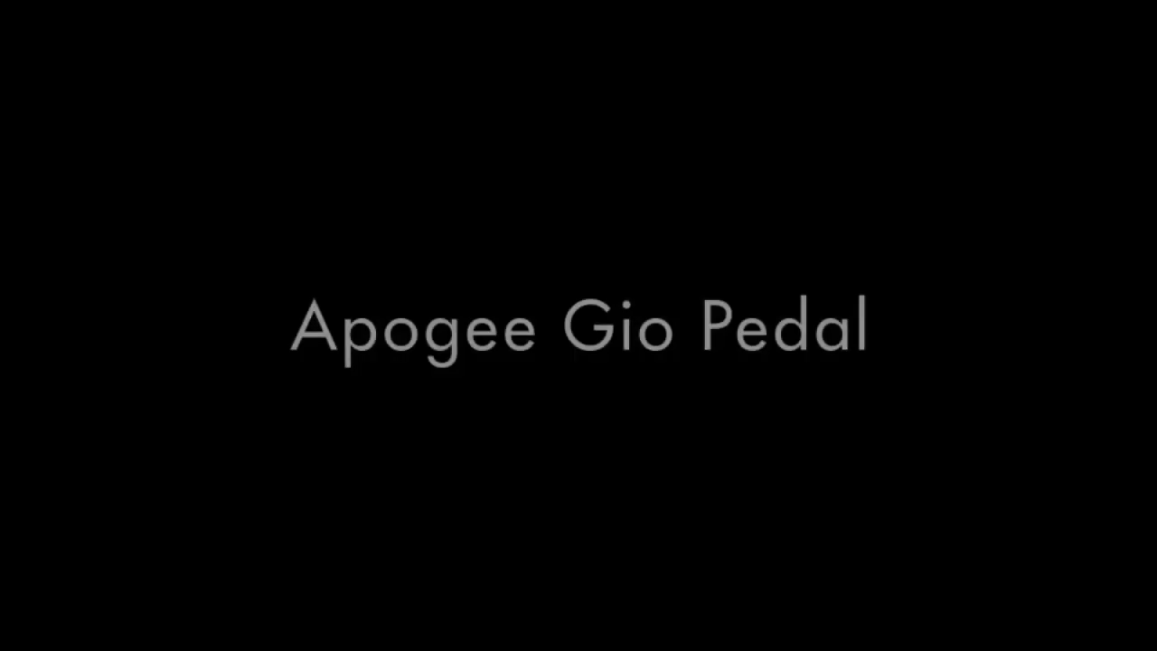
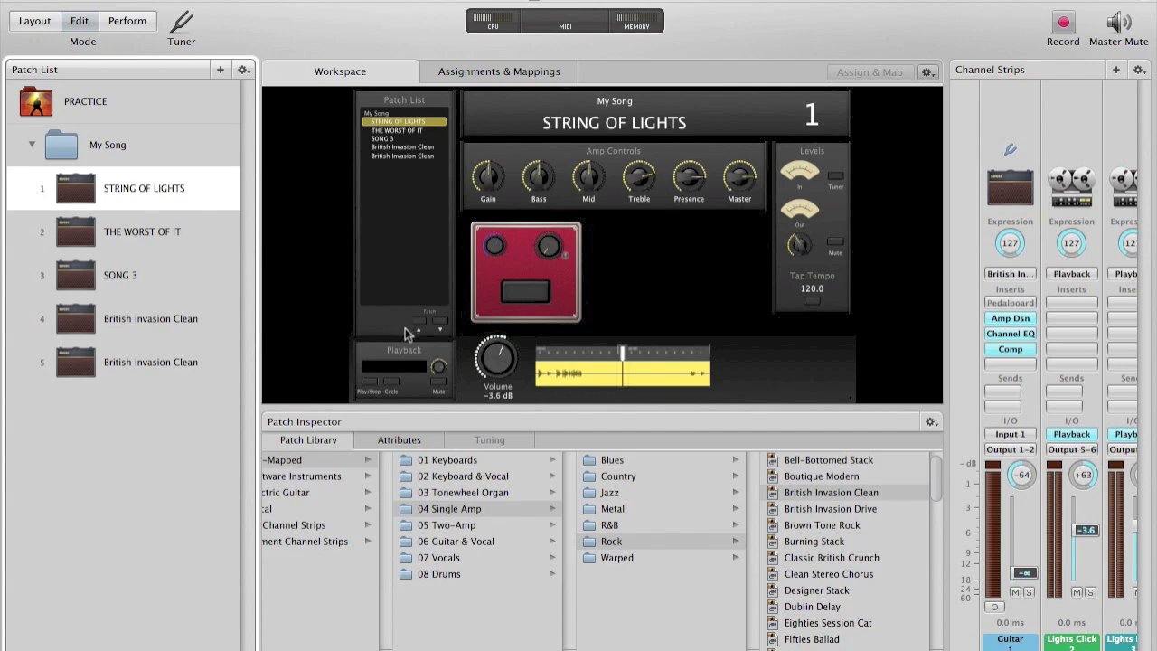
- Start hardware assignment for the Playback section's play button so it follows the Play button on Port 1 GiO
left_click(34, 21)
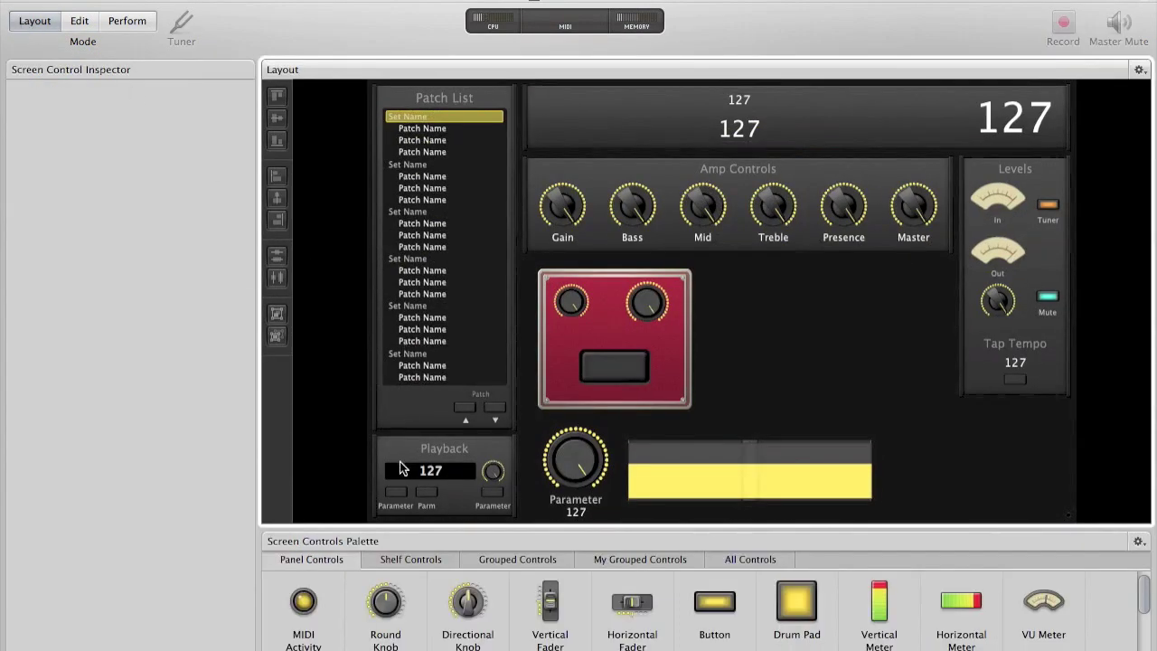
left_click(395, 493)
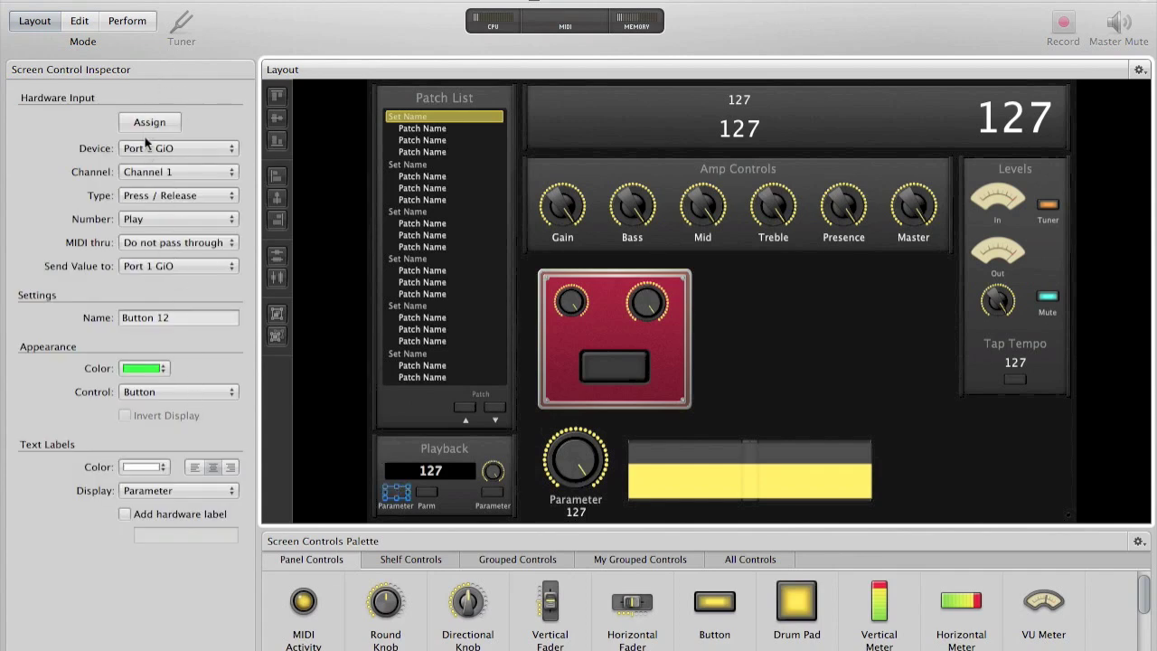
left_click(145, 120)
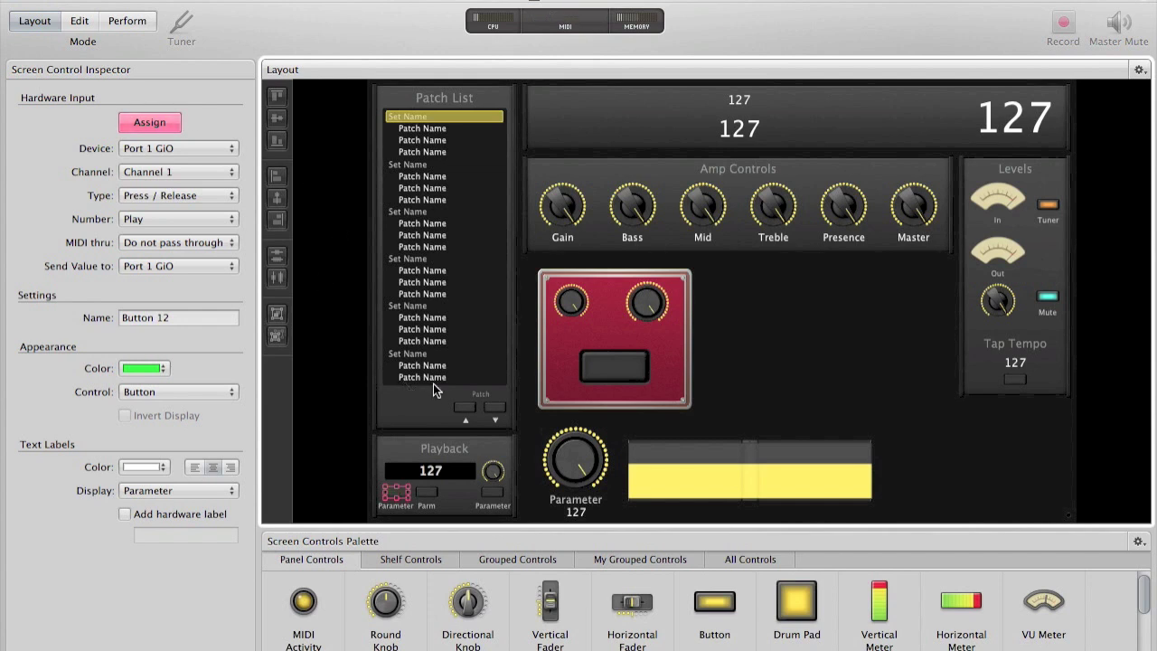
- Assign the two patch-change buttons below the patch list to the GiO's Previous and Next buttons, finishing with assignment switched off
left_click(465, 407)
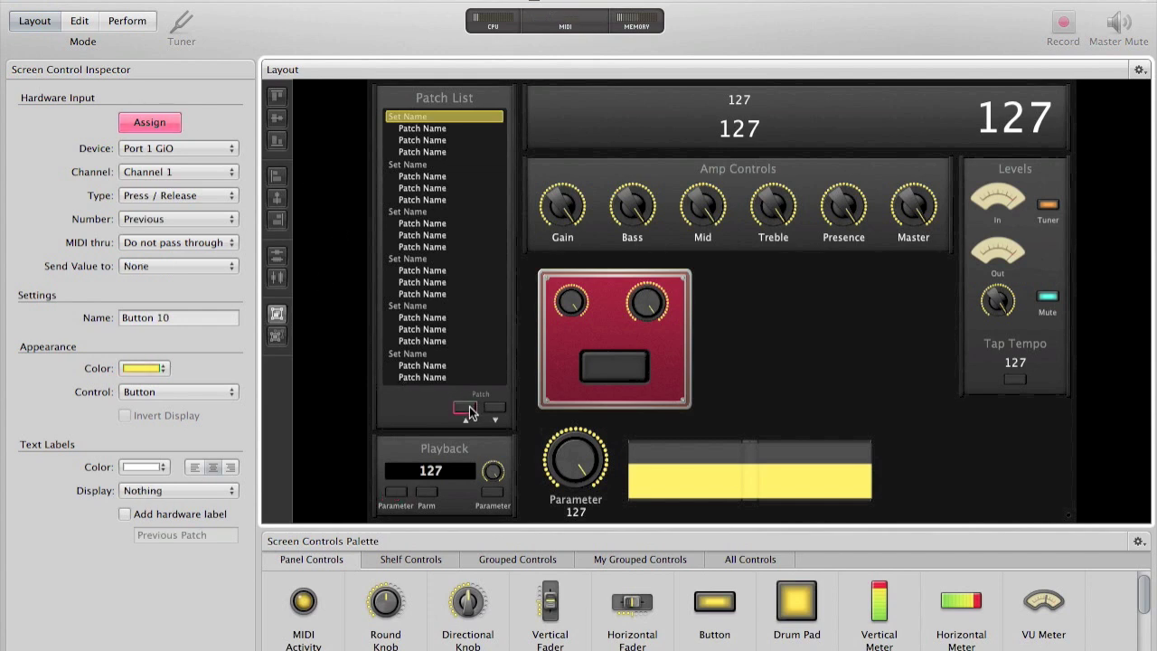
left_click(497, 408)
left_click(467, 411)
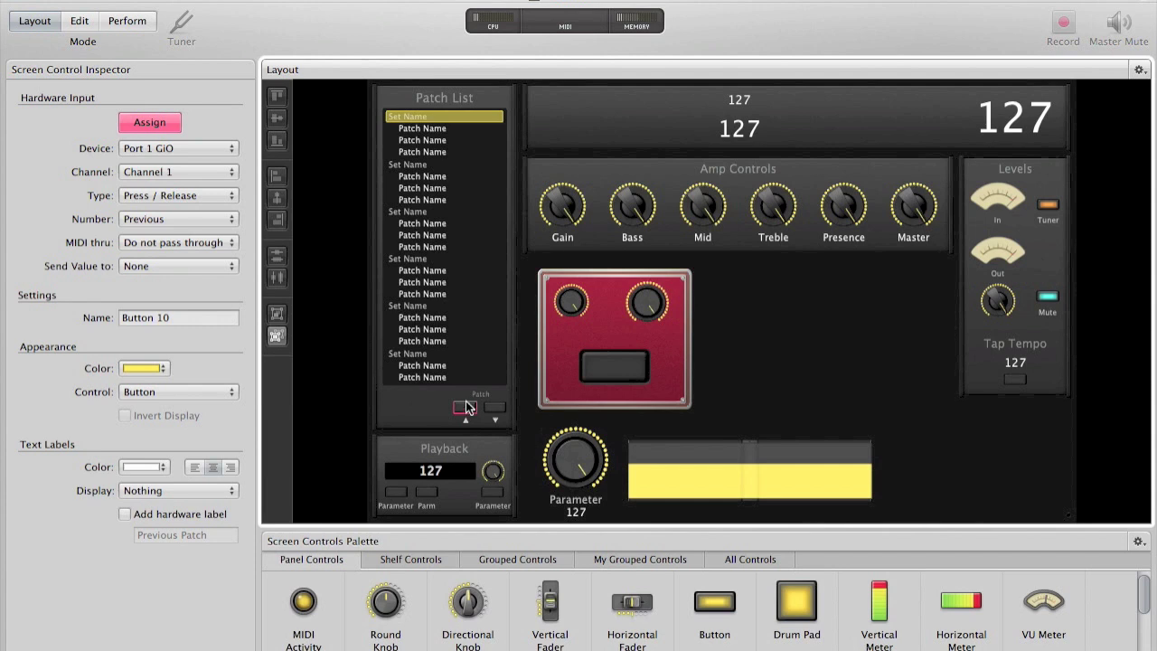
left_click(440, 218)
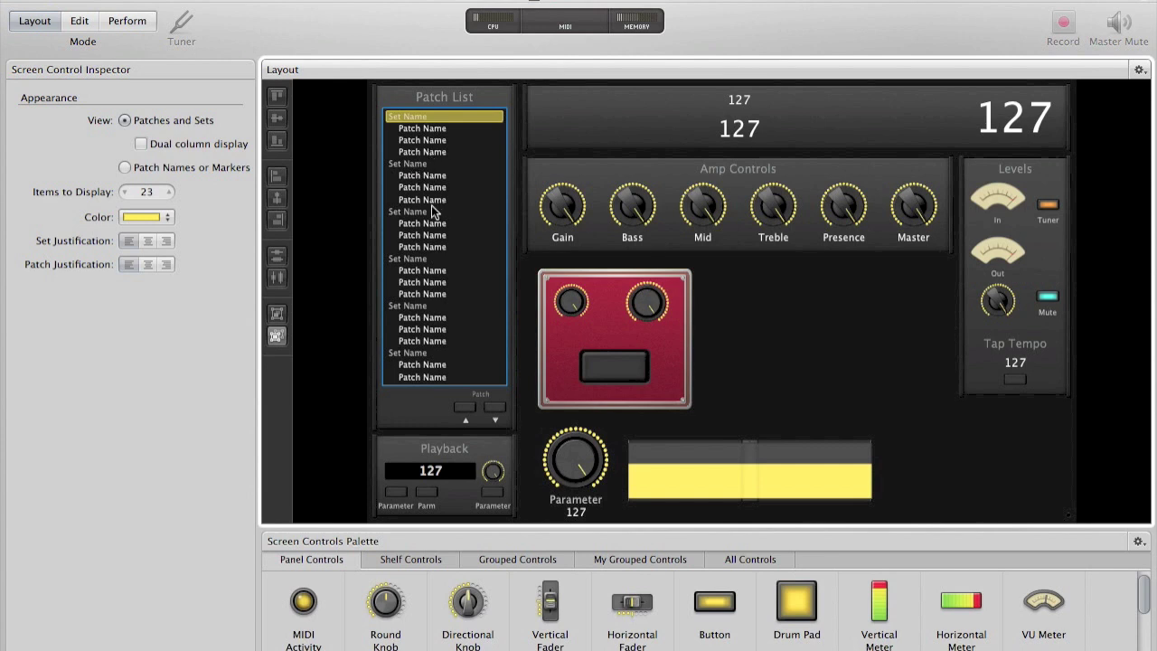
left_click(464, 408)
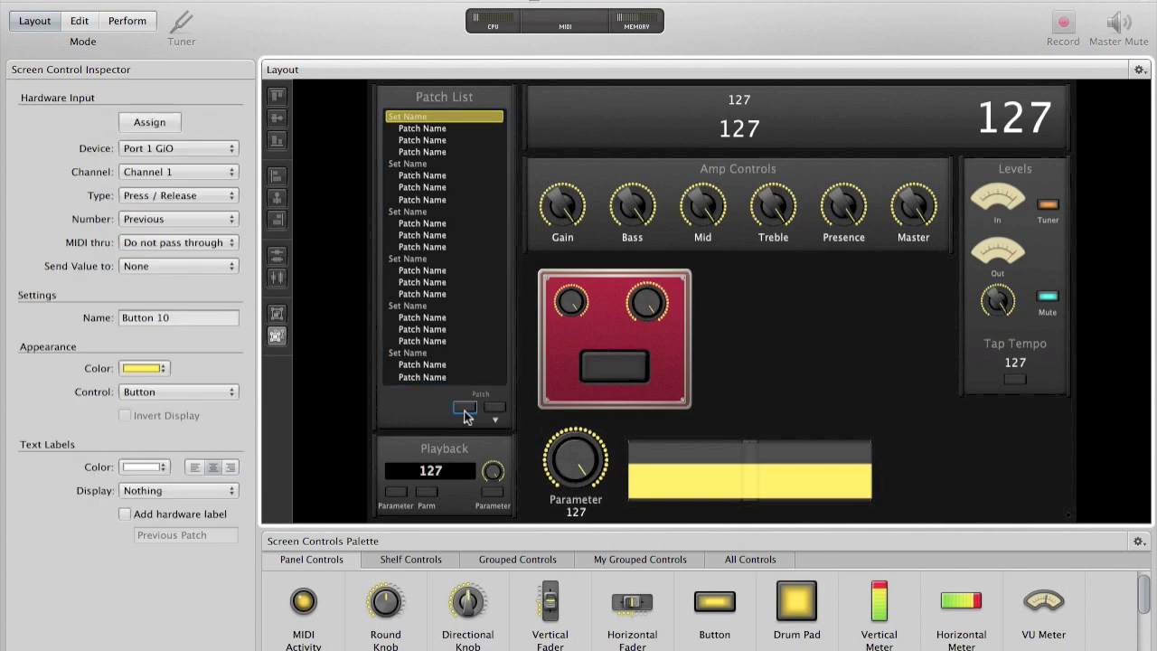
left_click(145, 126)
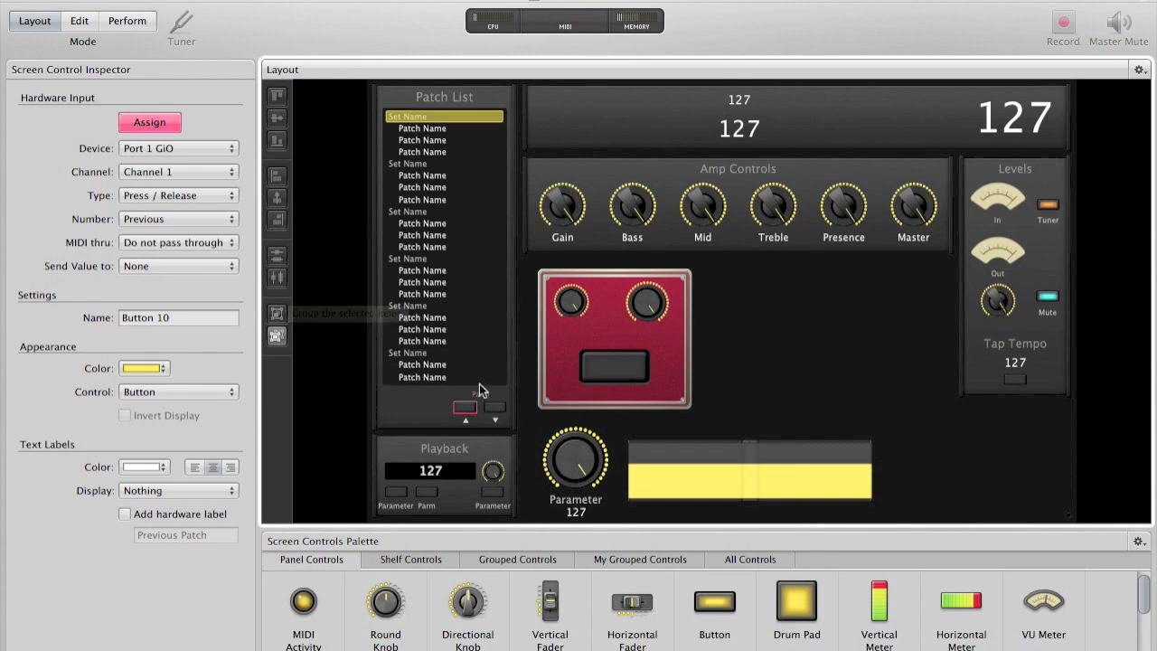
left_click(492, 409)
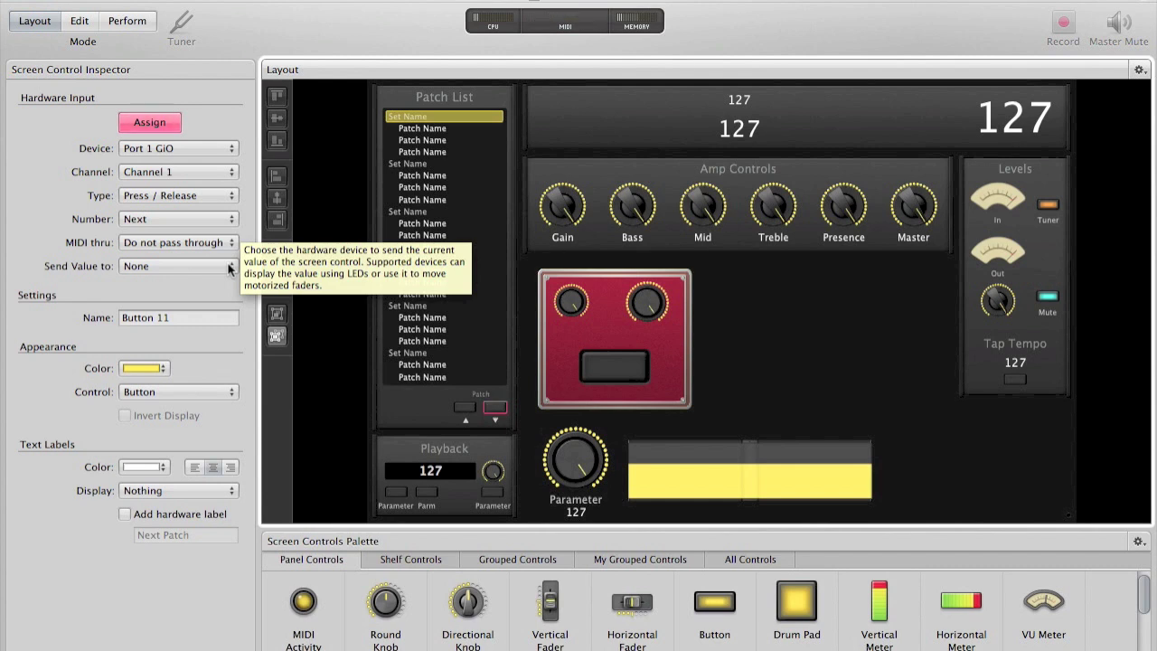
left_click(155, 128)
- In Edit mode, test the patch changing by moving down to SONG 3 and back up to STRING OF LIGHTS
left_click(82, 22)
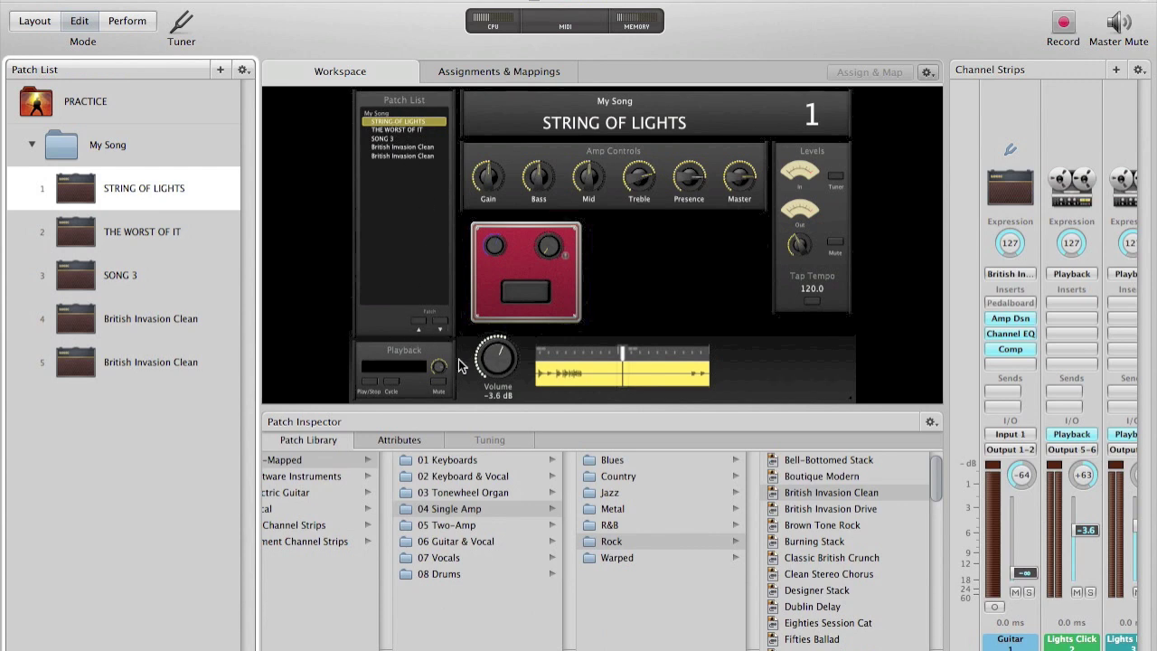
key("Down")
key("Down")
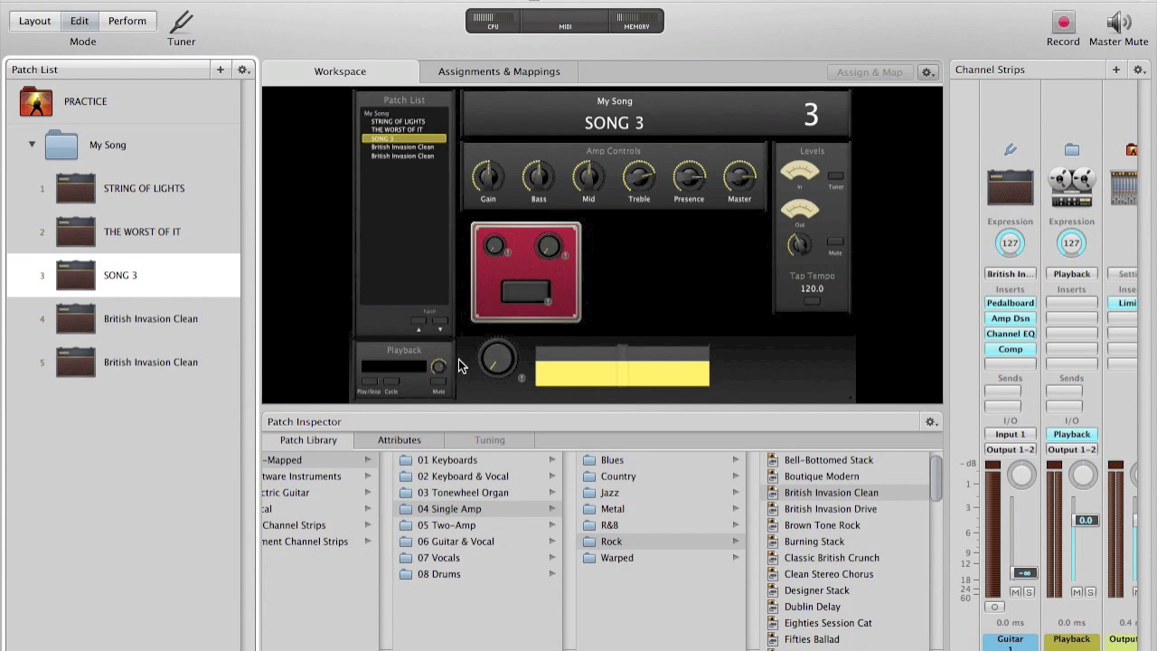
key("Up")
key("Up")
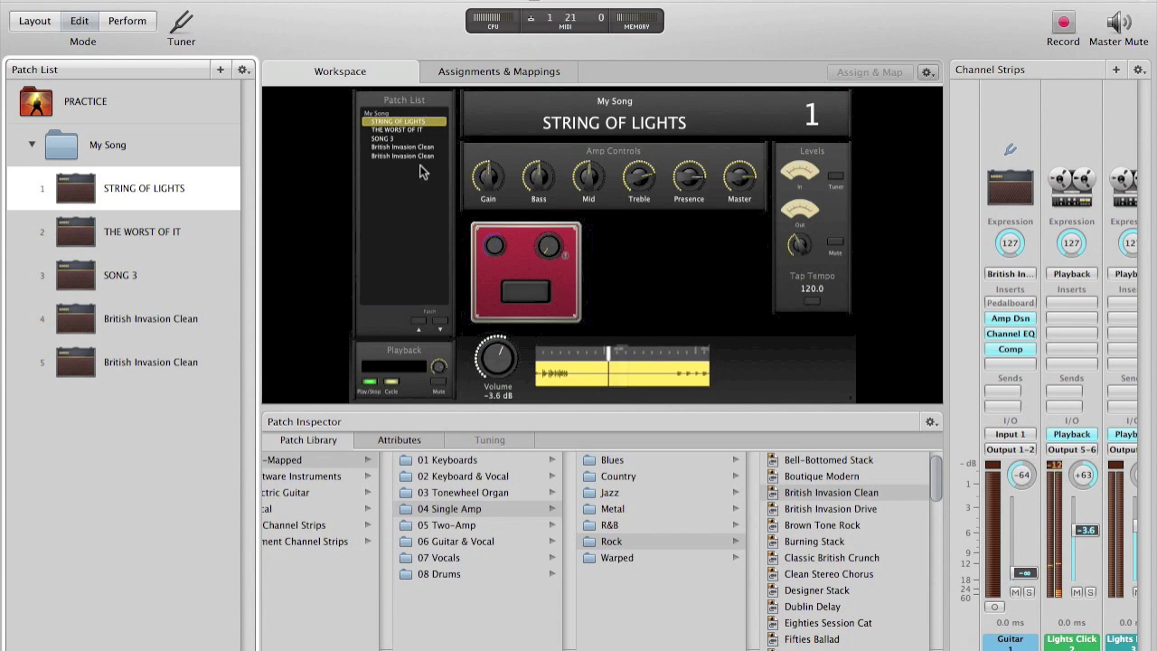
- Test the STRING OF LIGHTS backing playback by starting and stopping it with the workspace's Play/Stop control
left_click(369, 383)
left_click(371, 383)
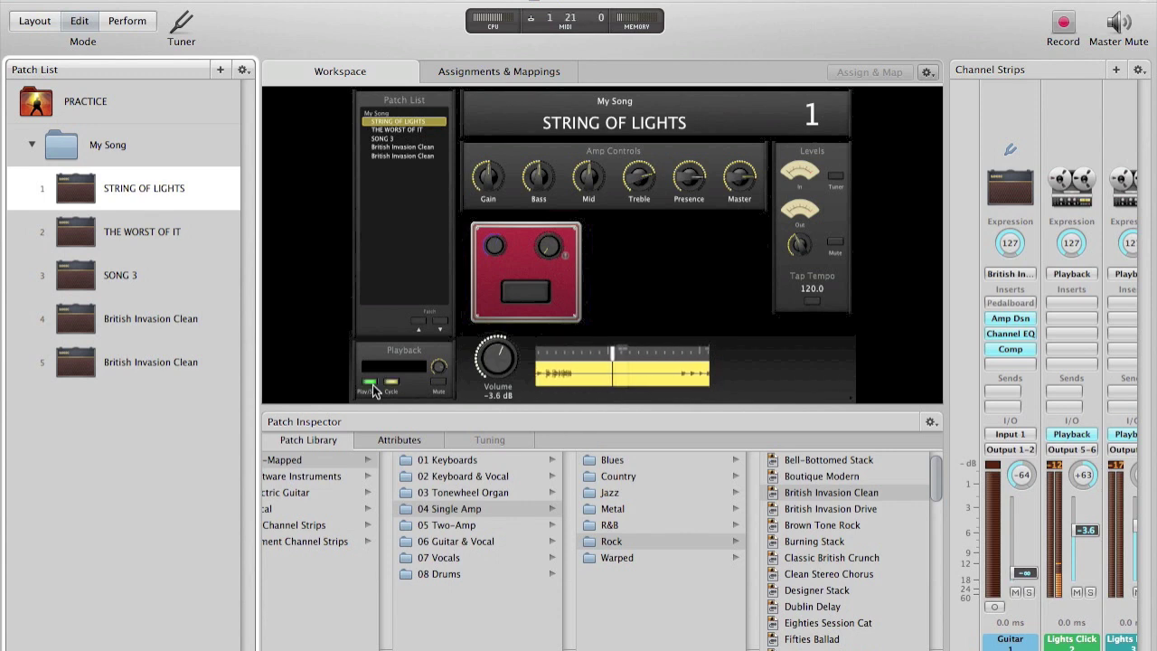
left_click(372, 391)
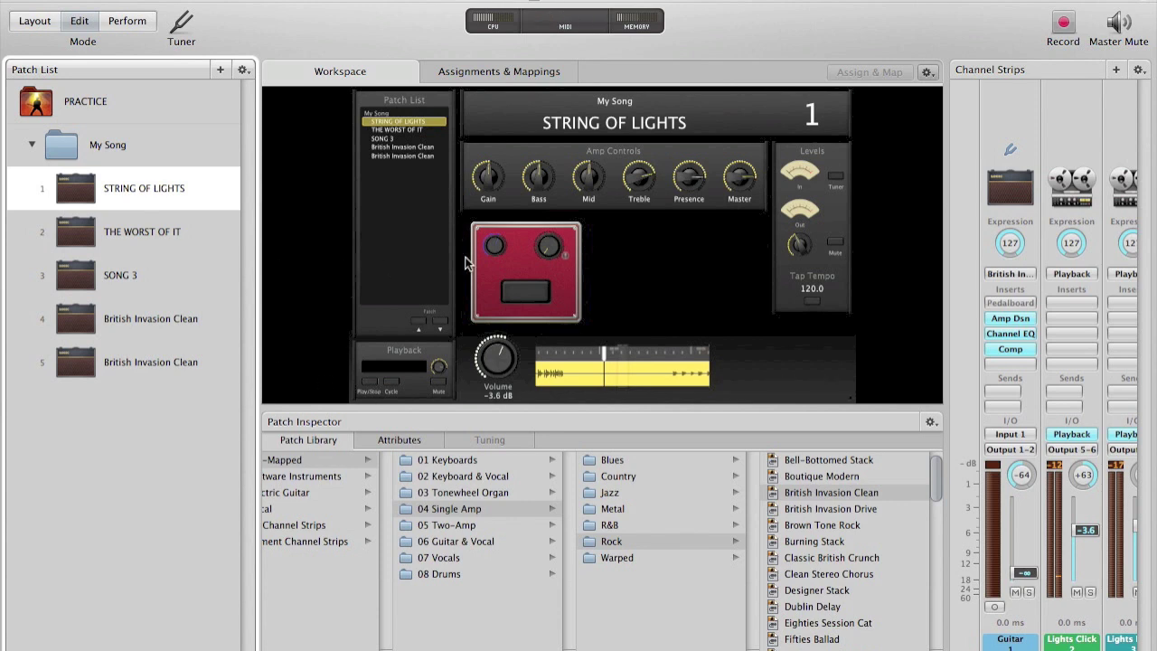
- In Layout mode, assign the red stompbox's button to Effect 1 on Port 1 GiO and colour it blue
left_click(531, 294)
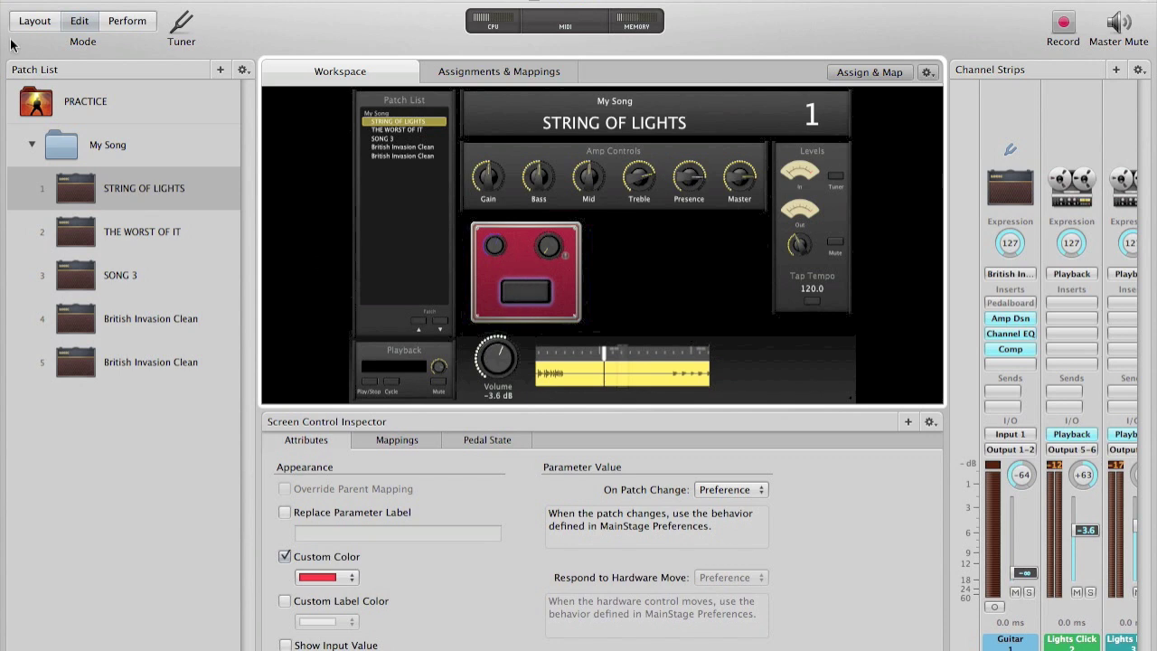
left_click(33, 21)
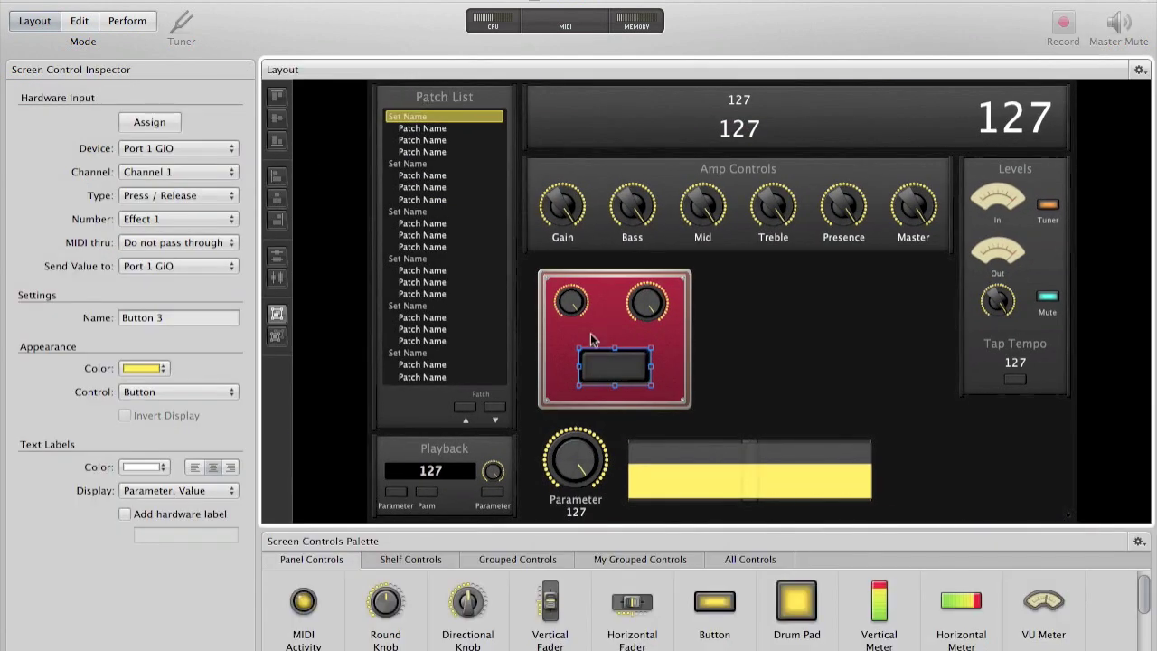
left_click(152, 124)
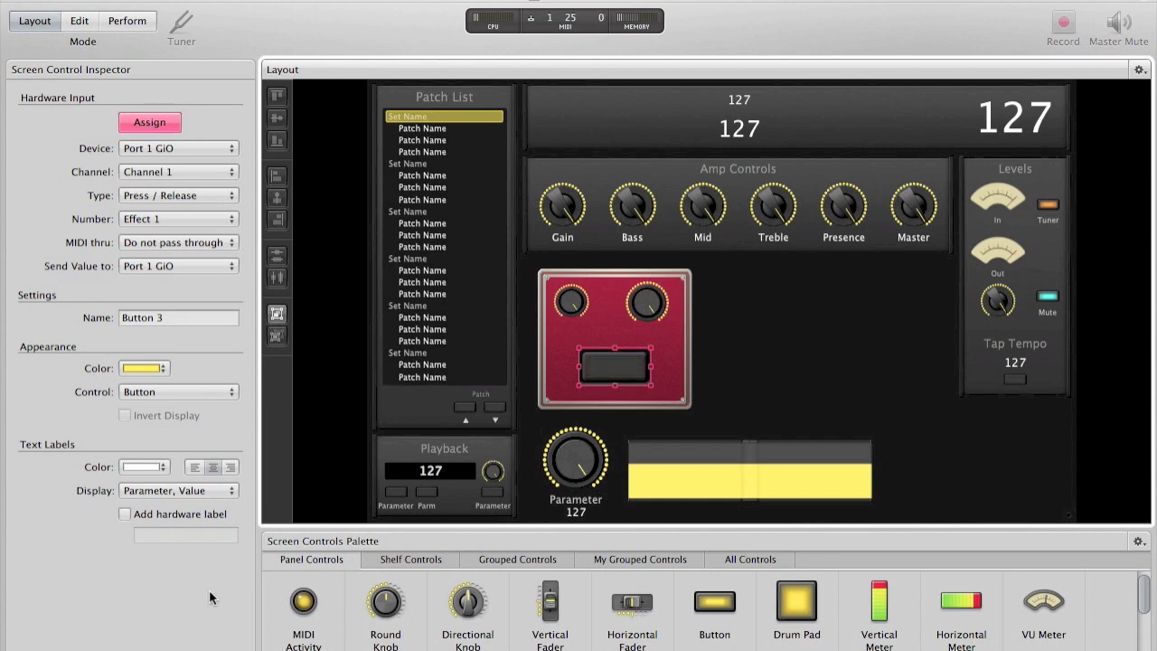
left_click(163, 369)
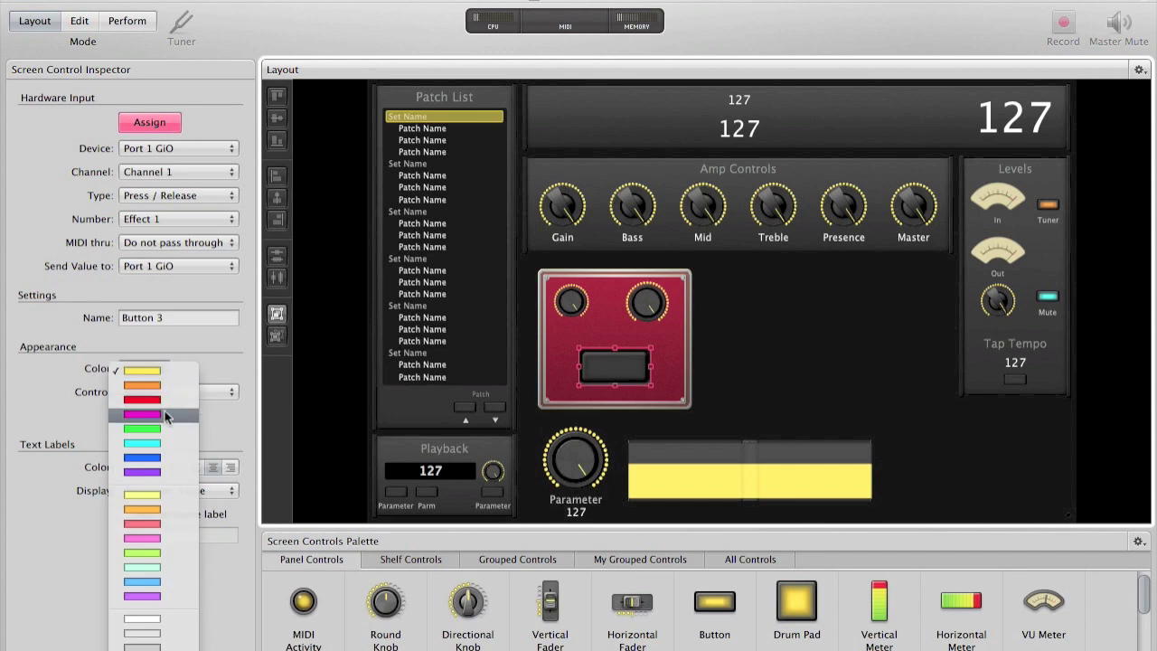
left_click(161, 455)
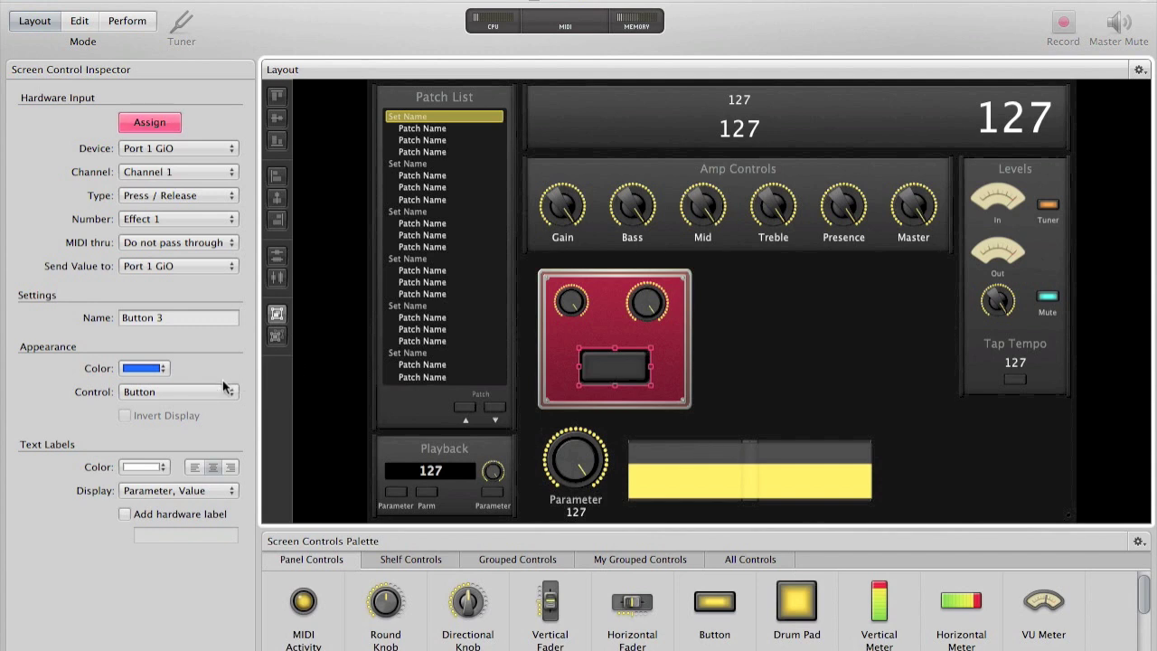
left_click(153, 369)
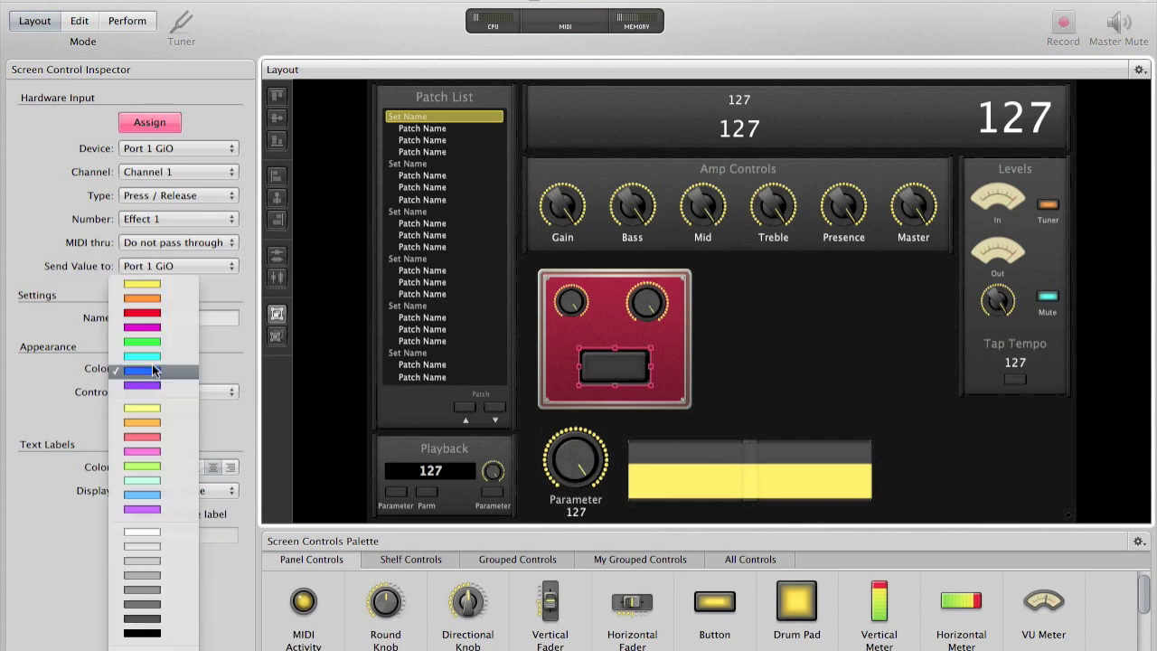
left_click(232, 347)
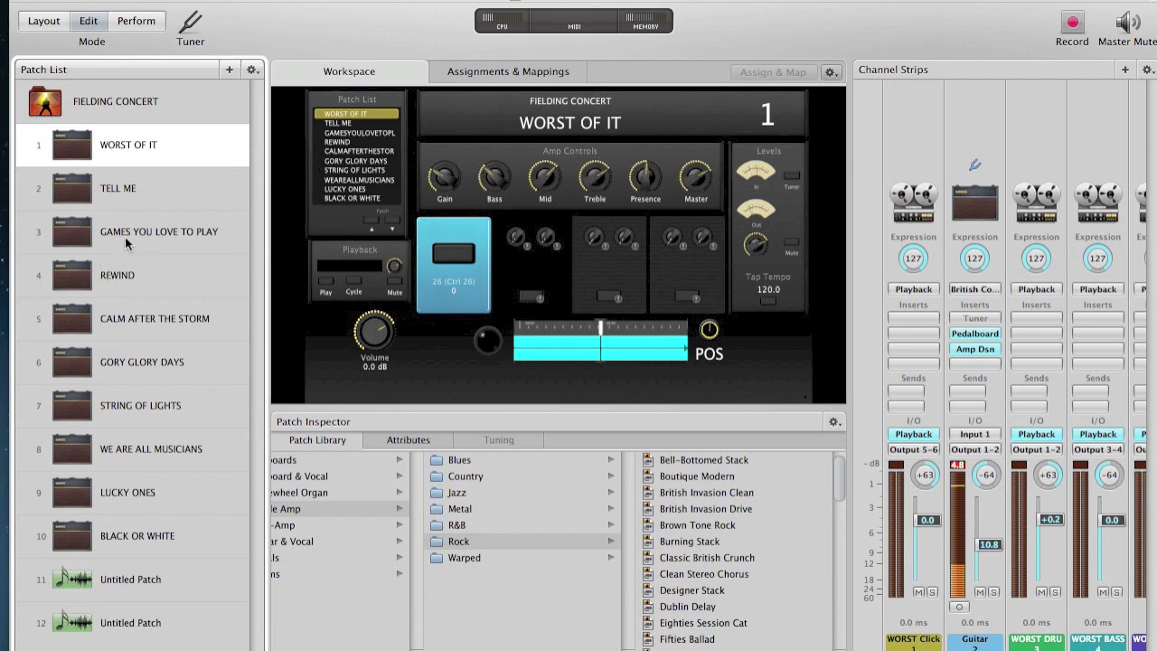
- Move GAMES YOU LOVE TO PLAY to first in the patch list and return it to third
left_click_drag(128, 236, 137, 145)
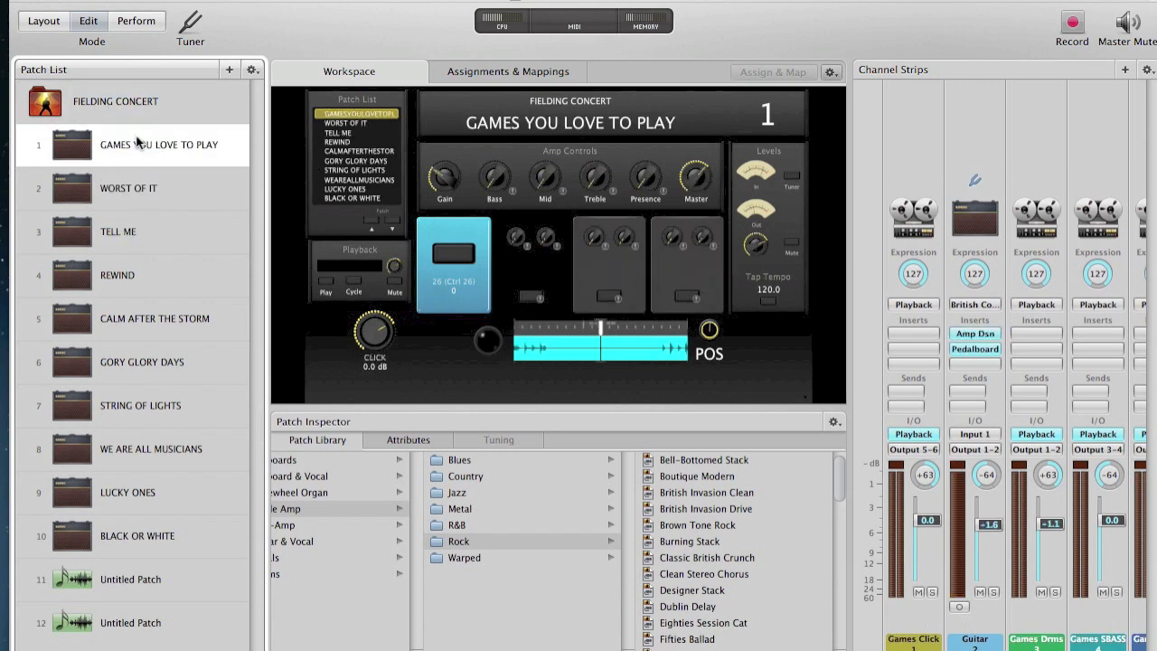
left_click_drag(146, 188, 146, 243)
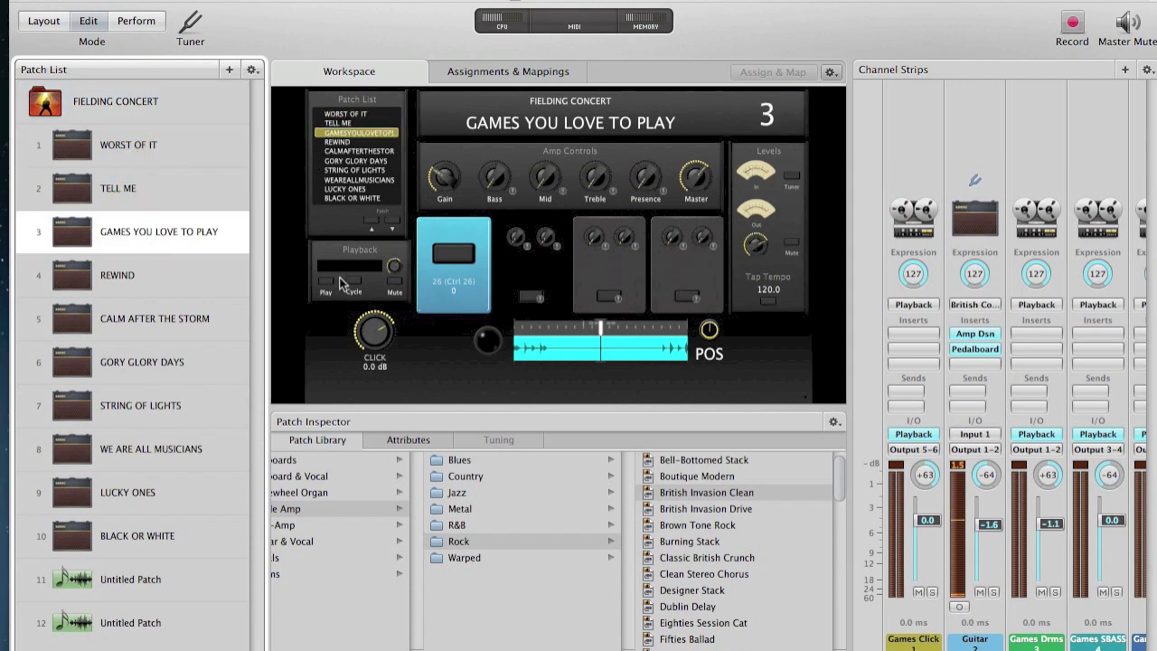
- Inspect the round indicator beside the waveform in the layout and the MIDI Activity control in the palette
left_click(489, 337)
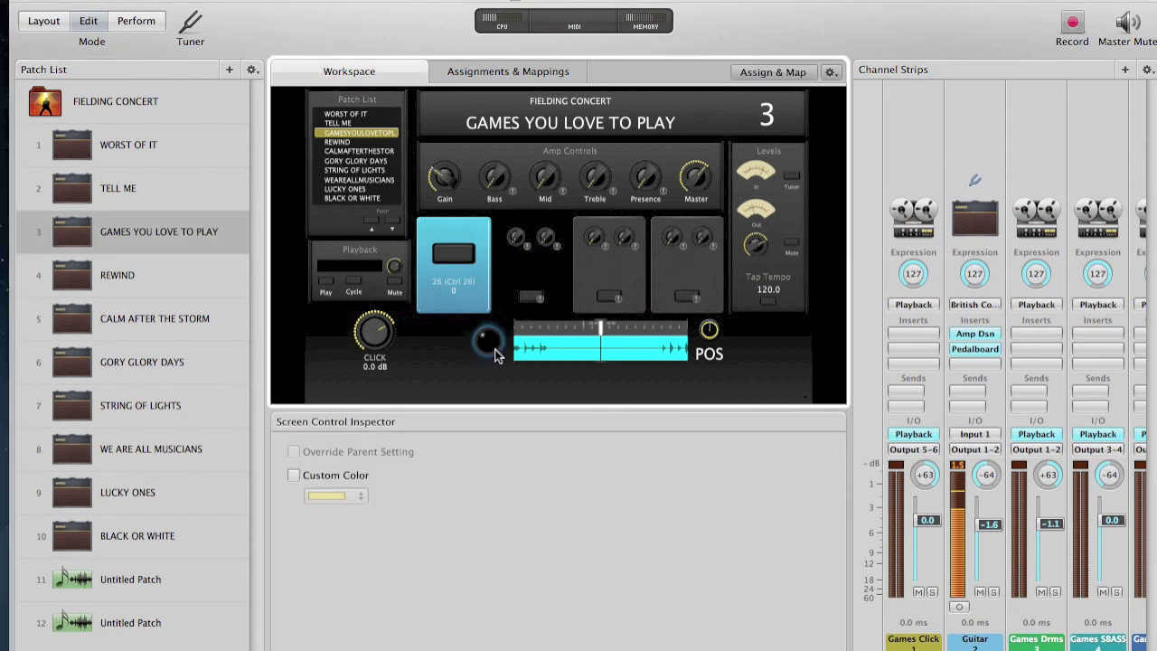
left_click(42, 22)
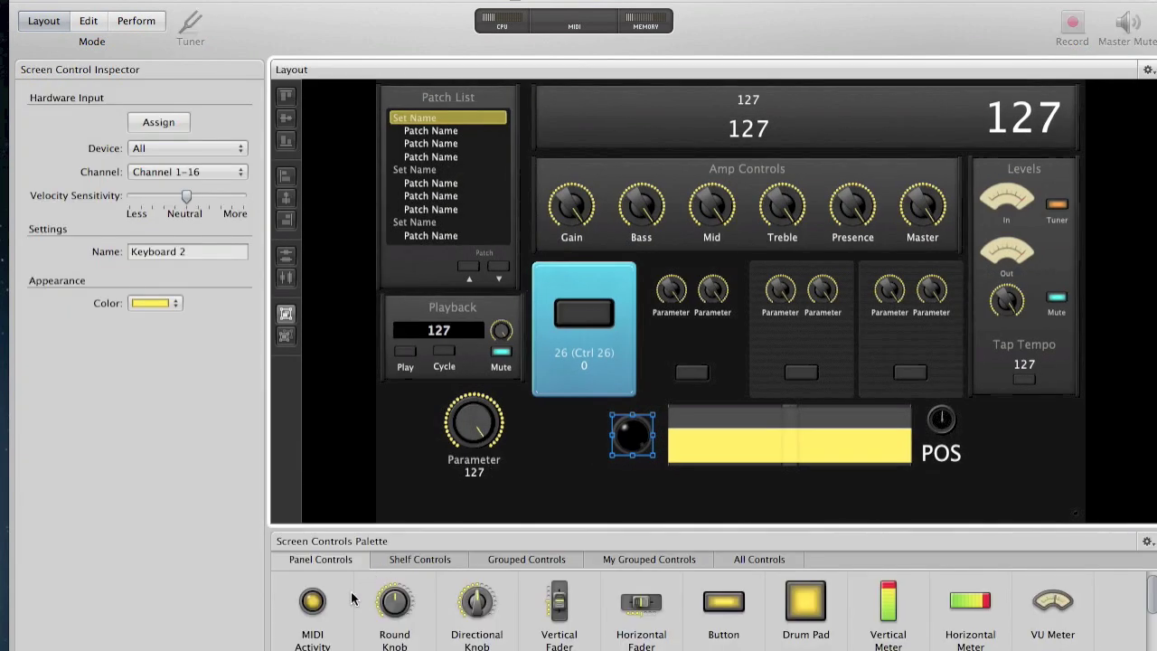
left_click_drag(316, 605, 625, 443)
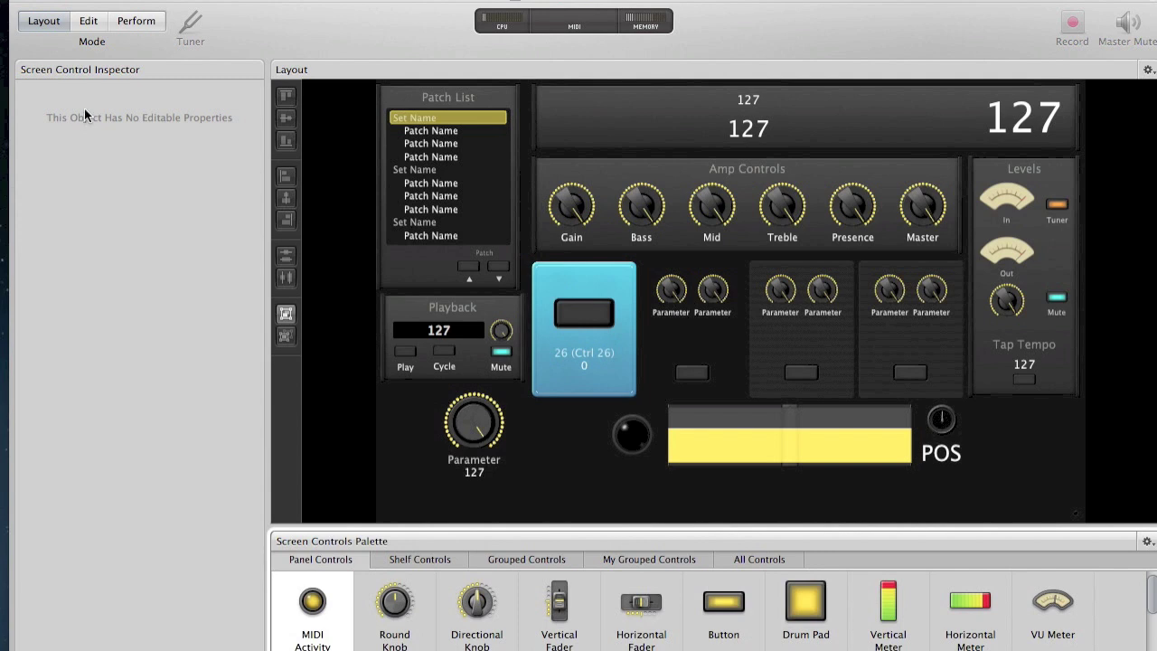
- View GAMES YOU LOVE TO PLAY full screen in Perform mode and exit the full-screen view
left_click(94, 20)
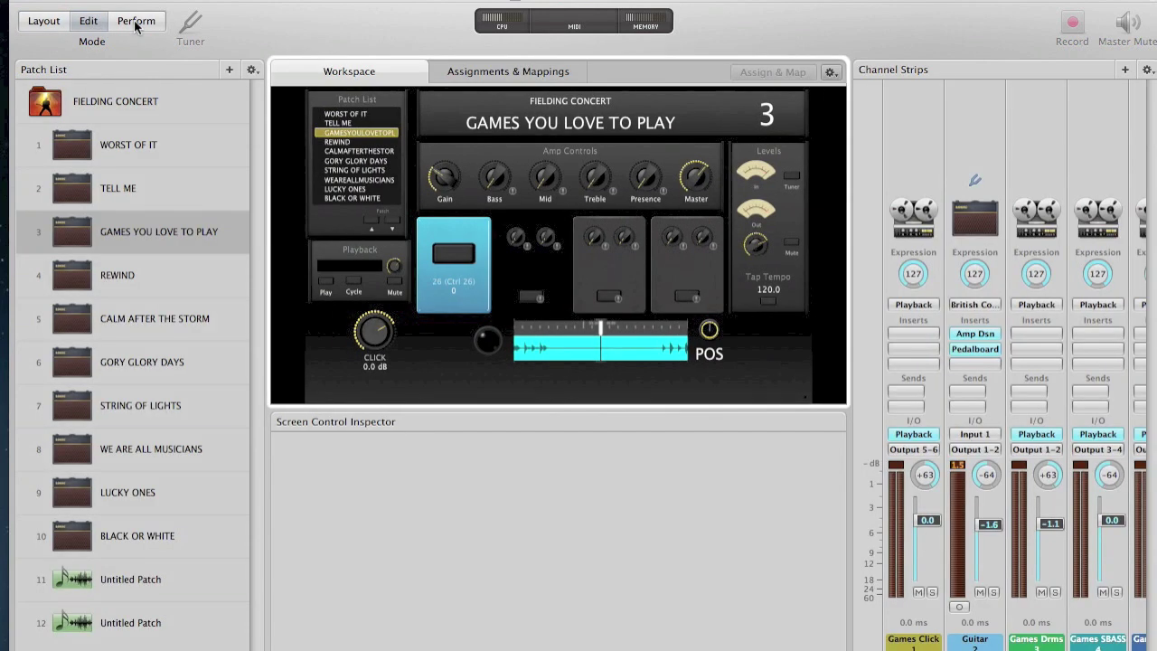
left_click(135, 21)
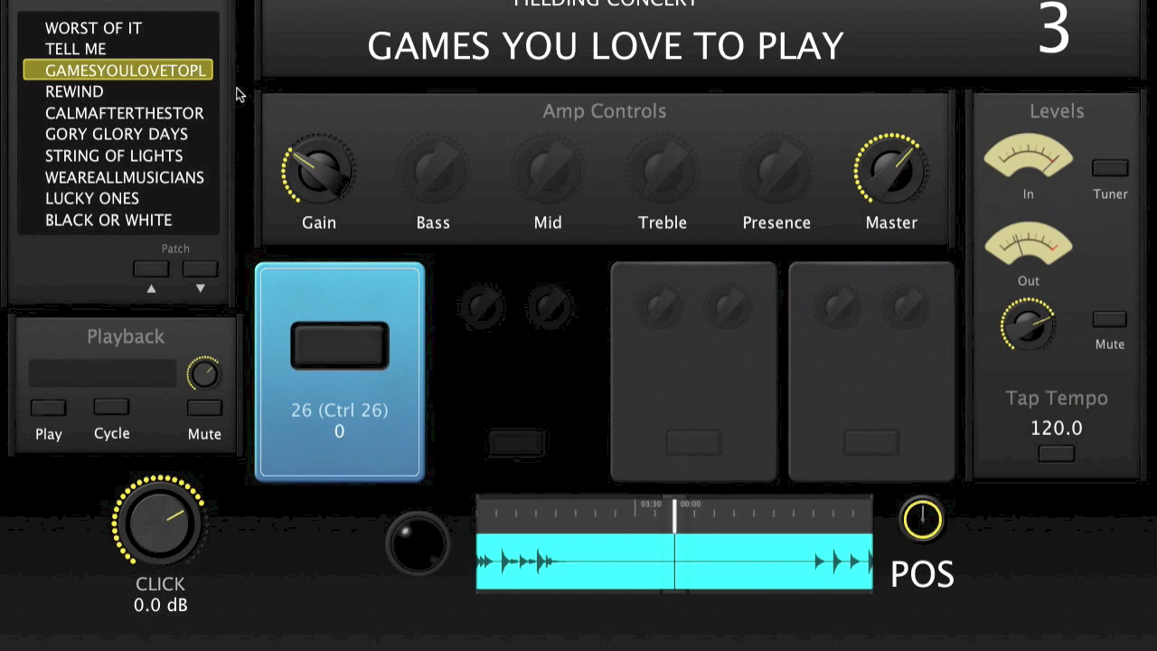
key("Escape")
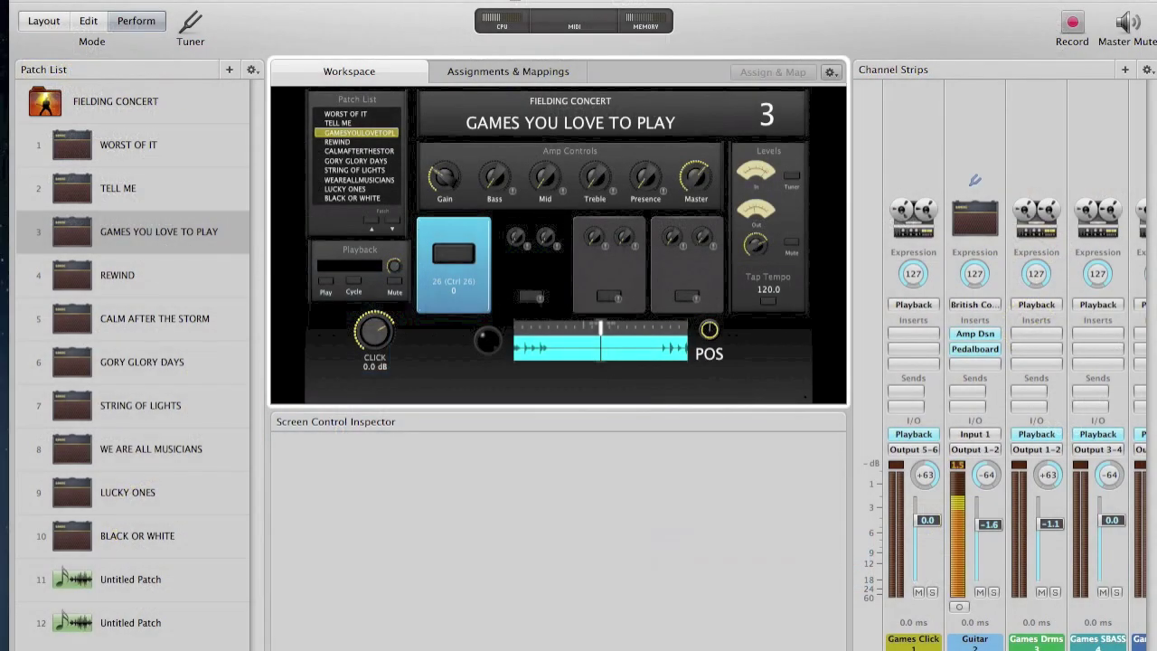